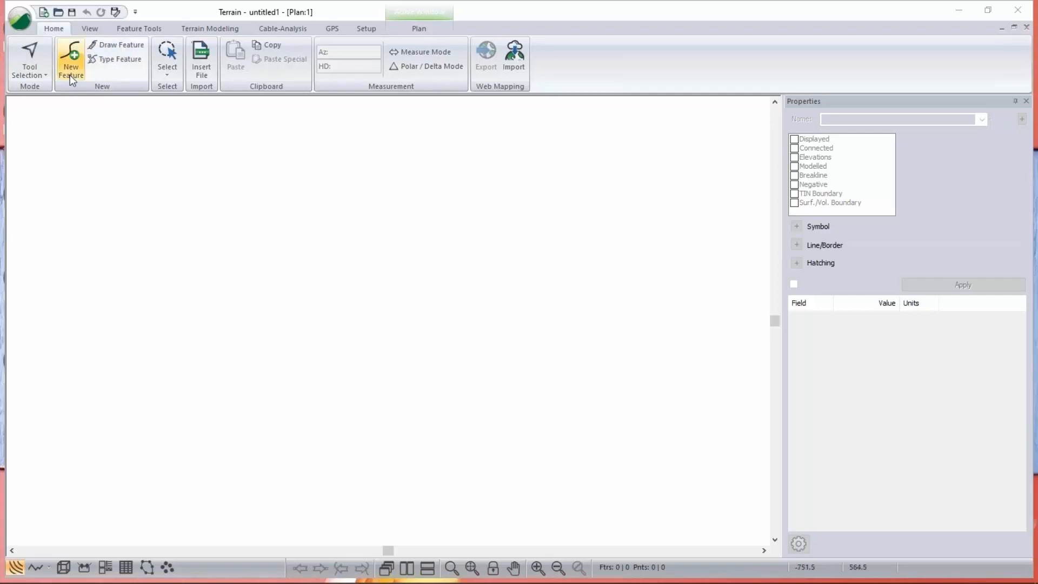
- Open the terrain file bluff_road_meters.terx from the Quarry examples folder
click(23, 20)
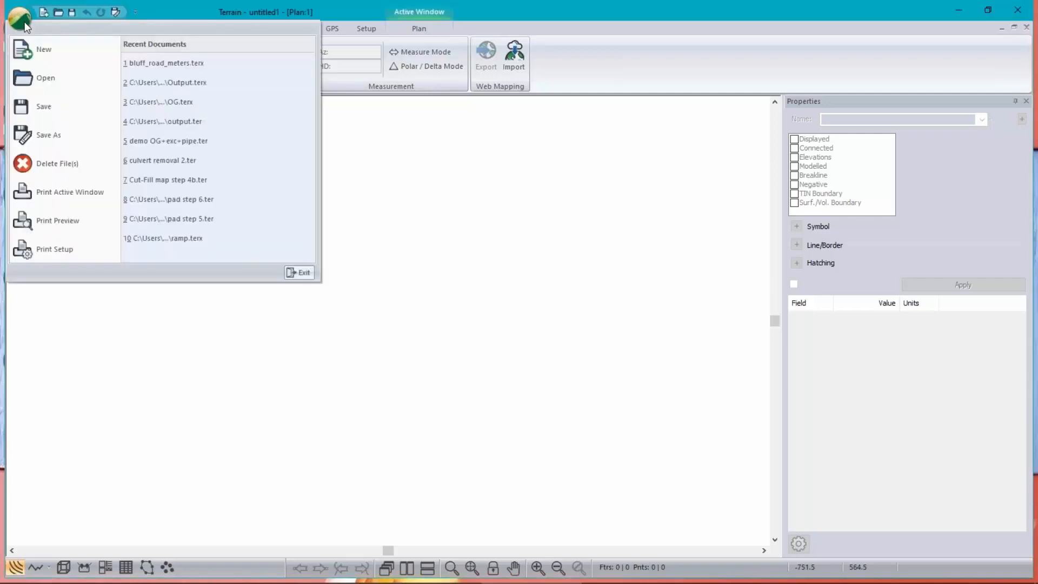
click(56, 78)
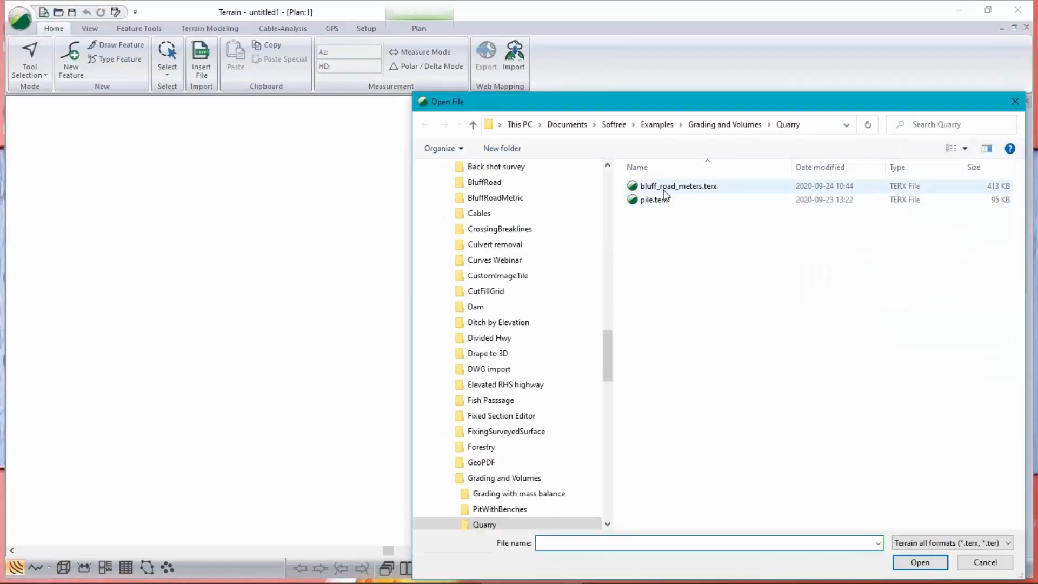
click(680, 186)
click(921, 560)
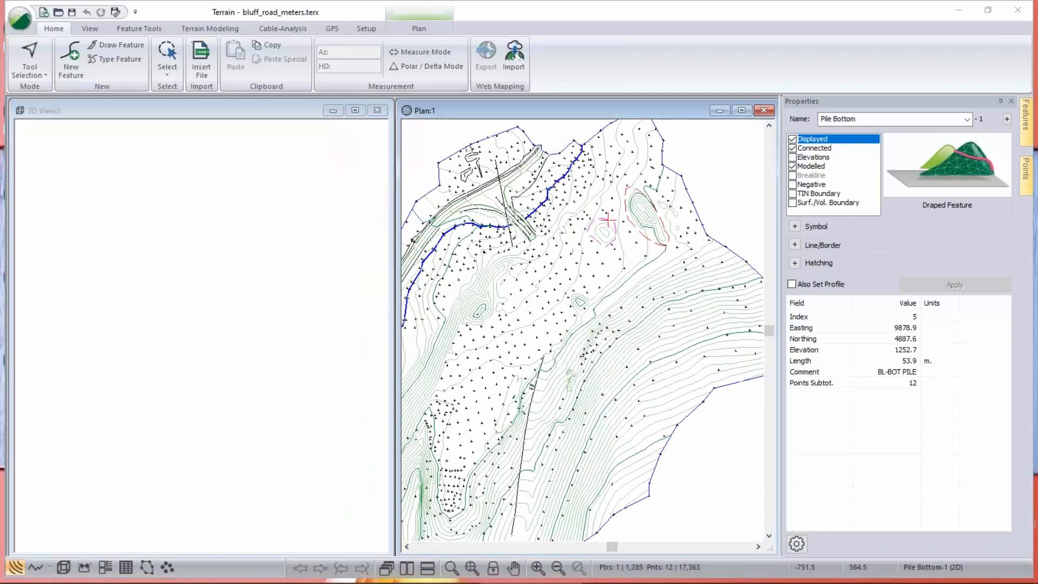
- Examine the two stockpiles in the 3D and plan views and inspect the larger pile's bottom outline
drag(187, 405, 290, 295)
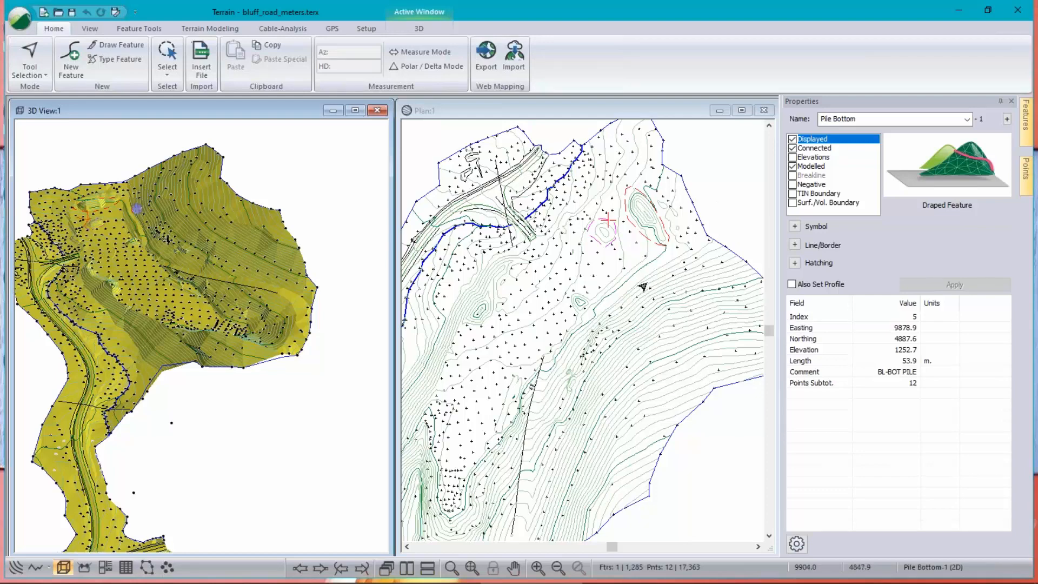
scroll(646, 227, up, 3)
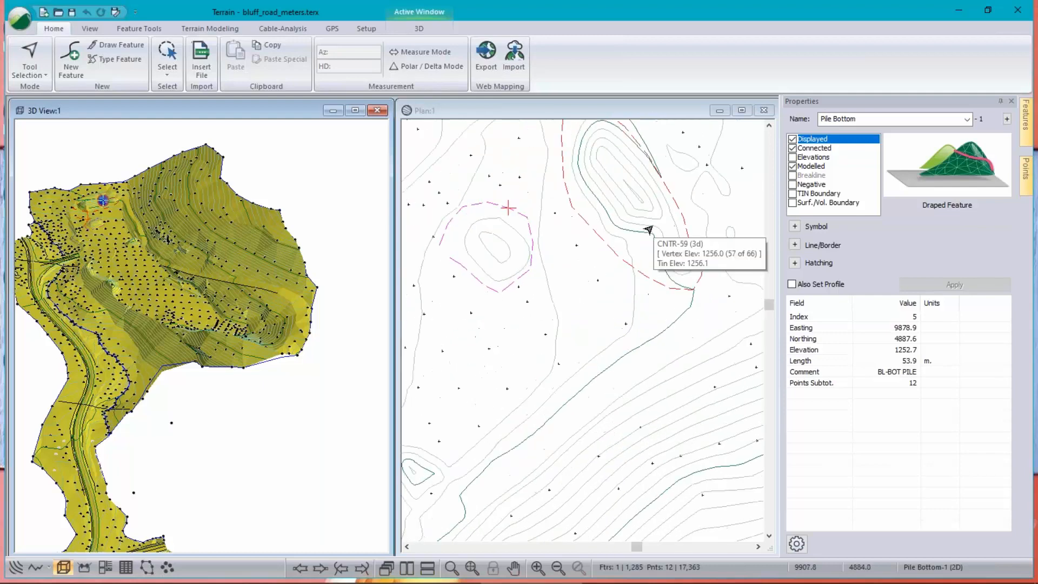
middle_drag(636, 206, 653, 303)
scroll(653, 304, up, 1)
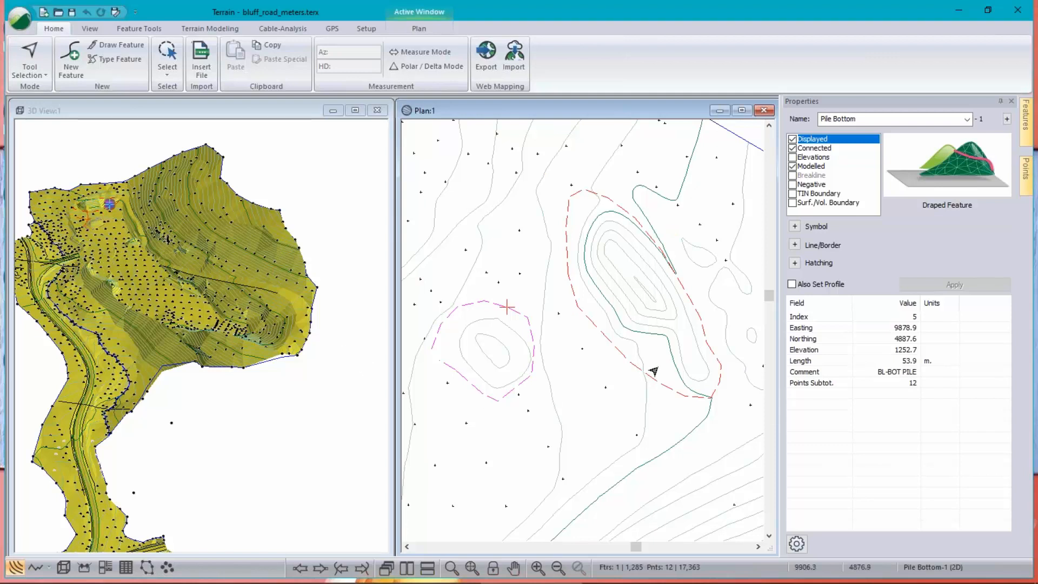
mouse_move(495, 348)
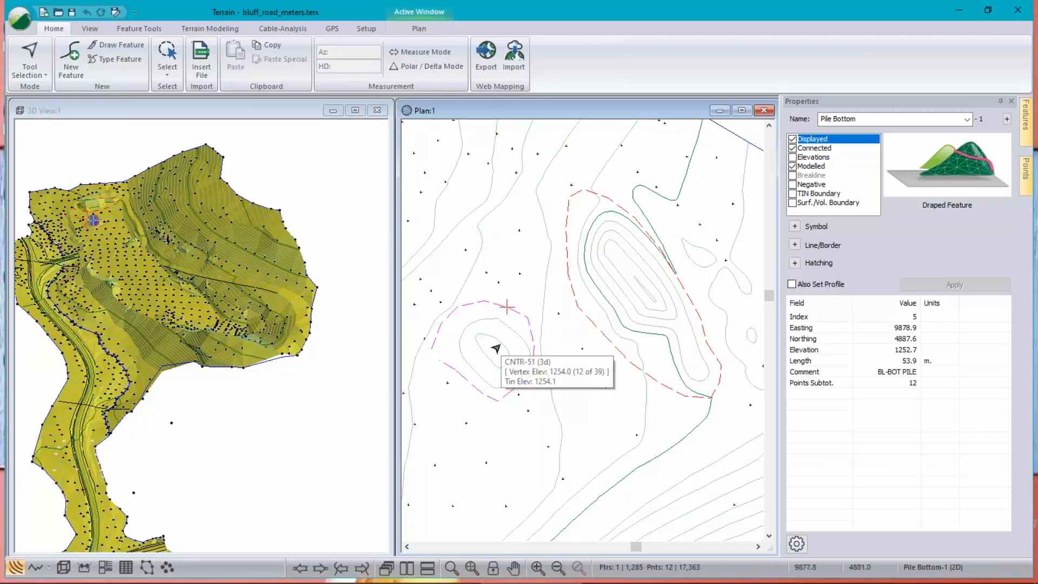
click(574, 310)
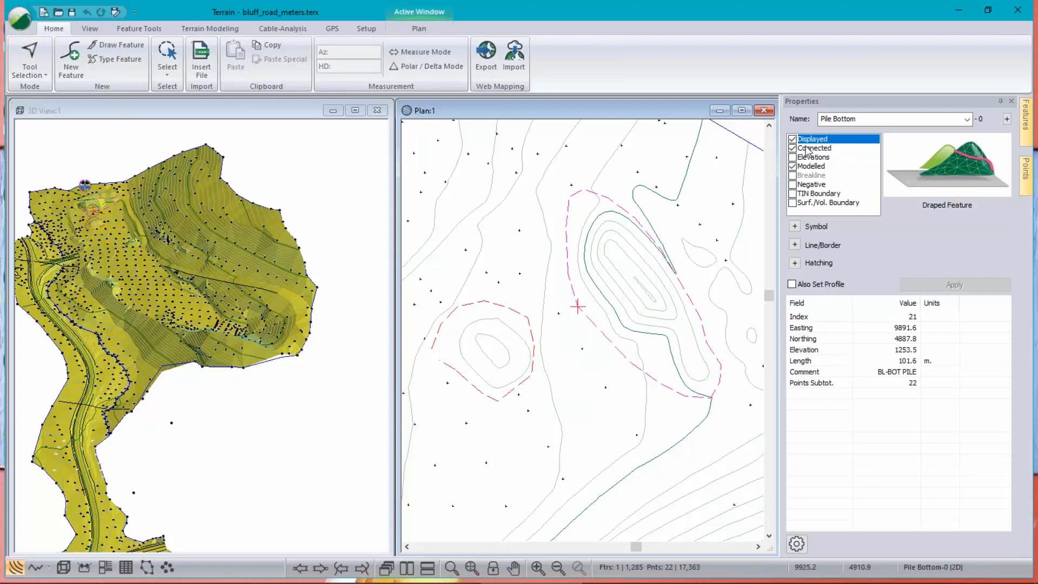
- Select both Pile Bottom outlines and apply the Surf./Vol. Boundary property to them
click(484, 303)
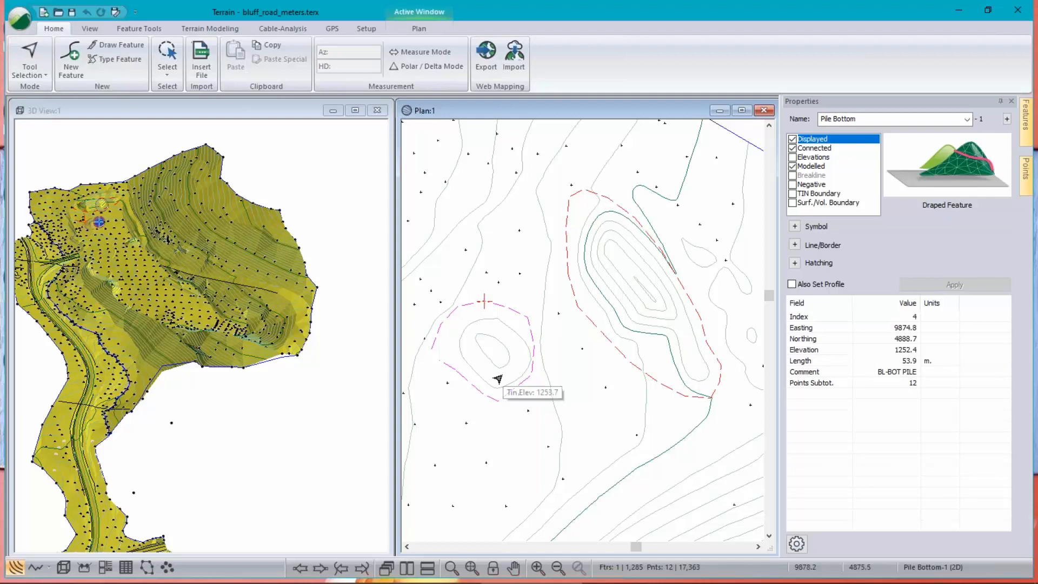
click(575, 303)
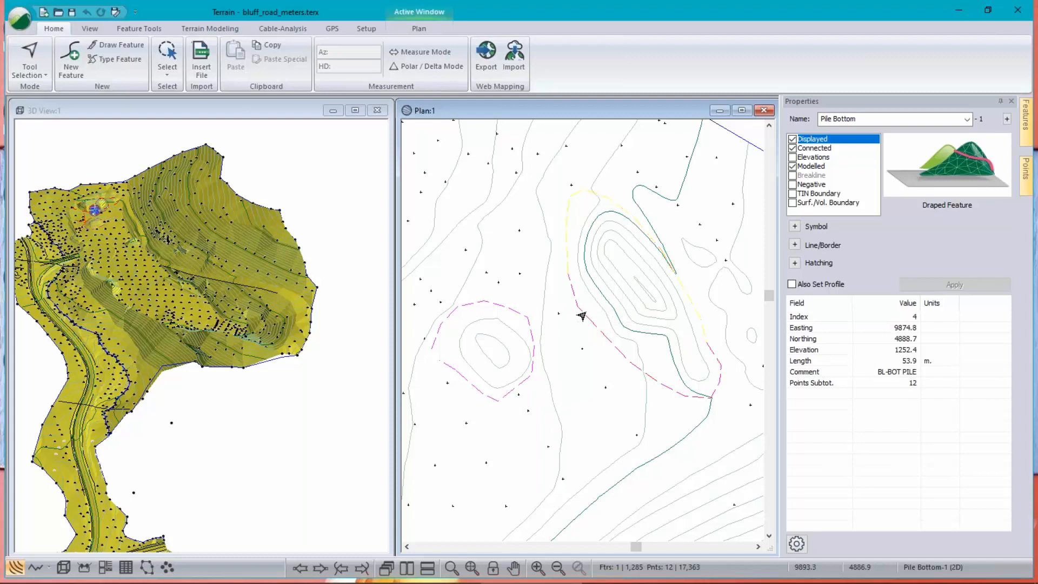
click(799, 204)
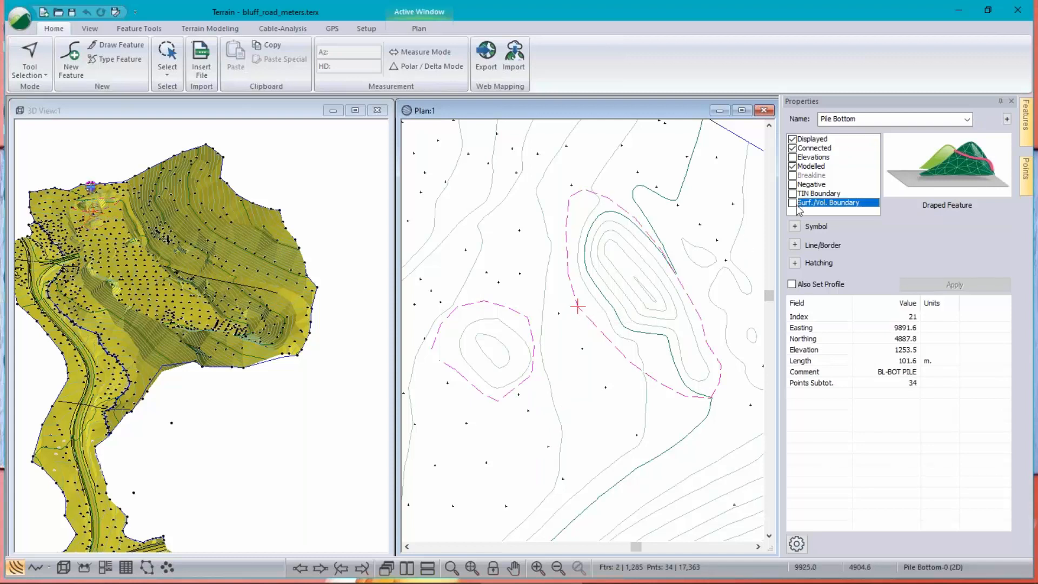
click(793, 203)
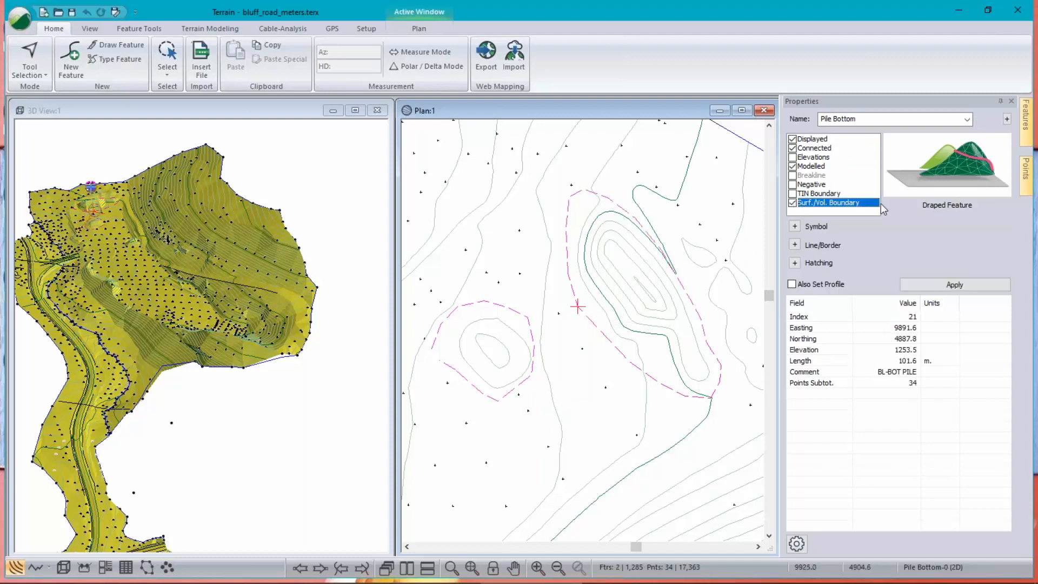
click(979, 285)
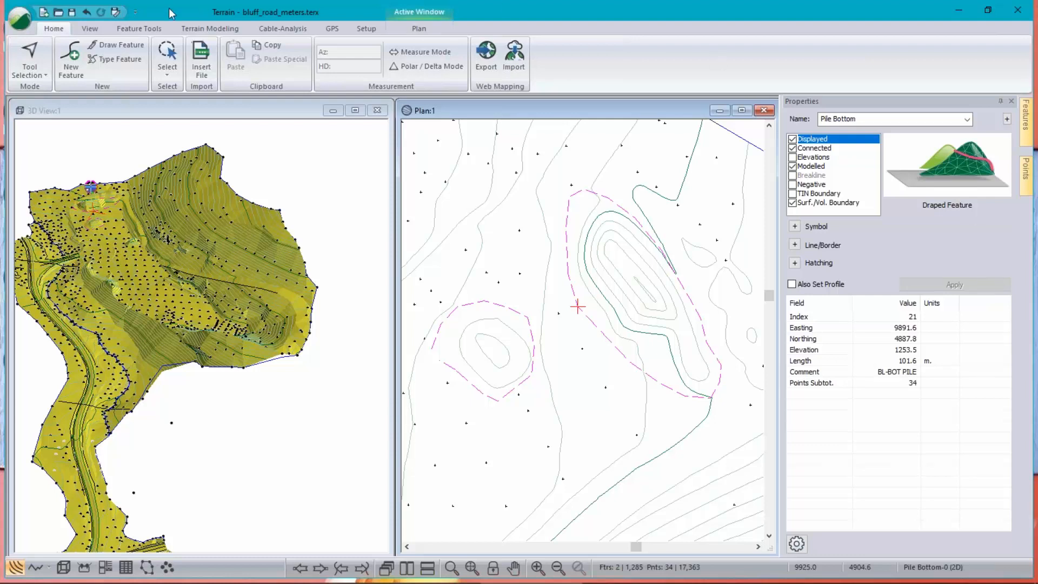
- Calculate the volume enclosed by the single surface bluff_road_meters.terx, reporting volumes and surface properties by polygon
click(204, 30)
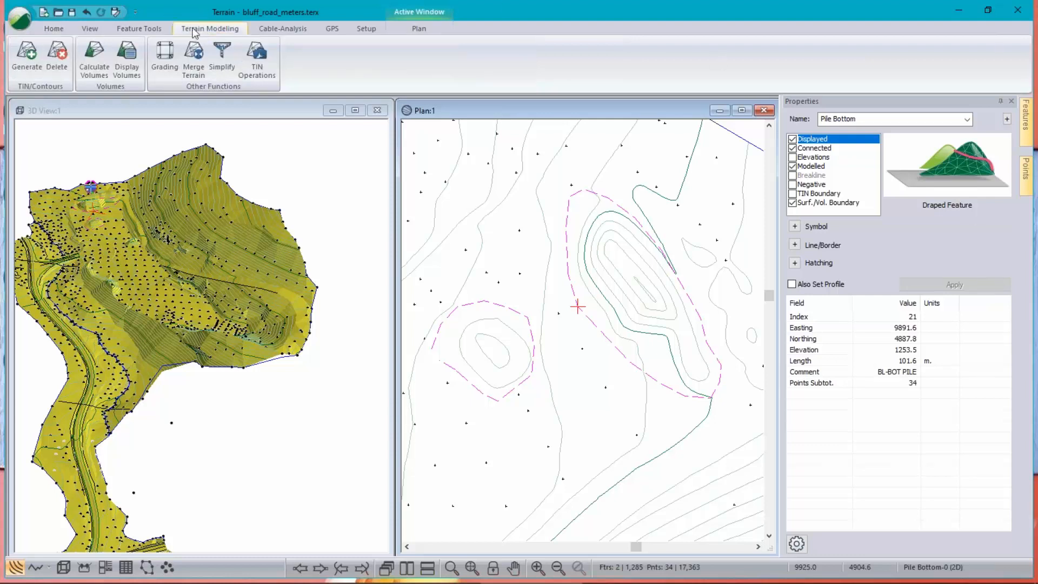
click(94, 56)
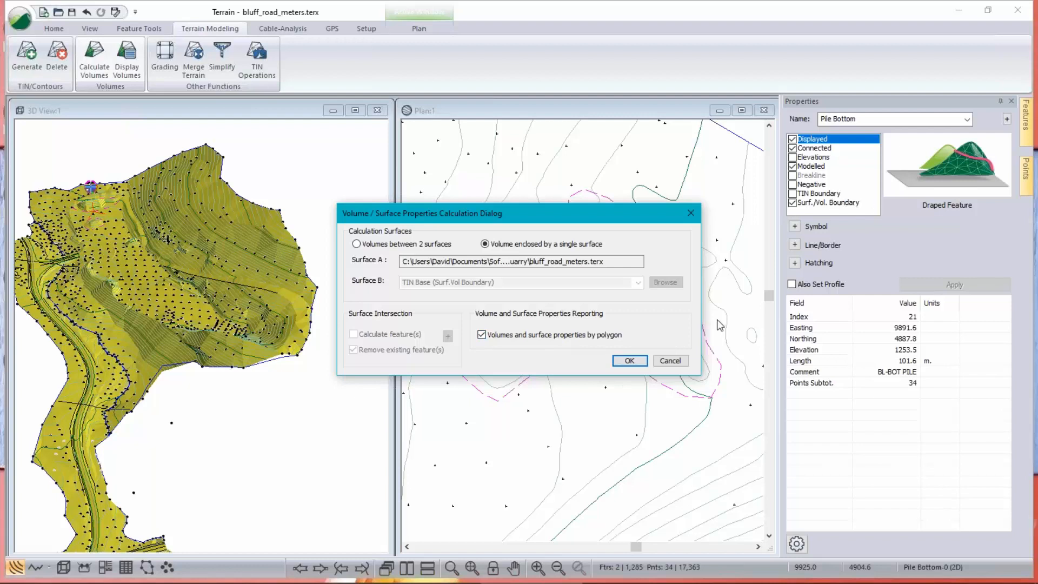
click(630, 361)
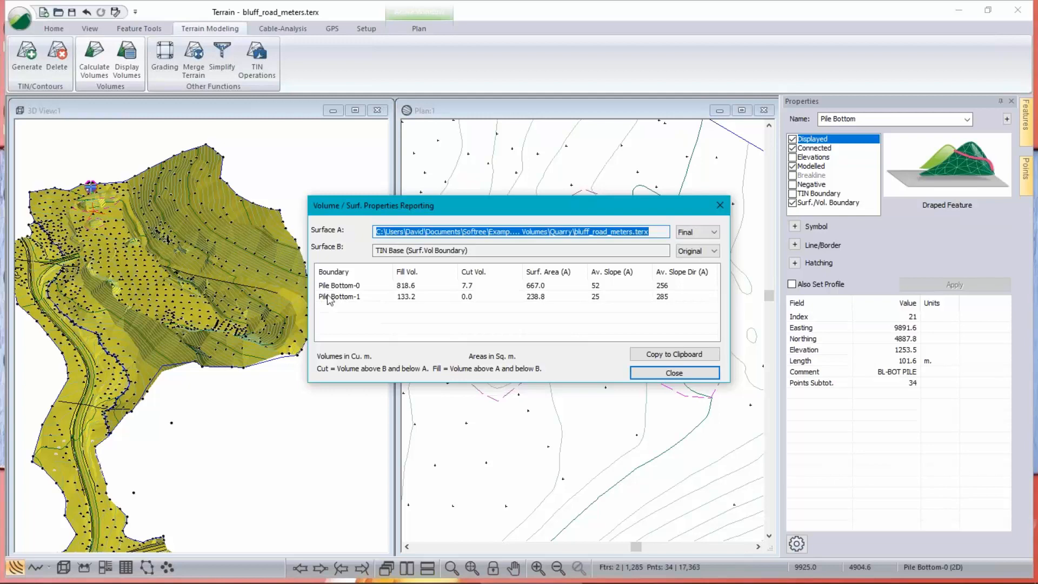
- Compare the reported cut and fill volumes with the two piles in the plan view and close the report
drag(528, 205, 805, 387)
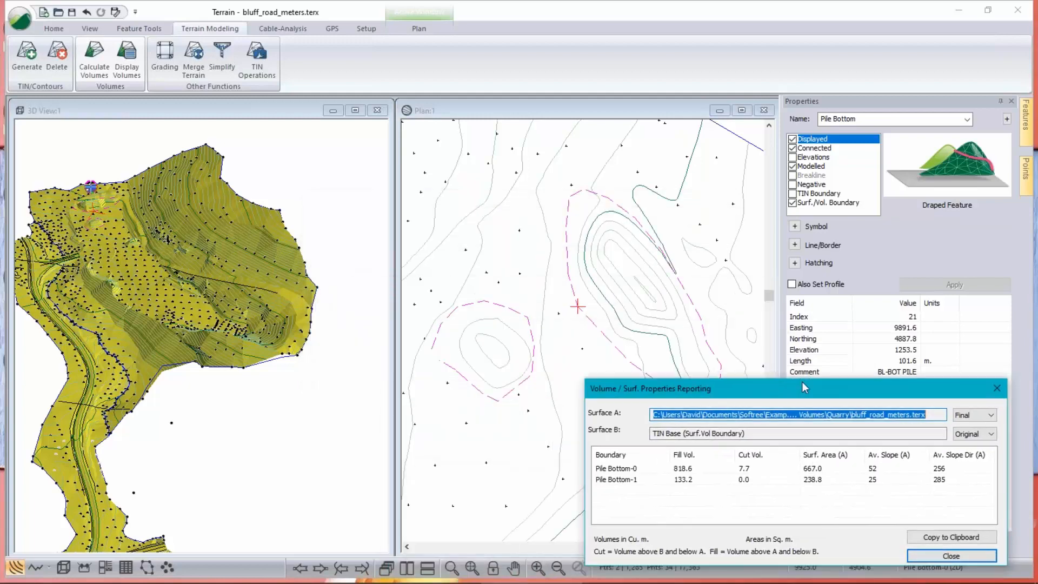
drag(733, 395, 569, 361)
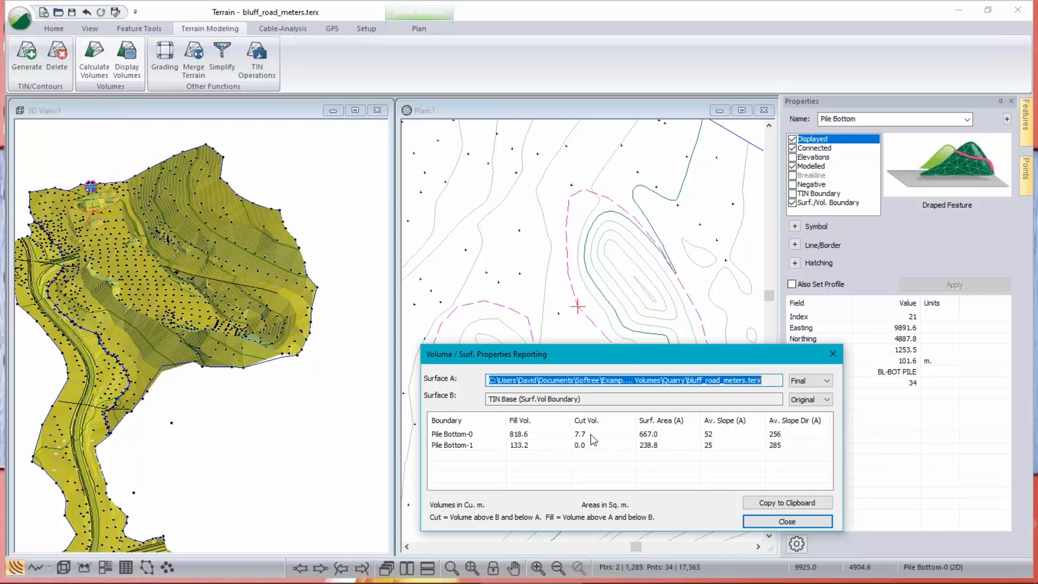
drag(612, 357, 446, 431)
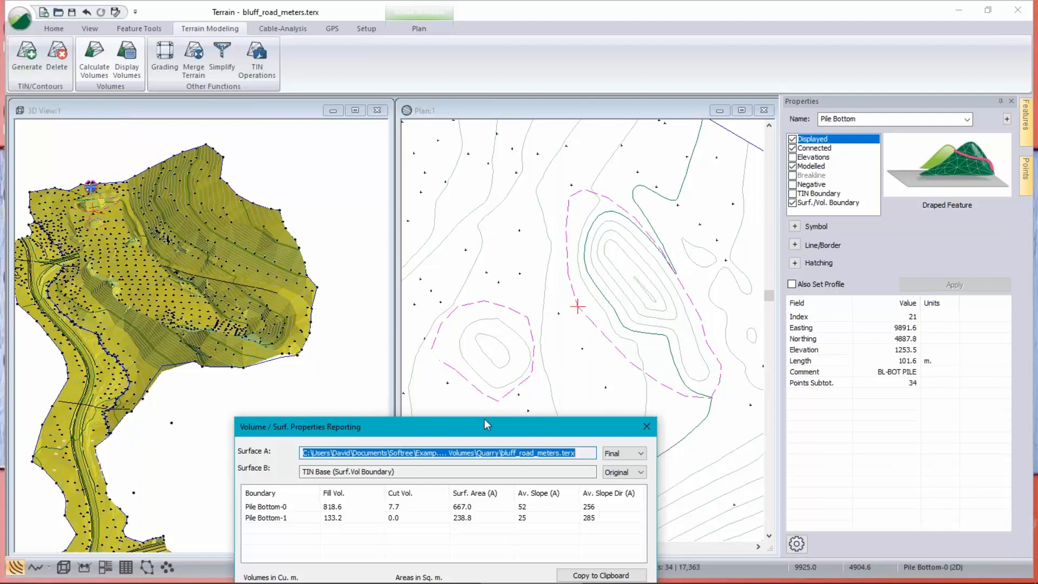
drag(485, 419, 519, 218)
click(647, 384)
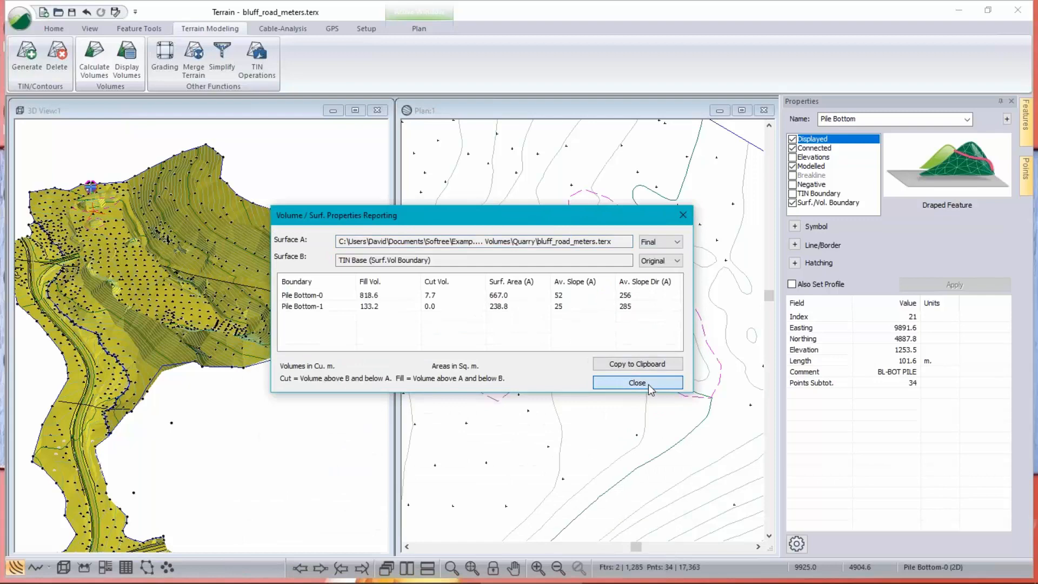
click(648, 384)
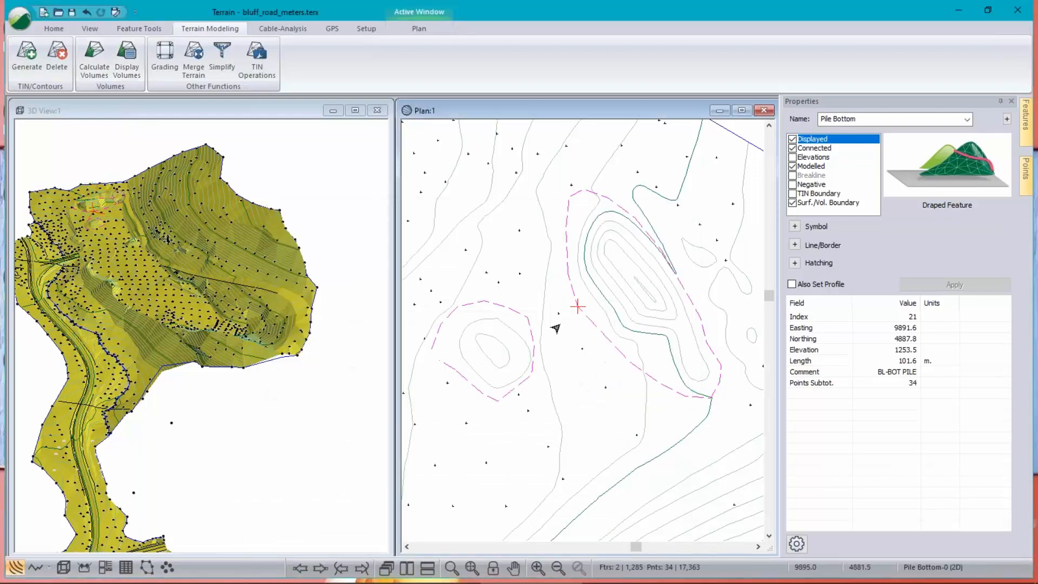
- Create a new empty terrain without saving the changes to the current one
scroll(541, 327, down, 5)
scroll(513, 314, up, 4)
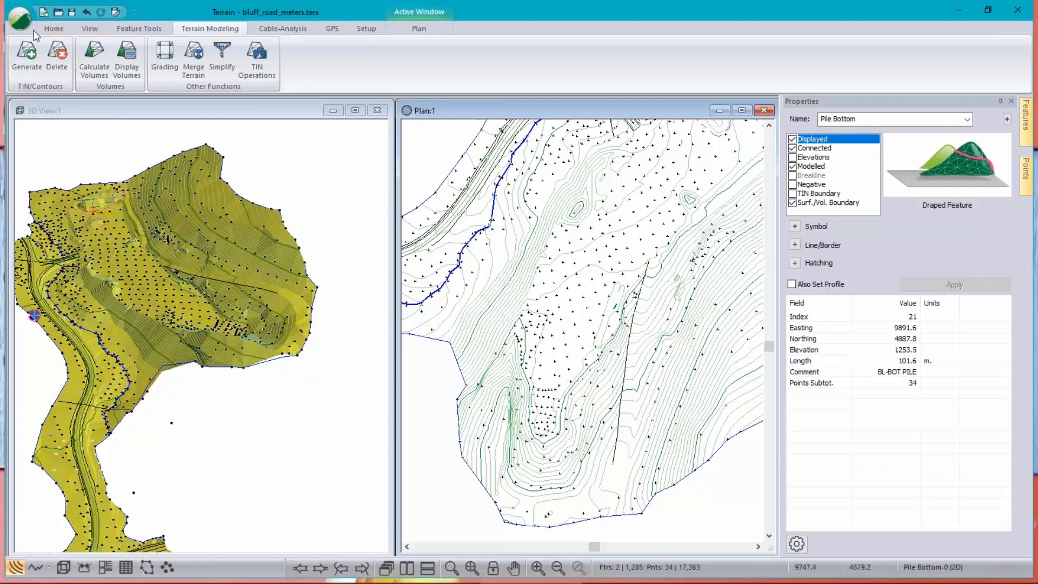
click(18, 23)
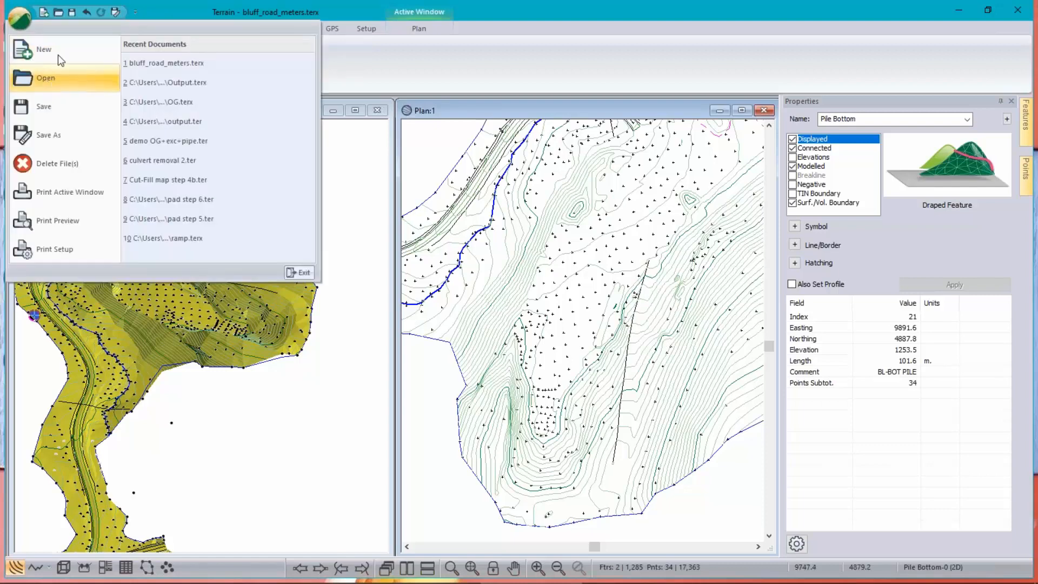
click(59, 59)
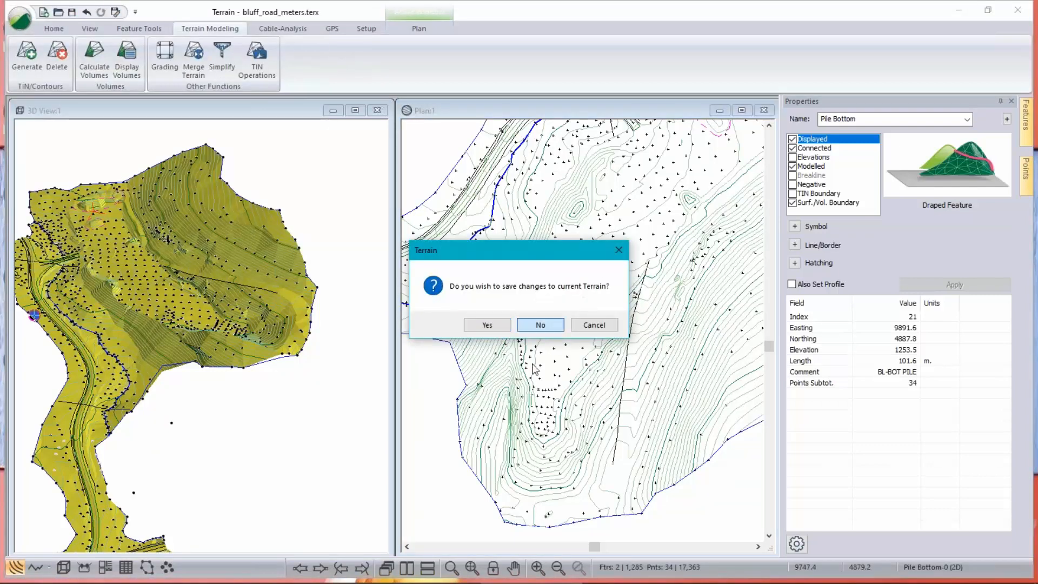
click(540, 324)
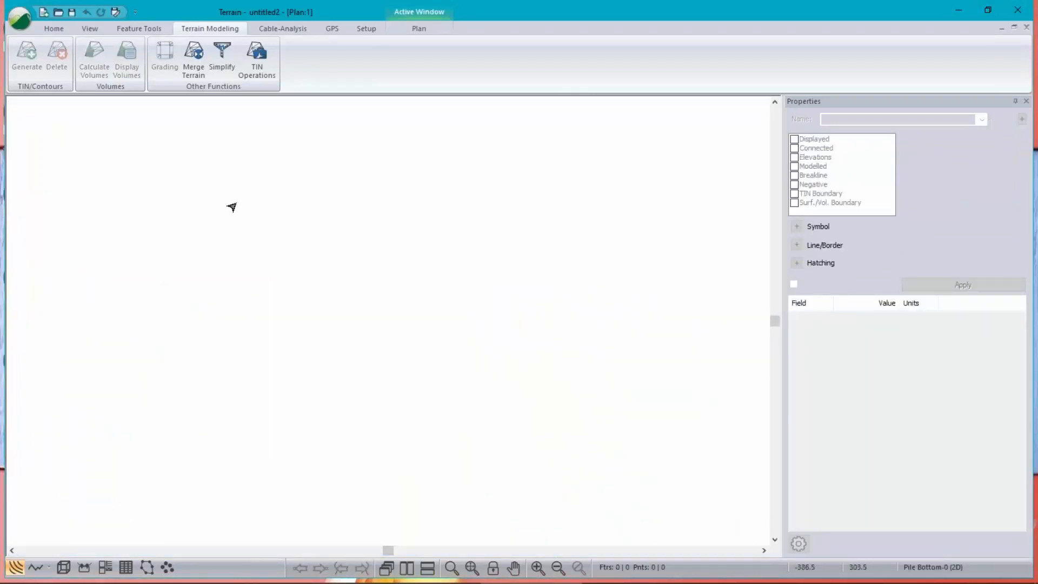
- Add bluff_road_meters.terx as a background in the plan window options of the new terrain
right_click(362, 219)
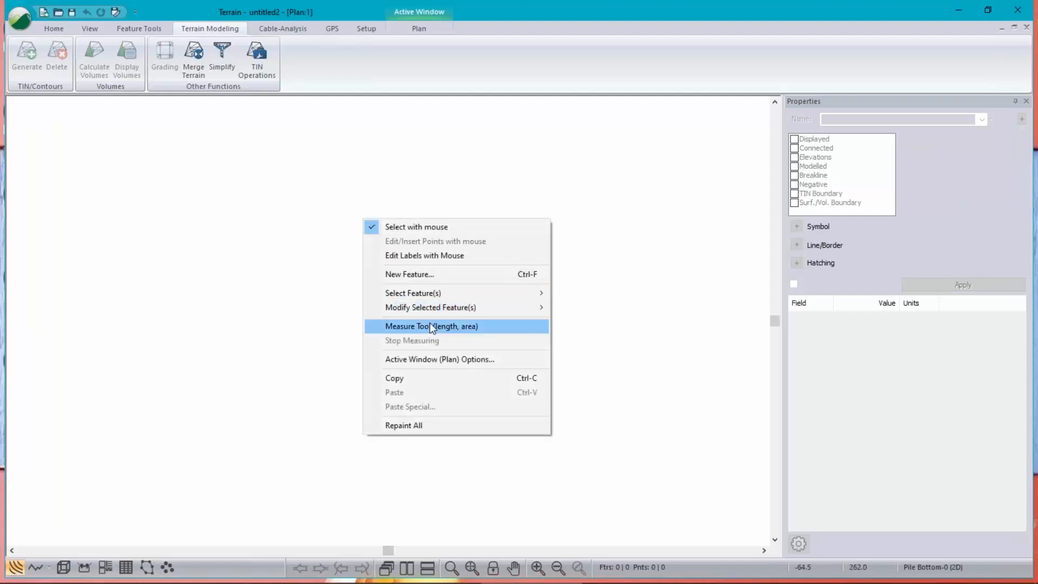
click(427, 360)
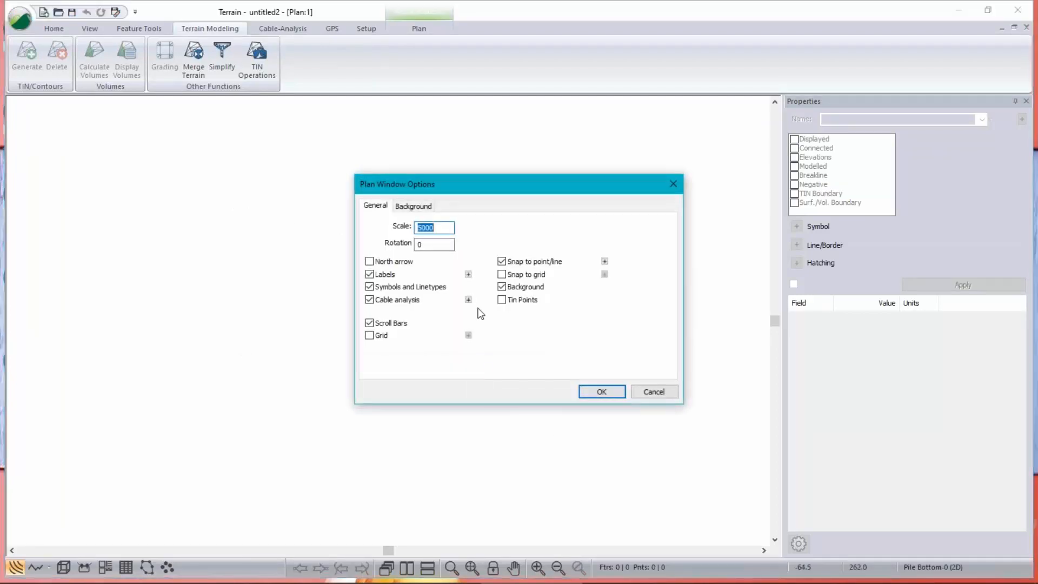
click(410, 206)
click(657, 226)
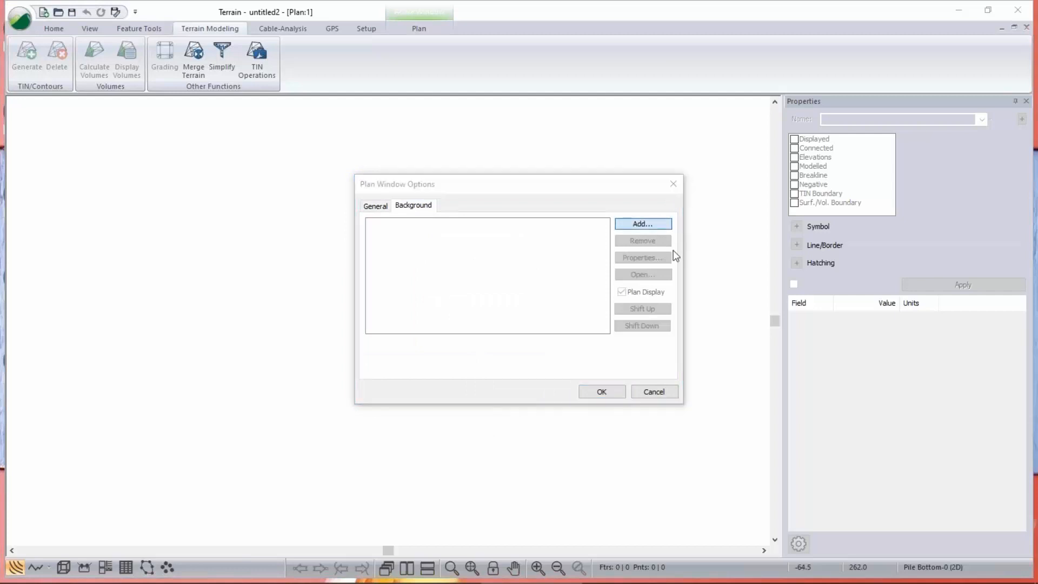
click(684, 187)
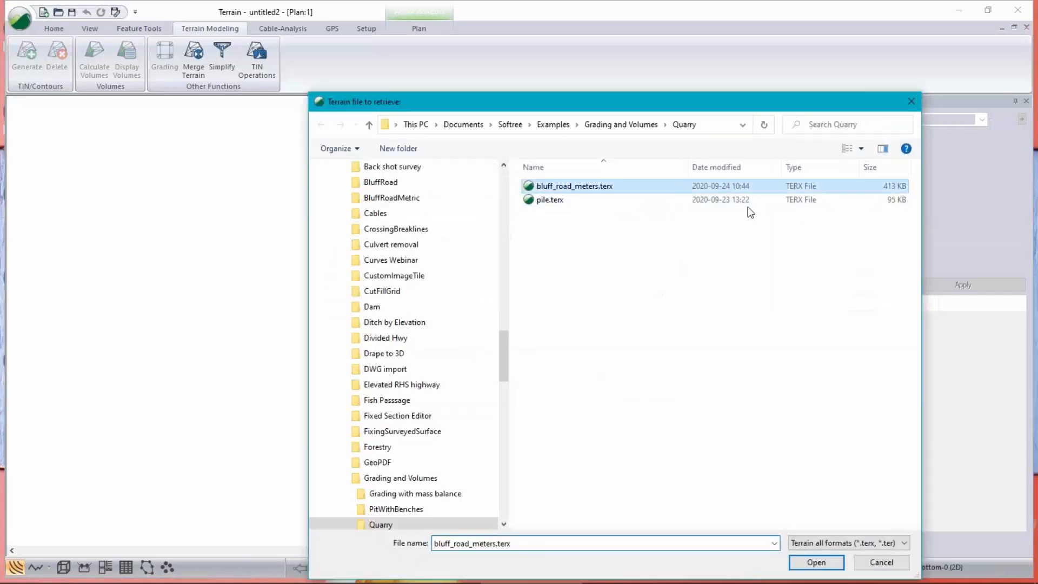
click(816, 562)
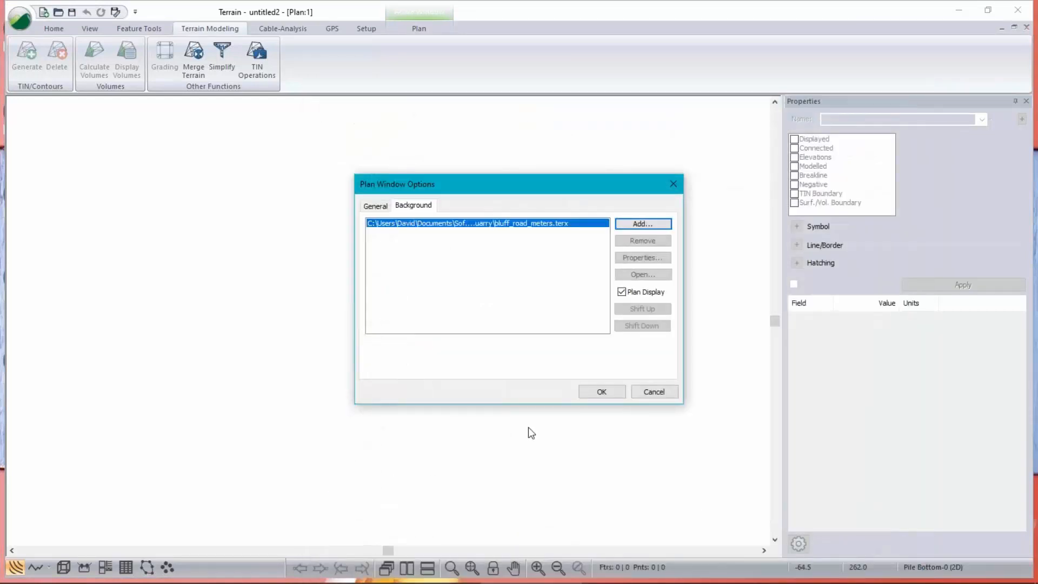
click(596, 391)
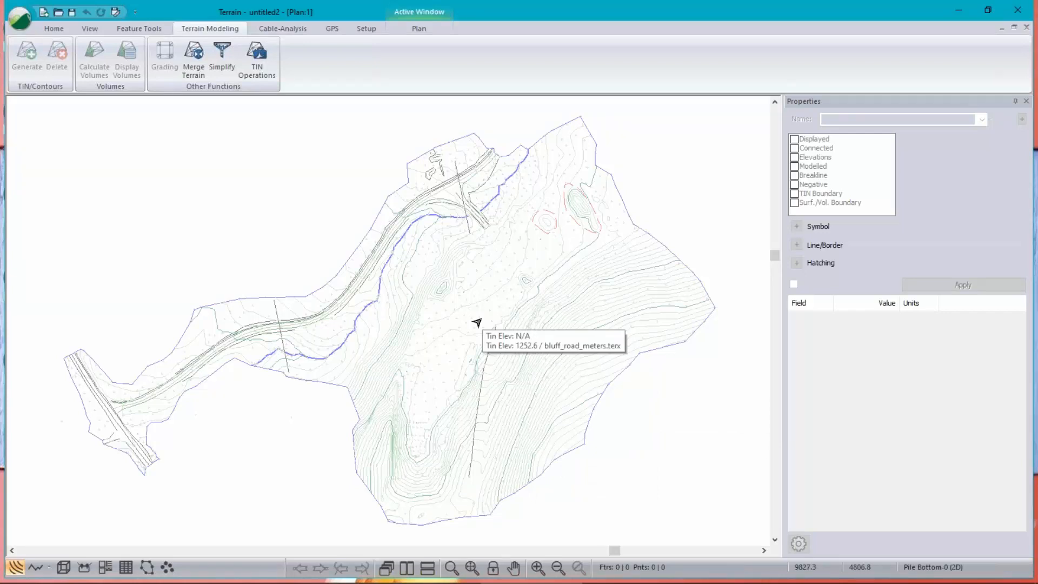
drag(325, 236, 550, 428)
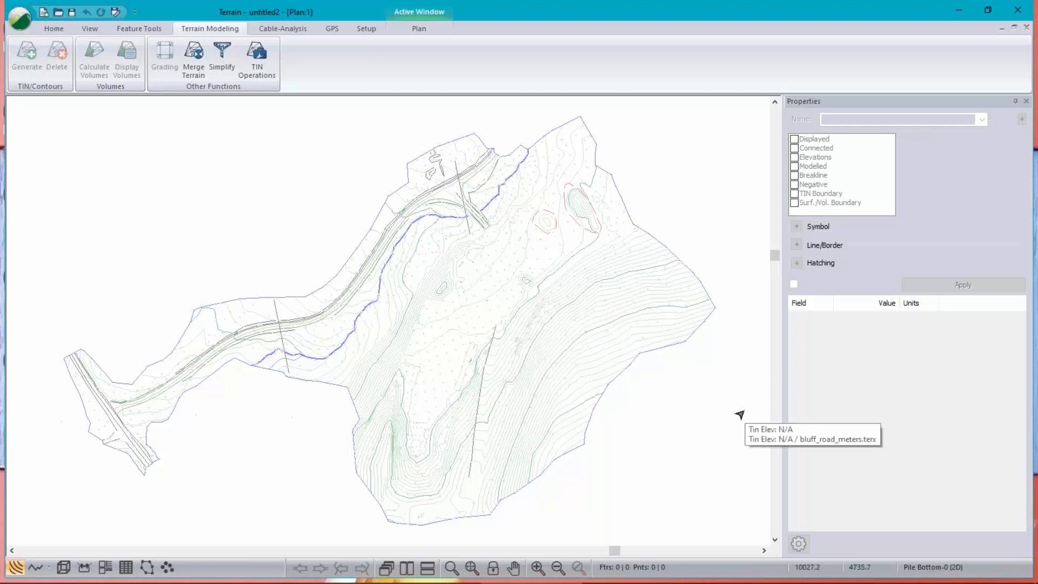
click(54, 28)
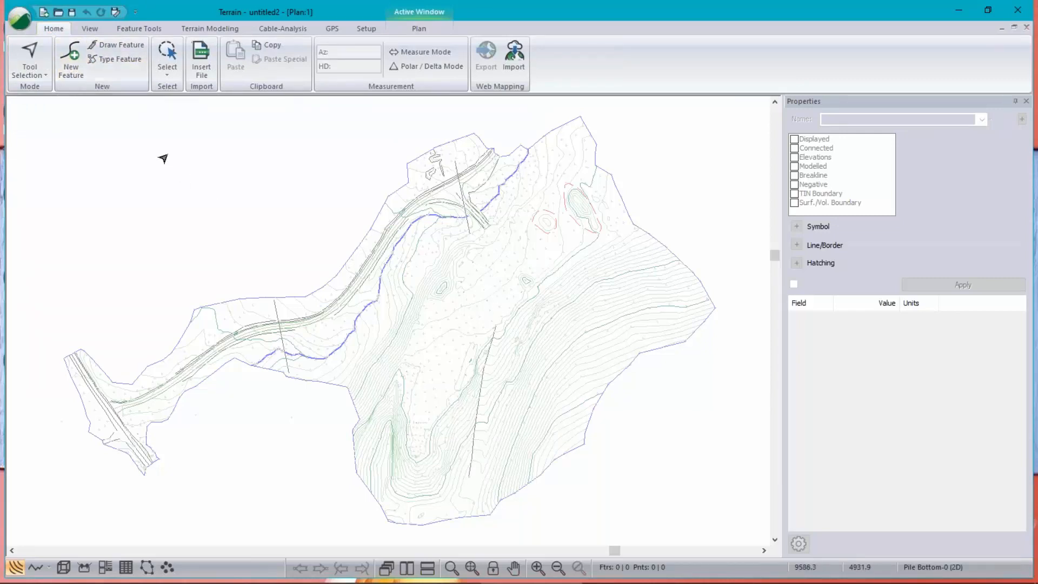
click(71, 70)
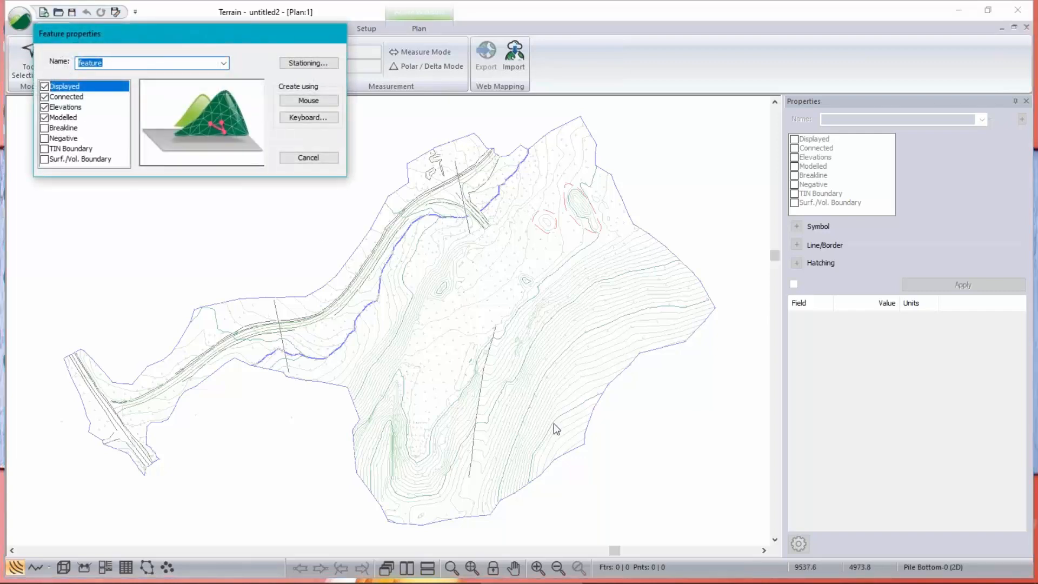
click(323, 158)
mouse_move(444, 346)
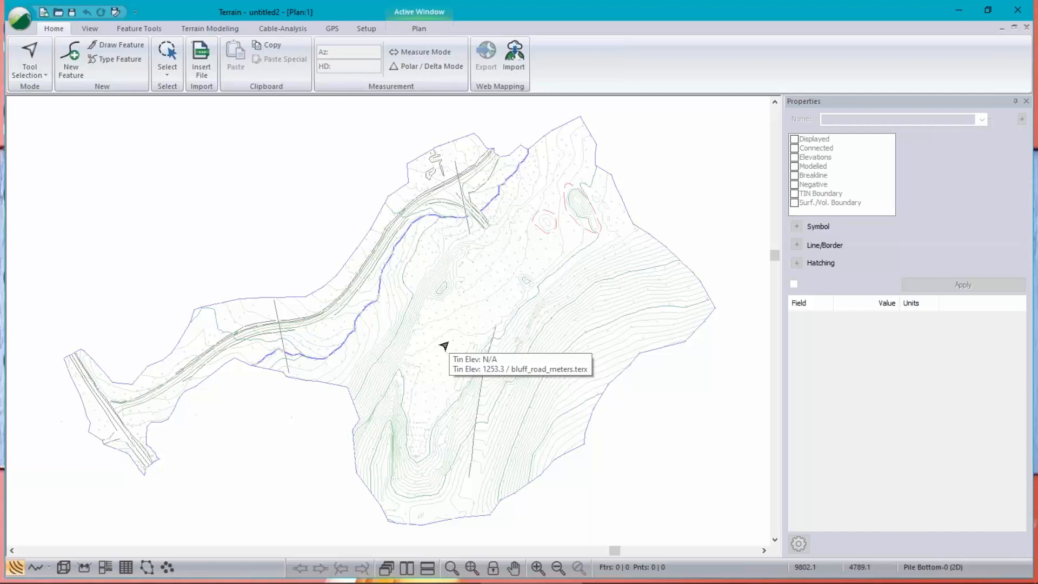
- Create a feature named PileTop with default elevation 1260 and draw it as a straight line about 47 m long on the quarry floor
click(75, 67)
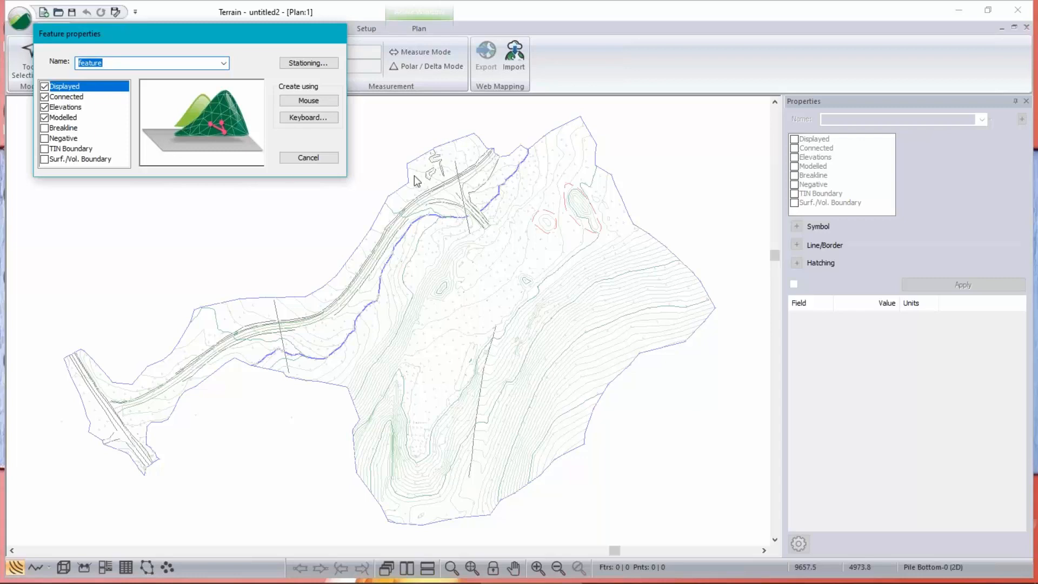
text(PileTop)
click(306, 101)
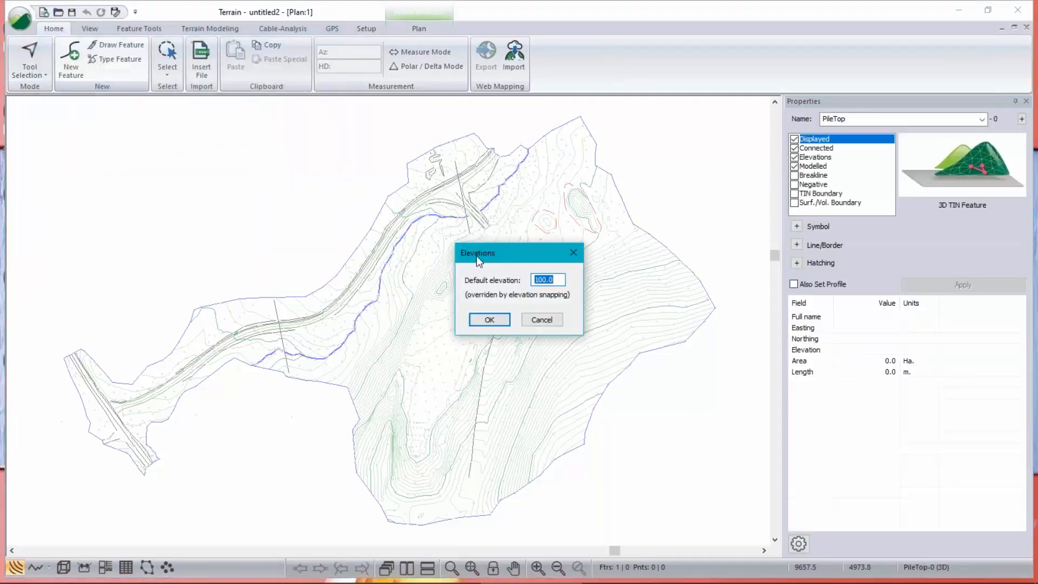
text(1260)
click(489, 319)
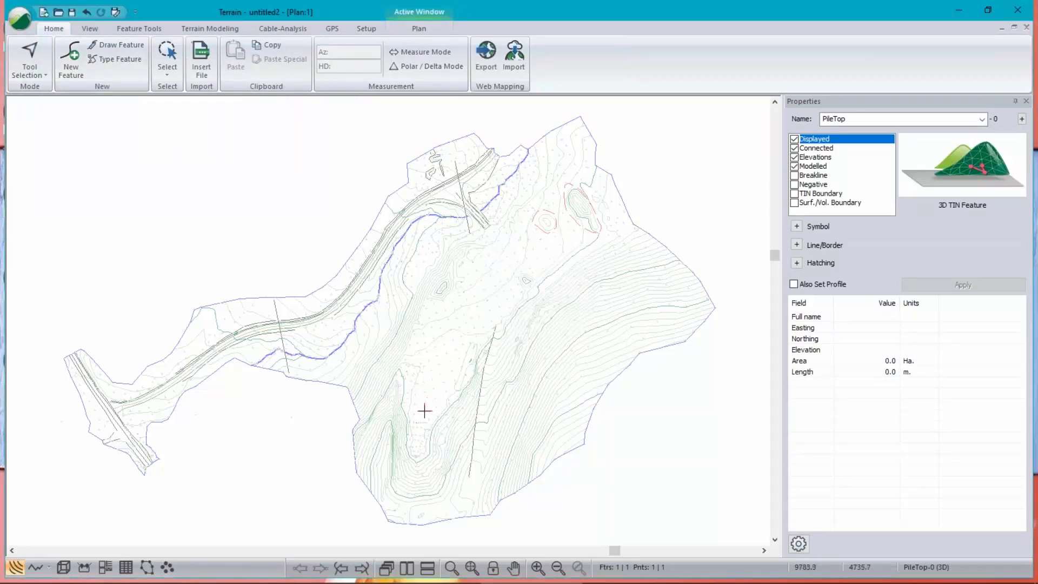
click(448, 347)
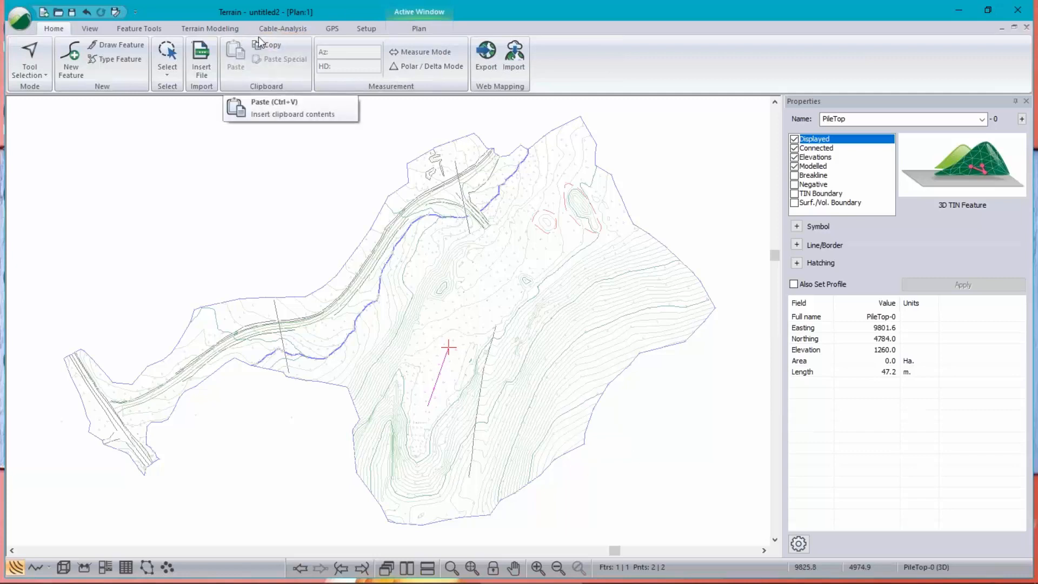
click(449, 347)
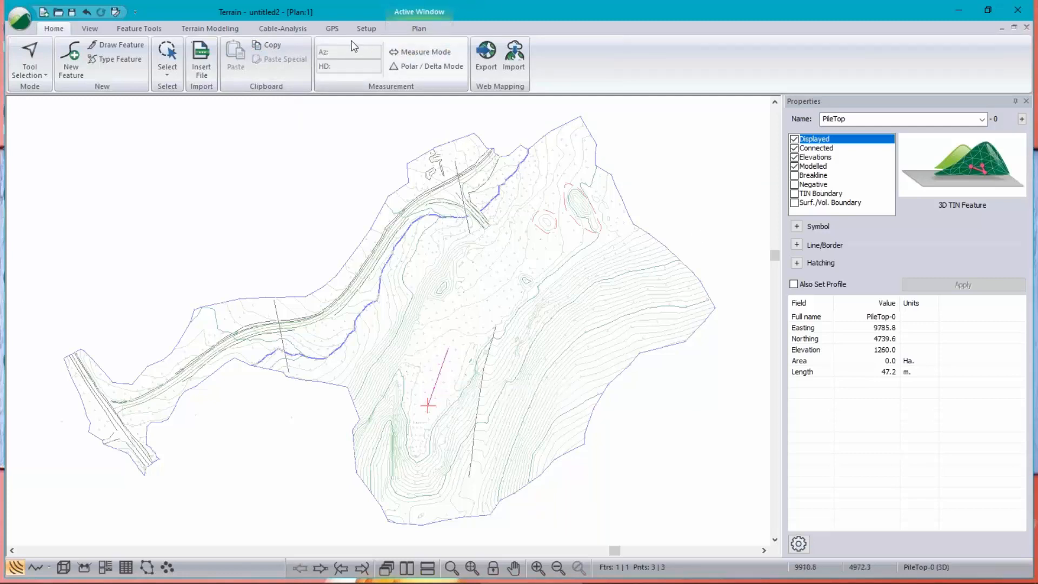
- Buffer the PileTop line with circular offsets of 0.5 on both the right and left sides
click(141, 29)
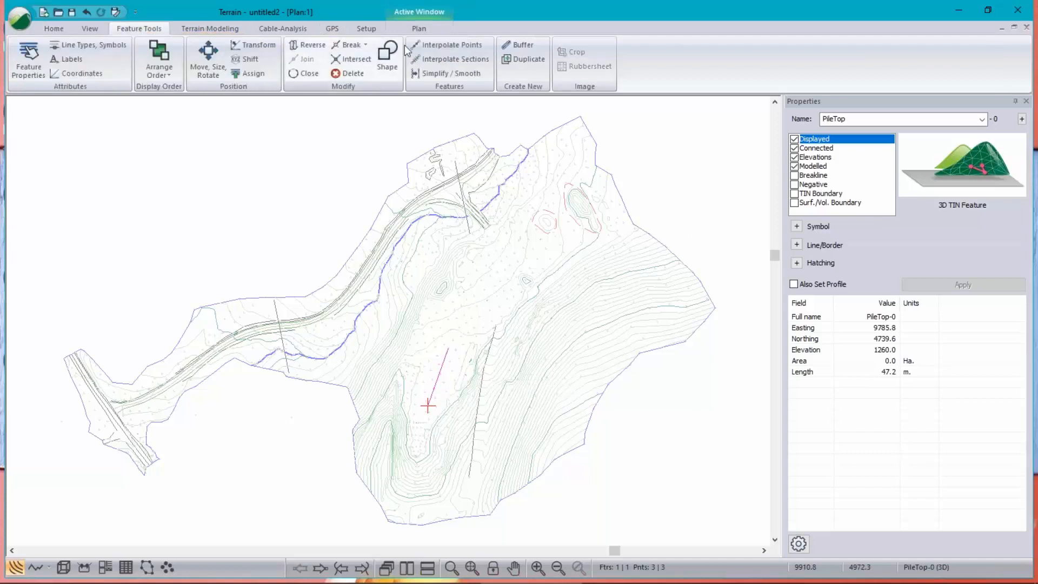
click(527, 47)
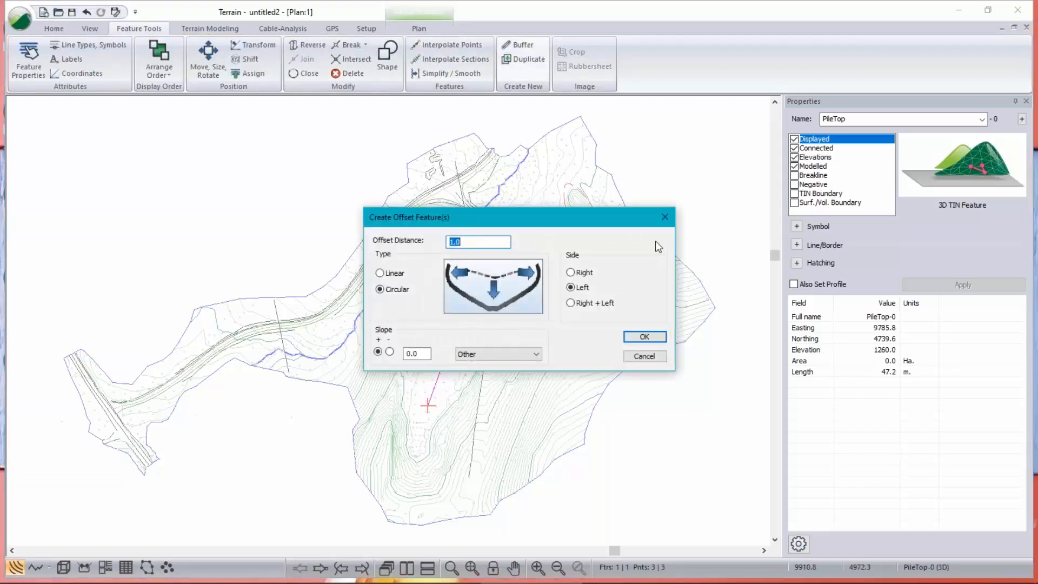
text(.5)
click(597, 307)
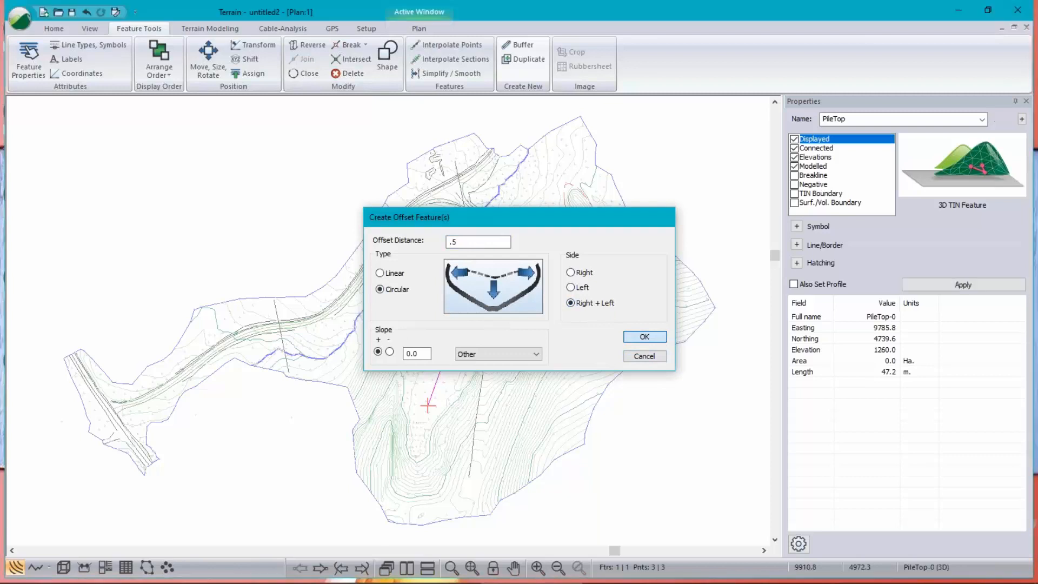
click(645, 337)
scroll(435, 381, up, 5)
scroll(435, 381, down, 5)
scroll(451, 405, up, 5)
middle_drag(456, 401, 466, 321)
scroll(466, 320, down, 5)
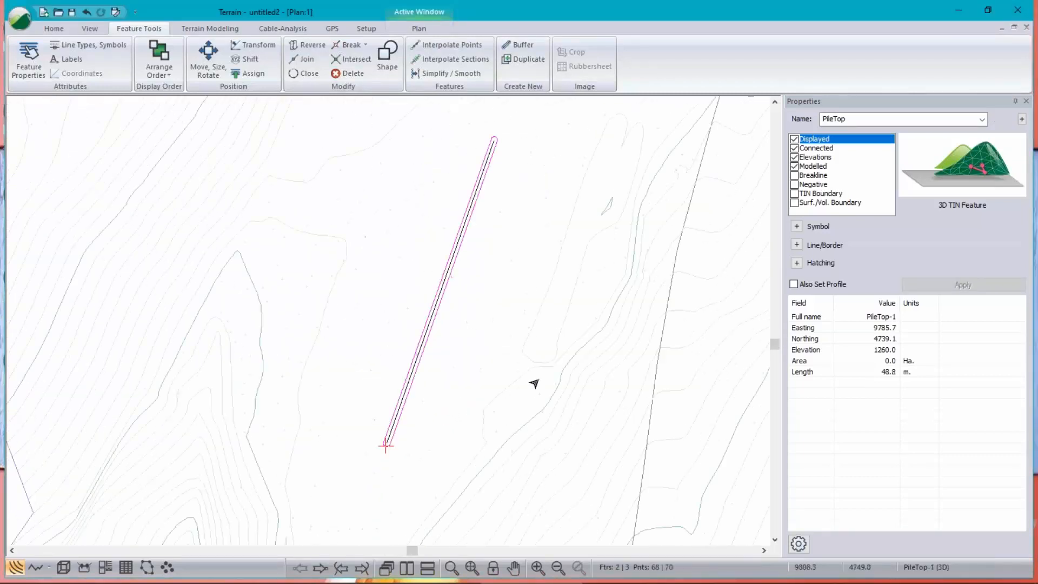
- Join the two offset halves into one outline and delete the original PileTop centre line
click(312, 66)
click(444, 274)
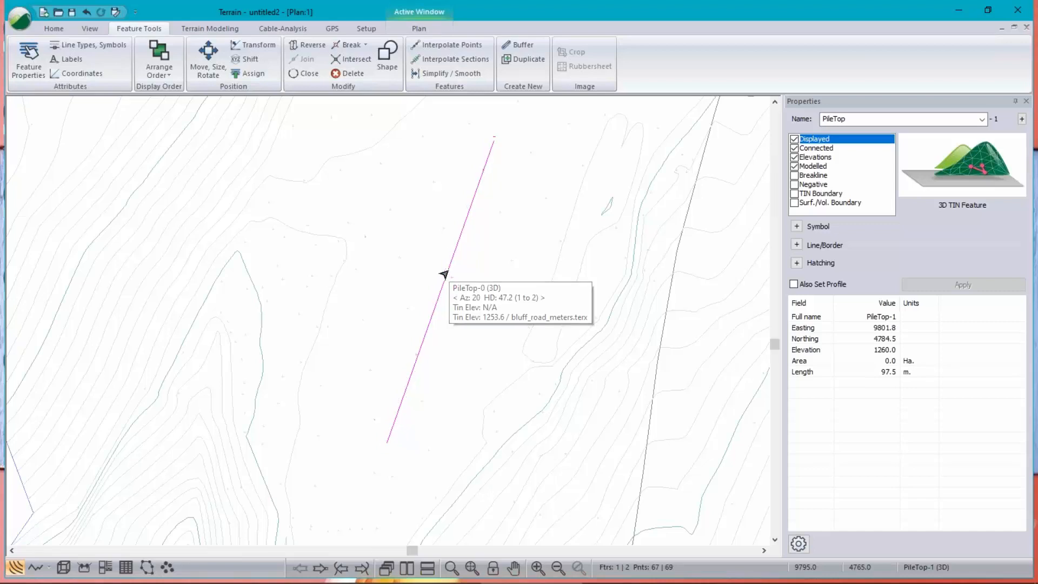
key(Delete)
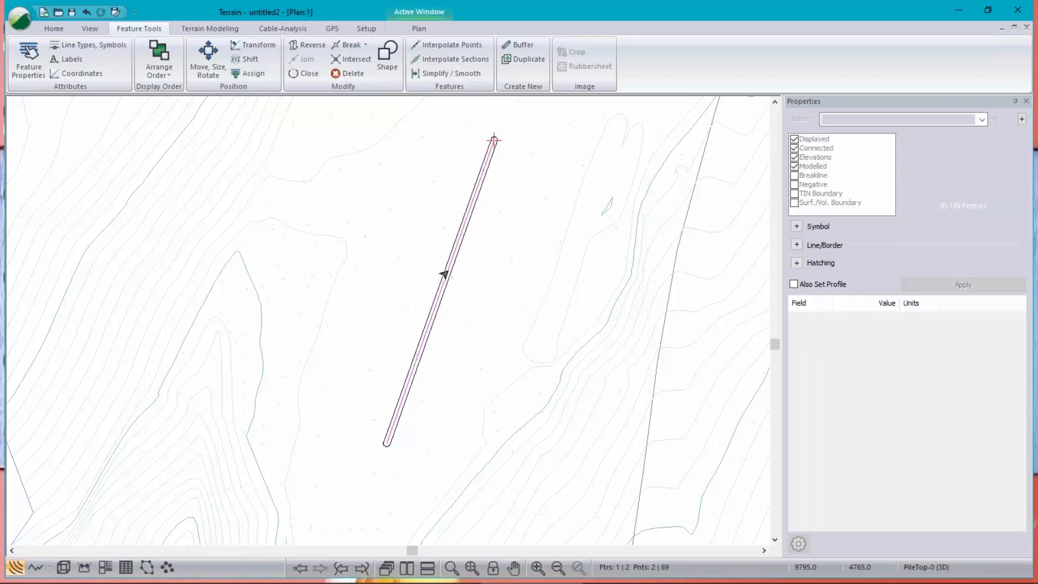
- Set up grading of the joined PileTop outline to target surface bluff_road_meters.terx, with a left negative slope of 1 1/2:1
click(445, 270)
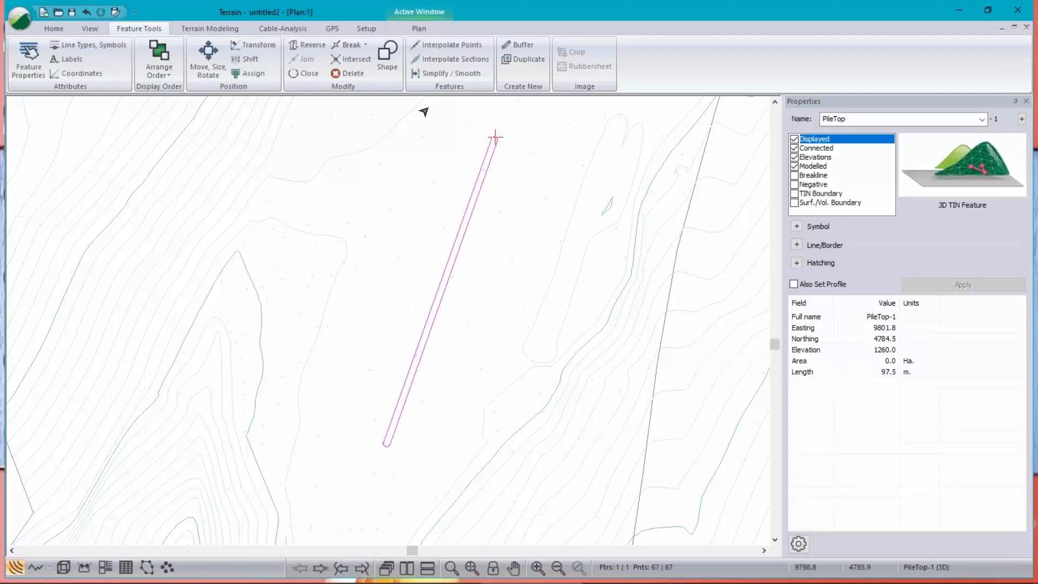
click(210, 28)
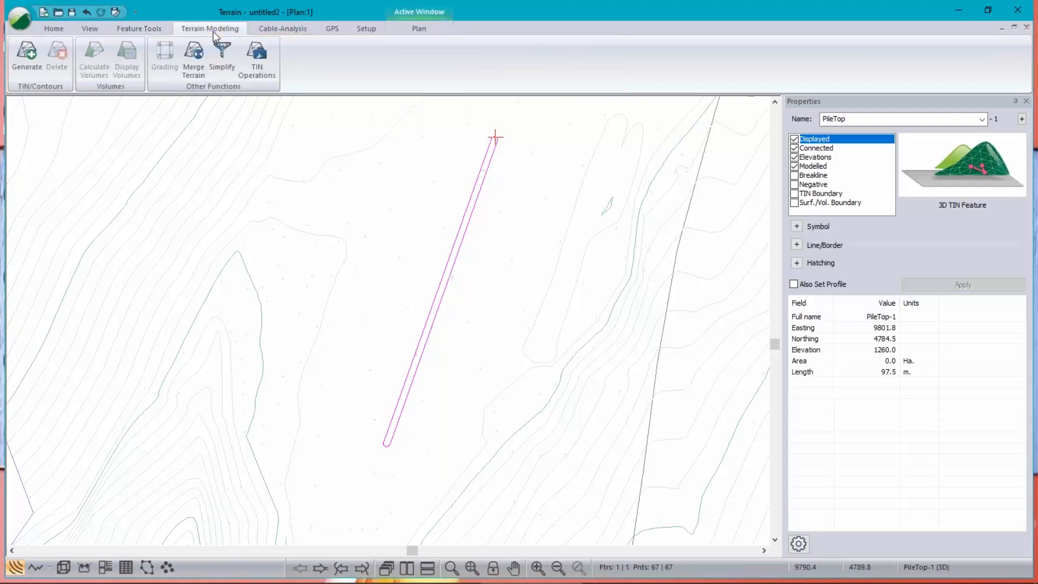
click(165, 60)
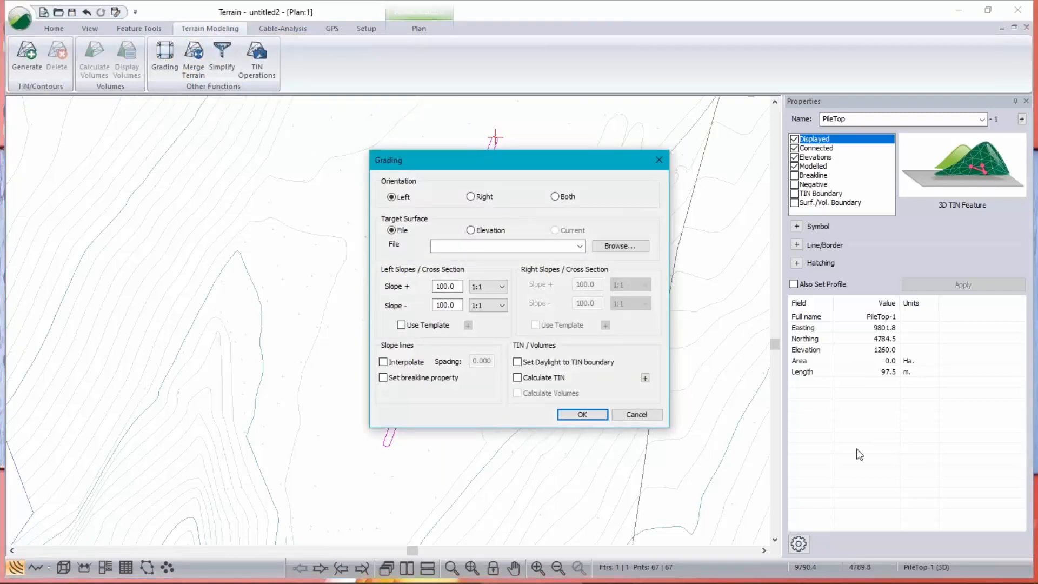
click(580, 246)
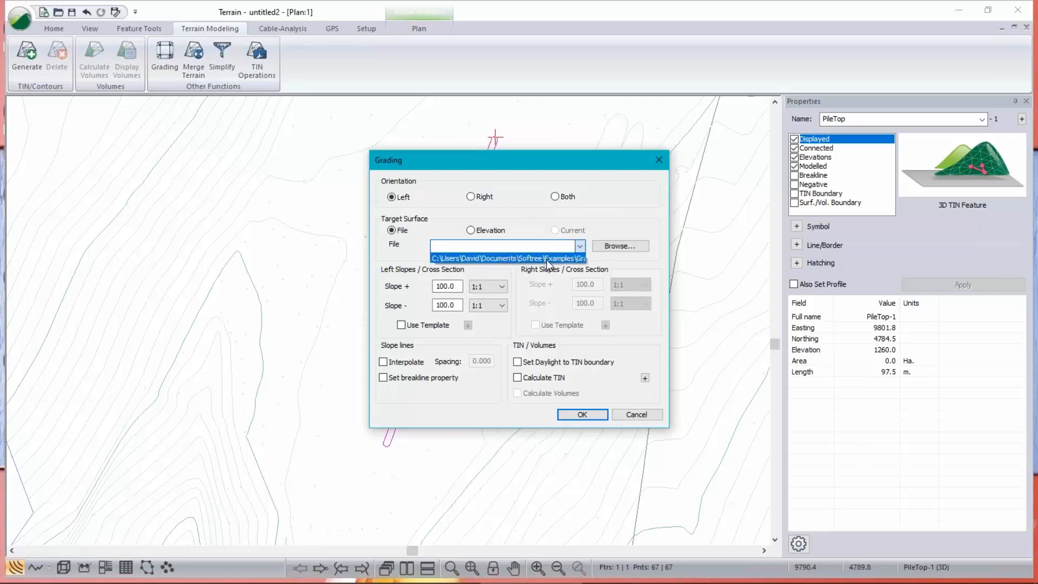
click(546, 259)
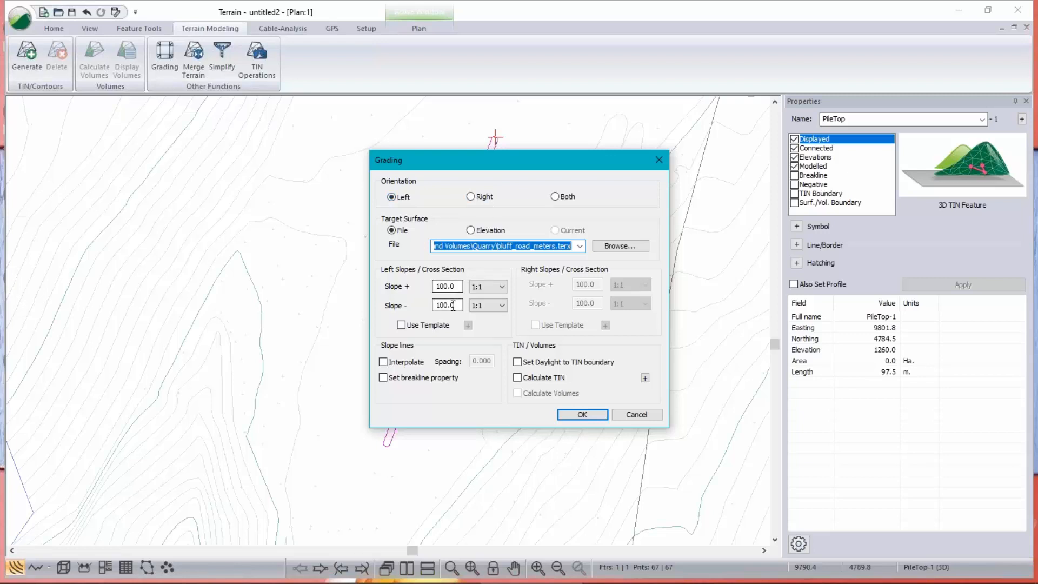
click(496, 306)
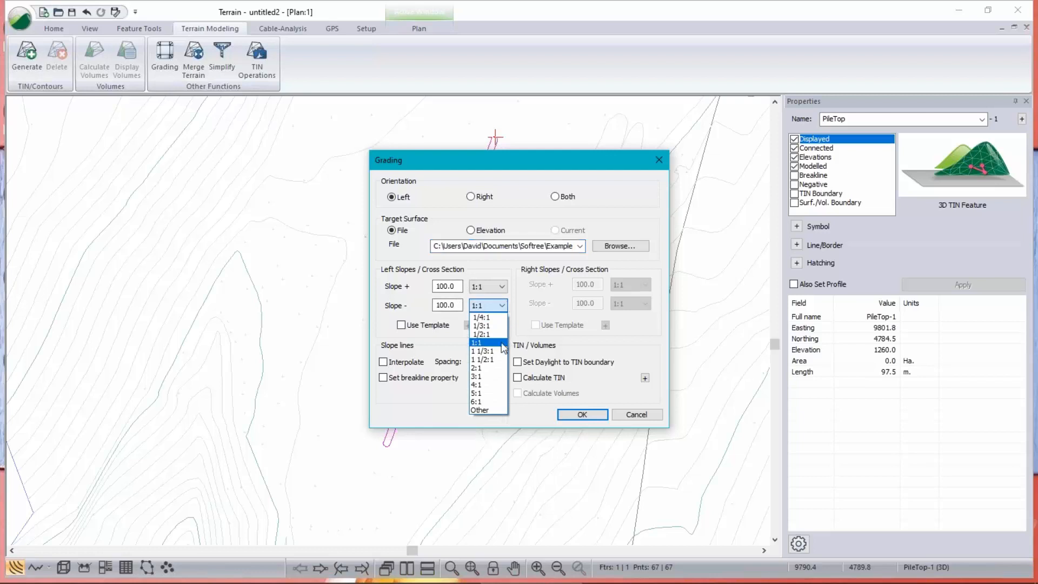
click(501, 360)
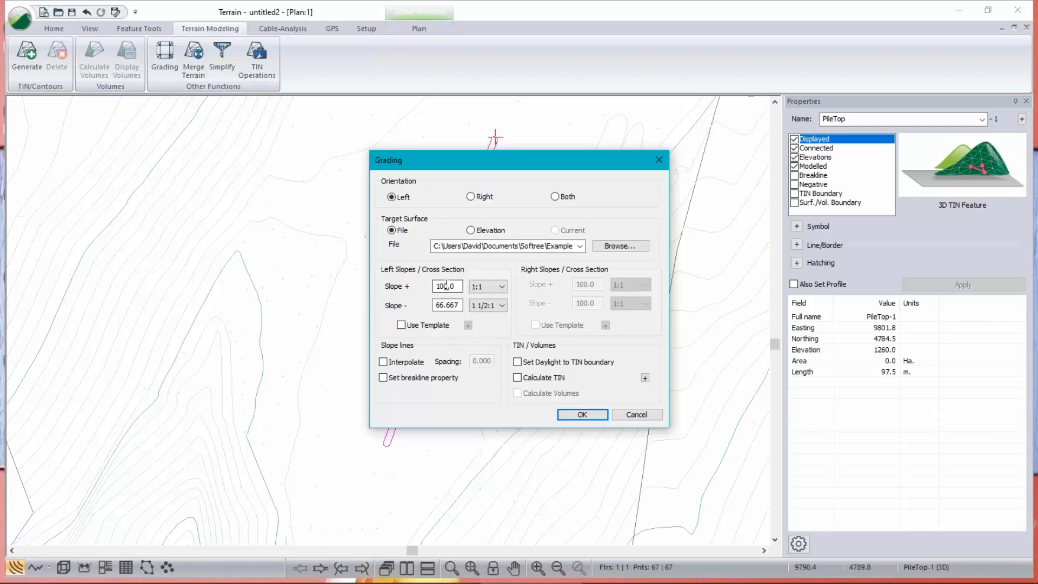
- Enable interpolated slope lines for the grading with a spacing of 5
click(384, 362)
key(shift+Home)
text(5)
drag(519, 170, 398, 156)
drag(398, 158, 397, 157)
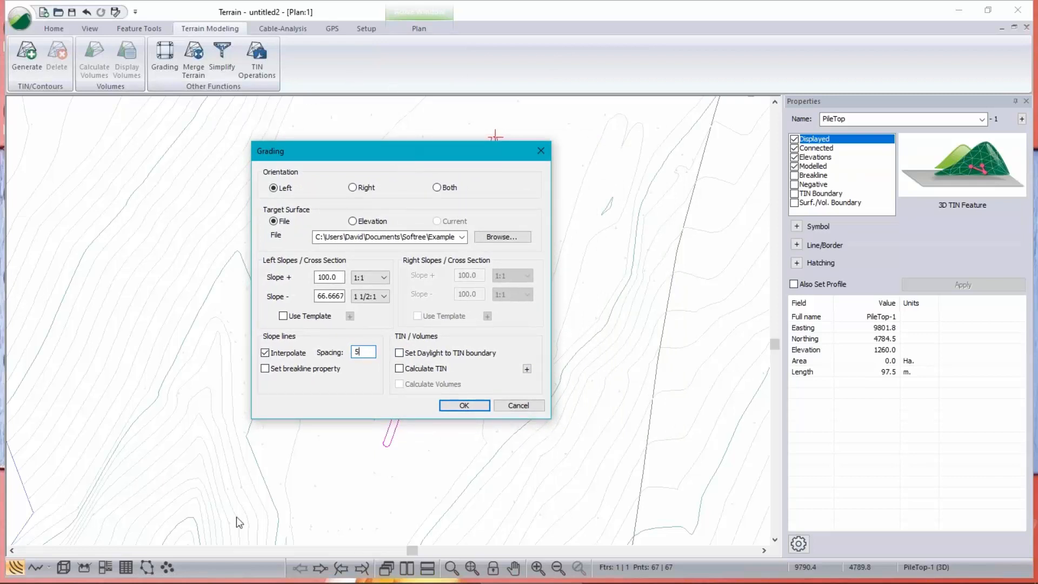
- Enable daylight as TIN boundary and TIN calculation, including all triangle side lengths and omitting major and minor contours
click(399, 353)
click(400, 369)
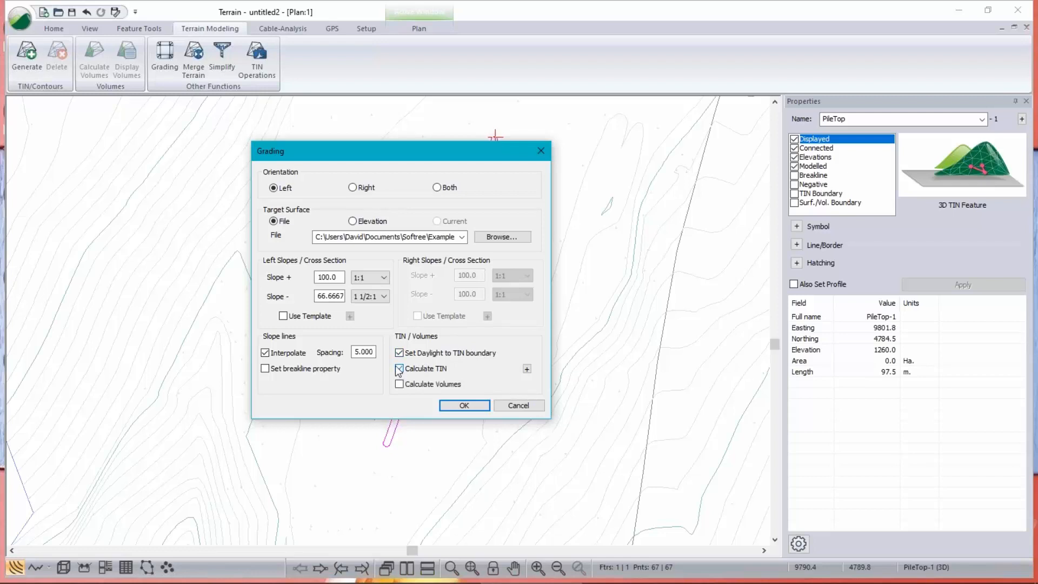
click(527, 369)
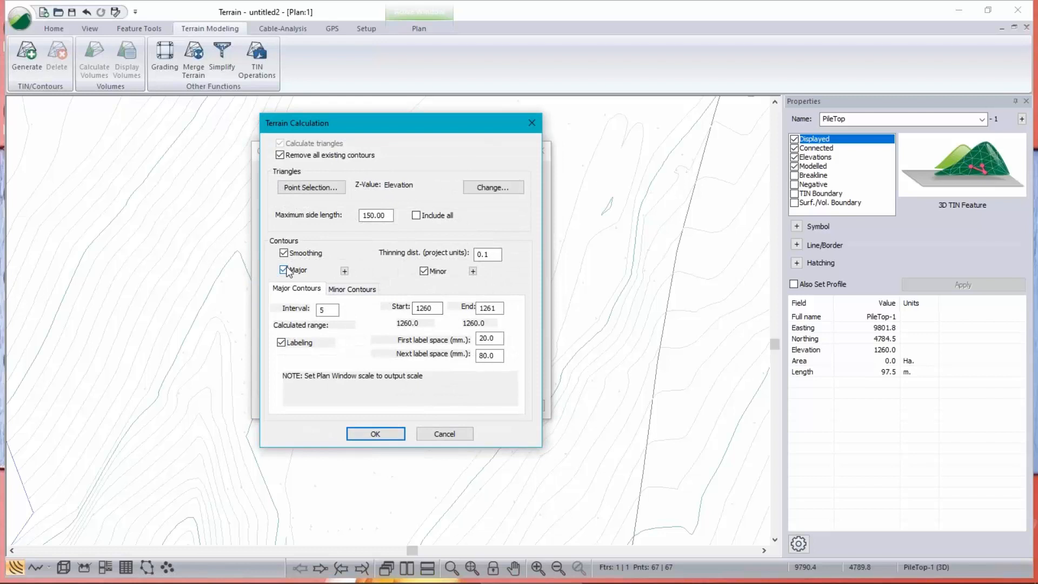
click(287, 271)
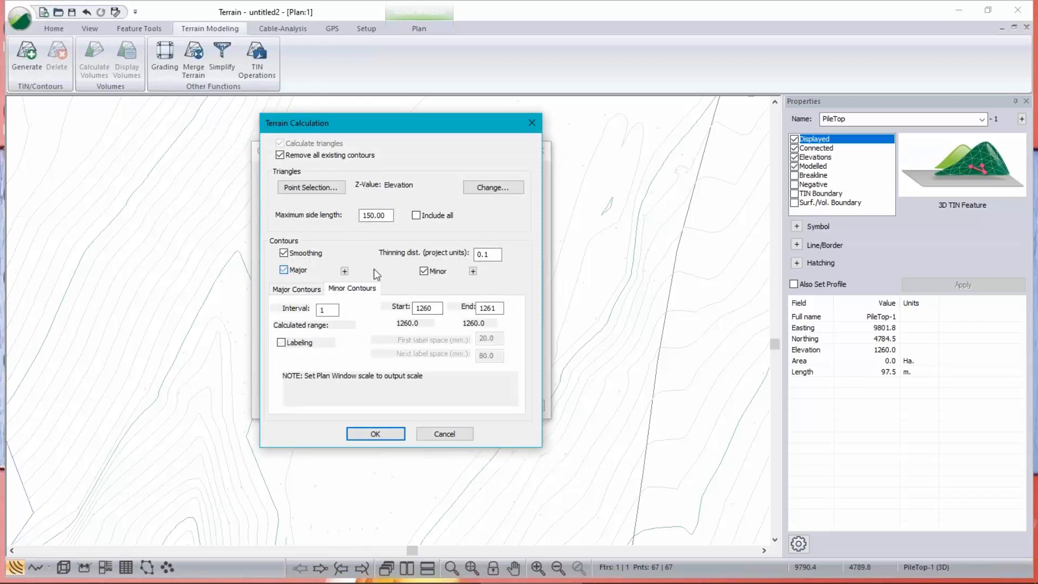
click(430, 269)
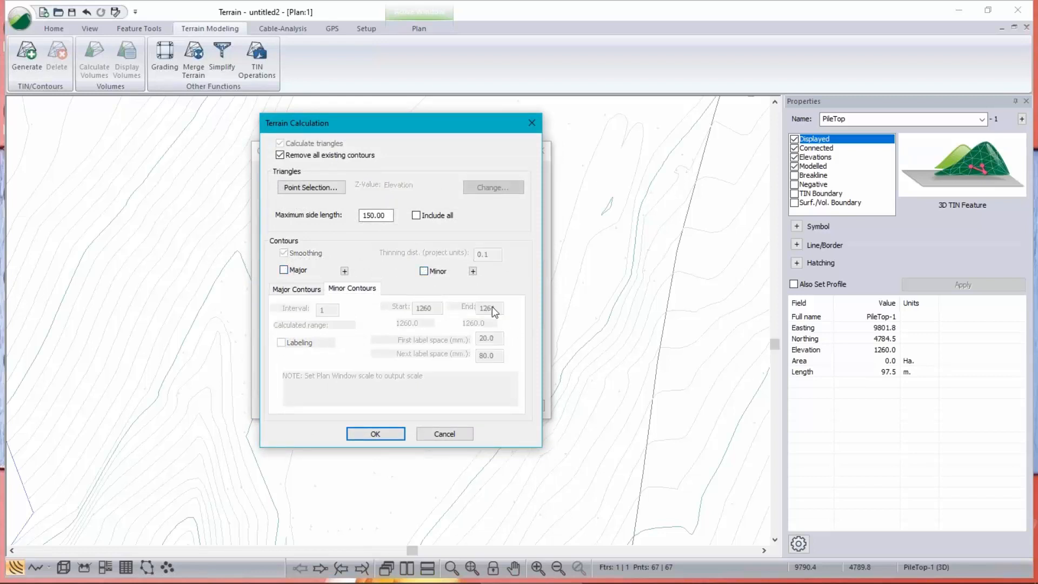
click(420, 216)
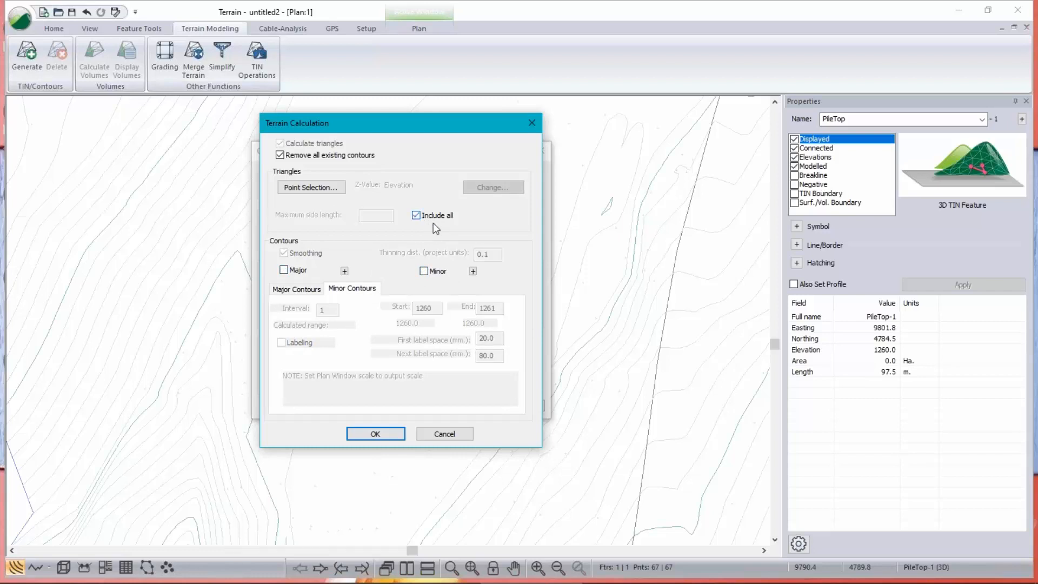
drag(453, 129, 519, 161)
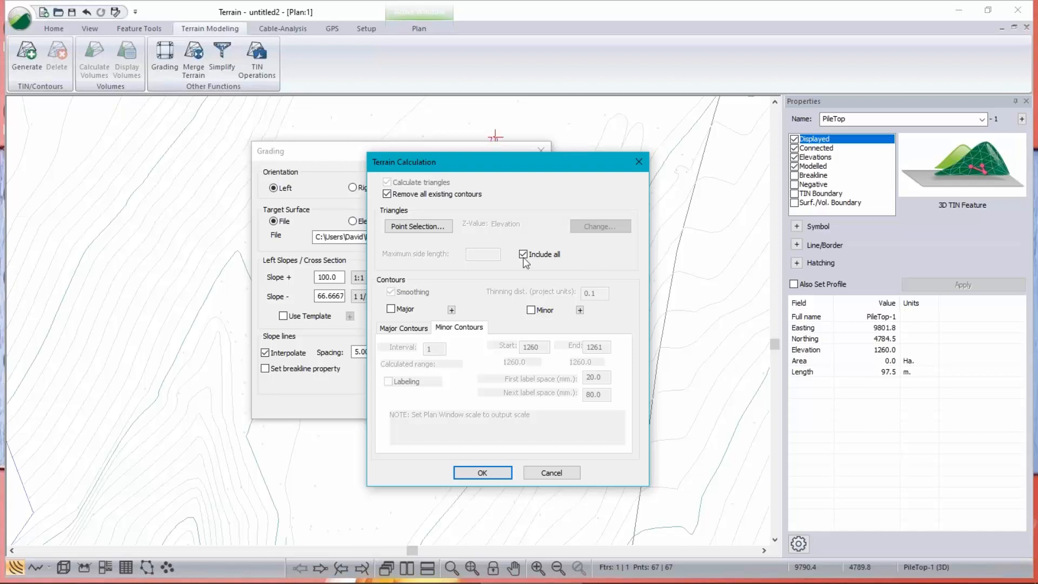
click(490, 473)
- Enable volume calculation and run the grading of the pile
click(401, 385)
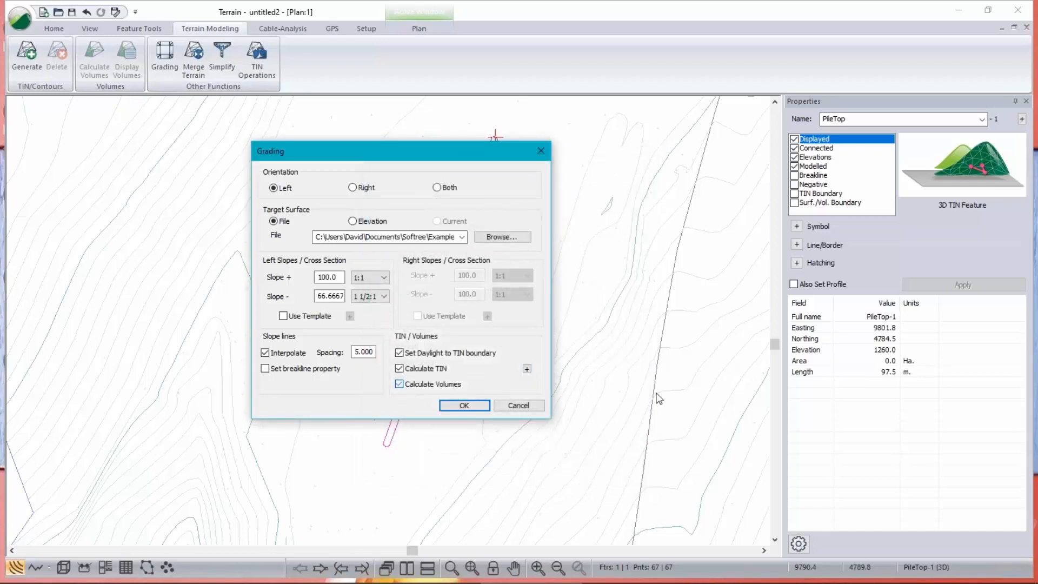
click(464, 405)
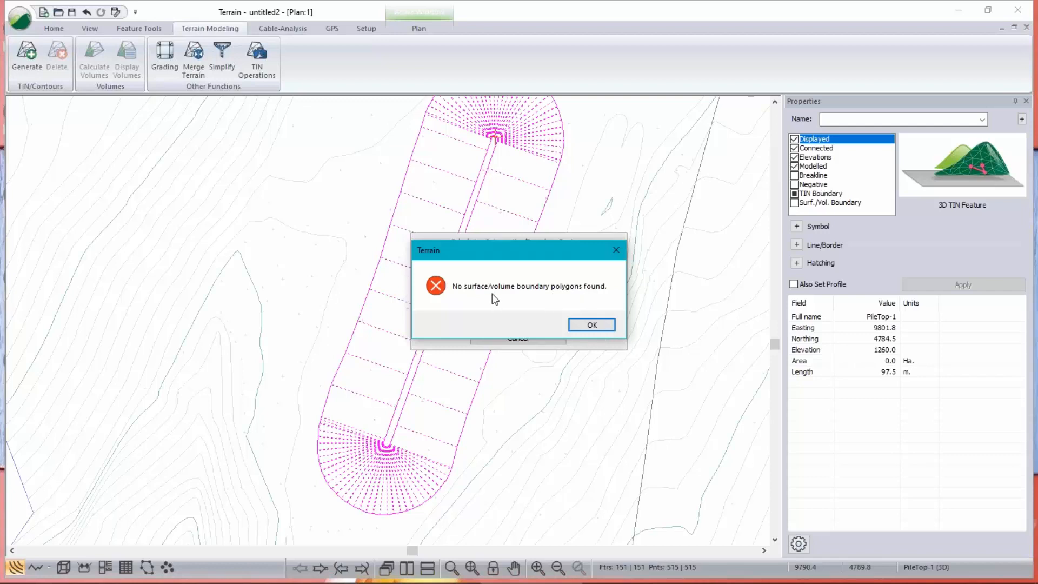
click(592, 325)
- Calculate the volume between the graded pile and bluff_road_meters.terx, without reporting by polygon, and close the report
click(94, 60)
click(484, 335)
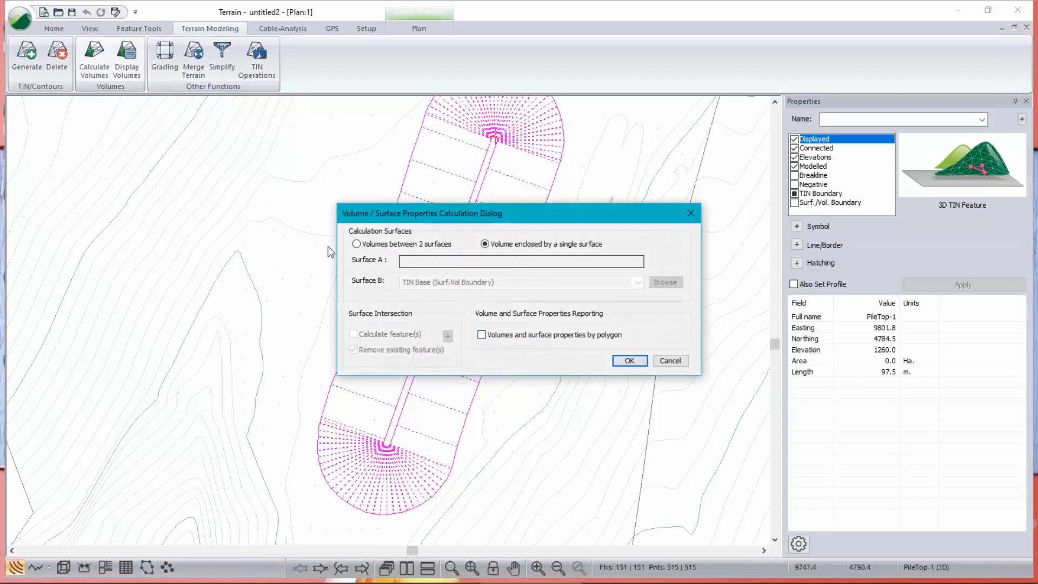
click(357, 244)
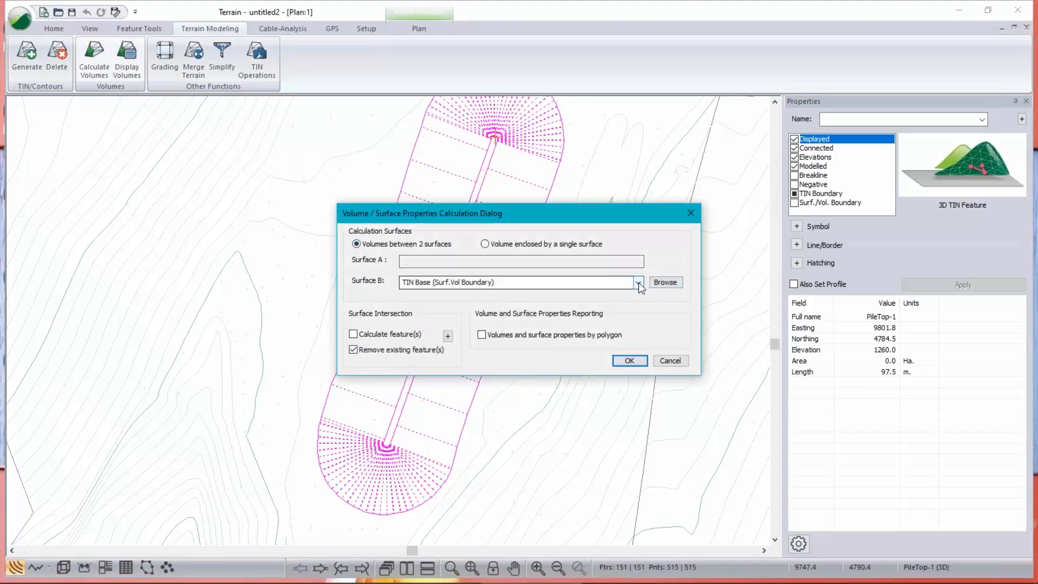
click(637, 282)
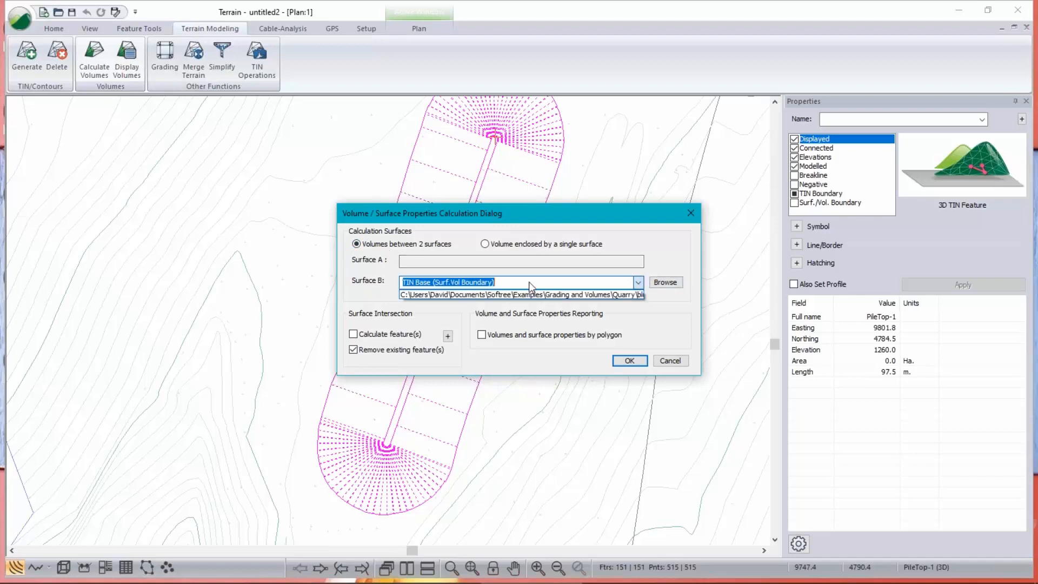
click(488, 295)
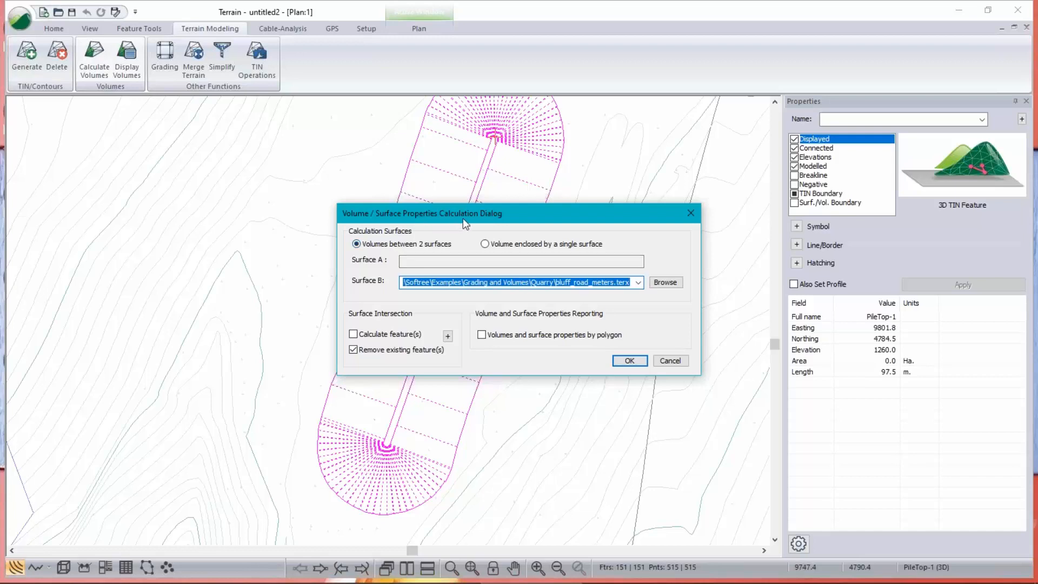
drag(463, 219, 831, 223)
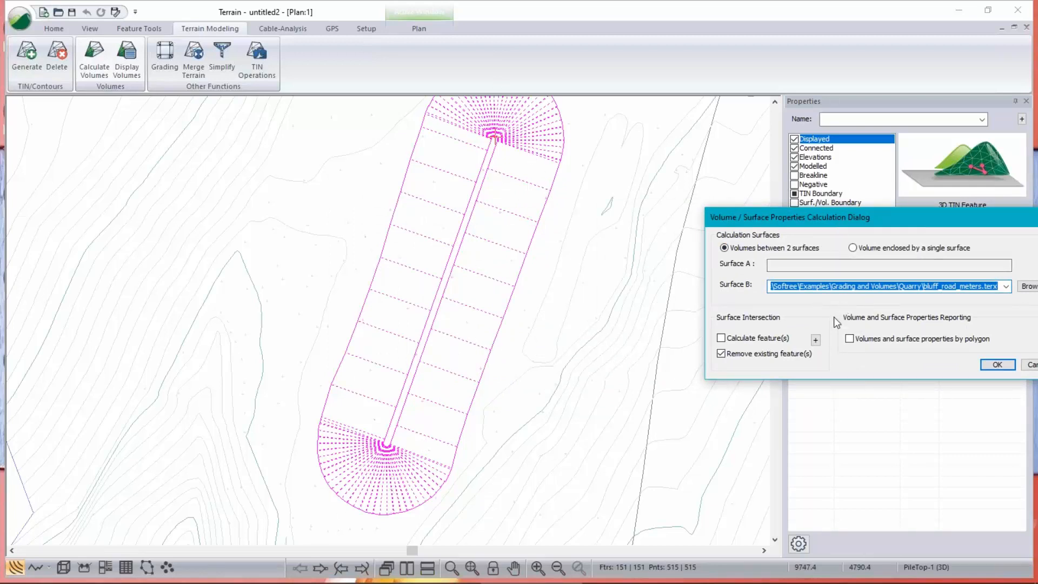
drag(784, 216, 506, 187)
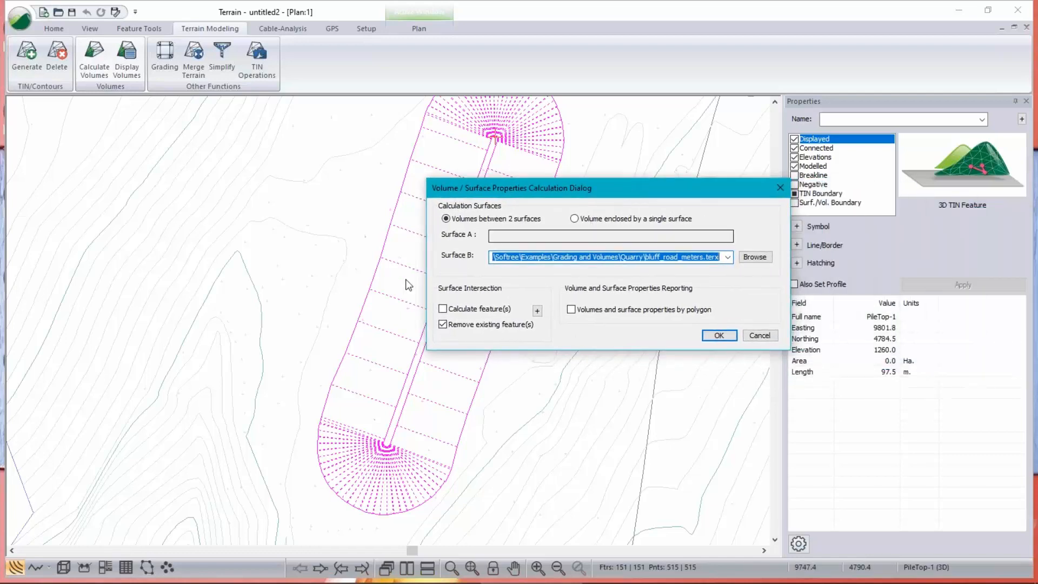
click(719, 335)
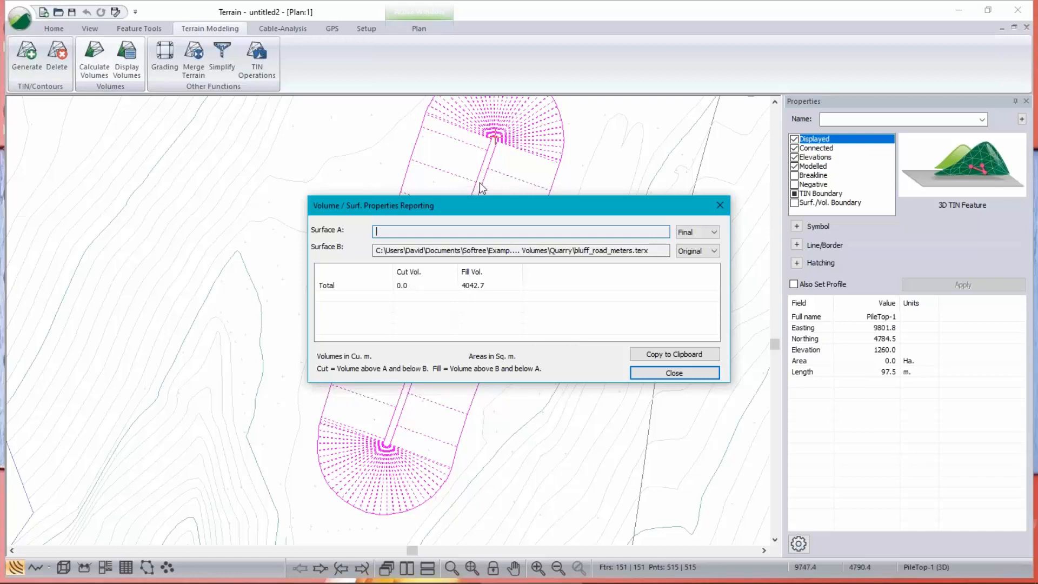
click(673, 372)
click(674, 372)
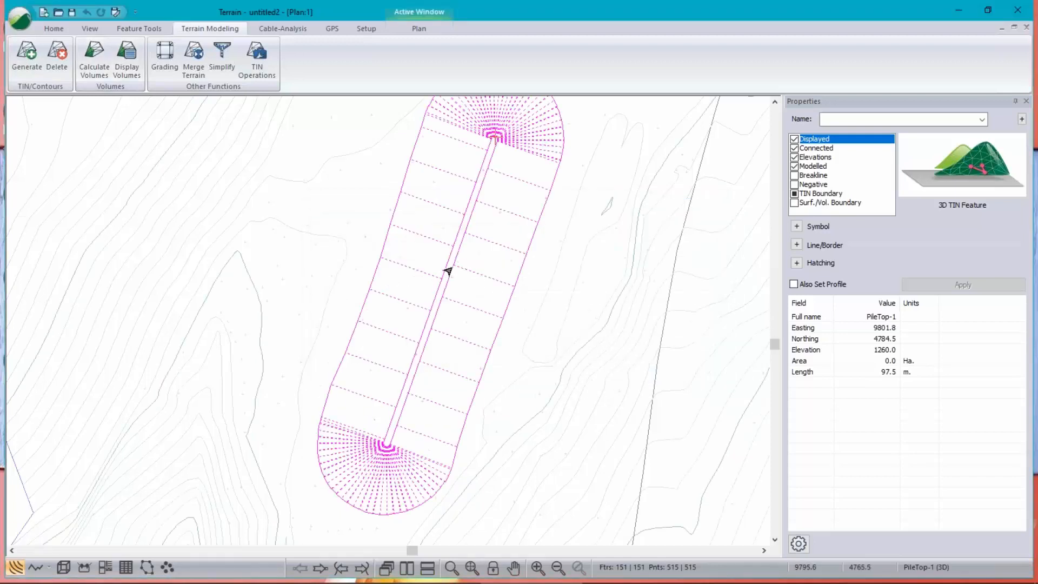
- Shift the PileTop-1 feature vertically to a new Z coordinate of 1261, accepting that the existing terrain triangles are cleared
mouse_move(438, 276)
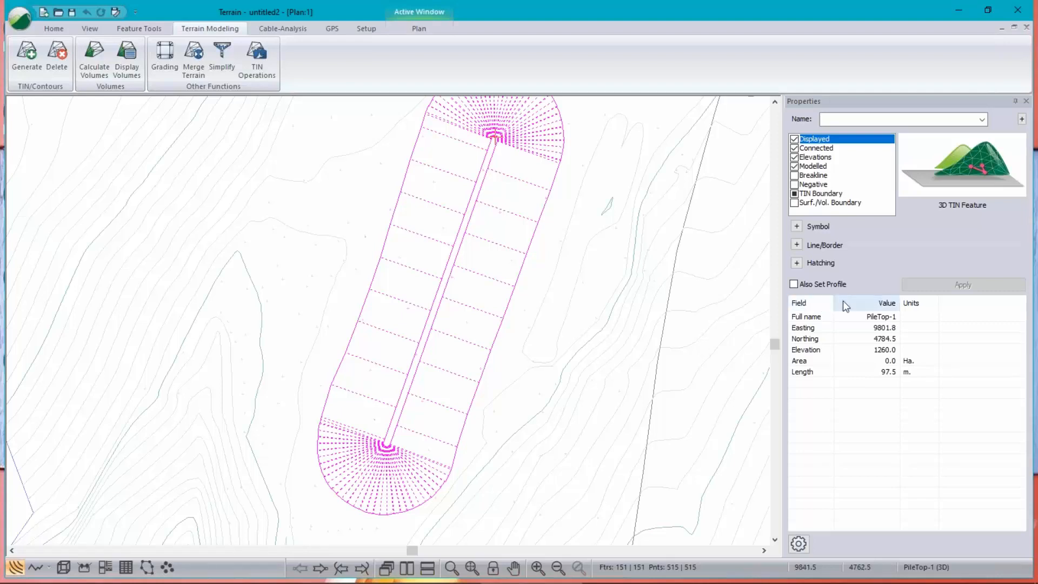
click(892, 352)
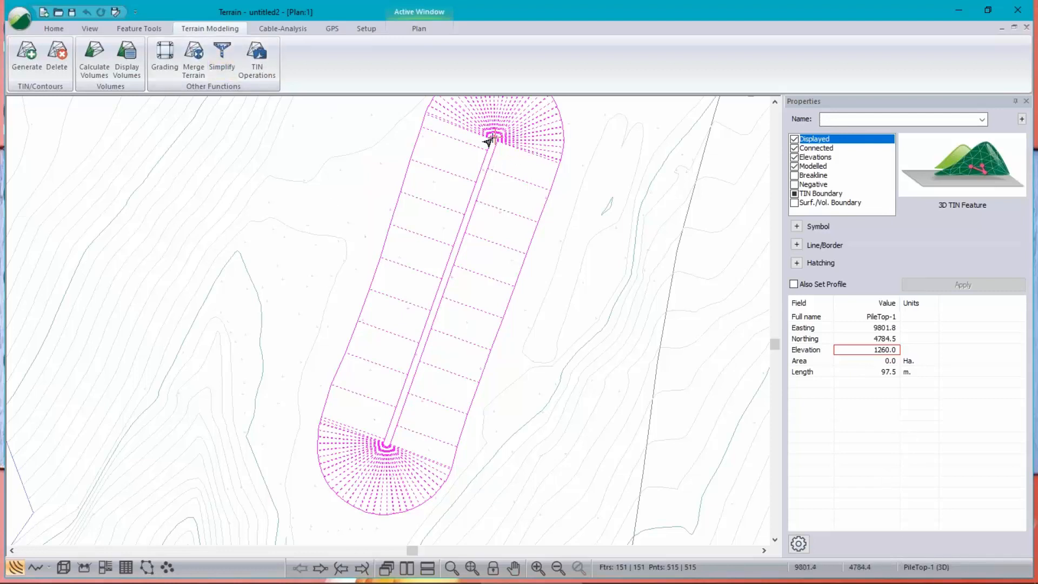
scroll(491, 142, up, 4)
scroll(488, 142, down, 4)
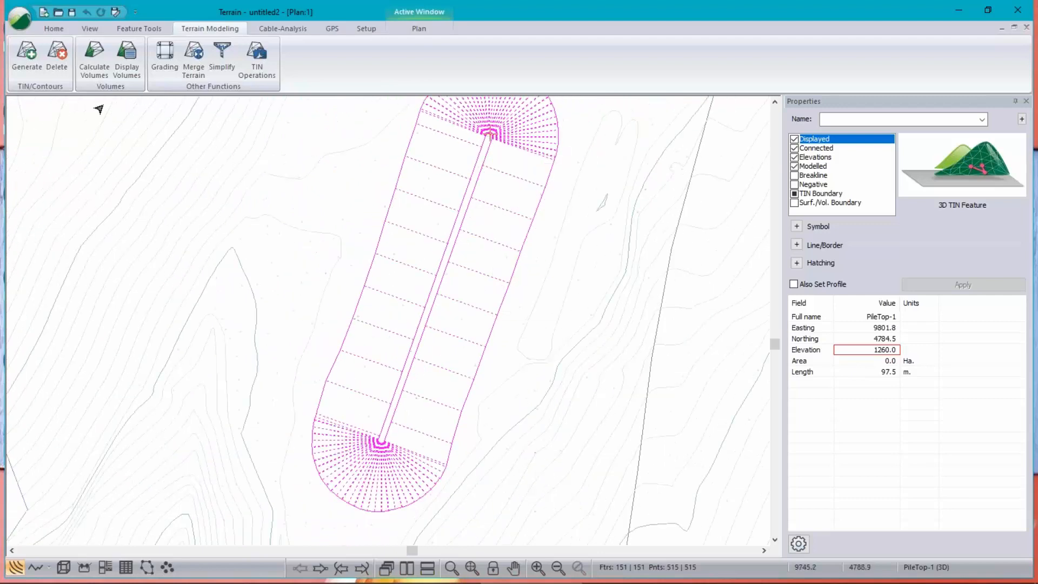
click(139, 28)
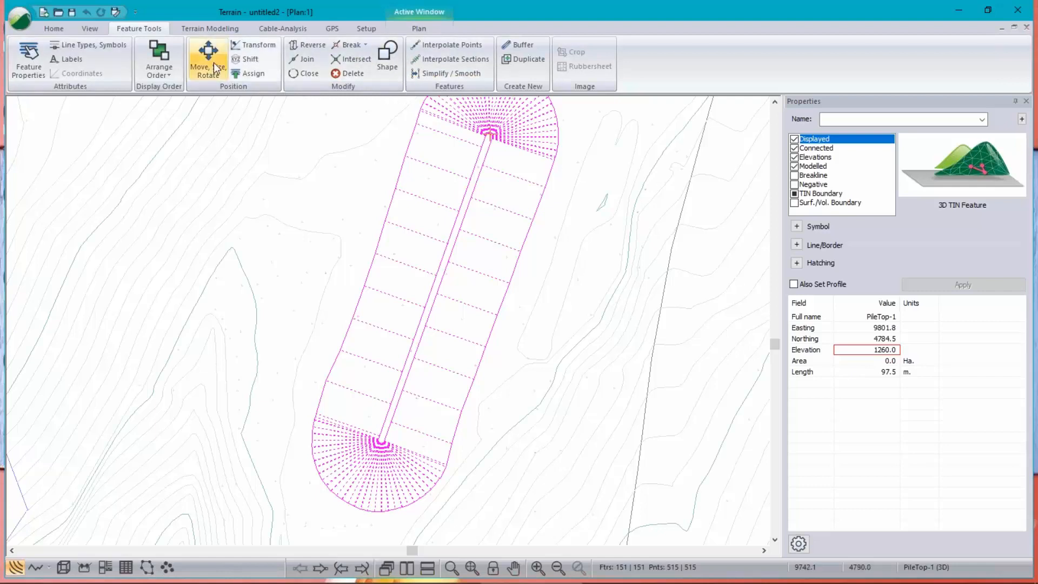
click(246, 59)
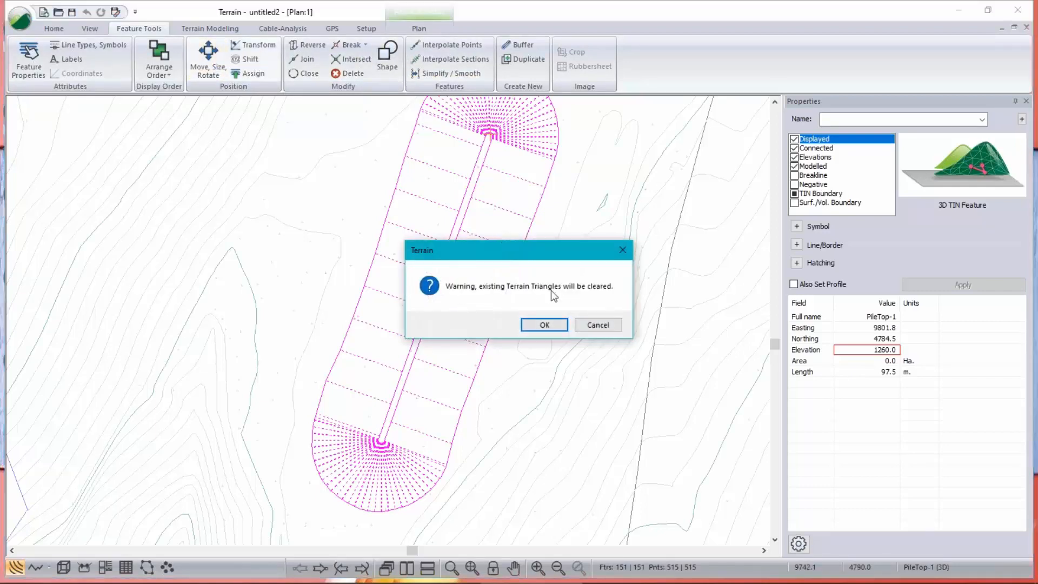
click(543, 326)
key(Tab)
key(Tab)
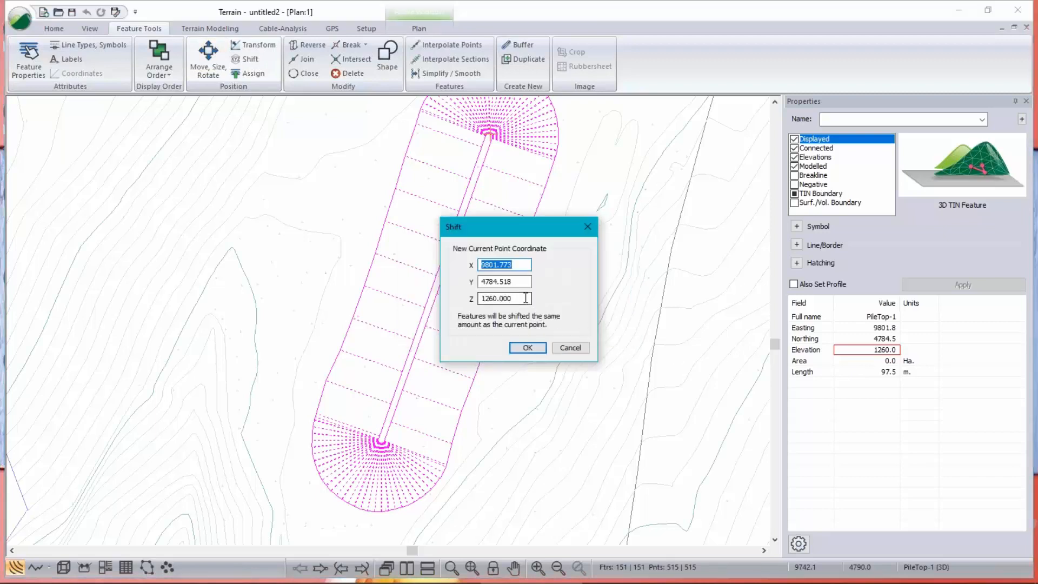
text(1261)
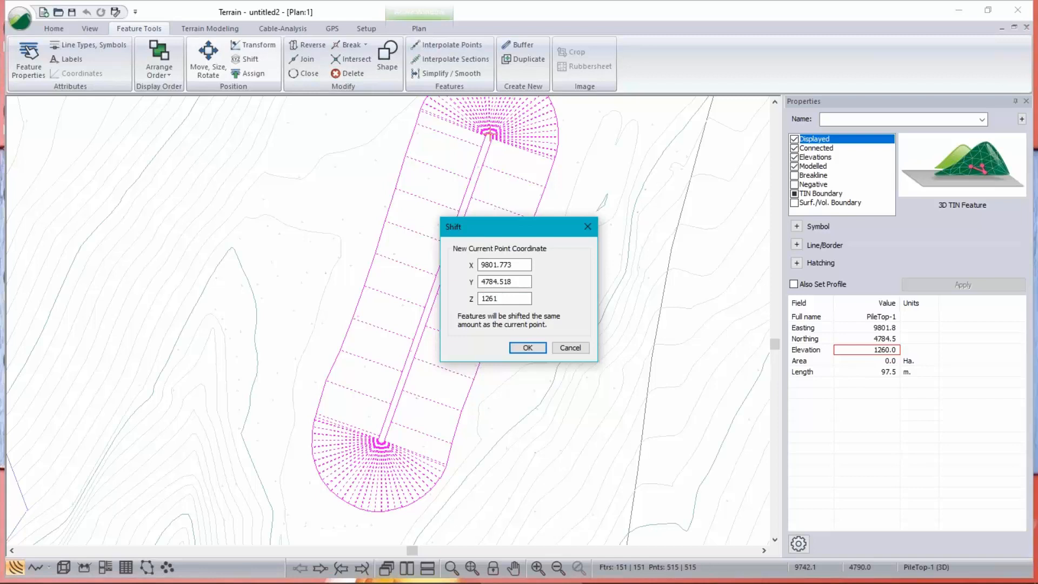
click(529, 347)
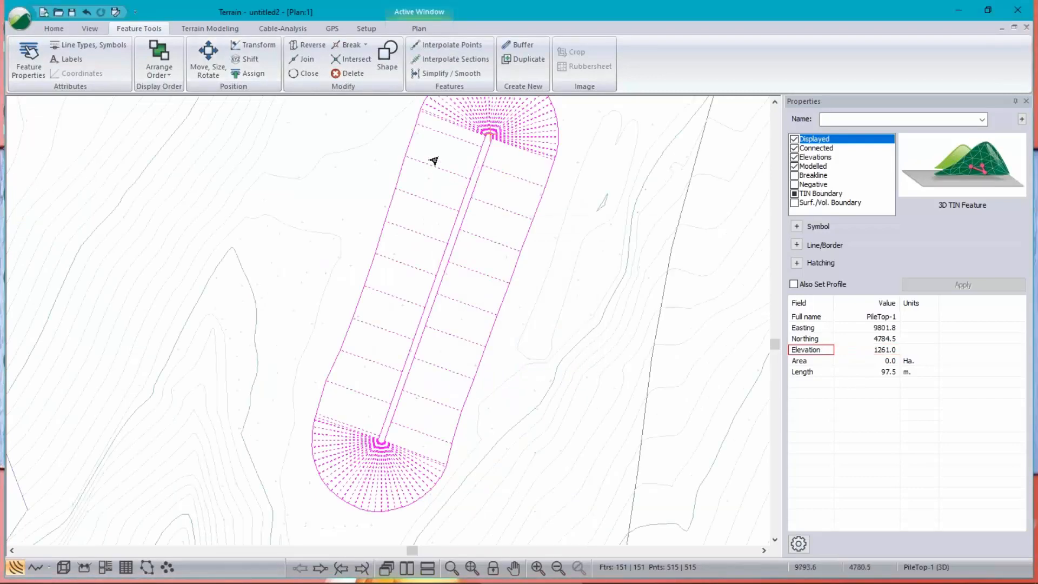
- Inspect the shifted pile top against the quarry in the 3D view, and return to the maximized plan view
click(64, 568)
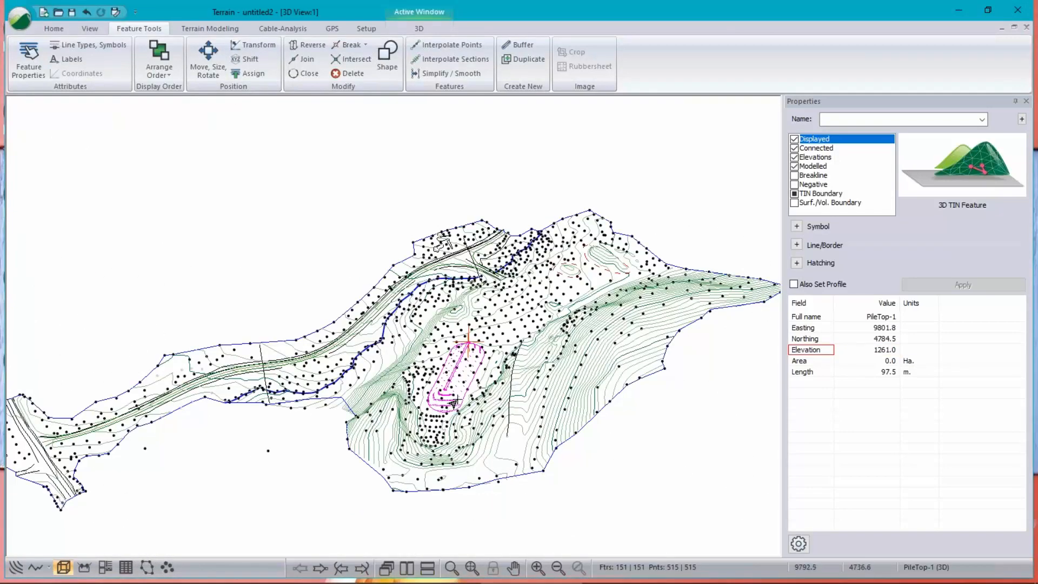
scroll(454, 402, up, 2)
drag(454, 403, 458, 370)
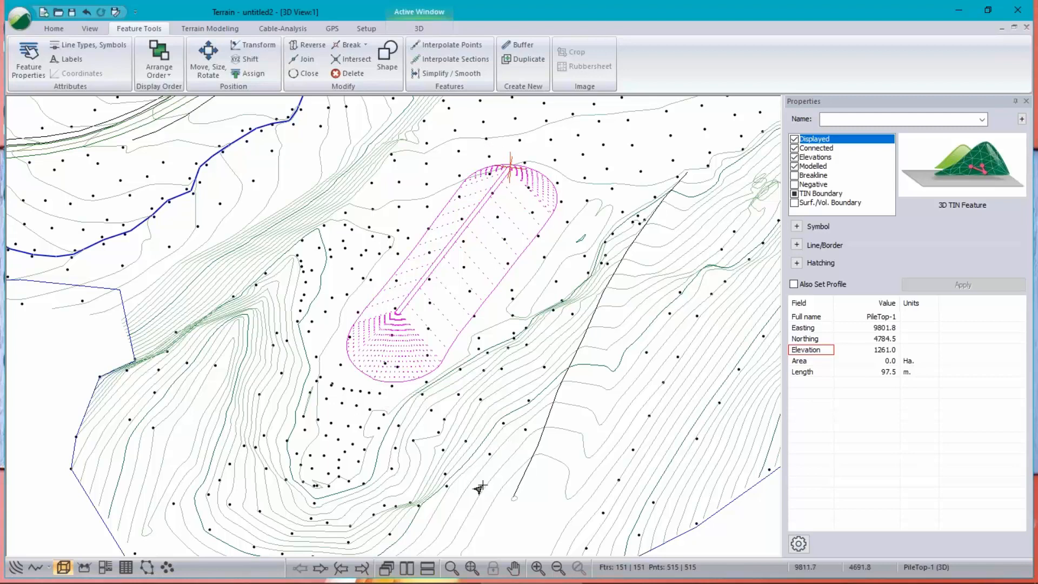
click(1001, 27)
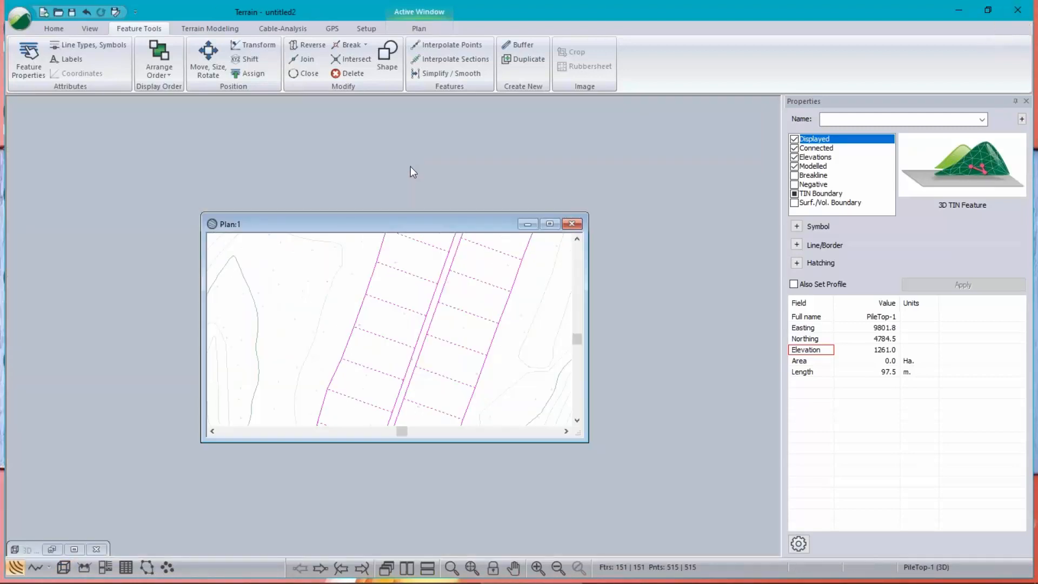
double_click(376, 223)
- Rerun the grading of the pile top with its existing settings and volume calculation, and close the volume report
click(210, 28)
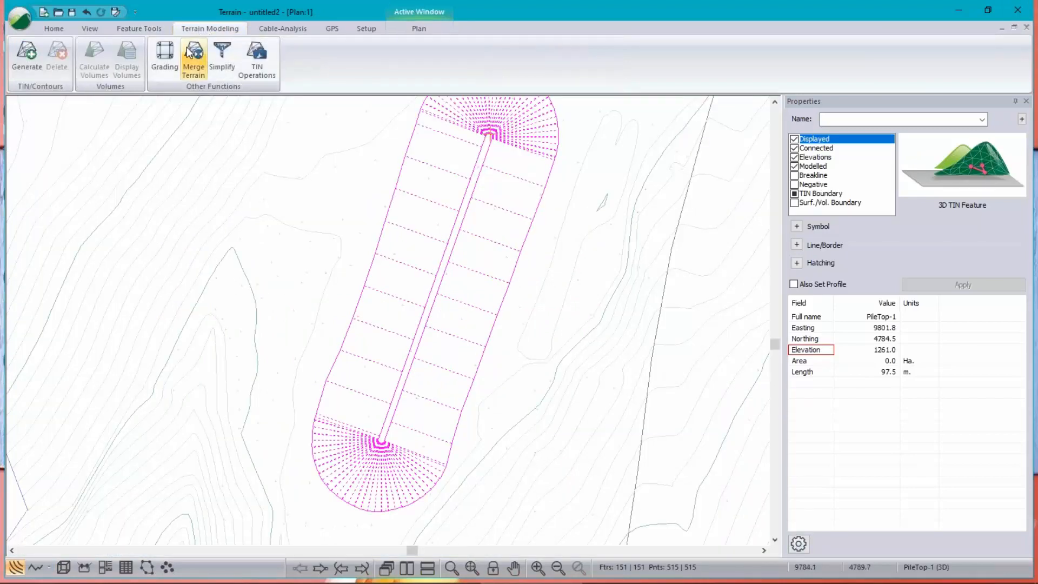
click(170, 57)
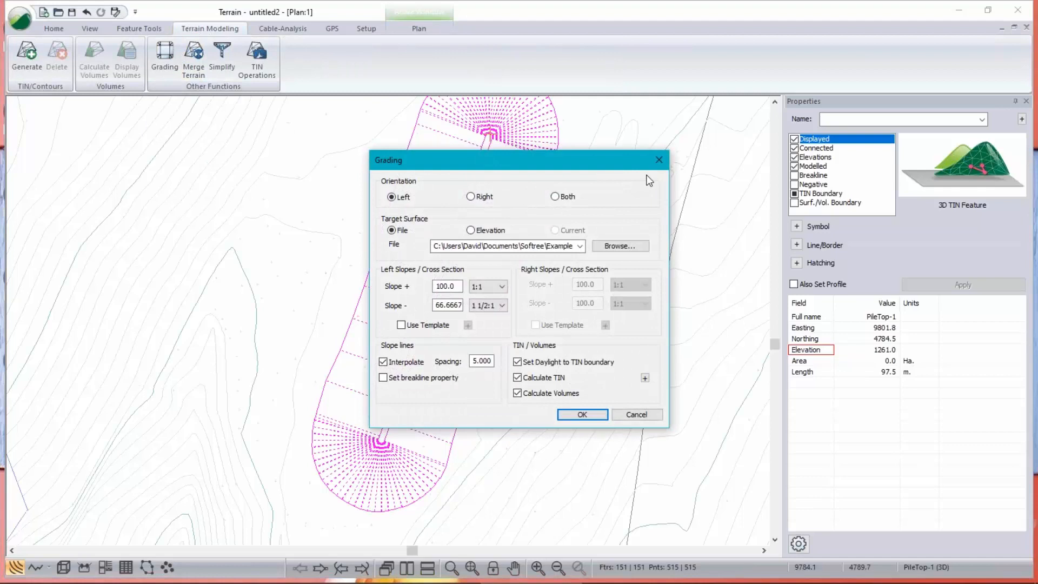
drag(574, 167, 729, 166)
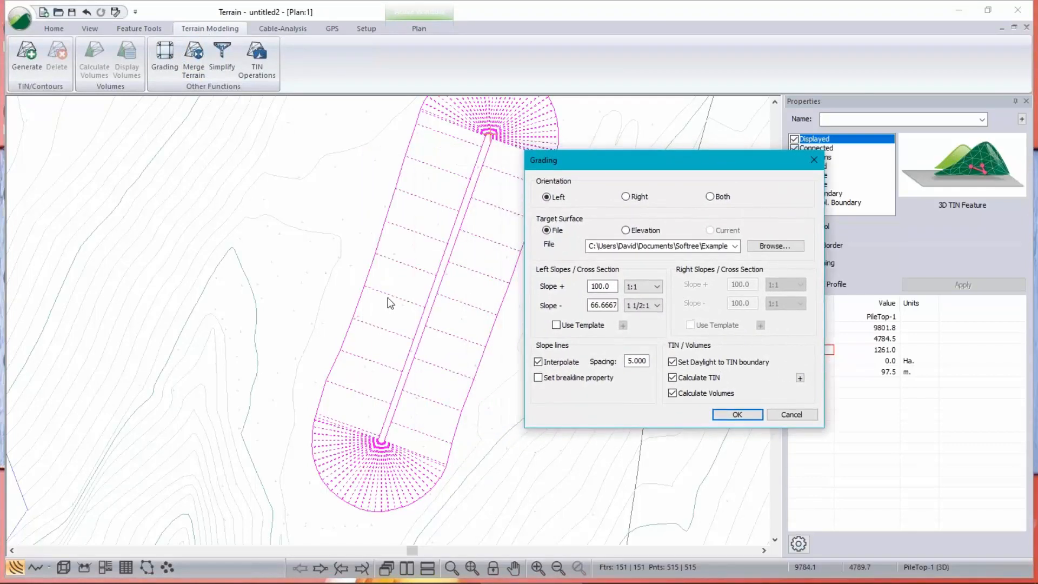
click(737, 414)
mouse_move(515, 209)
mouse_down()
mouse_move(1008, 218)
mouse_move(507, 208)
mouse_up()
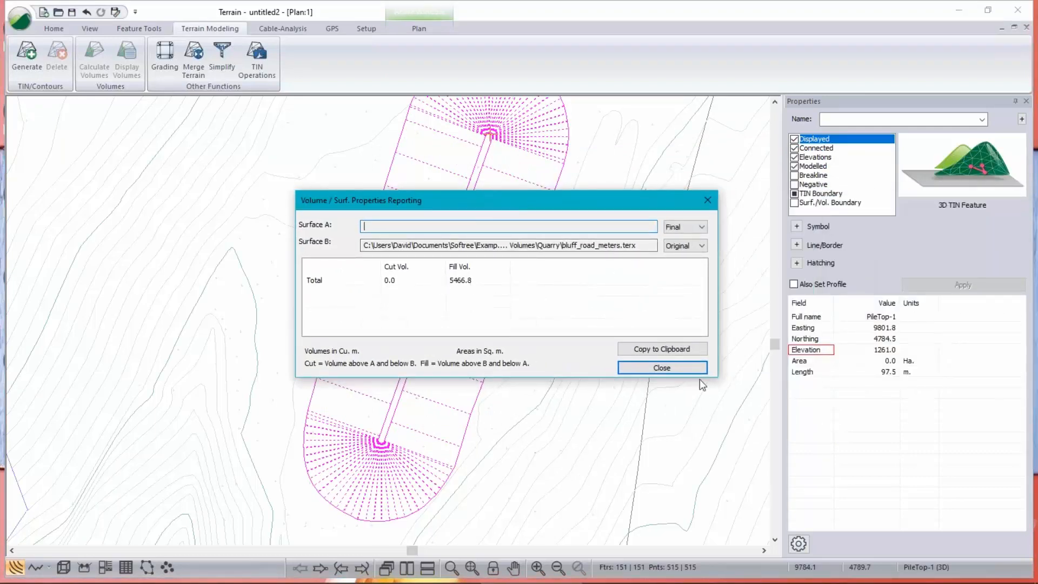
click(683, 368)
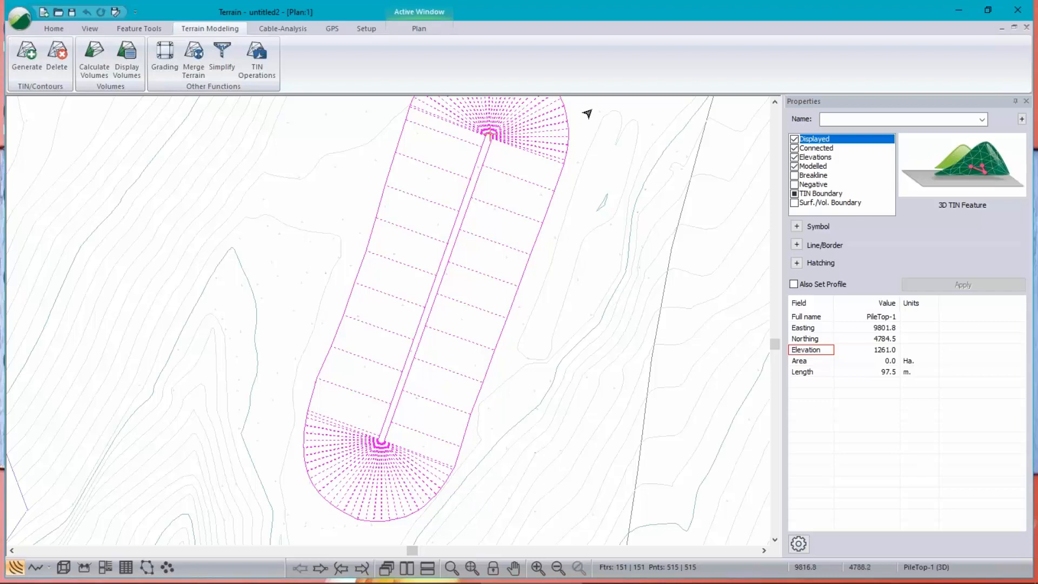
- Save the terrain model as pile.terx in the Quarry folder, replacing the existing file
mouse_move(588, 113)
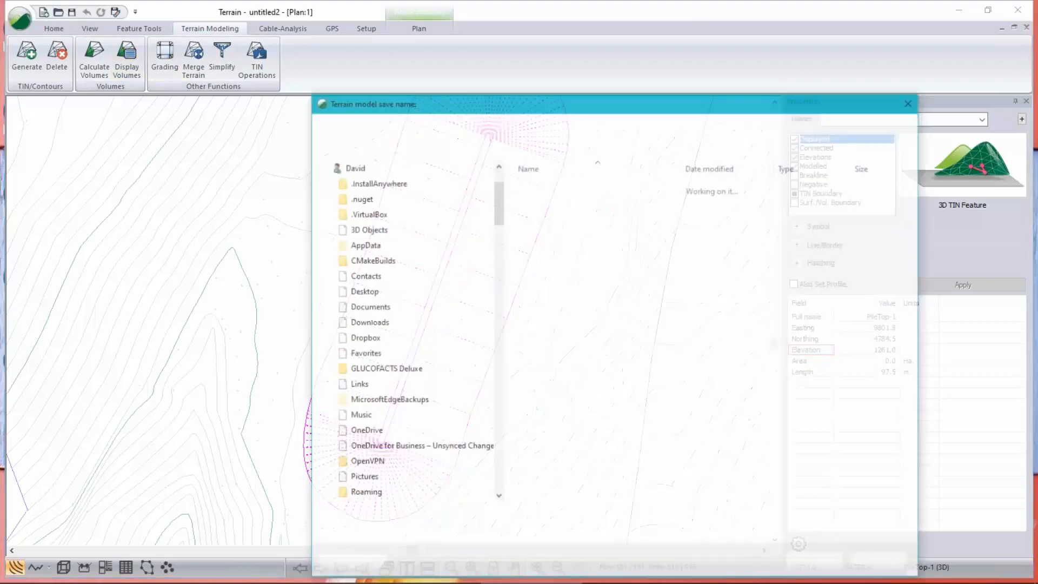
click(576, 200)
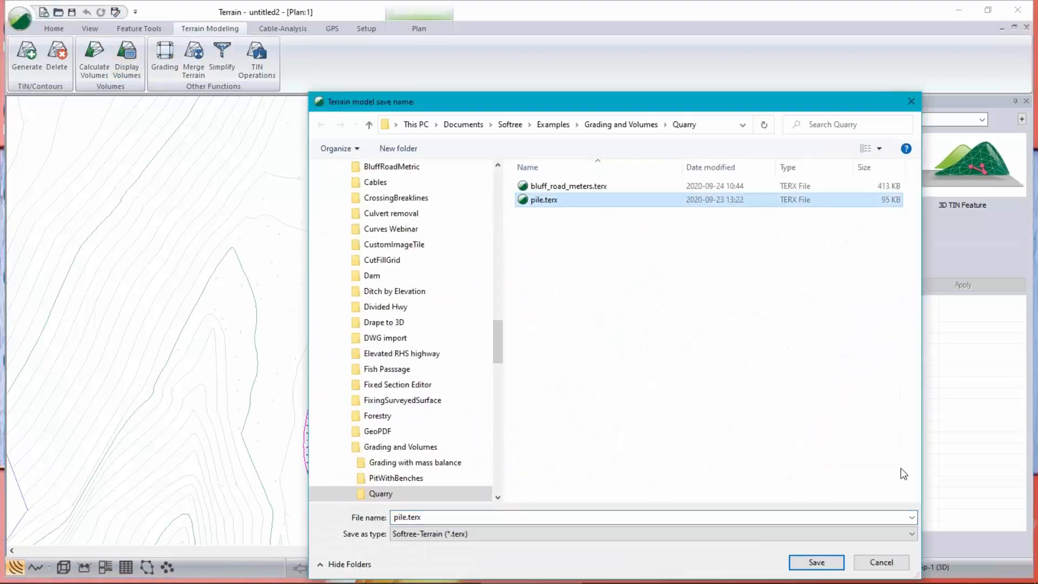
click(818, 563)
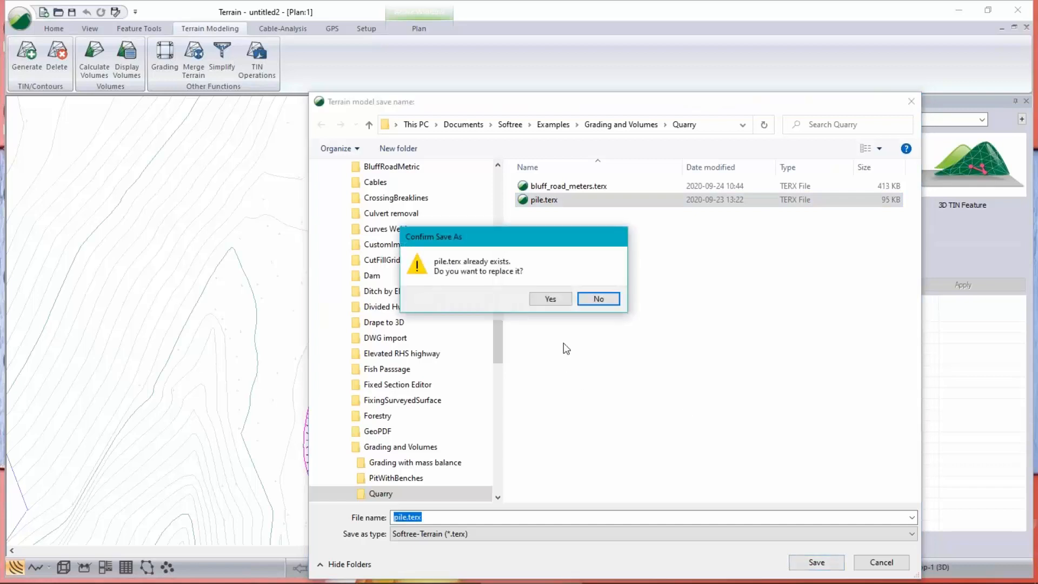
click(550, 299)
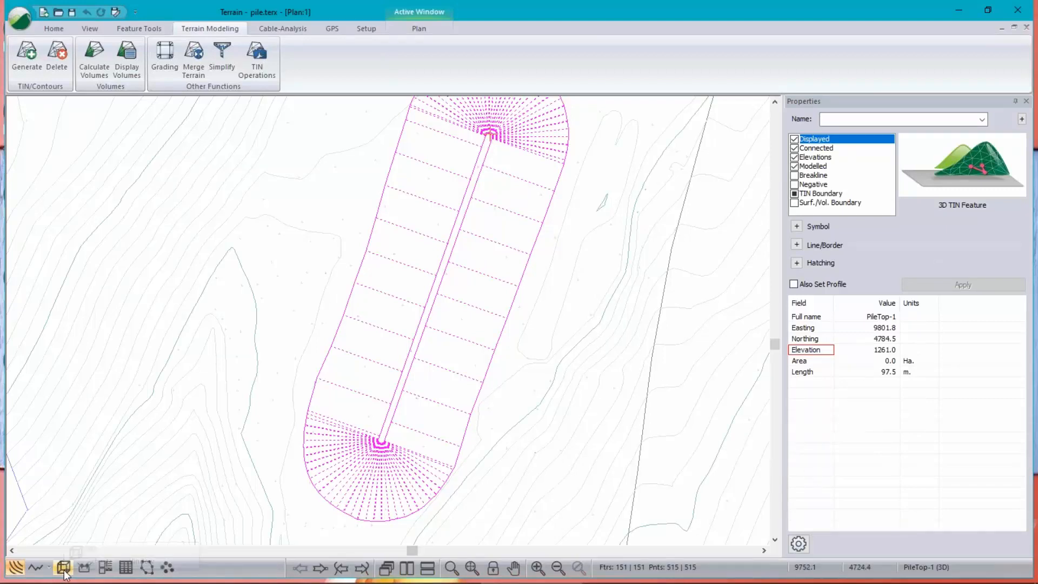
- Open the 3D view of the graded pile and display shaded triangles for the bluff_road_meters.terx surface
mouse_move(421, 313)
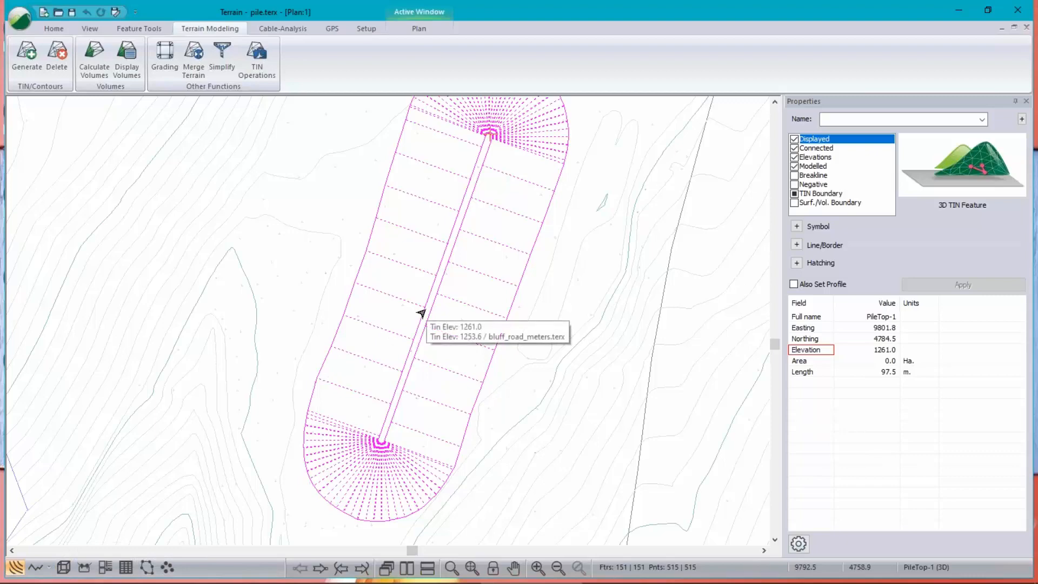
click(64, 568)
drag(441, 435, 517, 225)
mouse_move(517, 321)
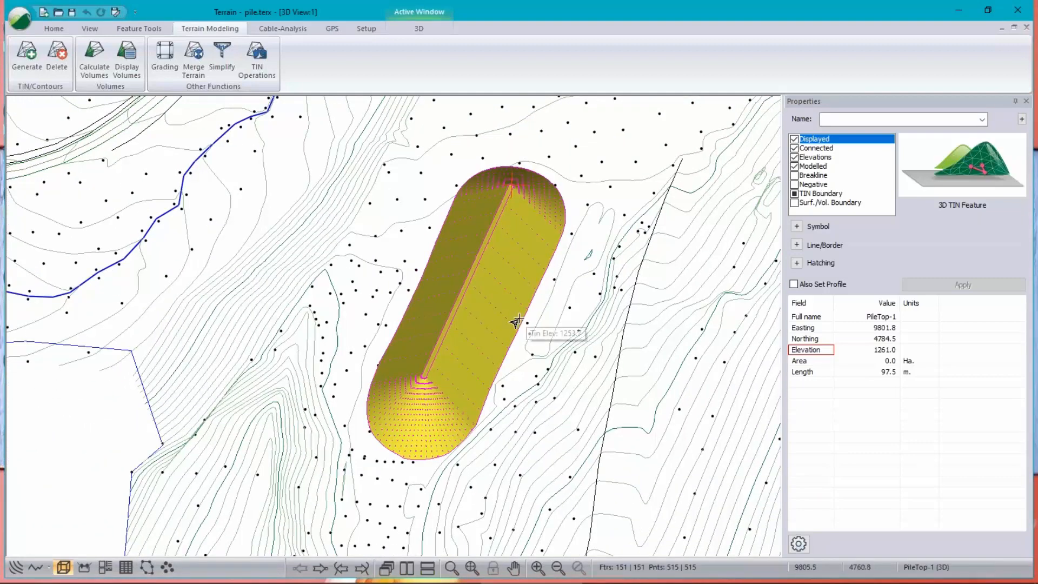
right_click(290, 306)
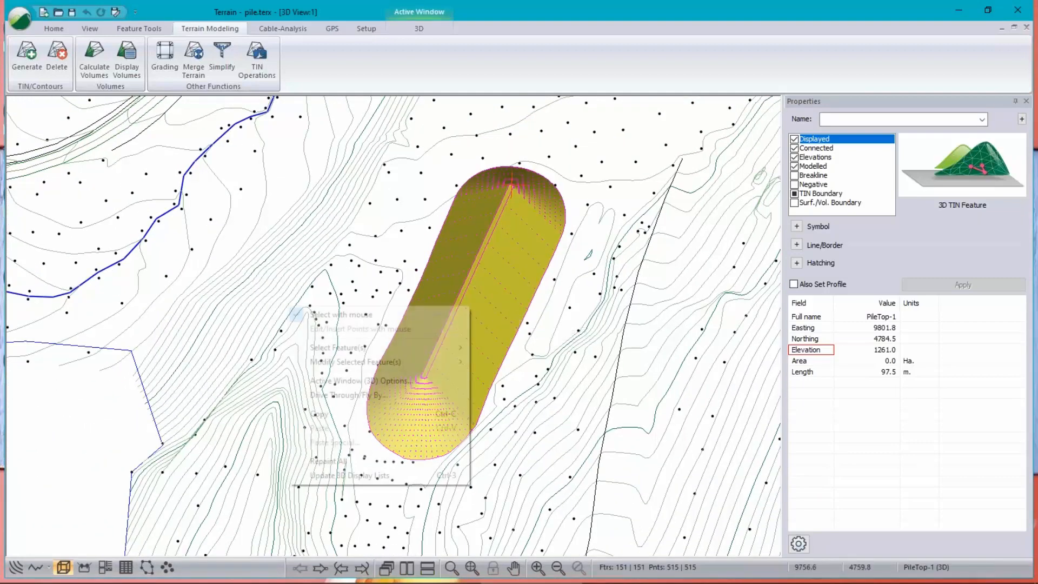
click(360, 381)
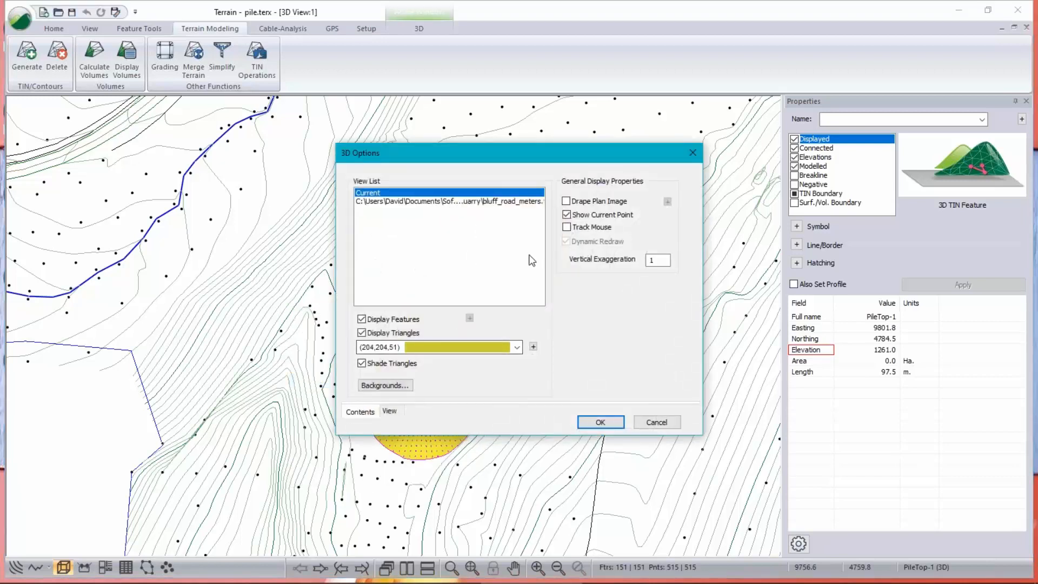
click(495, 201)
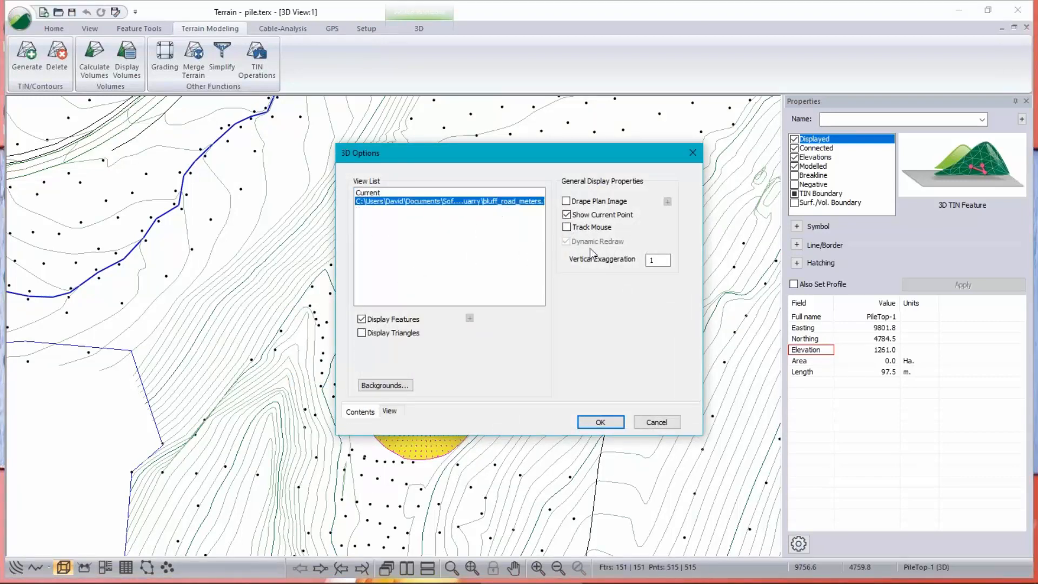
click(369, 333)
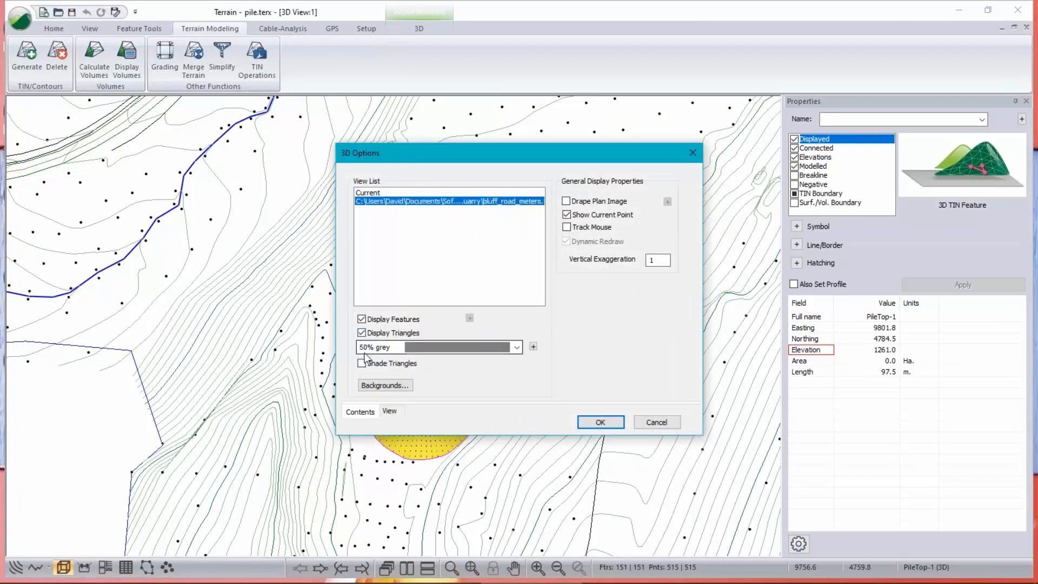
click(600, 422)
drag(587, 452, 611, 422)
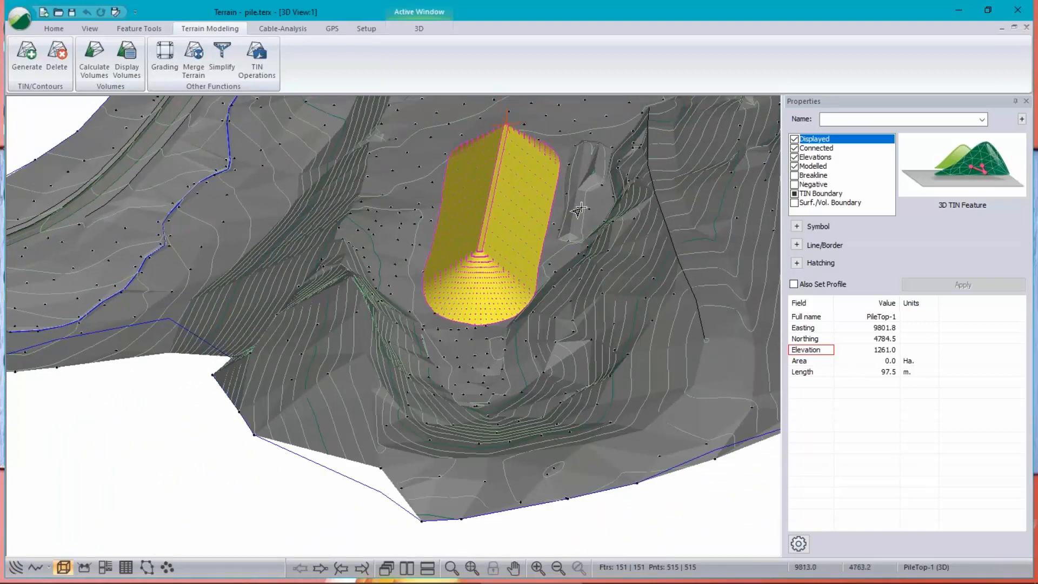
- Tile the 3D view and plan windows side by side
mouse_move(578, 210)
mouse_move(698, 289)
mouse_move(589, 431)
mouse_move(672, 394)
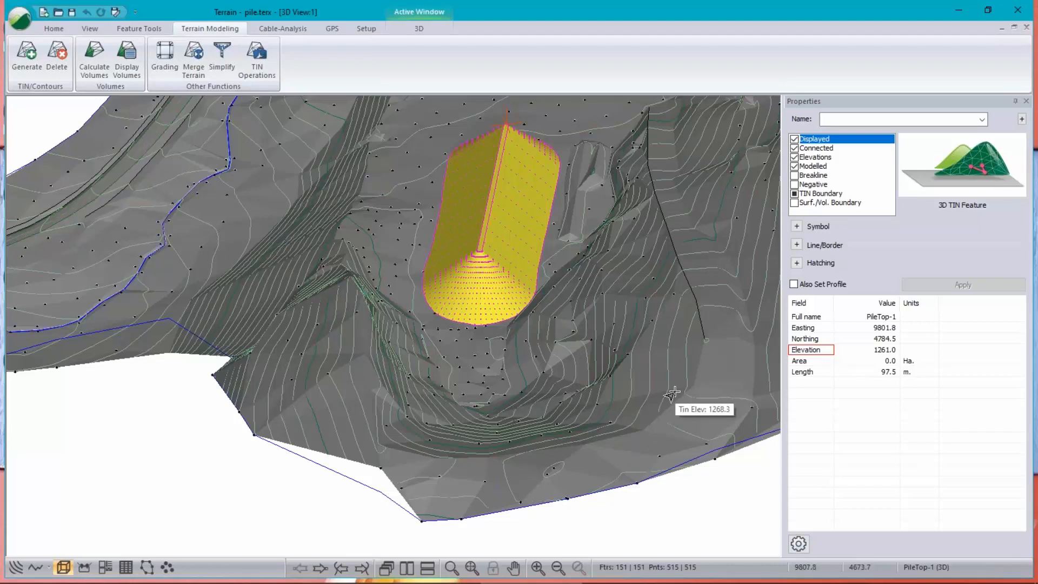
mouse_move(746, 390)
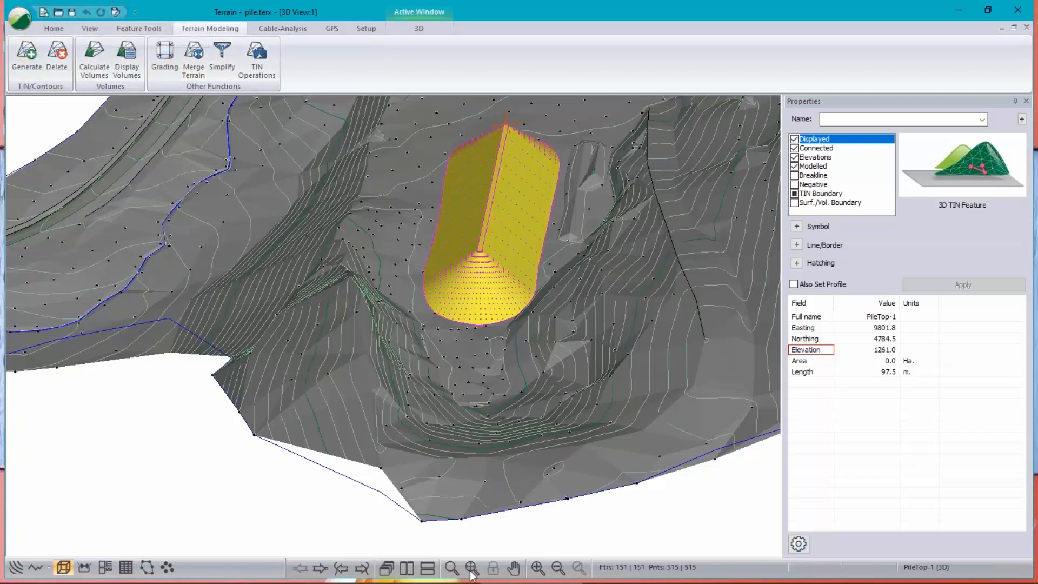
click(409, 570)
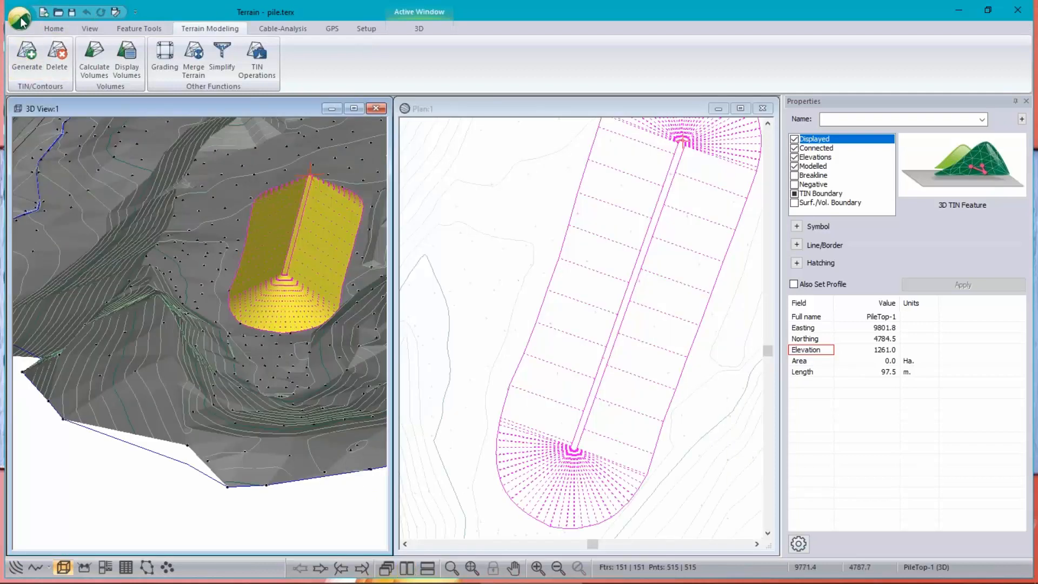
click(21, 18)
click(49, 135)
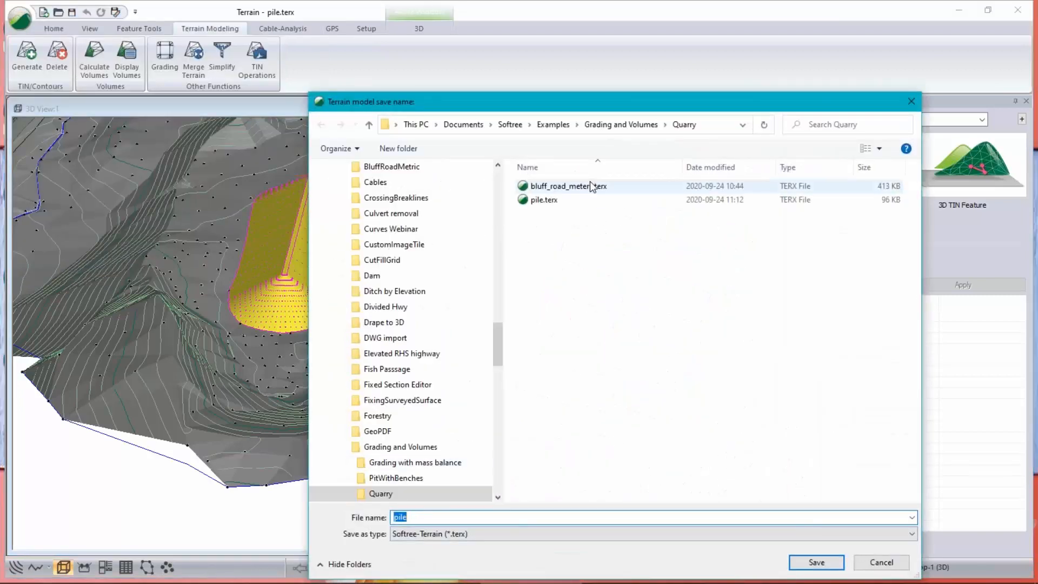
click(591, 187)
double_click(457, 517)
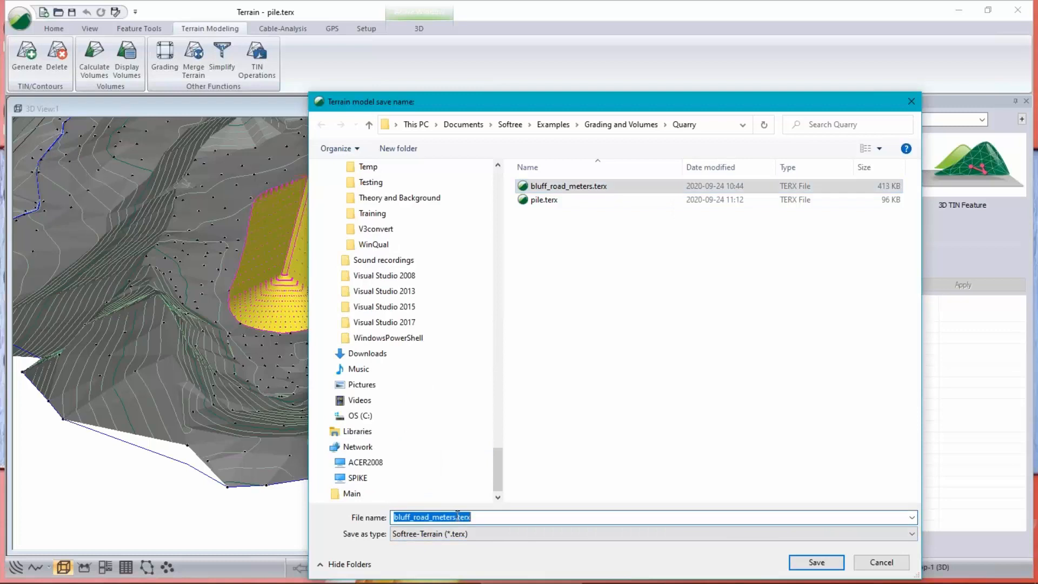
click(457, 517)
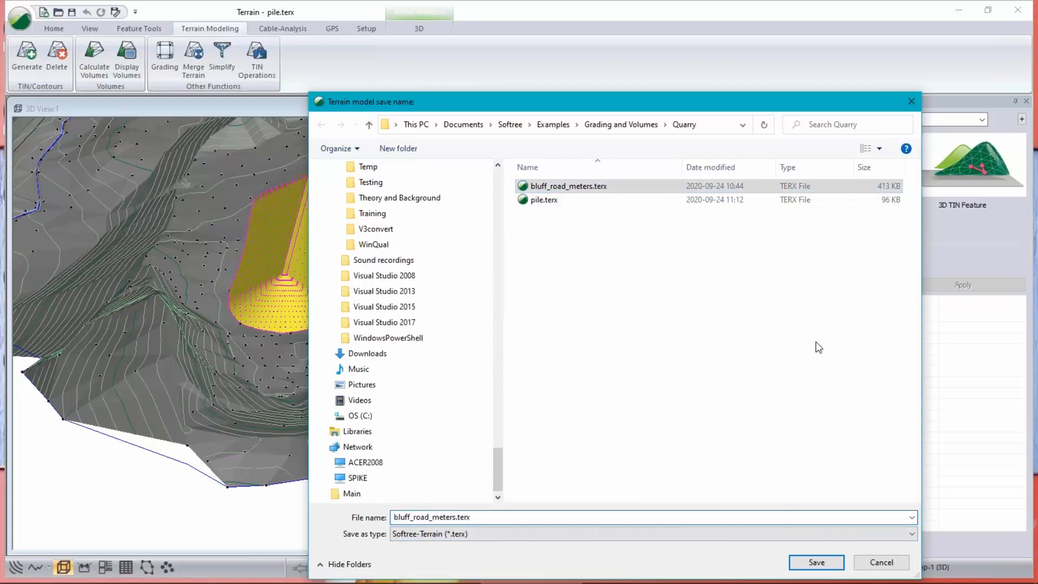
text(-)
key(BackSpace)
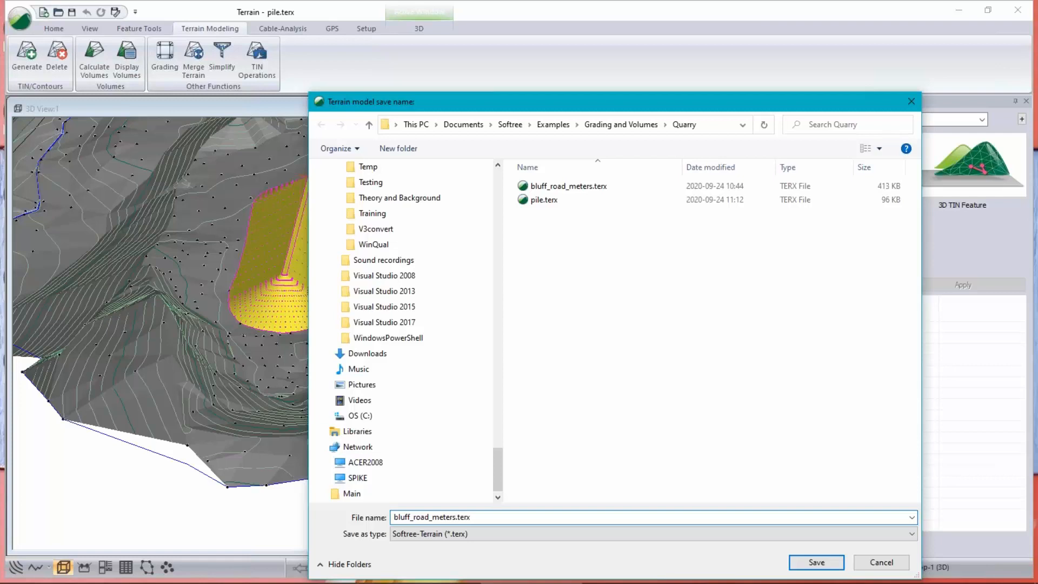
click(881, 562)
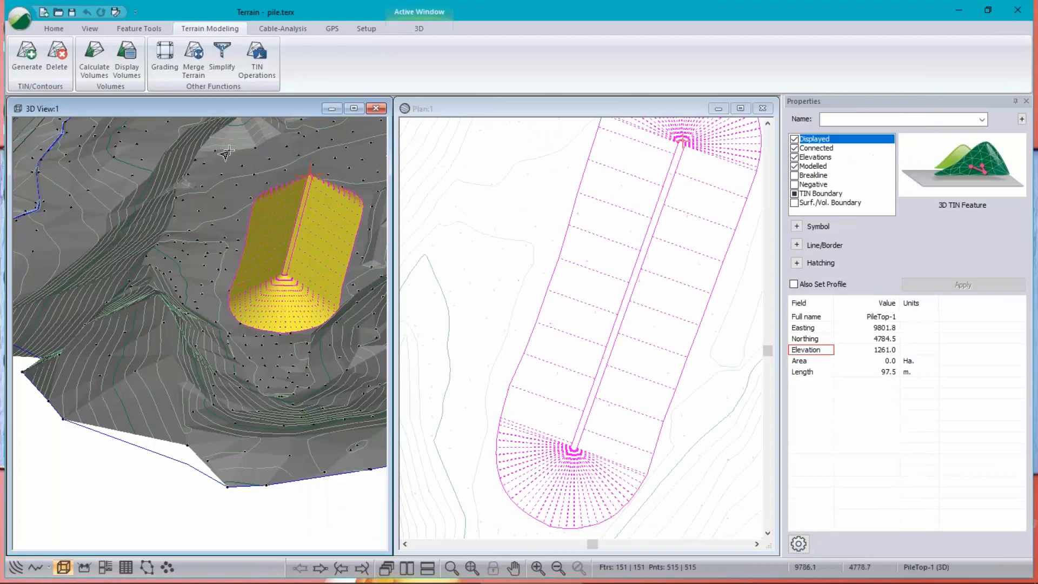
- Open the OG.terx terrain model from the PitWithBenches folder
click(73, 13)
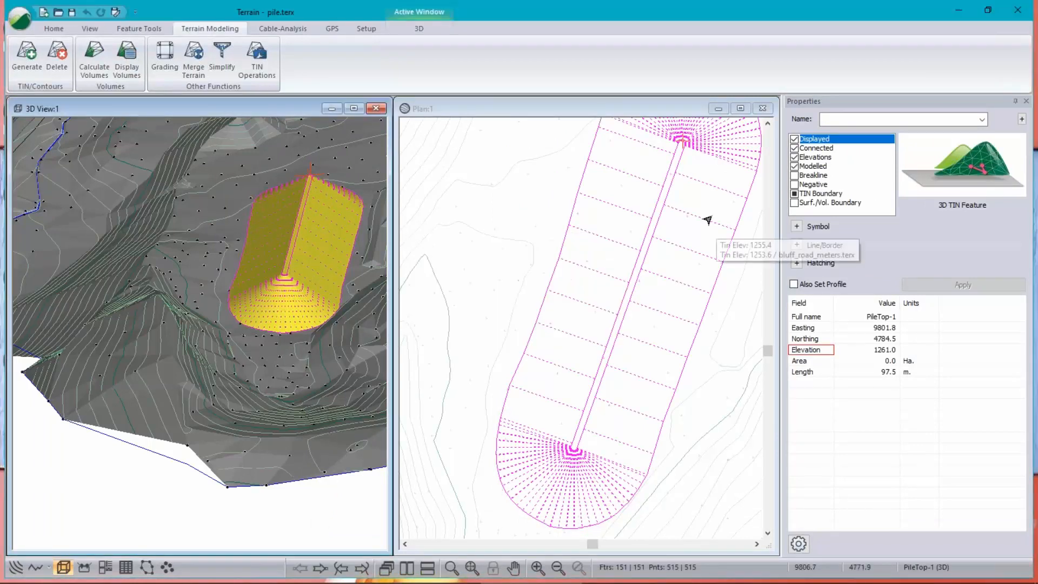
click(29, 13)
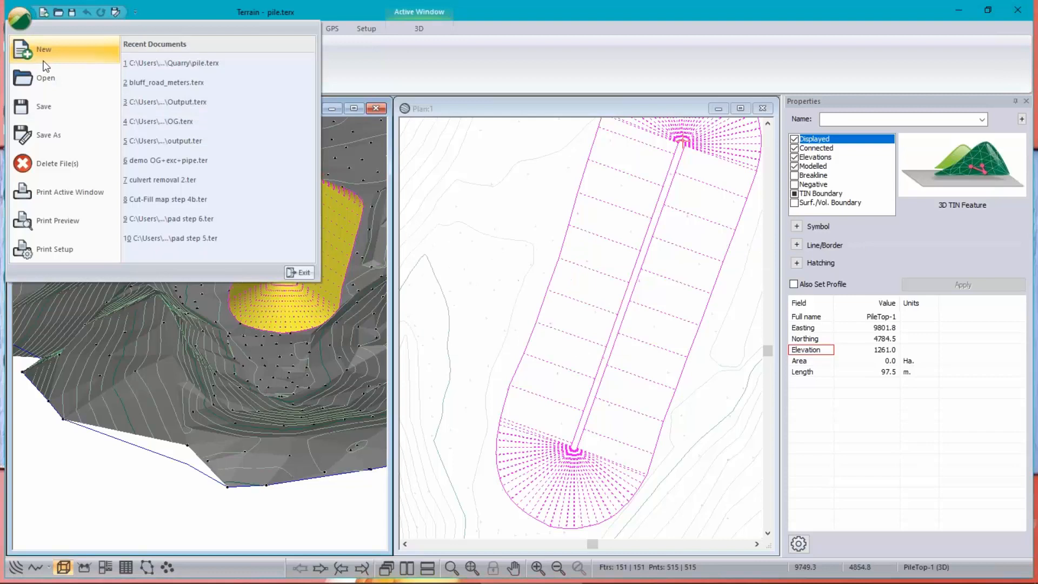
key(Escape)
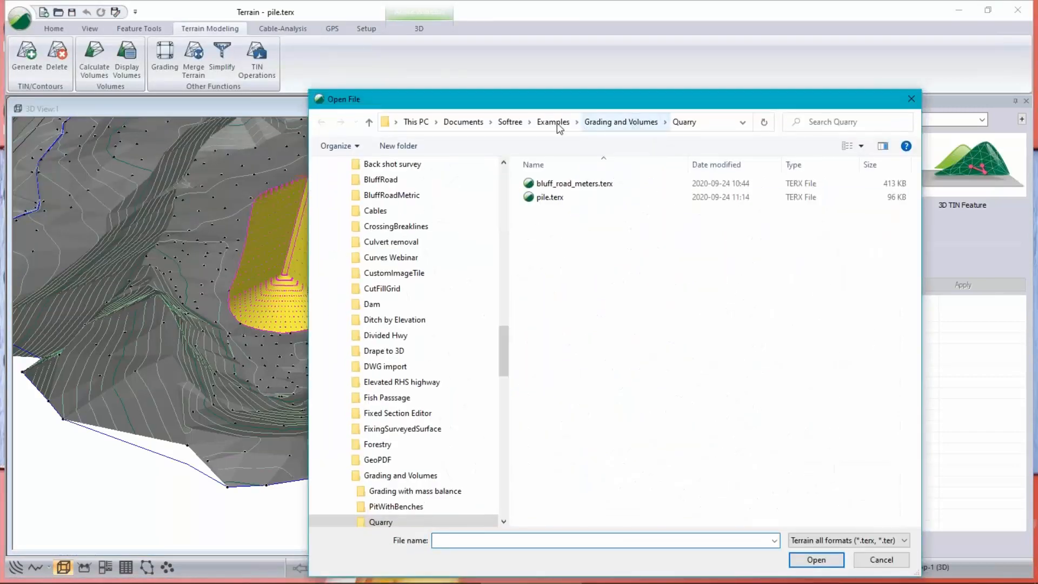
click(553, 122)
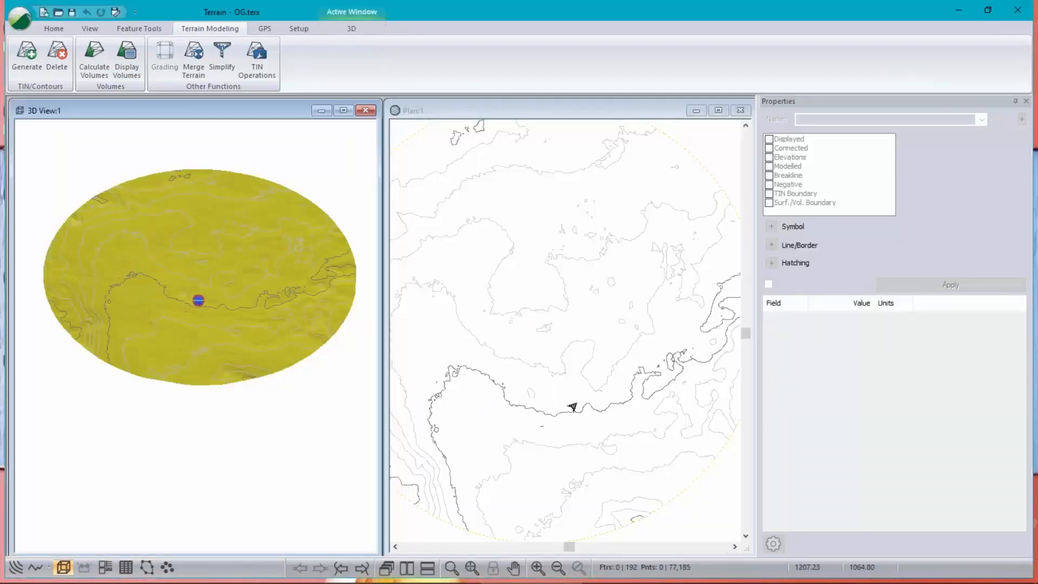
- Create a new terrain model and load OG.terx from the PitWithBenches folder as the plan window's background
mouse_move(579, 402)
click(22, 25)
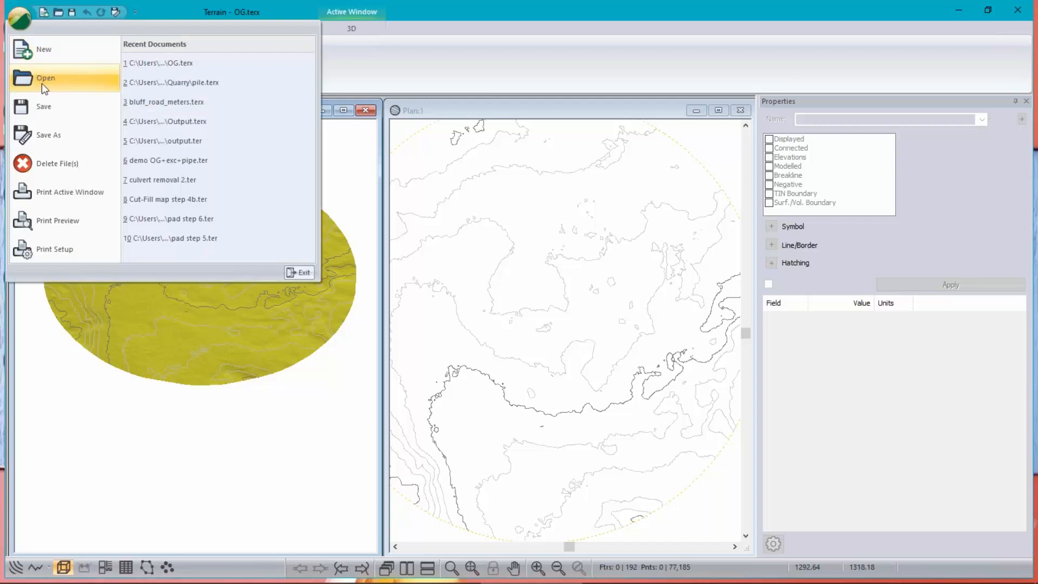
click(48, 52)
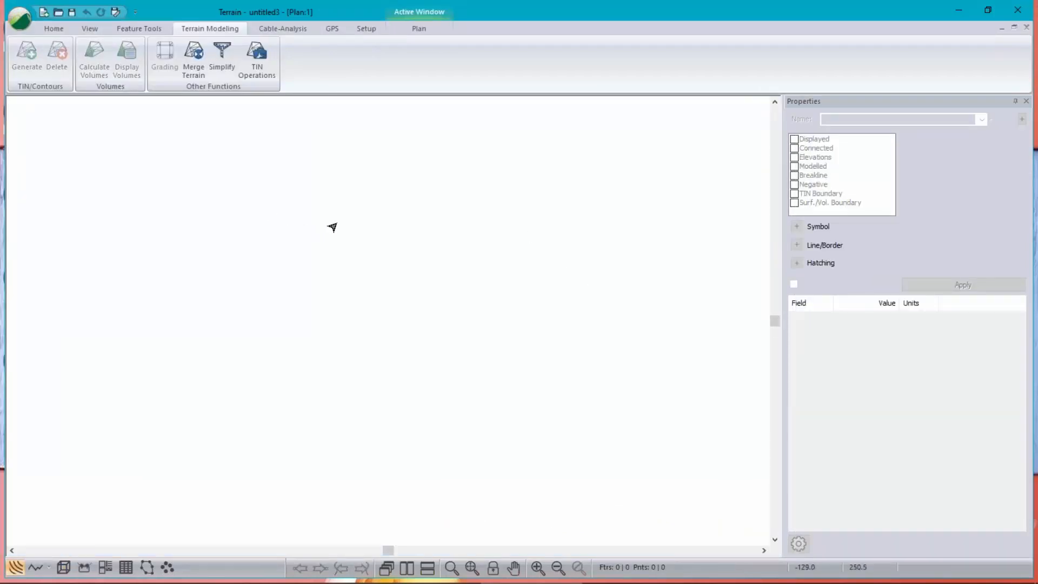
right_click(332, 227)
click(404, 359)
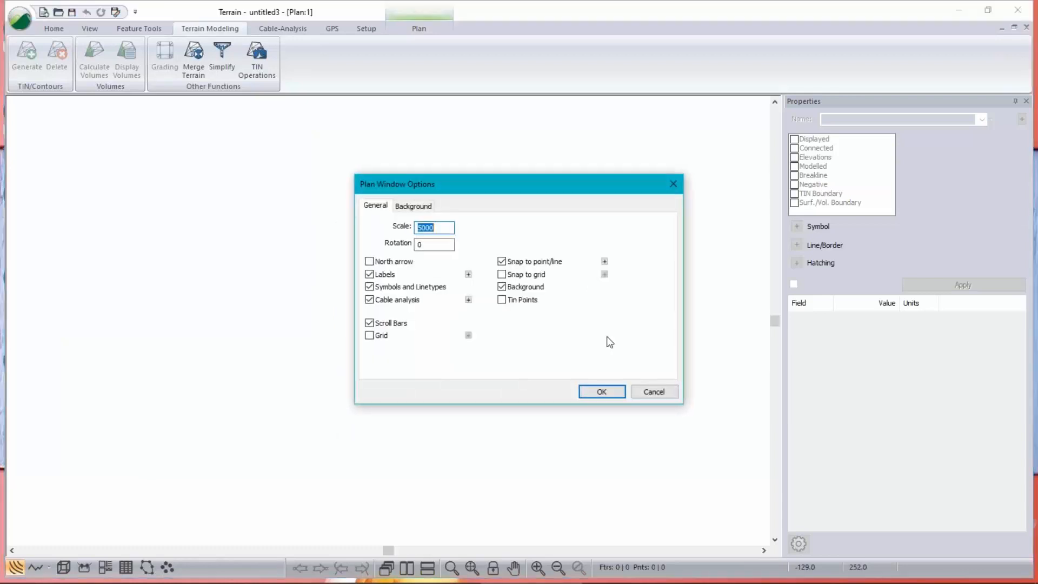
click(407, 207)
click(642, 223)
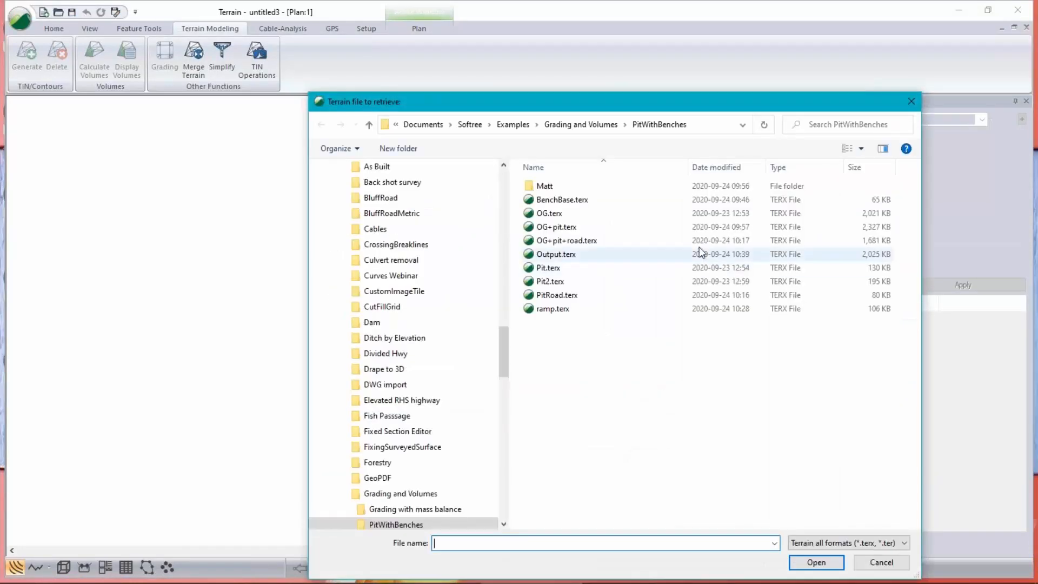
click(552, 210)
click(816, 560)
click(598, 390)
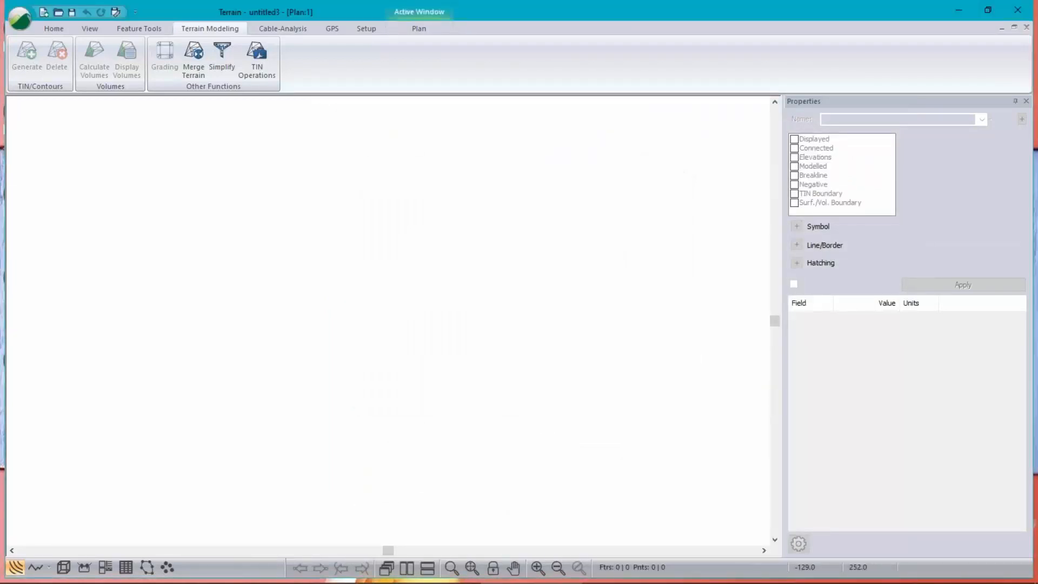
click(472, 567)
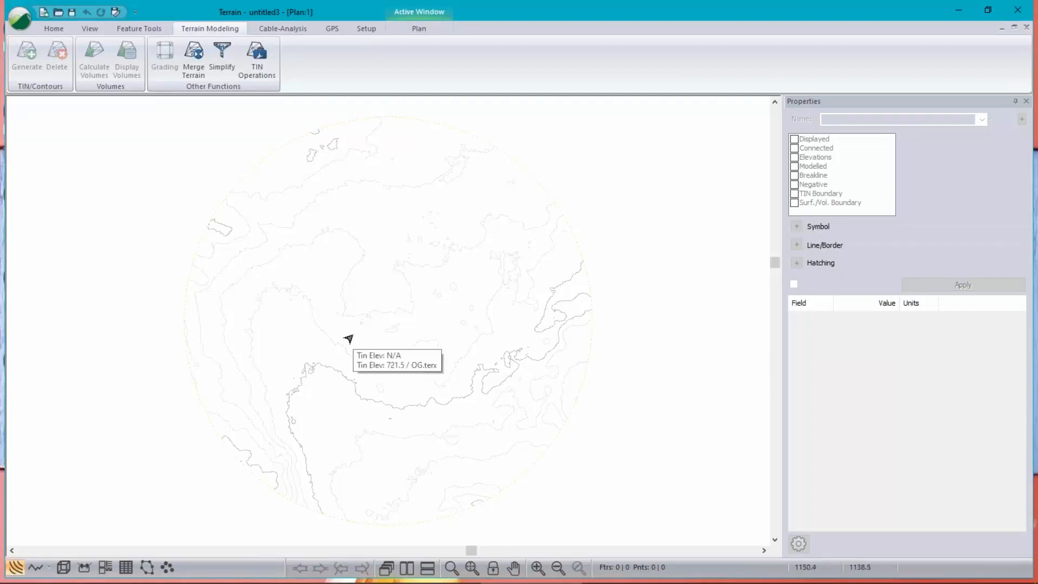
- Start a new hand-drawn feature named PitBottom with a default elevation of 700 m
click(53, 28)
click(71, 60)
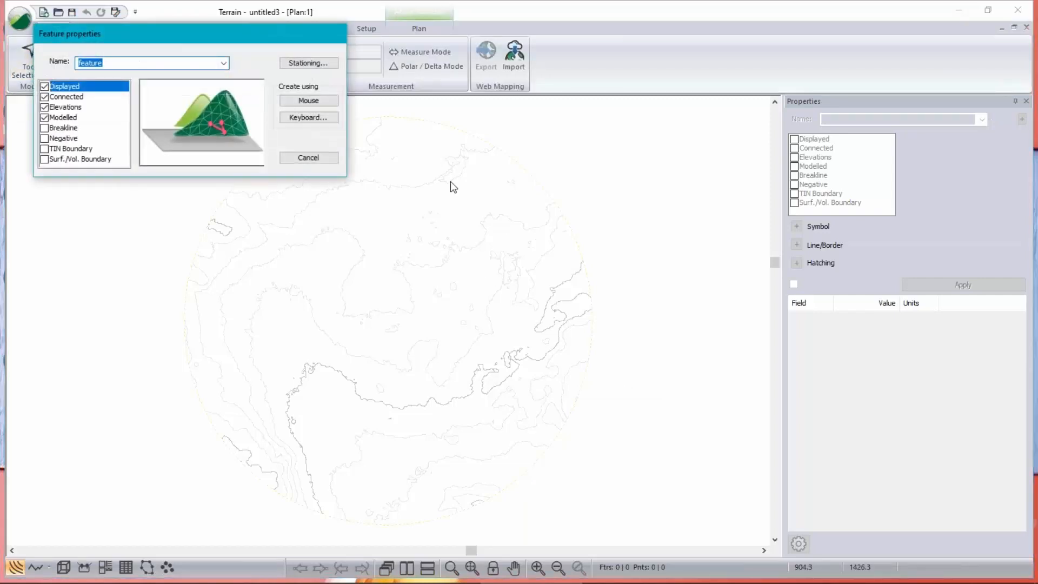
text(PitBottom)
click(309, 102)
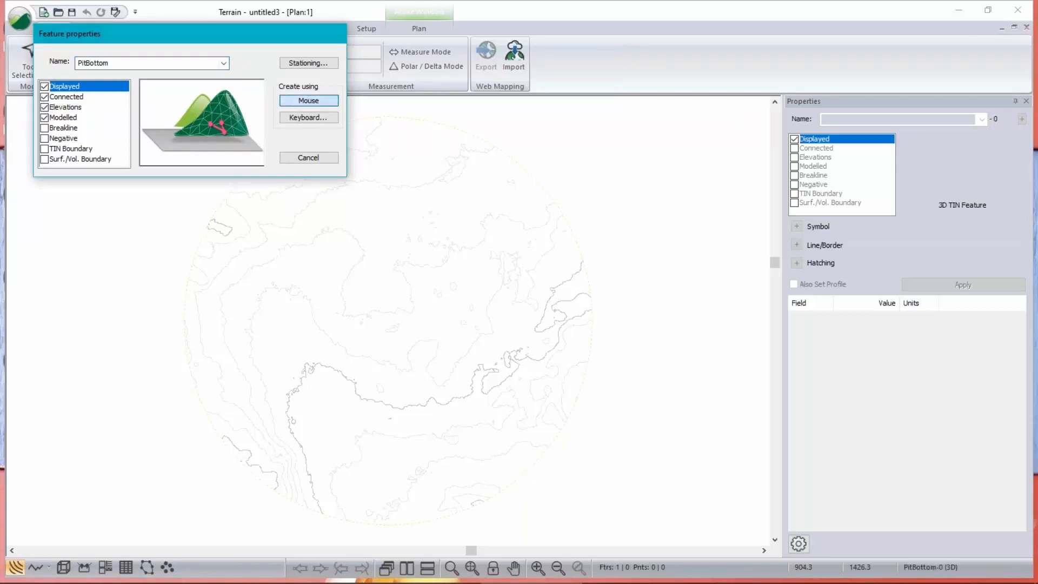
text(700)
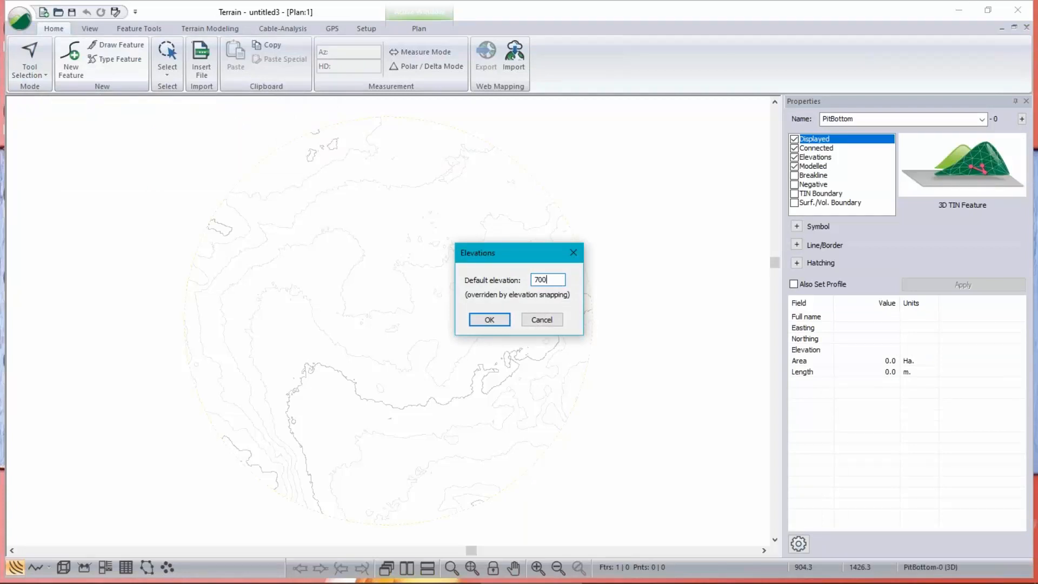
click(489, 319)
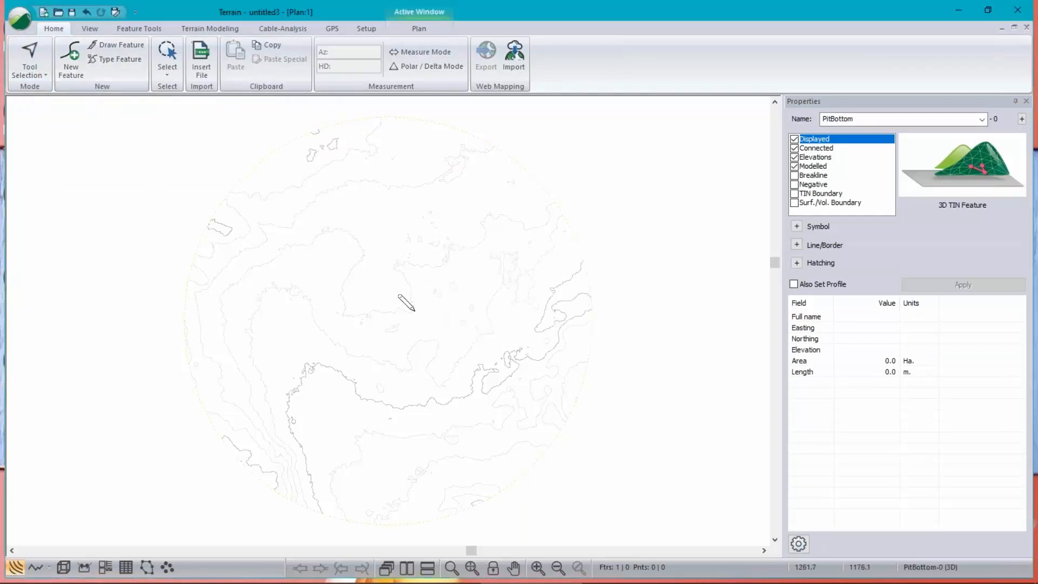
- Draw the pit bottom as a six-cornered outline of about 2.0 ha near the terrain's centre and close it
click(311, 299)
click(326, 257)
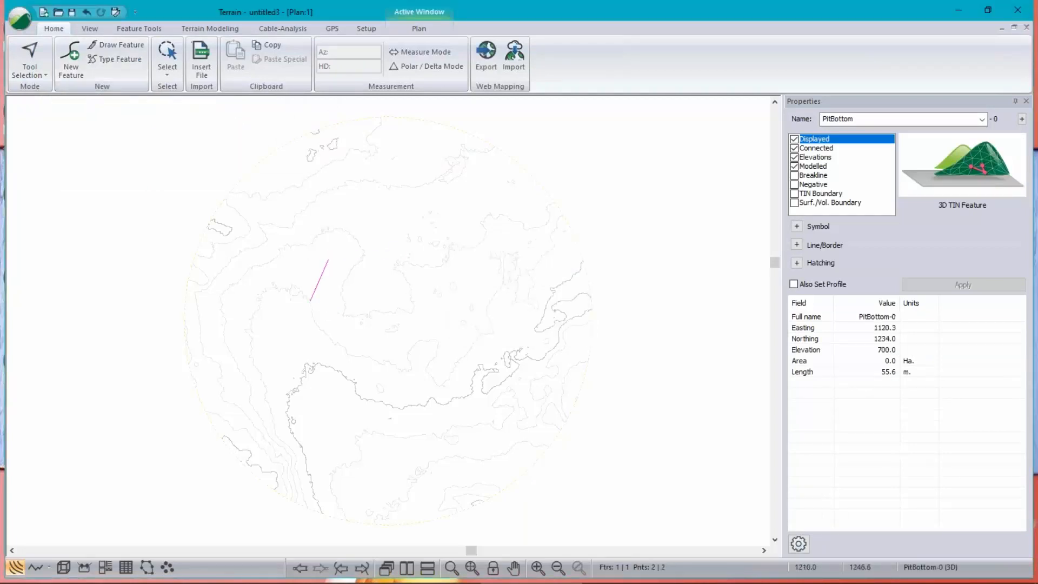
click(392, 258)
click(451, 292)
click(430, 386)
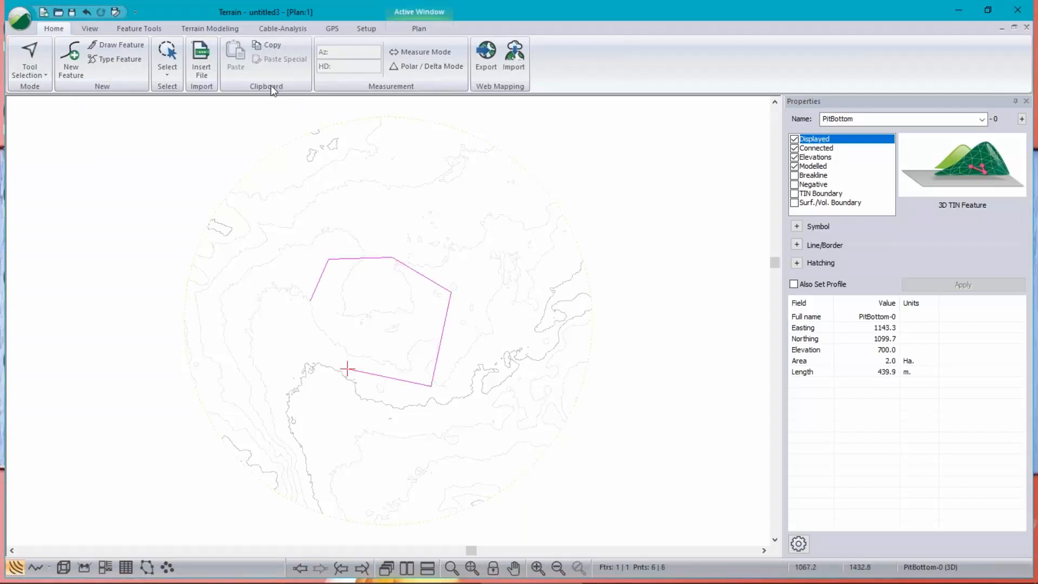
click(139, 28)
click(303, 74)
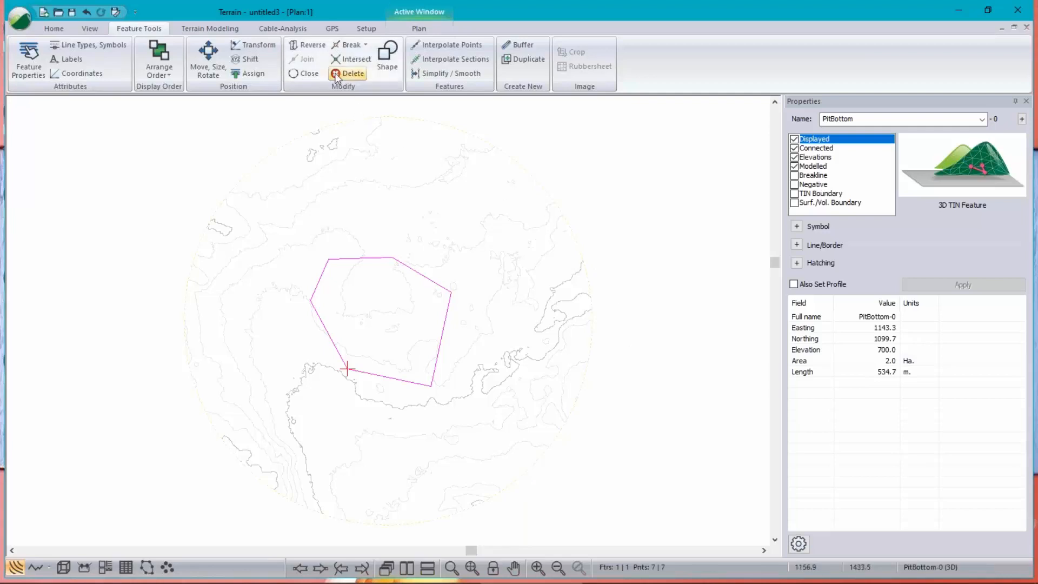
- Create a circular offset of the pit bottom, 5 m to the left side at a positive 1/2:1 slope
click(531, 47)
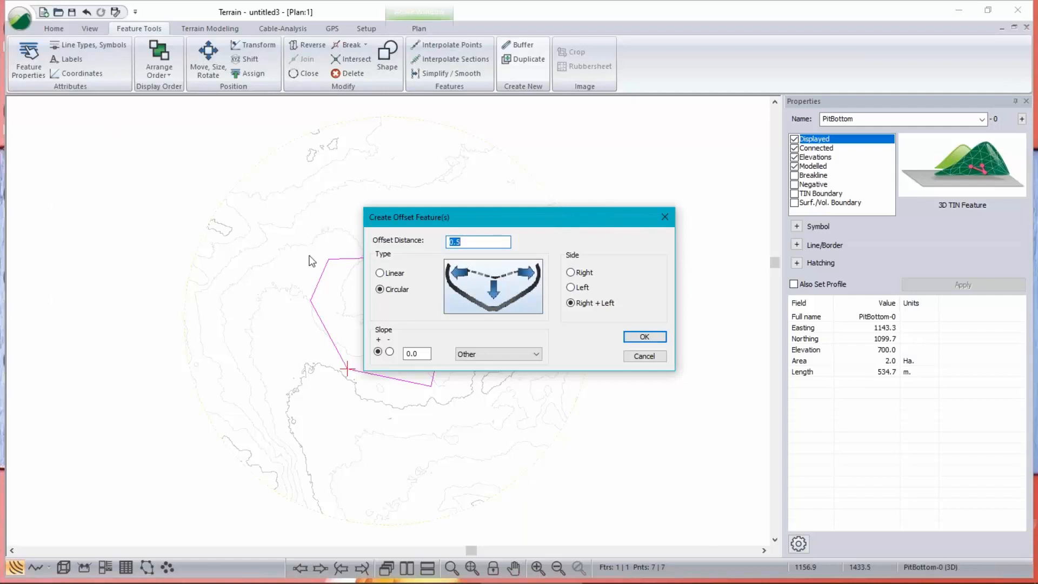
click(579, 288)
double_click(486, 243)
text(5)
click(508, 354)
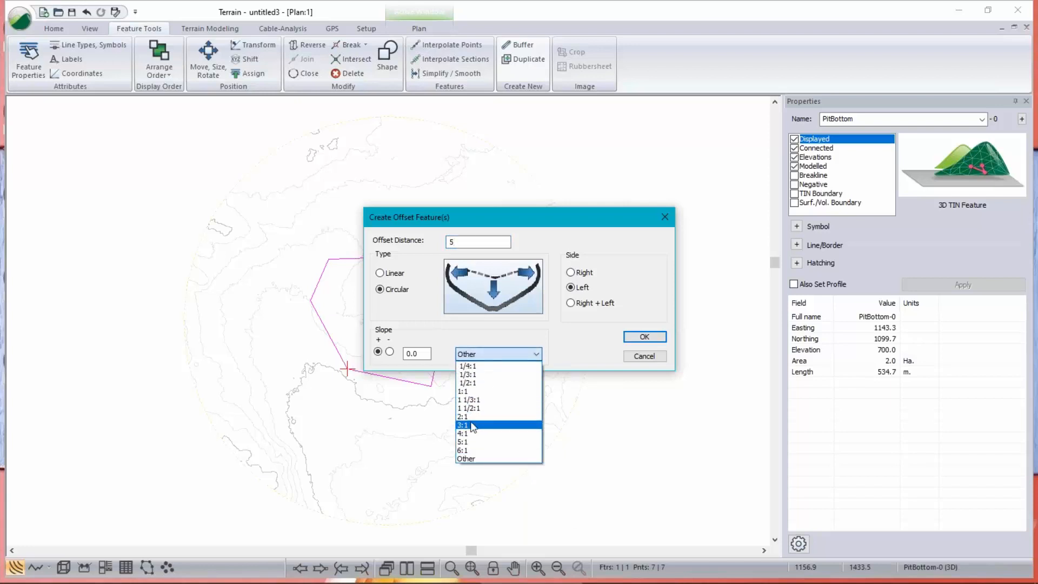
click(468, 382)
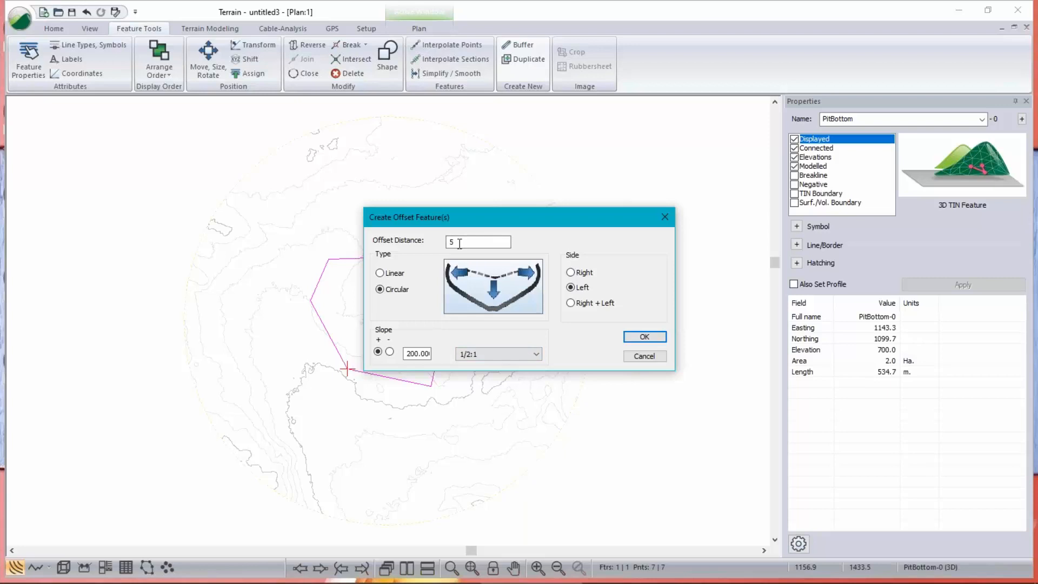
click(643, 337)
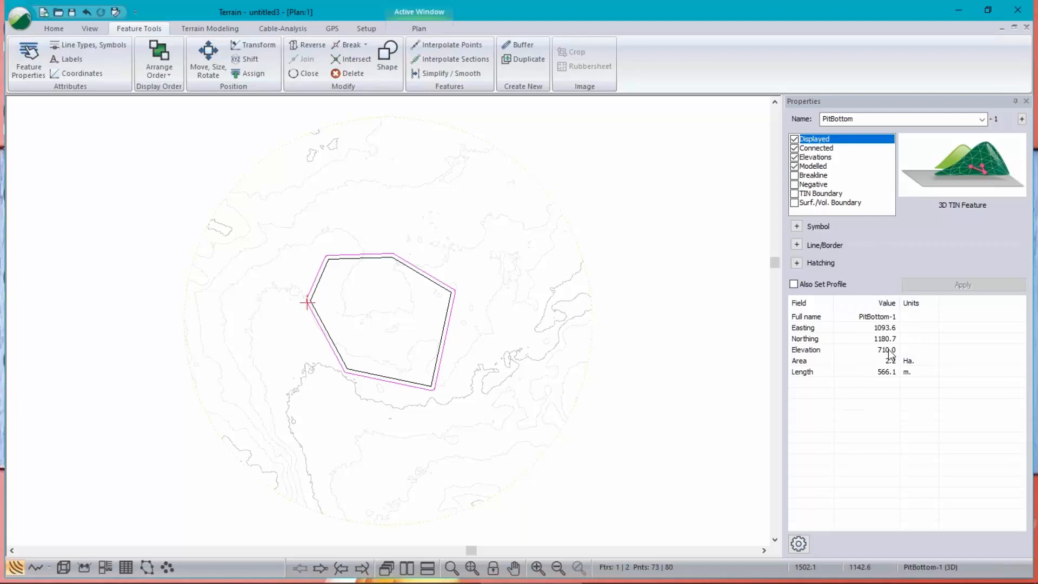
- Rename the new offset outline as Pit
click(837, 119)
click(836, 119)
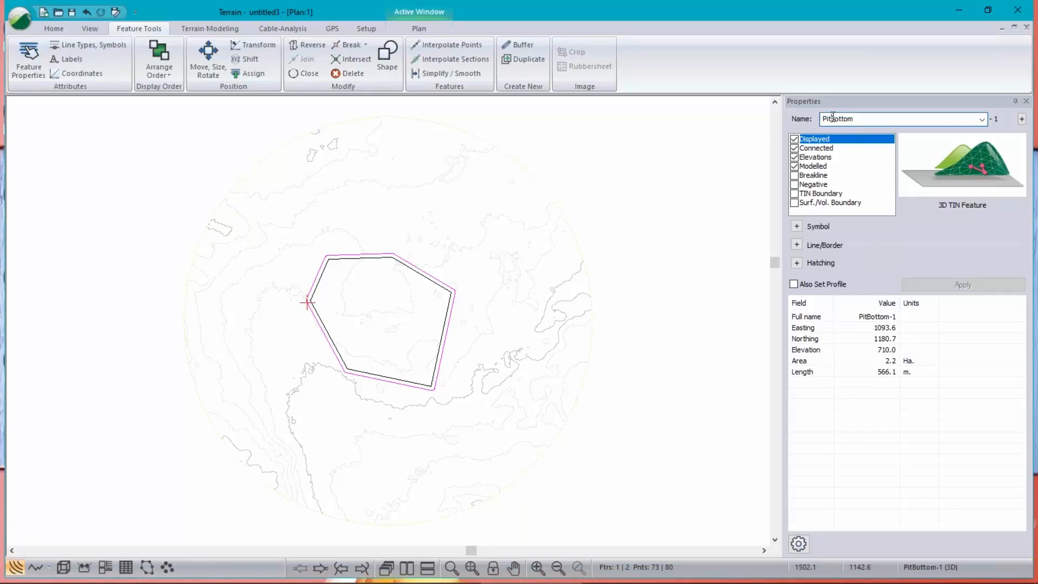
drag(833, 119, 908, 108)
key(BackSpace)
click(953, 285)
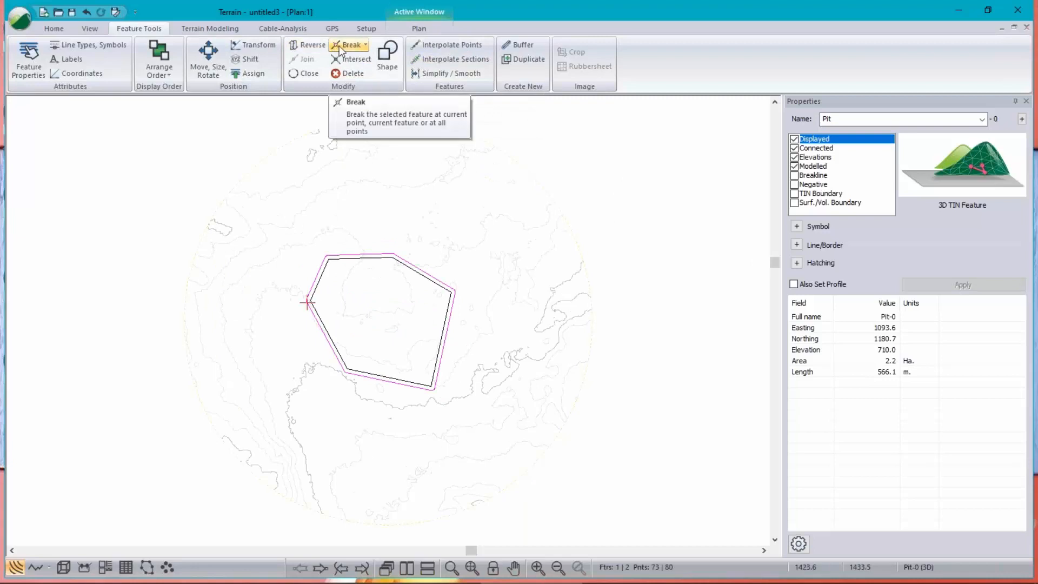
- Offset the Pit outline 3 m to the left side at a slope of 0 to form the first flat bench
click(522, 59)
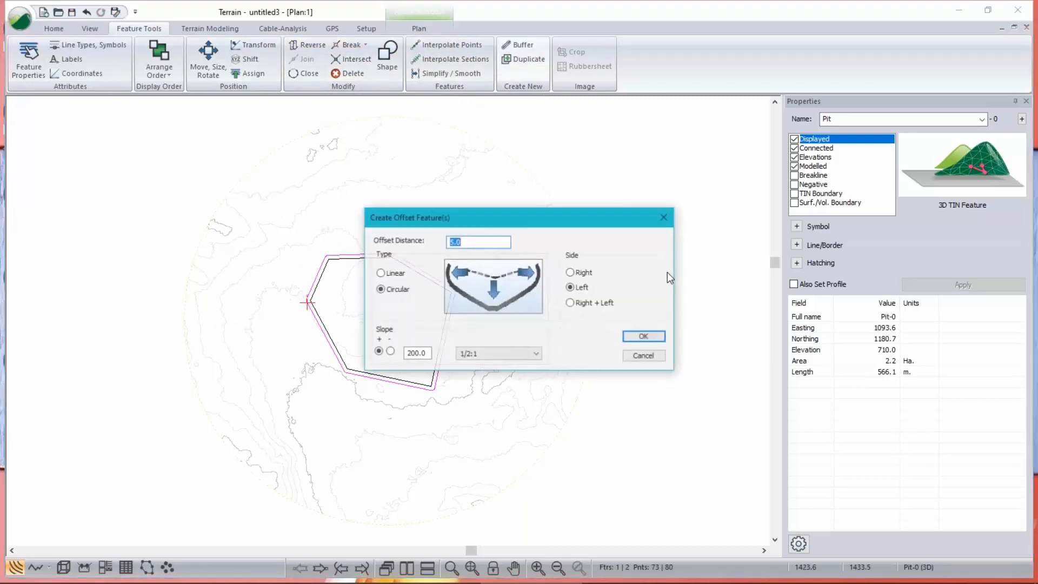
click(468, 354)
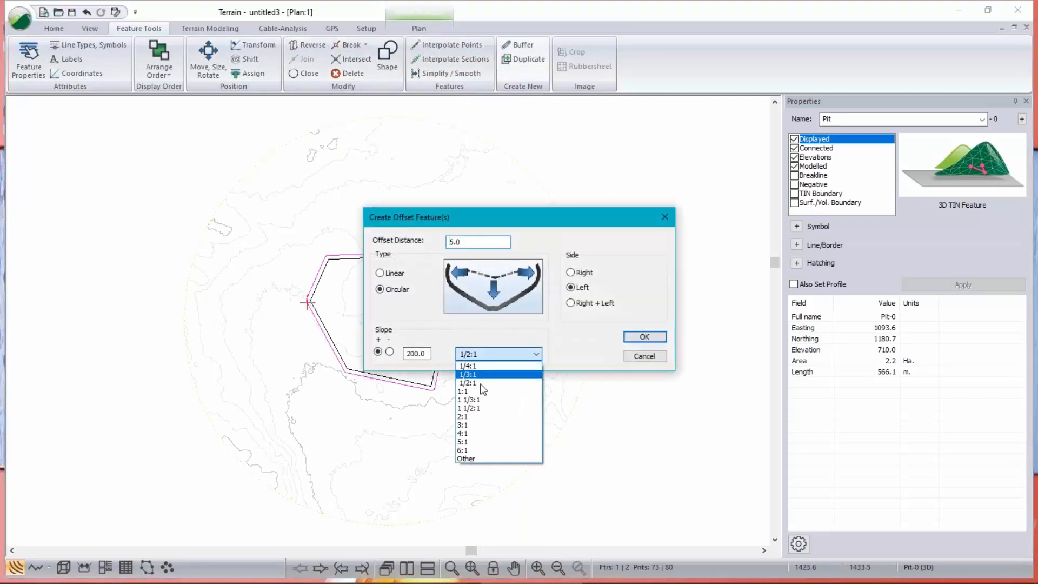
key(Down)
key(Down)
key(Return)
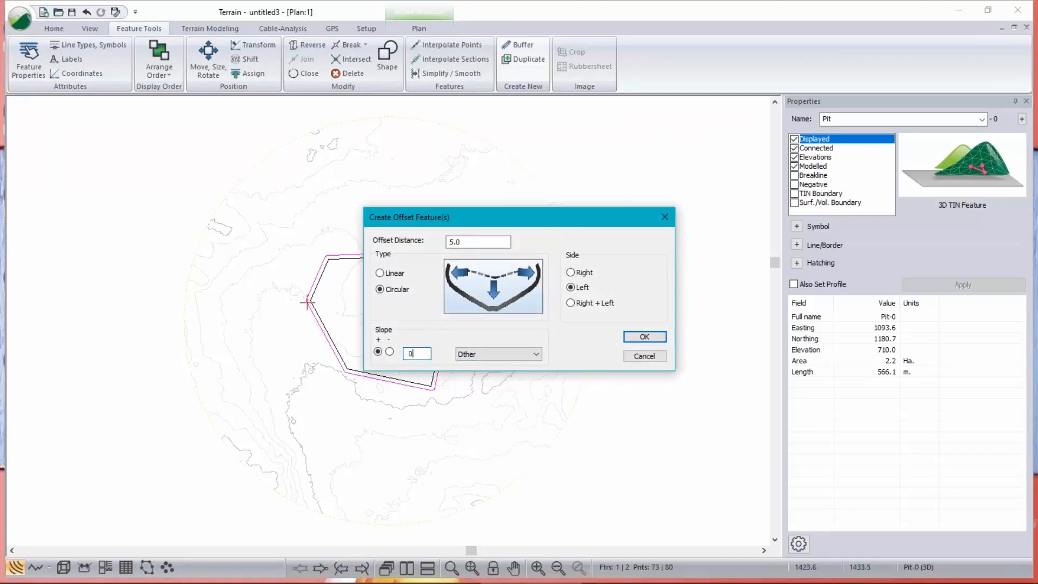
click(468, 243)
double_click(465, 241)
text(3)
click(649, 338)
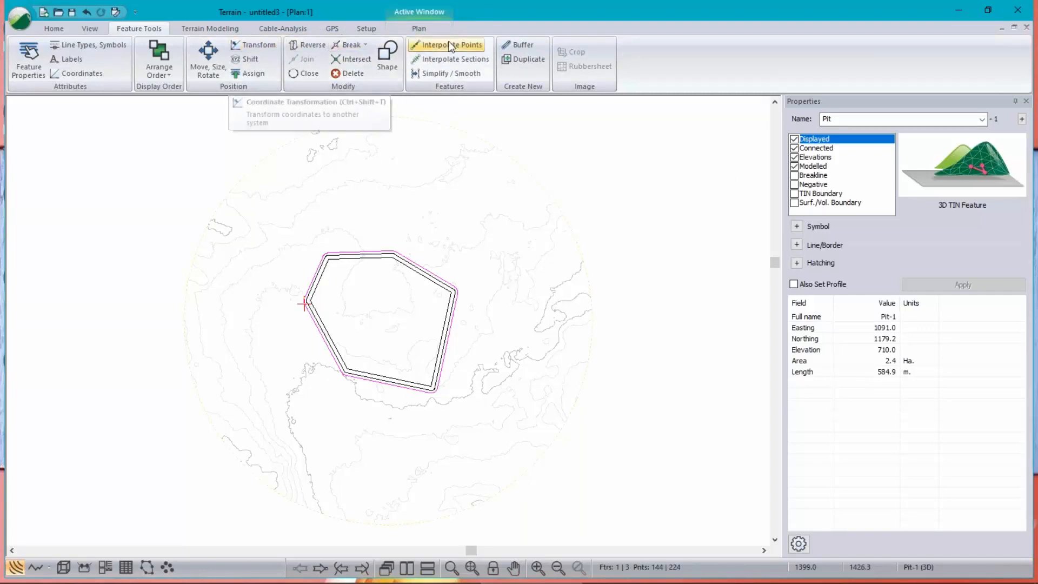
- Offset the first bench's outer edge 5 m to the left side at a positive 1/2:1 slope for the second wall
click(534, 47)
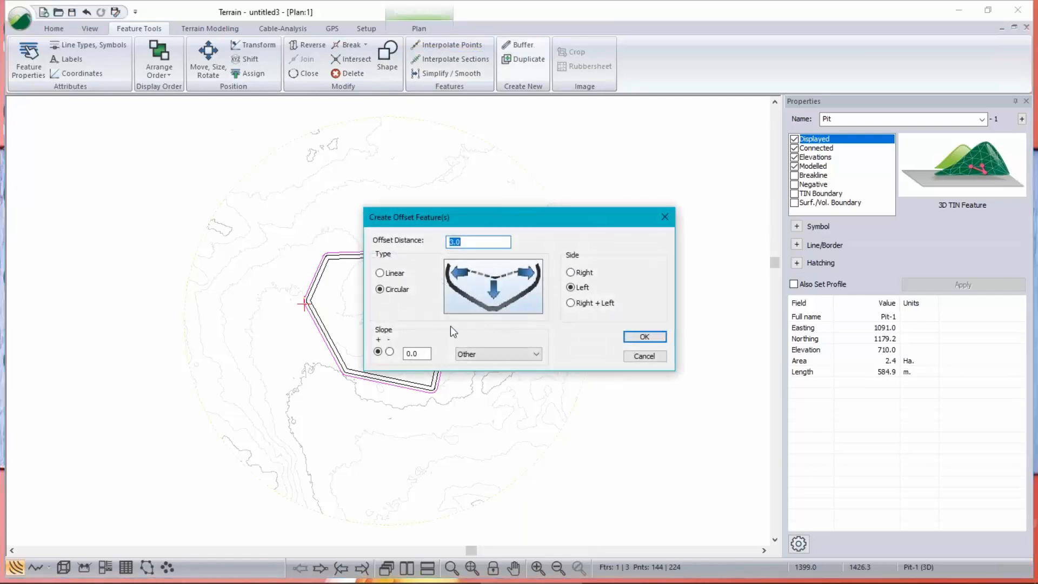
click(535, 353)
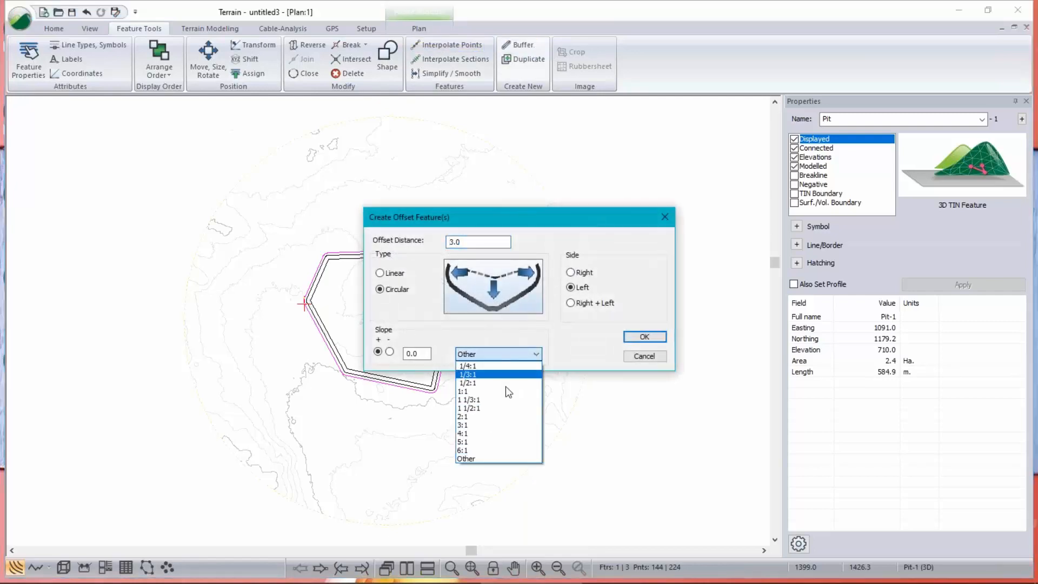
click(478, 416)
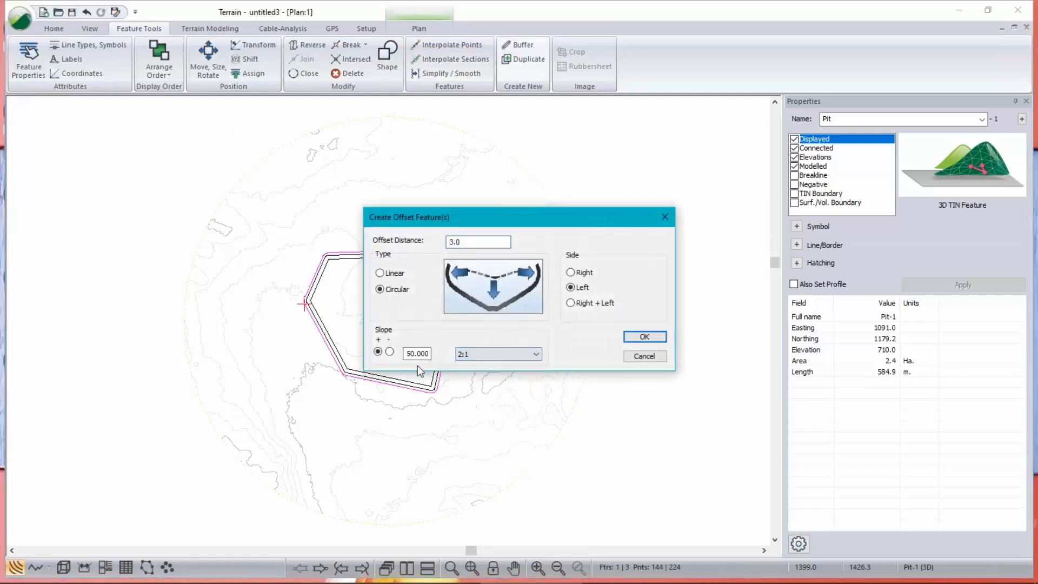
click(502, 352)
click(481, 383)
text(5)
click(645, 337)
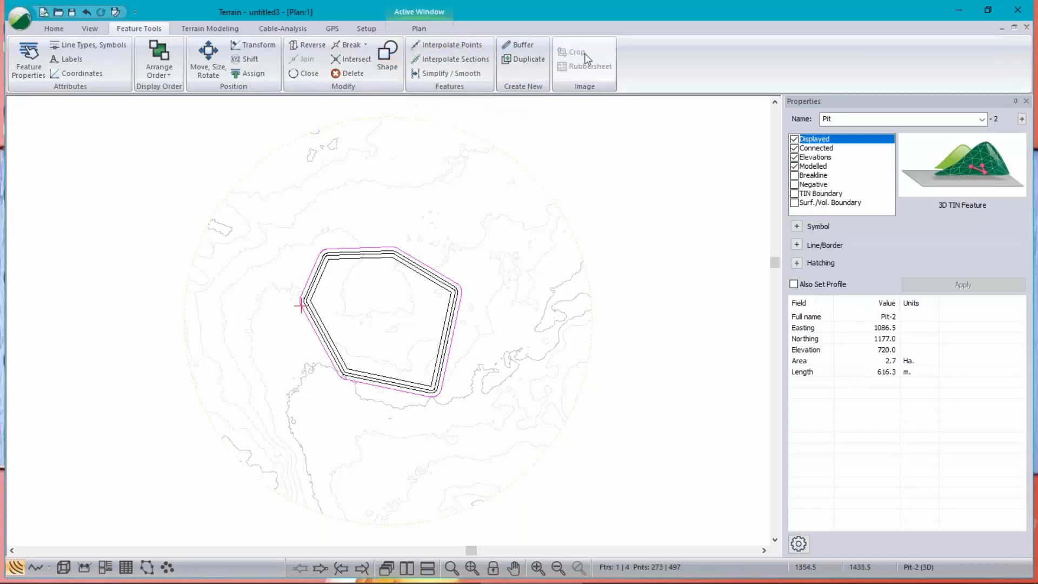
- Offset the second wall's upper edge 3 m to the left side at a slope of 0 to form the second bench
click(523, 44)
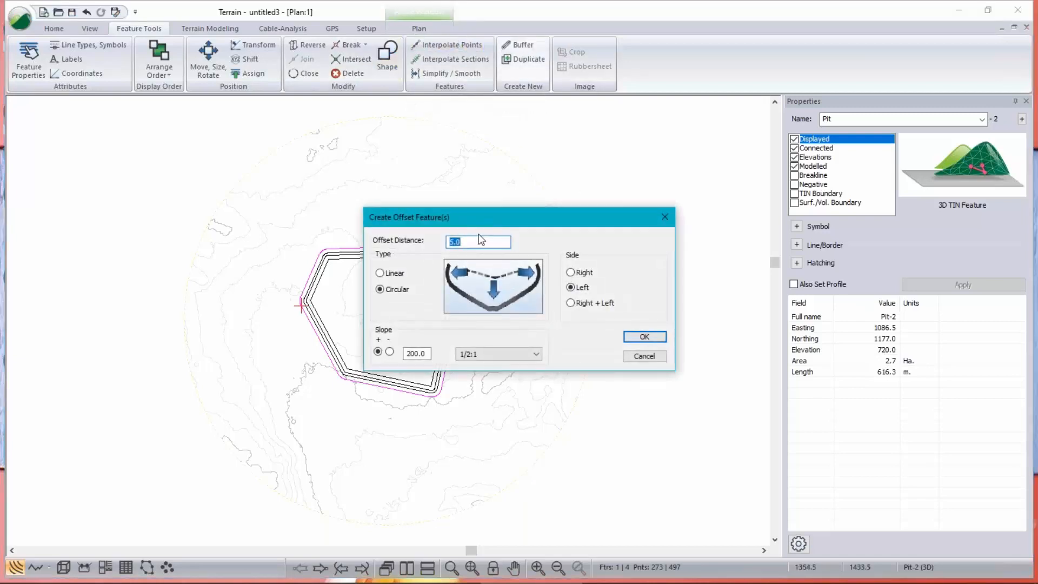
text(3)
click(519, 354)
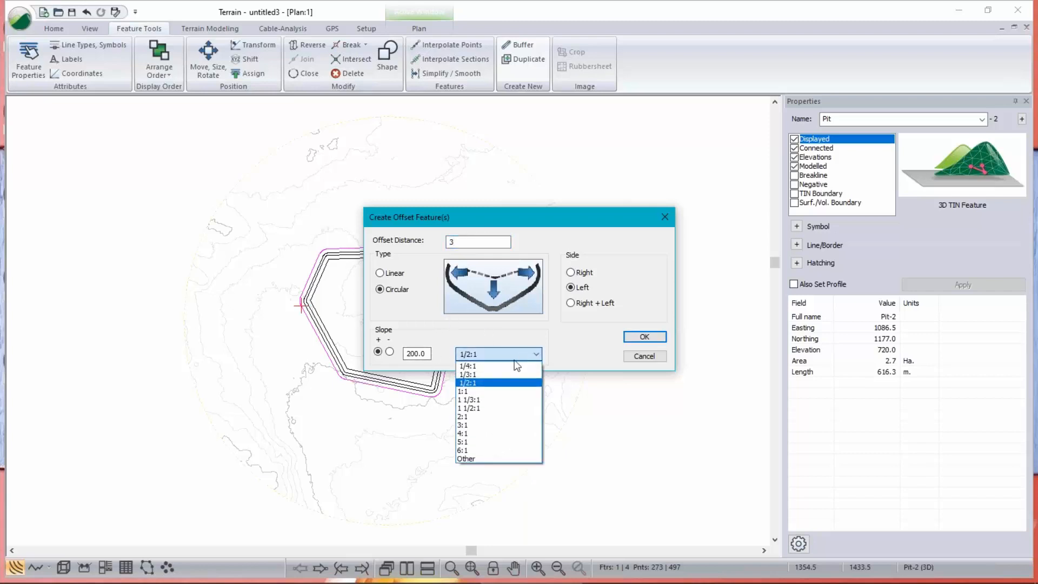
click(467, 459)
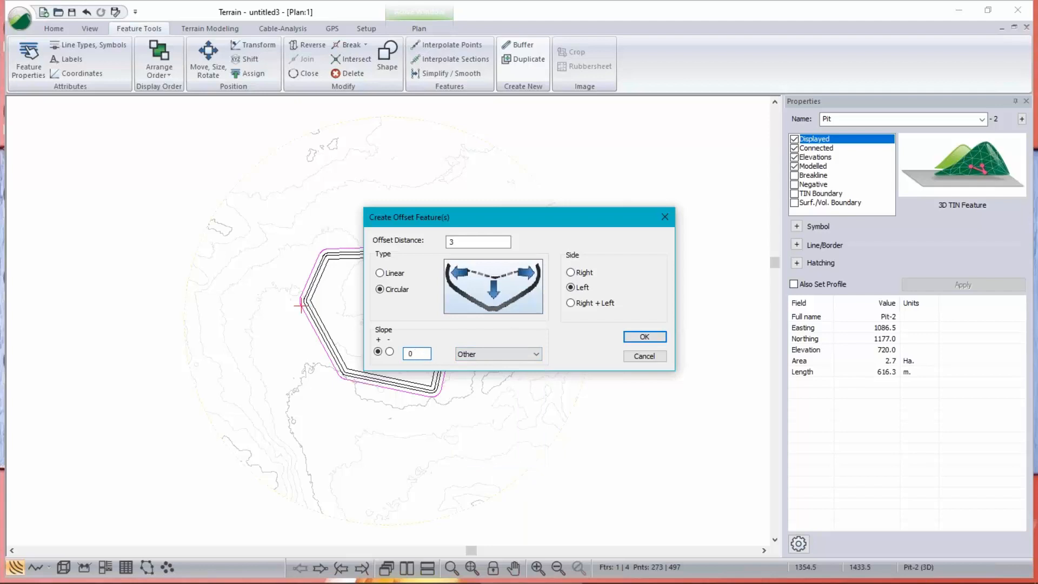
click(645, 337)
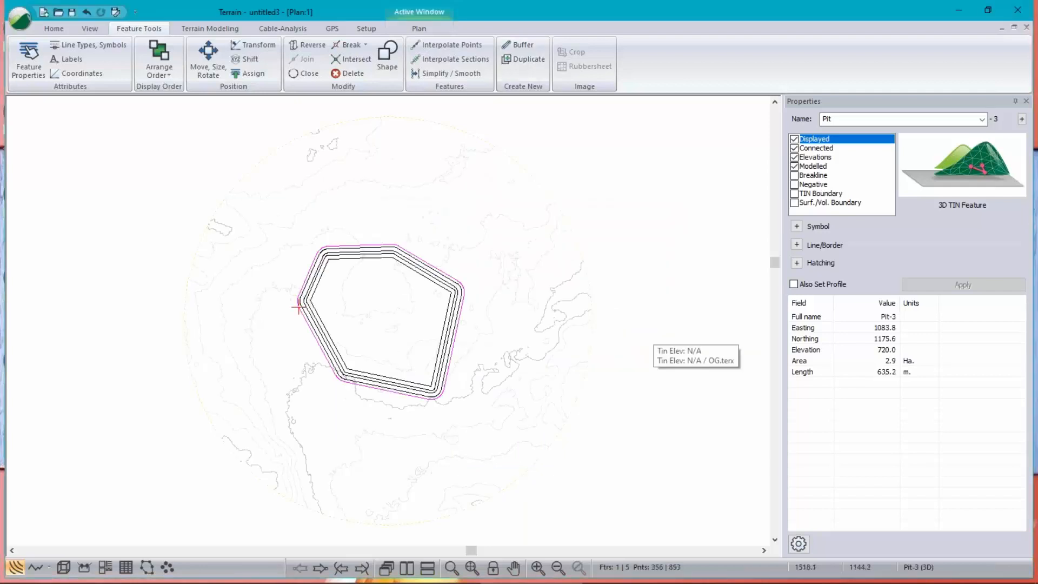
- Offset the second bench's outer edge 5 m to the left side at a positive 1/2:1 slope for the third wall
click(516, 45)
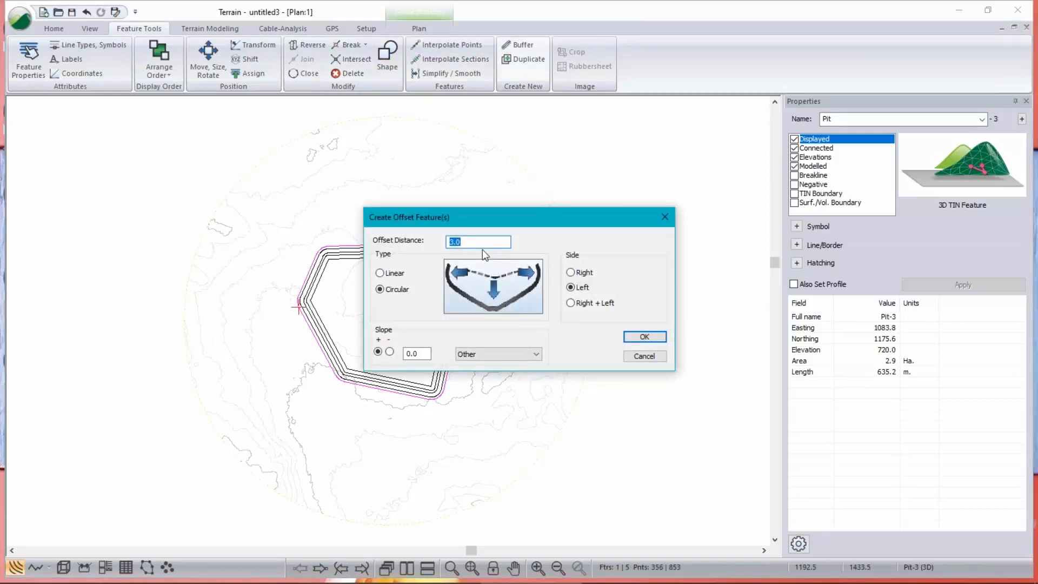
text(5)
click(501, 355)
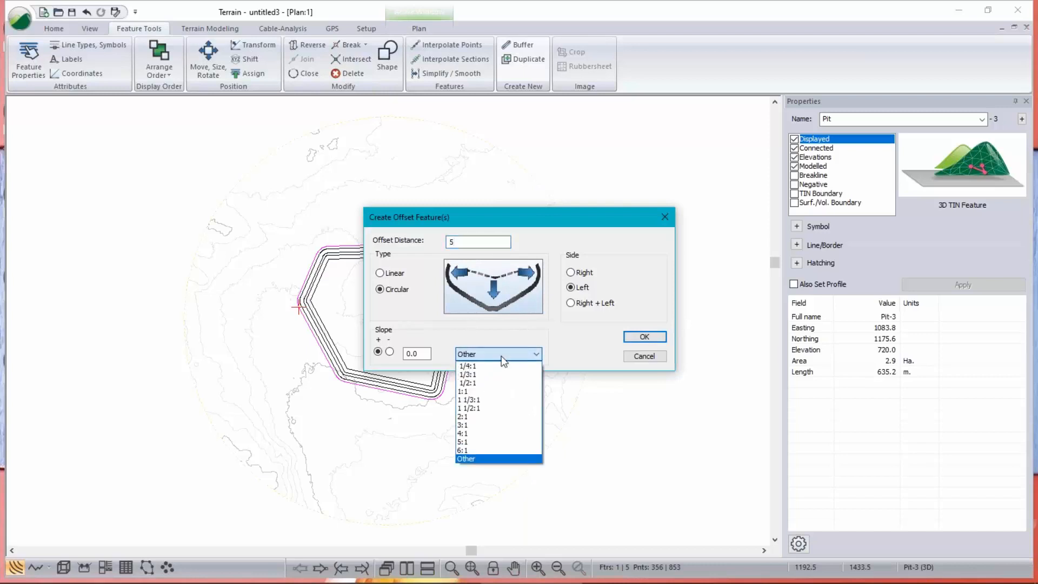
click(468, 384)
click(644, 337)
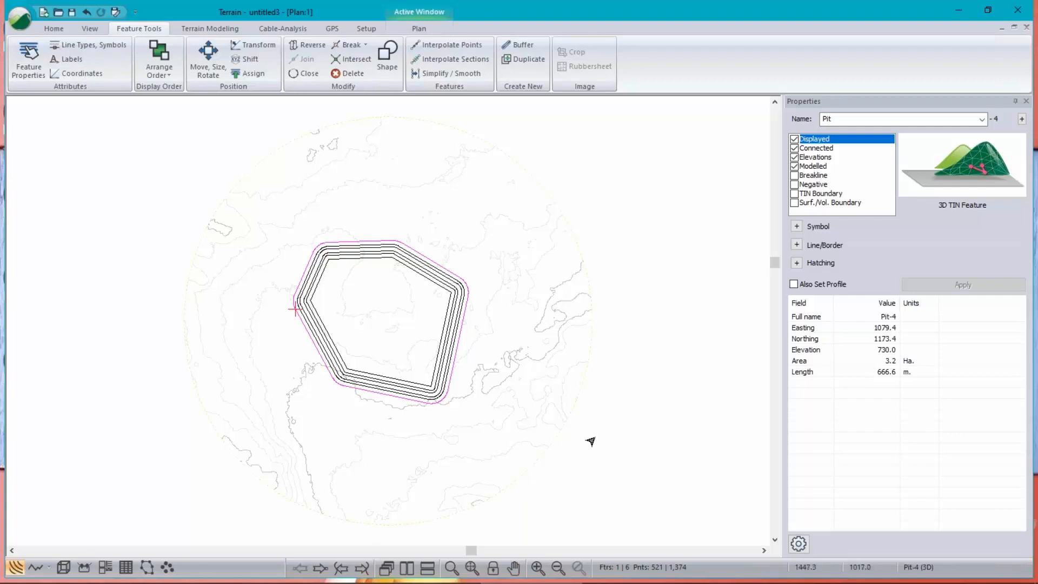
mouse_move(393, 411)
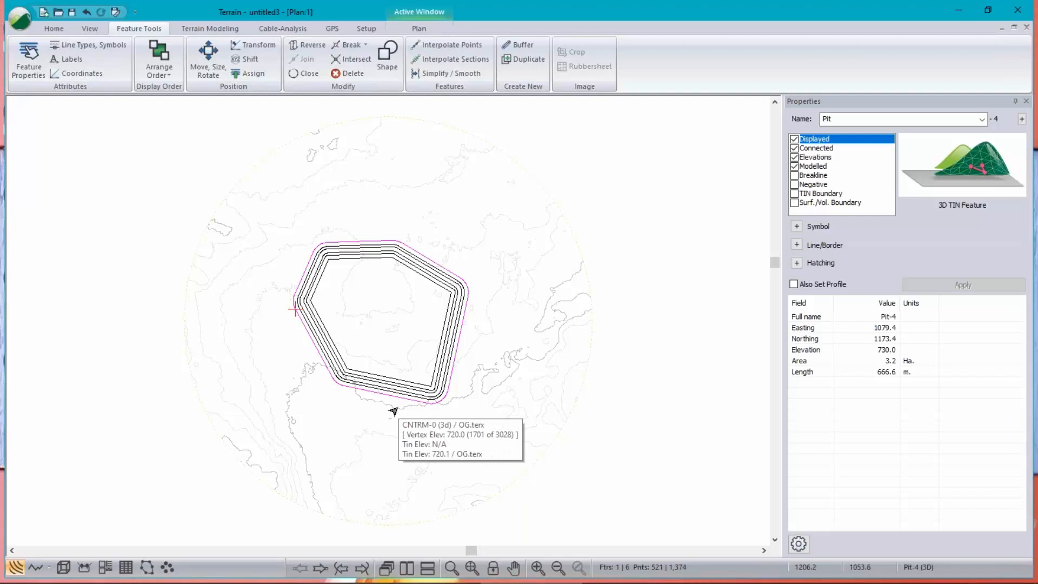
mouse_move(433, 264)
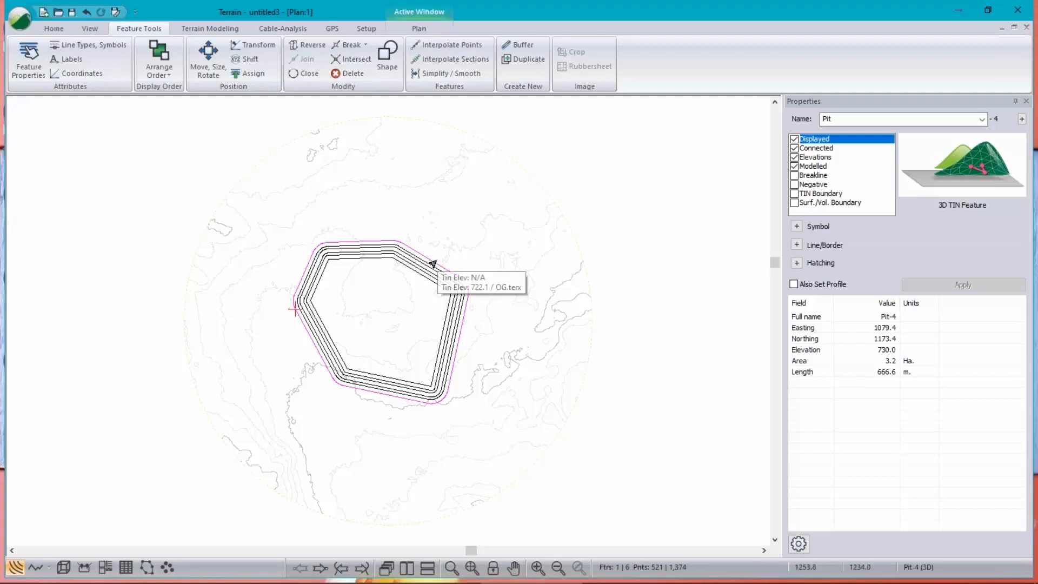
mouse_move(414, 236)
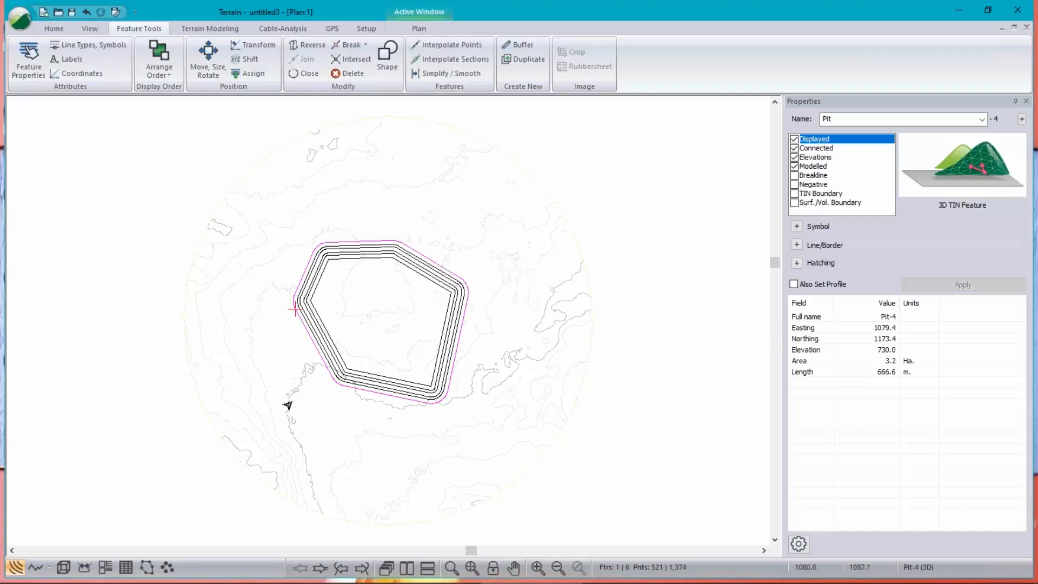
- Generate the pit's TIN with all triangles included regardless of side length and both major and minor contours turned off
click(795, 193)
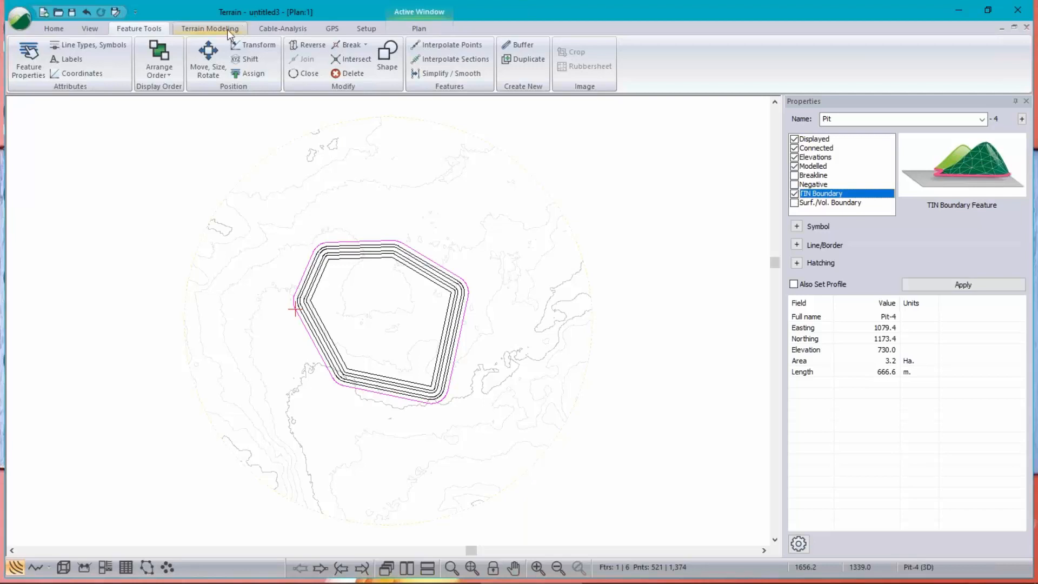
click(210, 29)
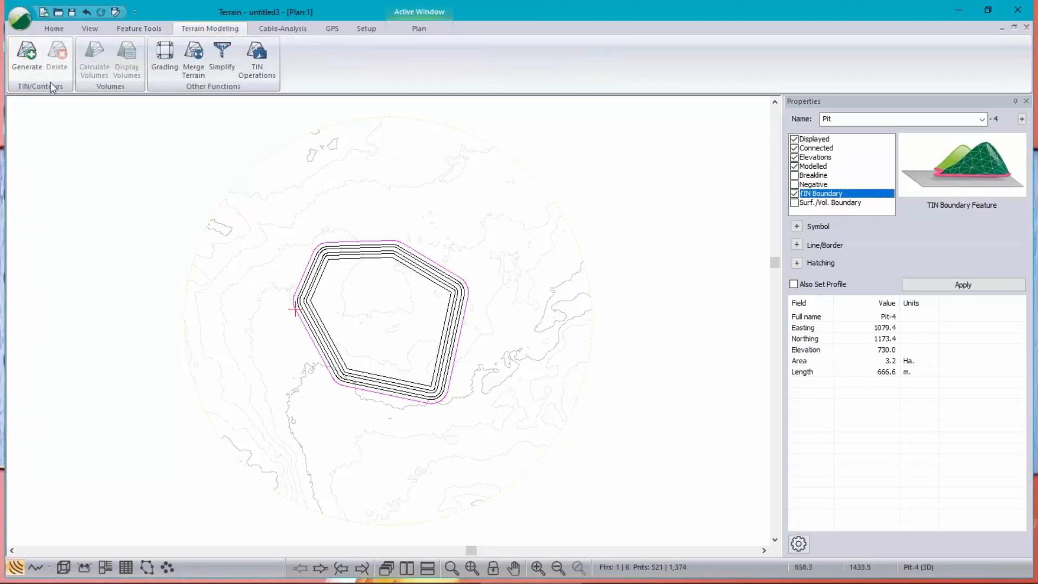
click(28, 57)
click(402, 279)
click(552, 281)
click(552, 280)
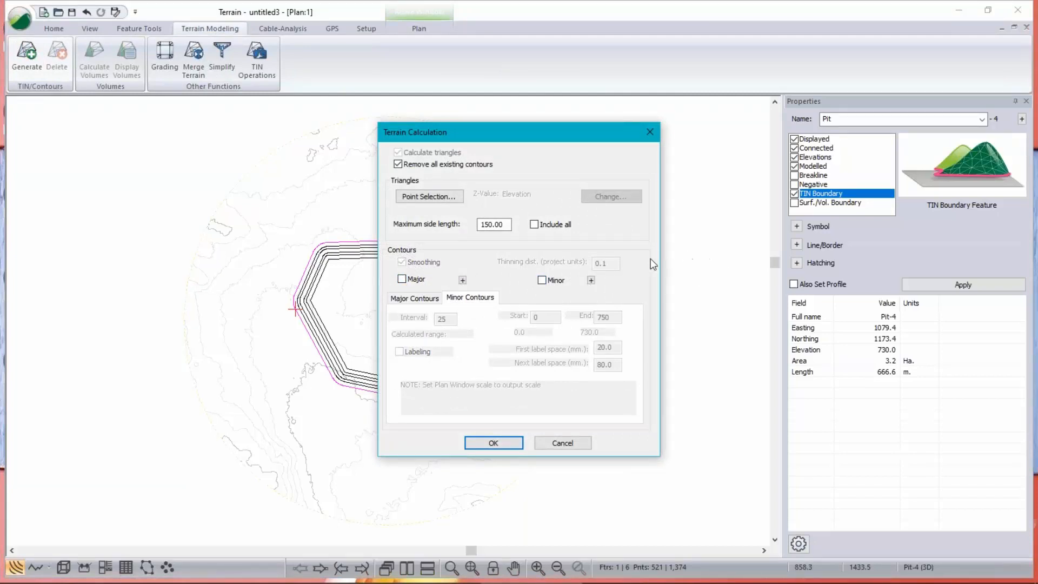
click(539, 223)
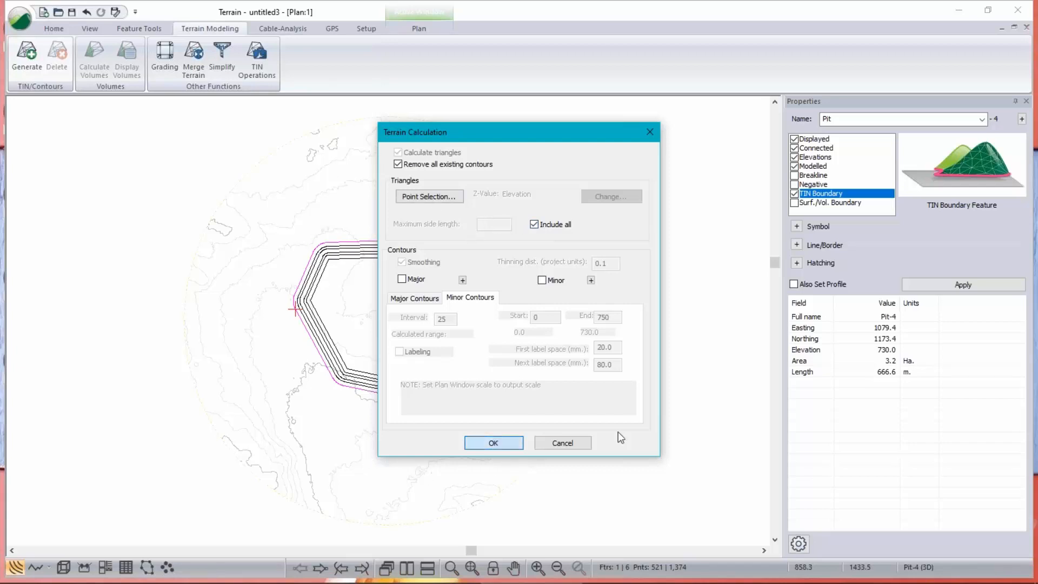
click(493, 444)
- Show the benched pit in a 3D view tiled side by side with the plan
click(63, 568)
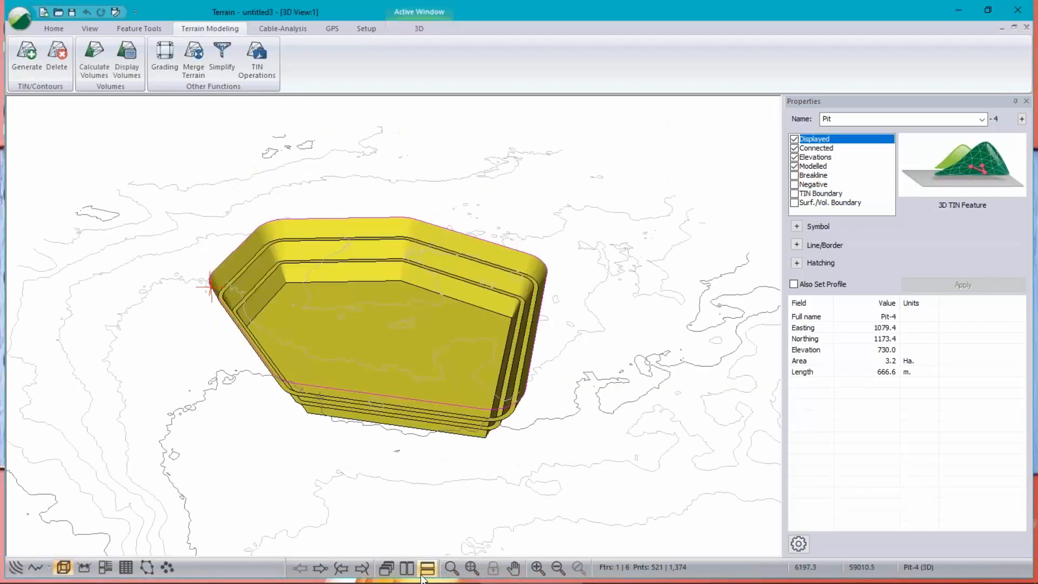
click(424, 574)
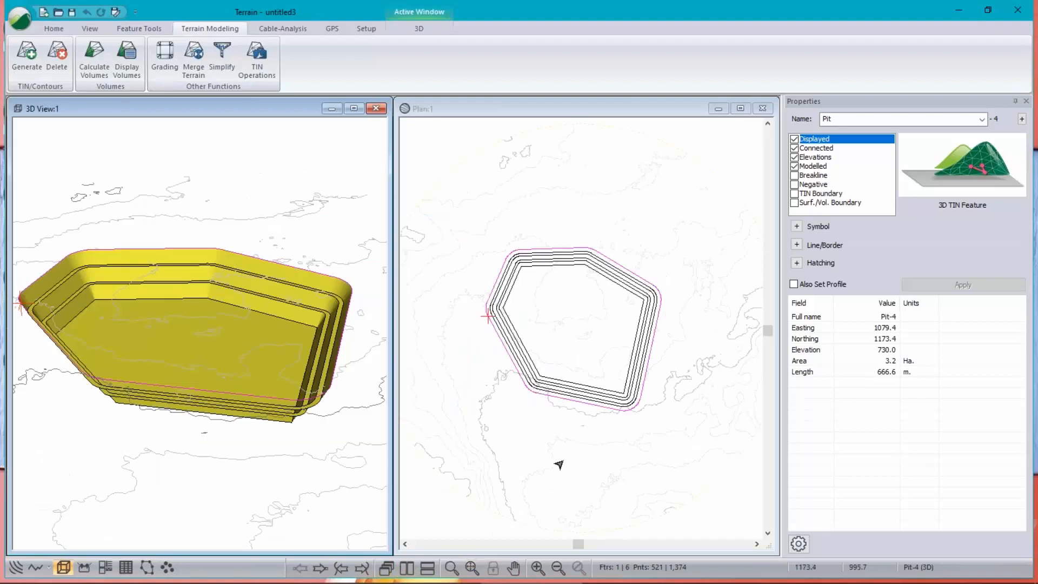
mouse_move(559, 464)
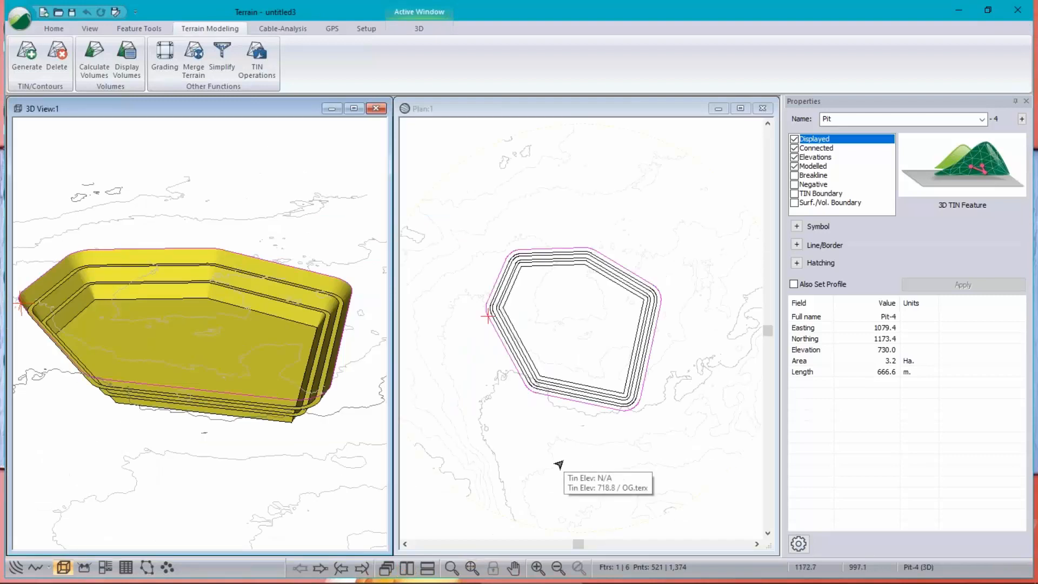
middle_drag(258, 425, 271, 441)
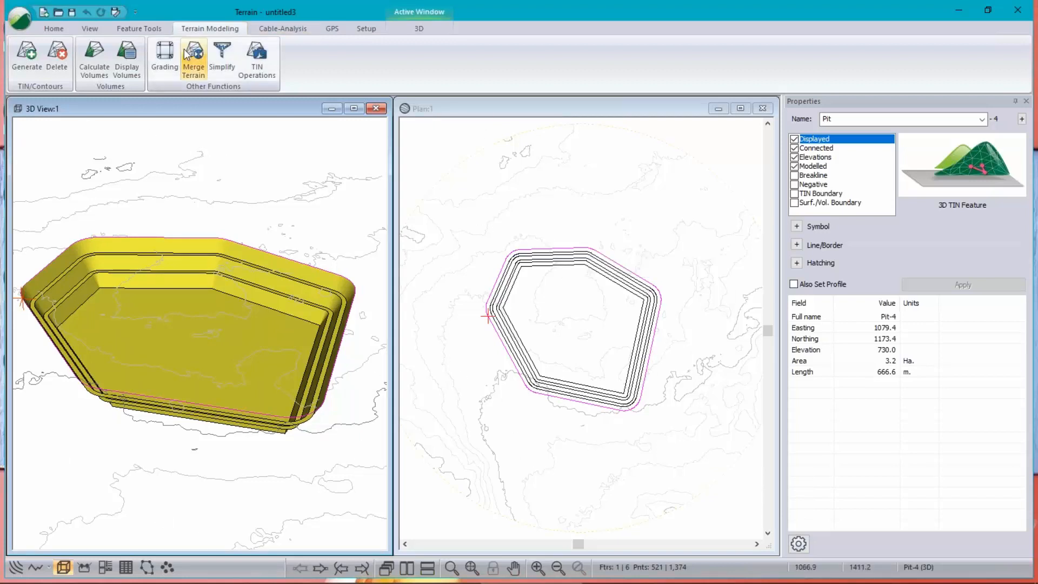
- Calculate the volumes between the pit surface and OG.terx, including surface intersection features drawn as dashed green lines
click(96, 60)
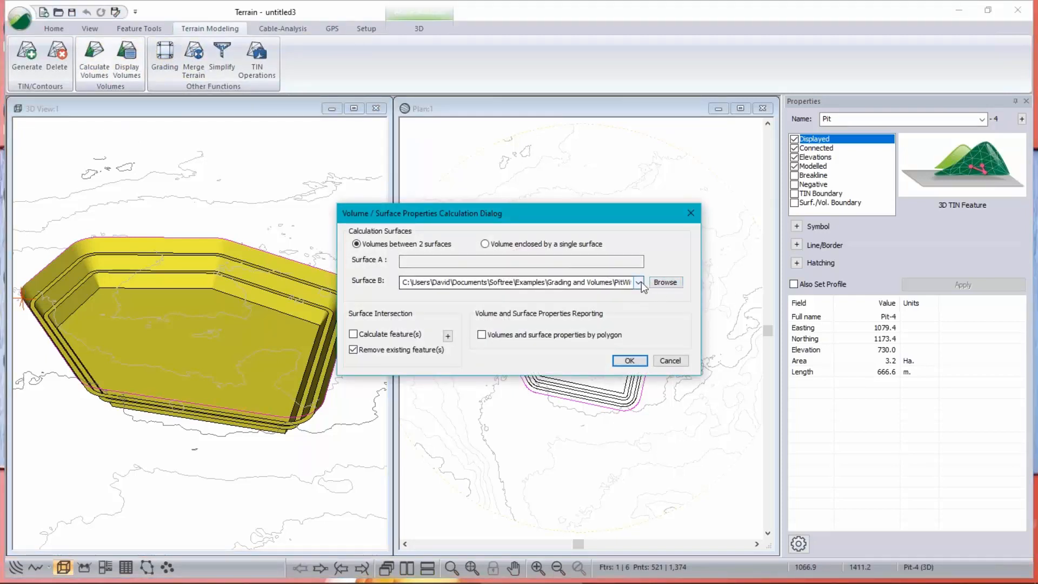
click(638, 283)
click(604, 295)
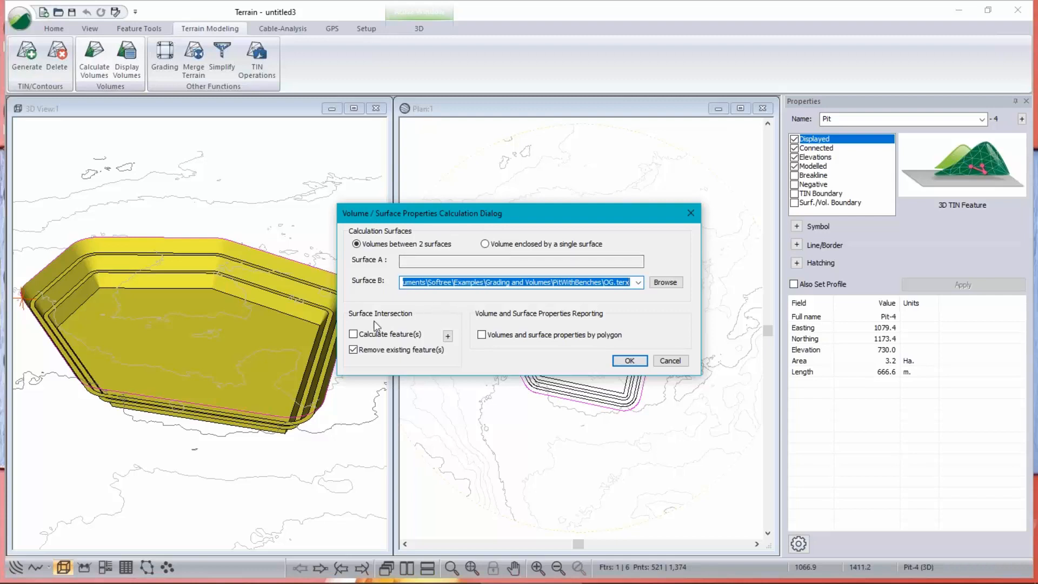
click(354, 336)
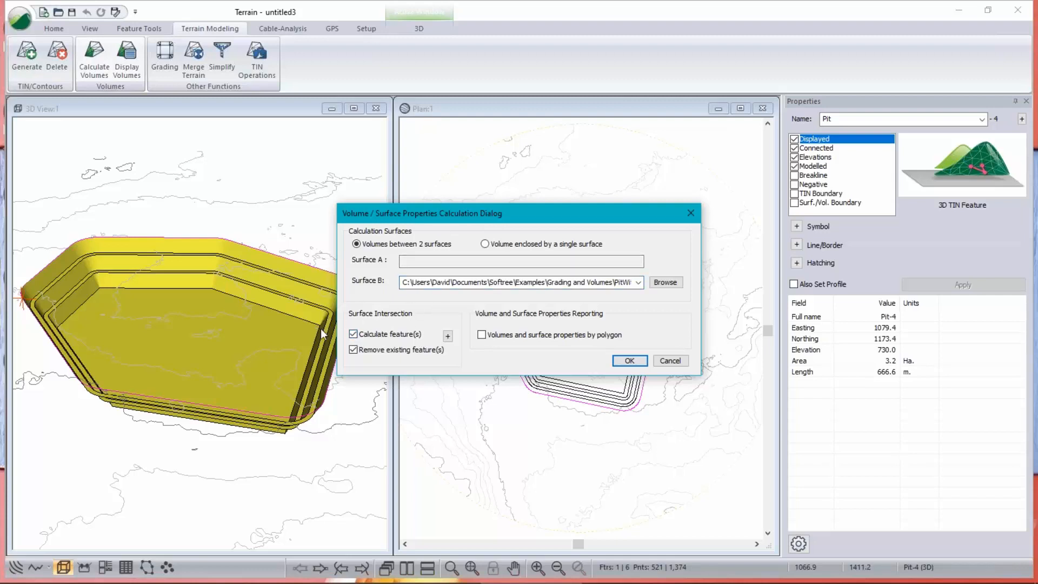
click(447, 336)
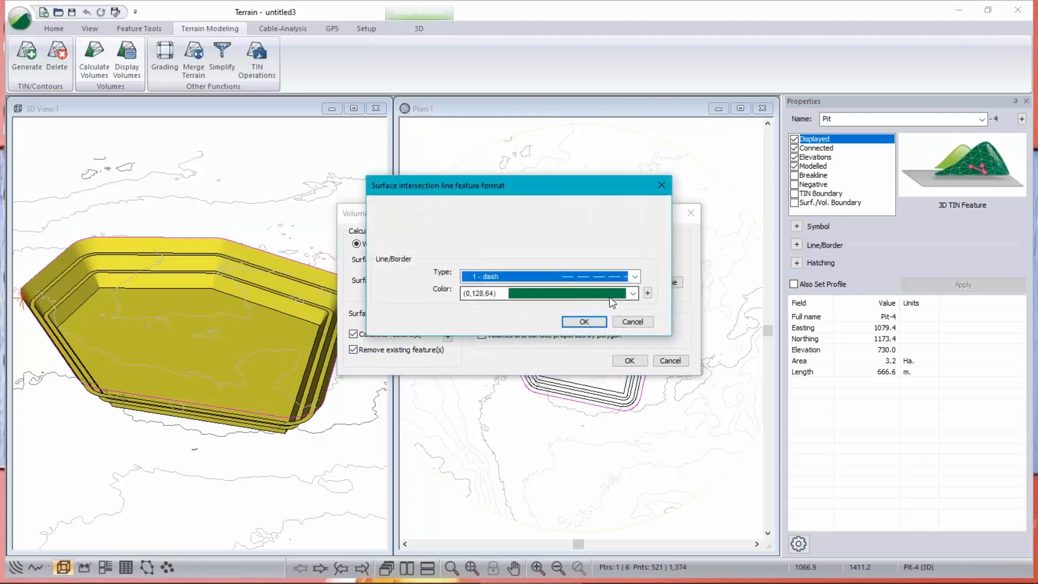
click(574, 322)
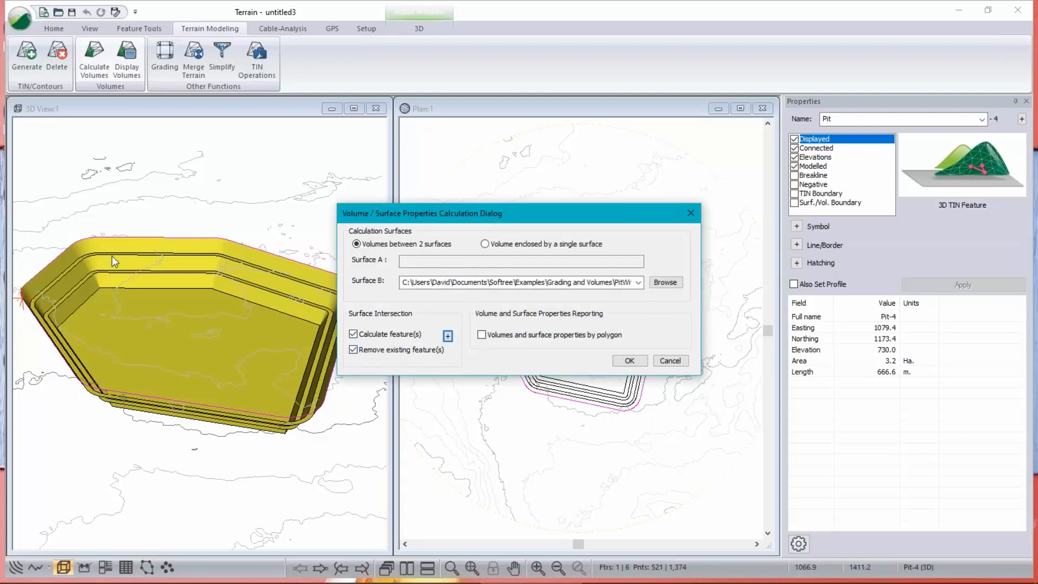
click(633, 363)
click(630, 361)
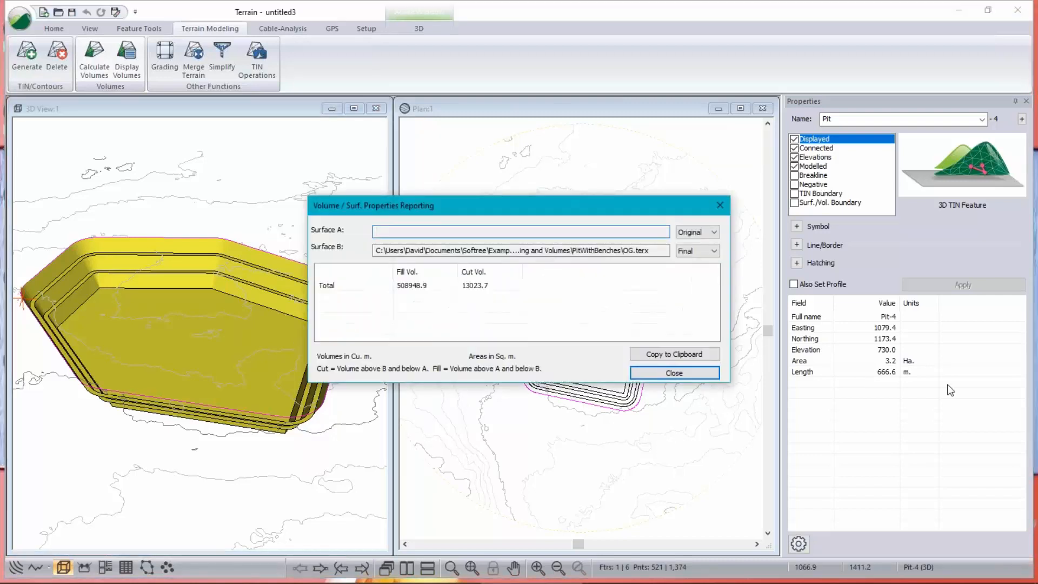
- Designate OG.terx as the original surface in the volume report, review the cut and fill totals, and close the report
click(713, 251)
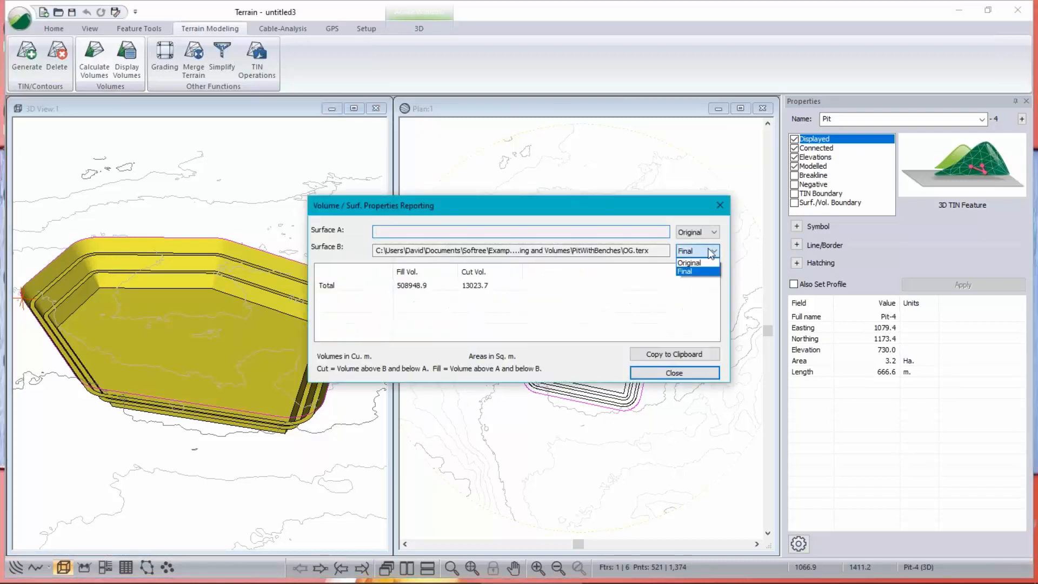
click(703, 264)
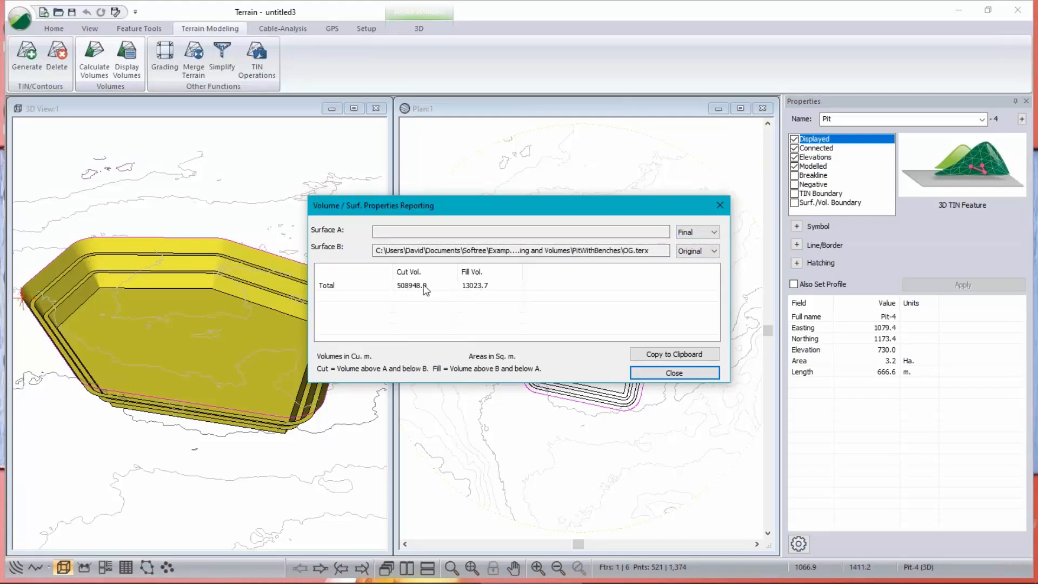
click(486, 290)
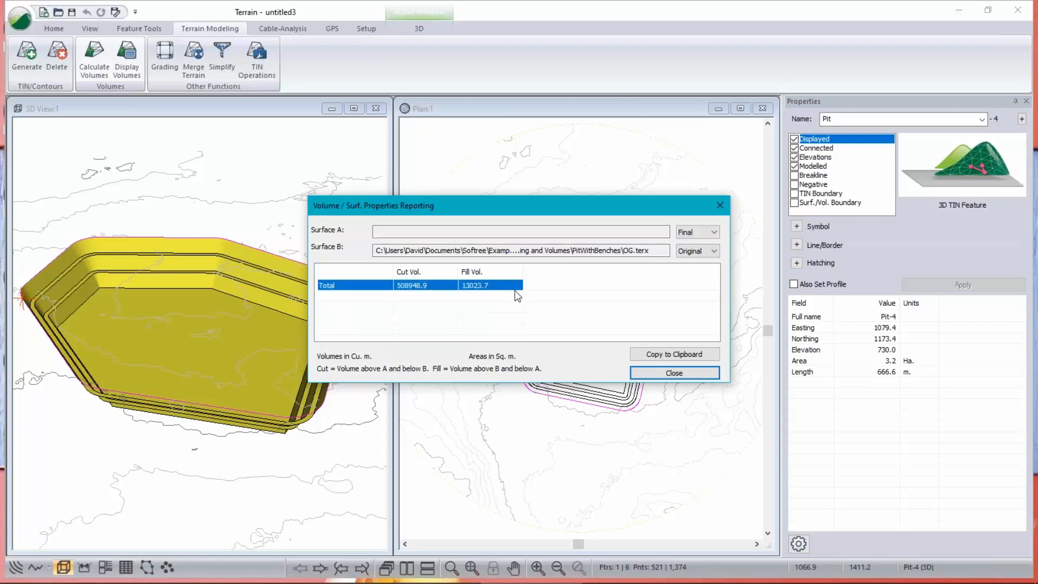
click(678, 373)
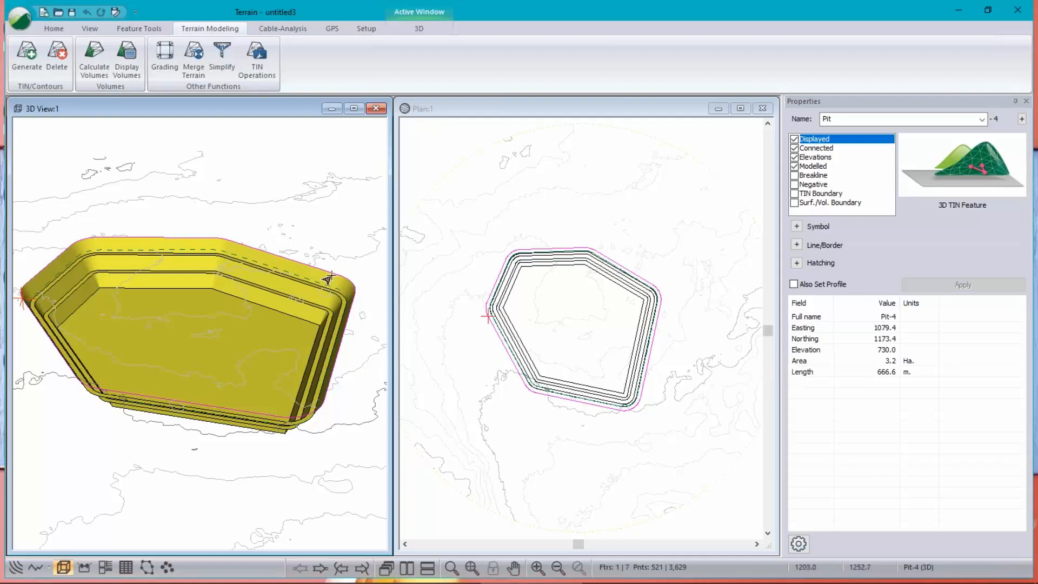
- Rename the dashed surface intersection line around the third wall as PitTop and make it a modelled TIN boundary
scroll(523, 373, up, 1)
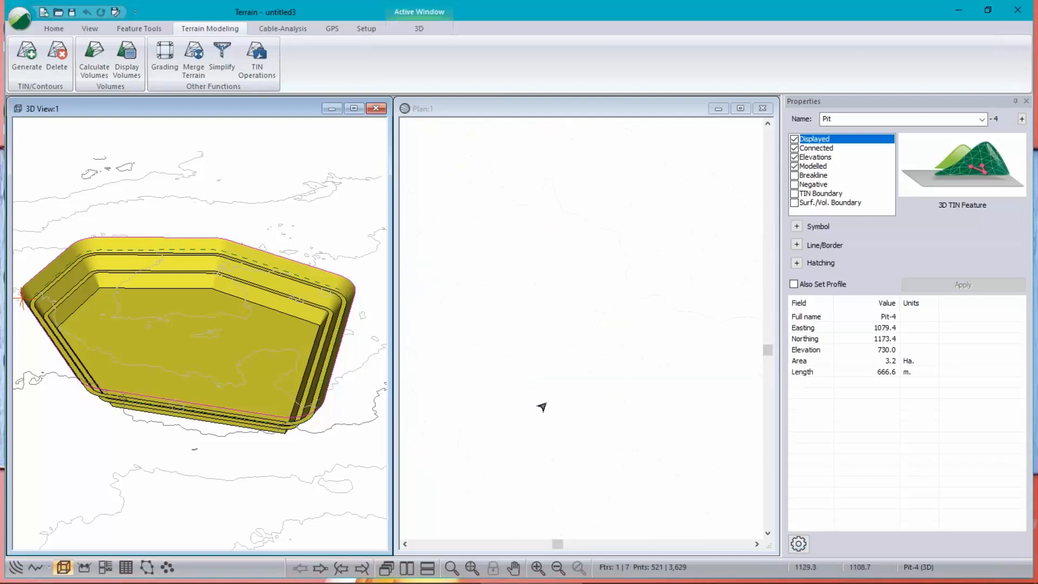
scroll(541, 408, up, 2)
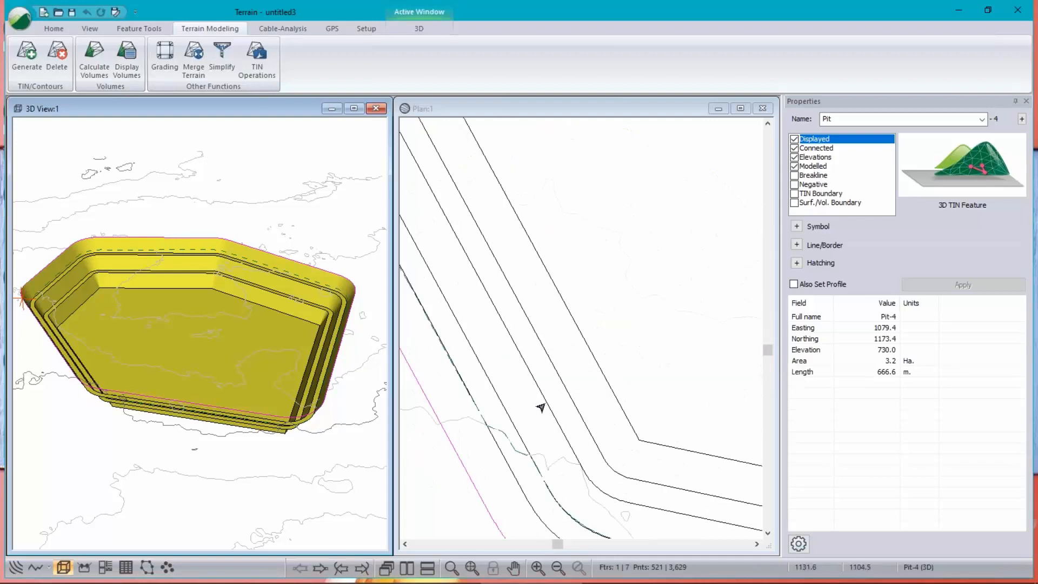
click(515, 448)
scroll(547, 356, up, 2)
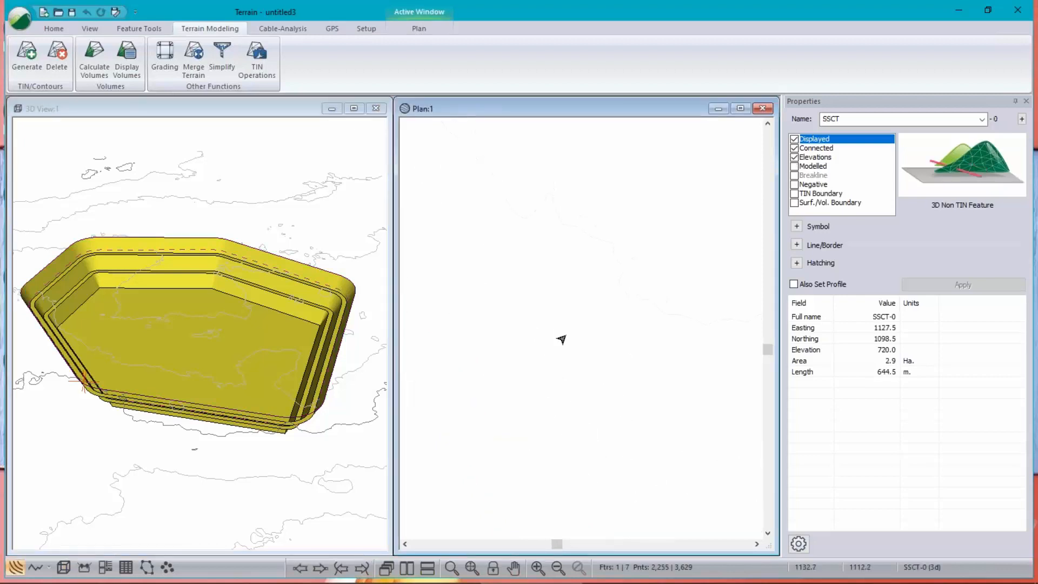
scroll(643, 401, down, 2)
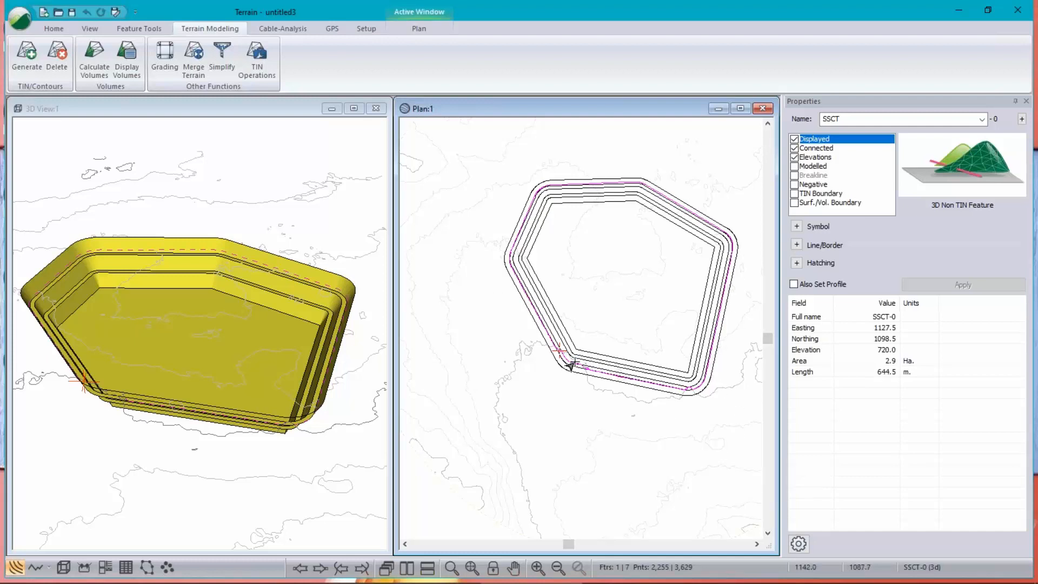
mouse_move(713, 171)
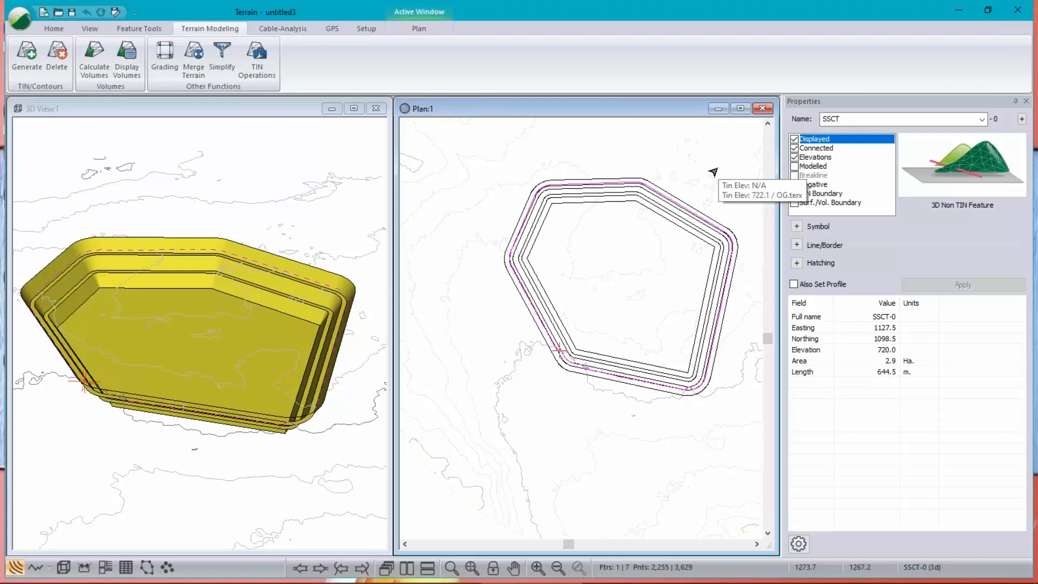
mouse_move(552, 269)
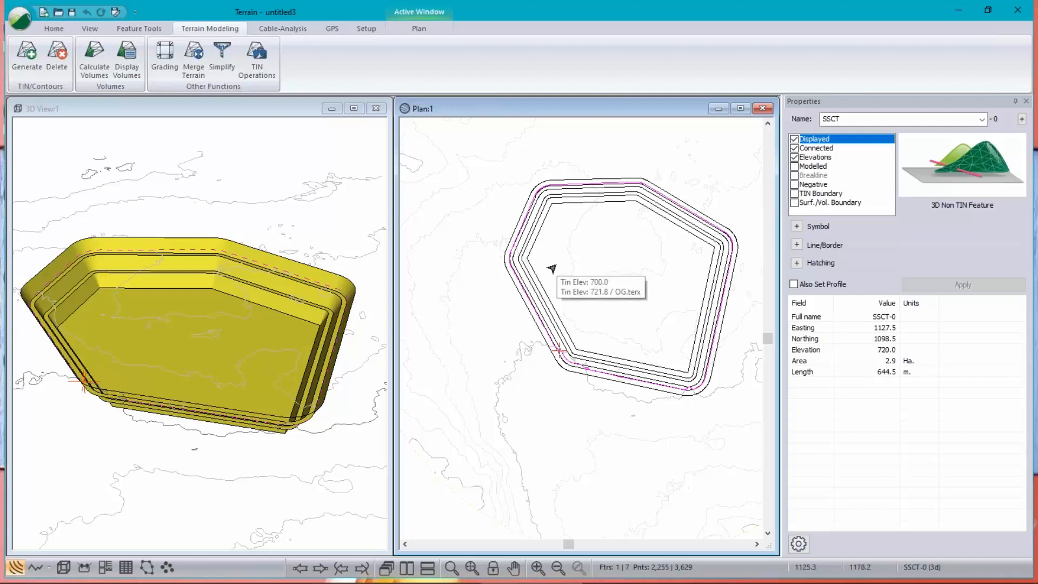
double_click(843, 119)
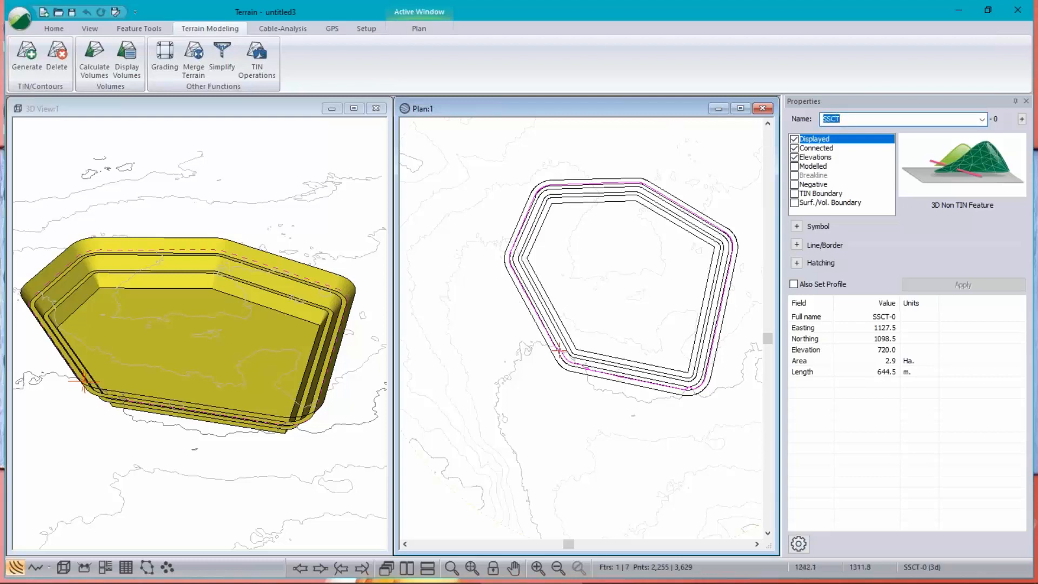
text(PitTop)
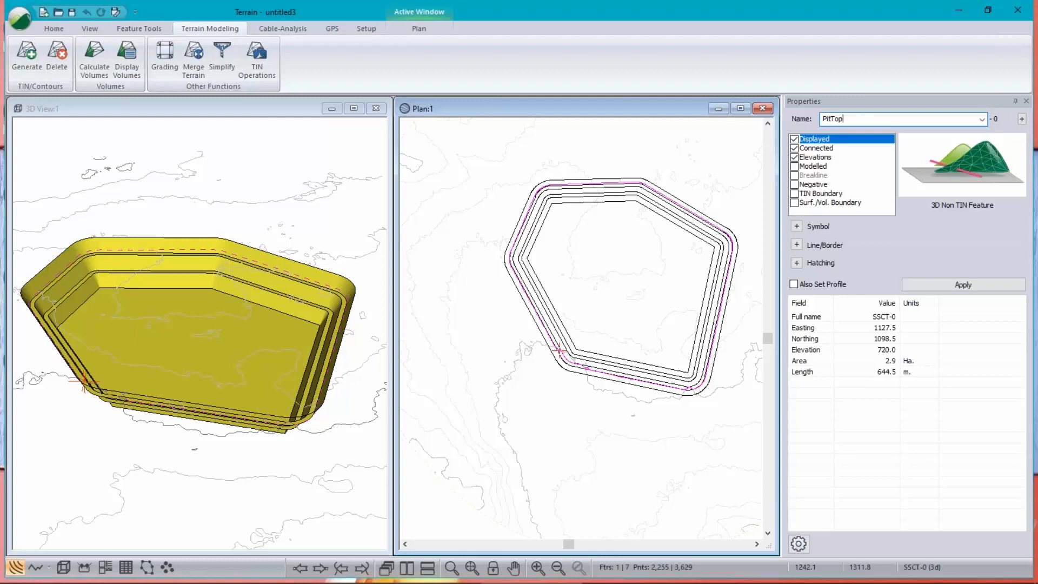
click(801, 166)
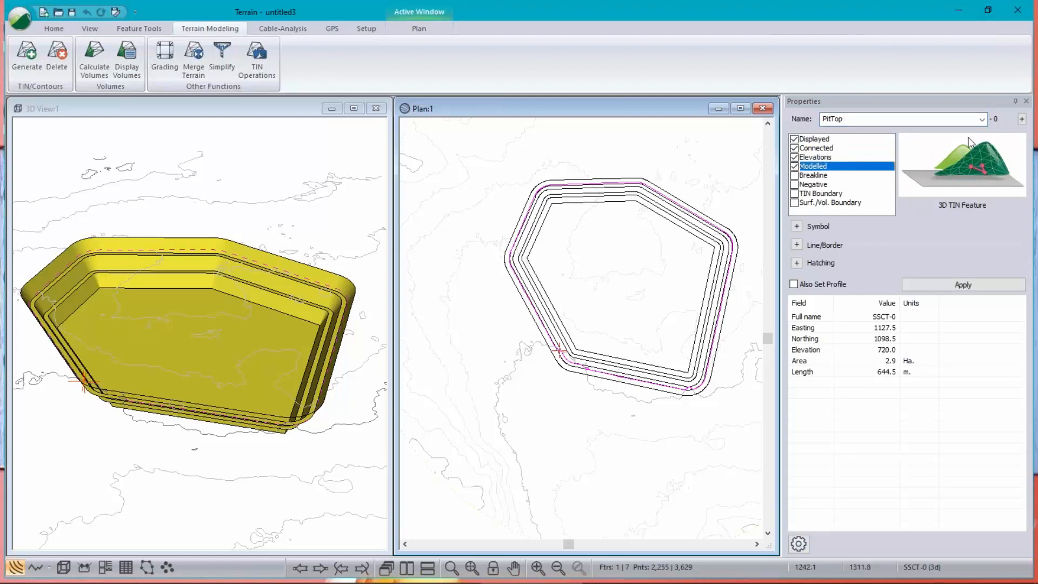
click(794, 194)
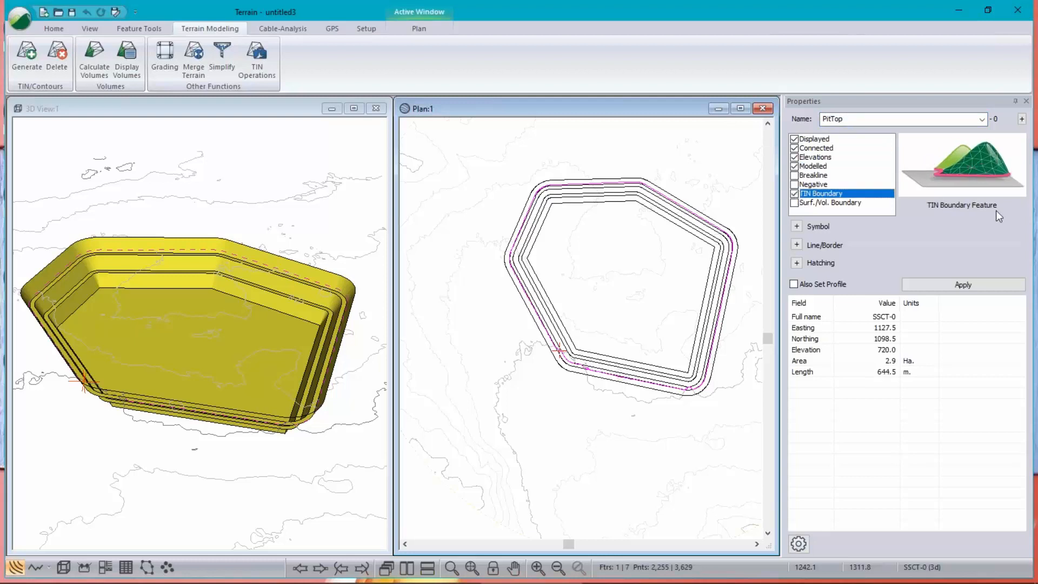
click(976, 288)
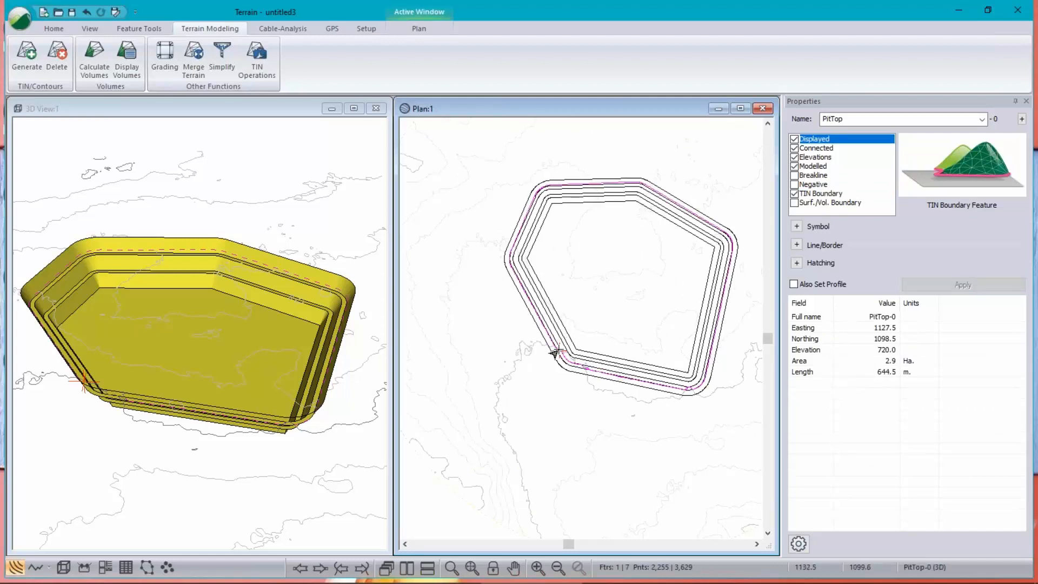
- Break all features that cross the PitTop boundary, including hidden ones, and accept clearing the existing terrain triangles
scroll(562, 354, up, 1)
scroll(608, 383, up, 1)
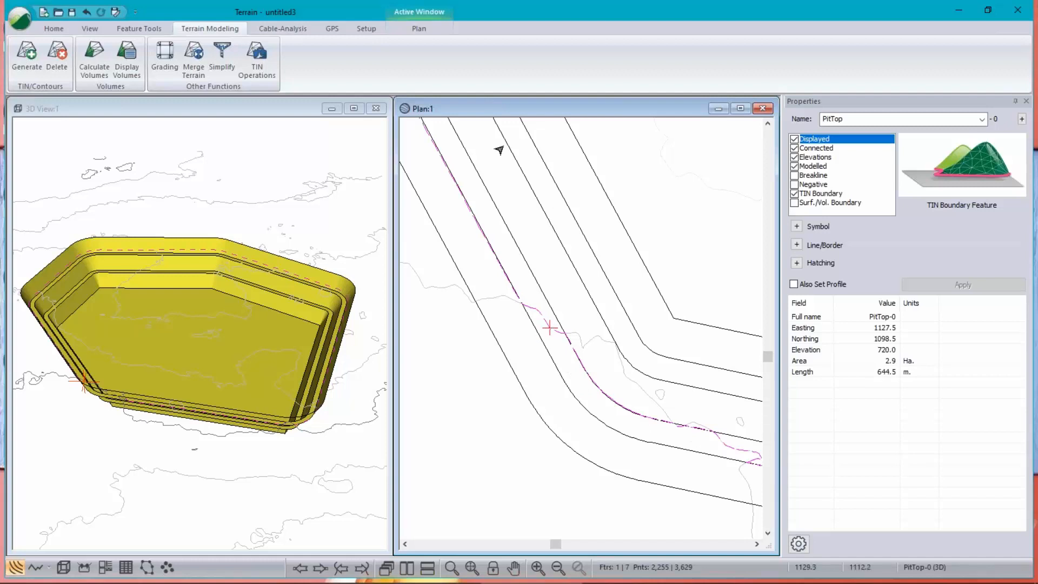
click(144, 31)
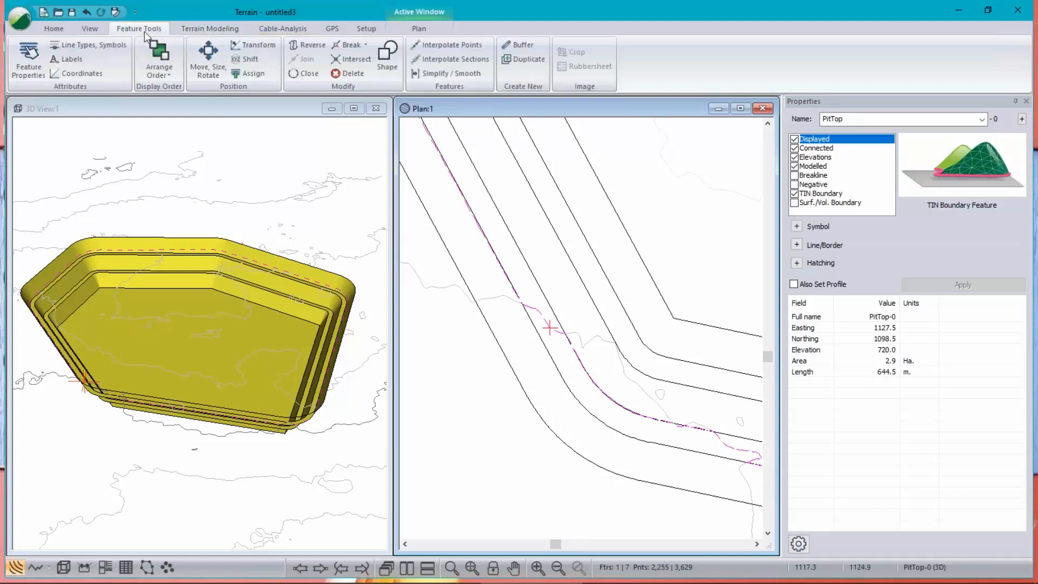
click(349, 45)
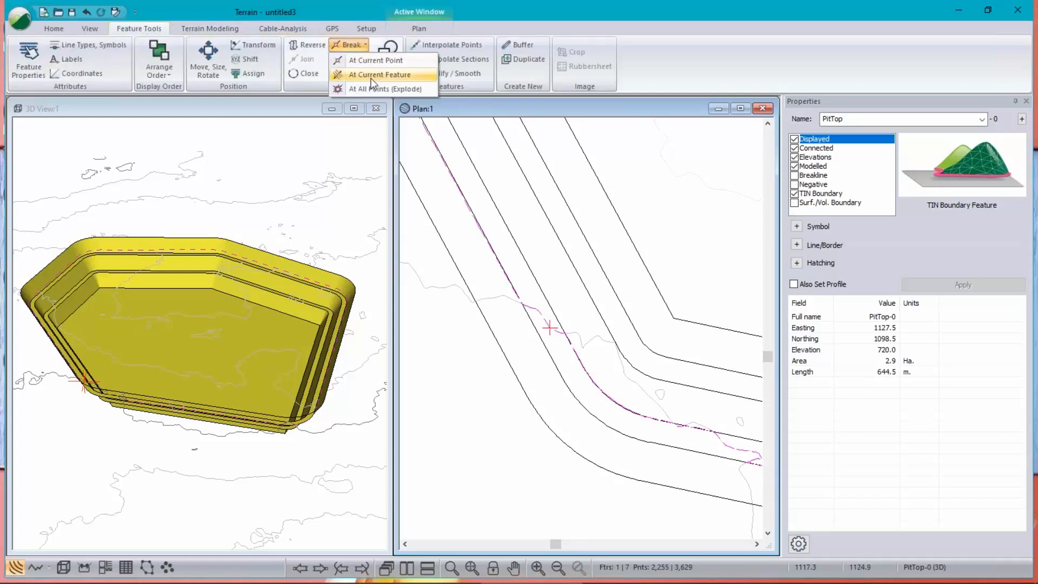
click(378, 75)
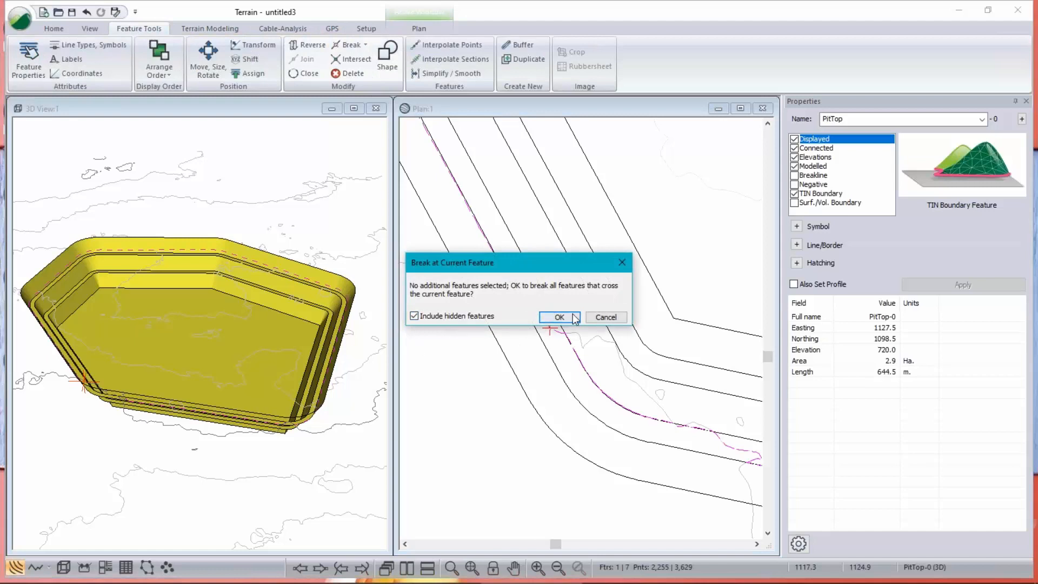
click(560, 318)
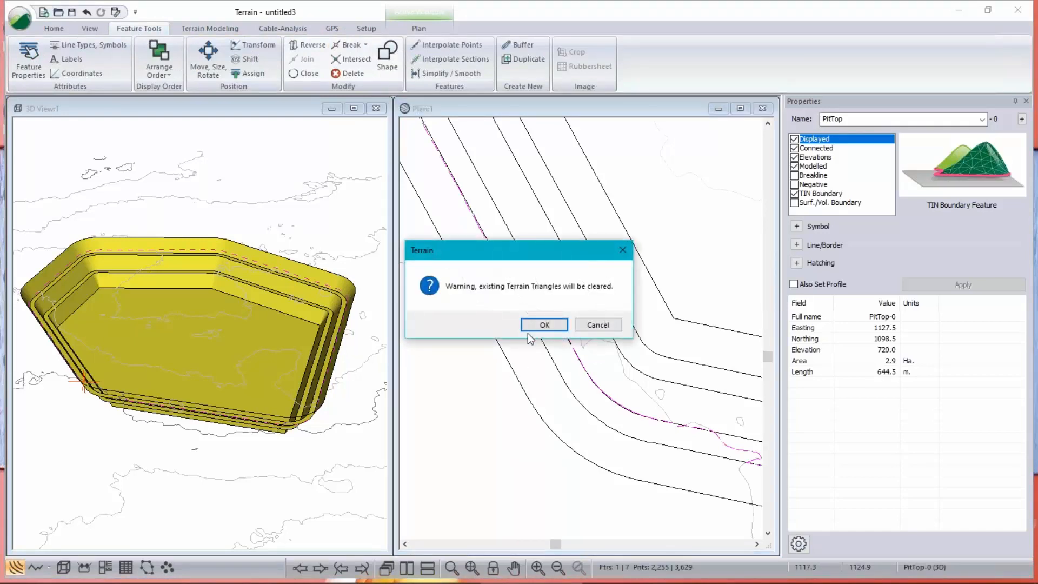
click(545, 325)
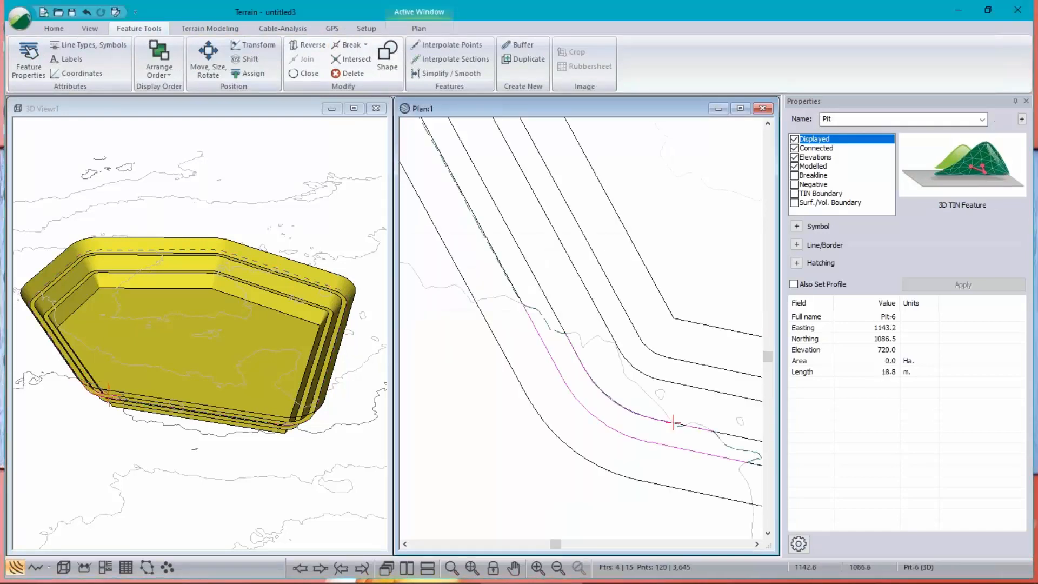
- Select the pit features outside the PitTop line with a boundary selection and delete them
click(547, 323)
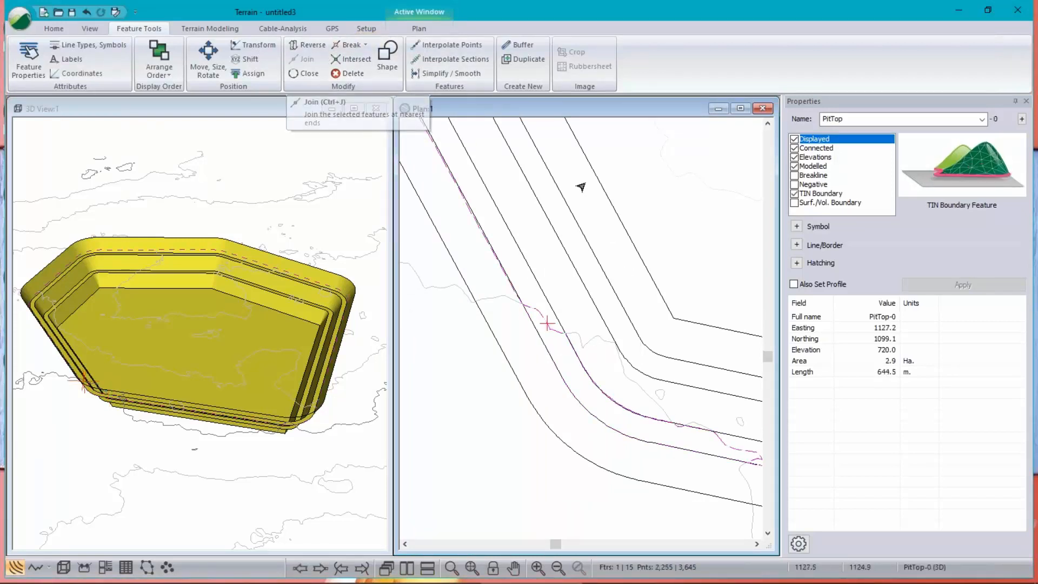
right_click(530, 233)
mouse_move(560, 307)
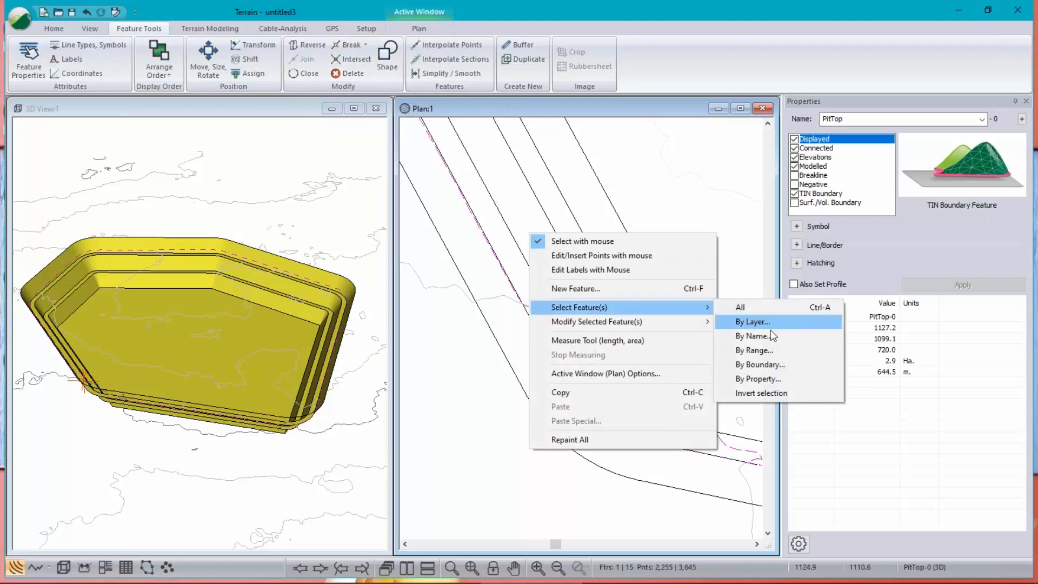
click(751, 365)
click(525, 272)
click(425, 328)
click(507, 358)
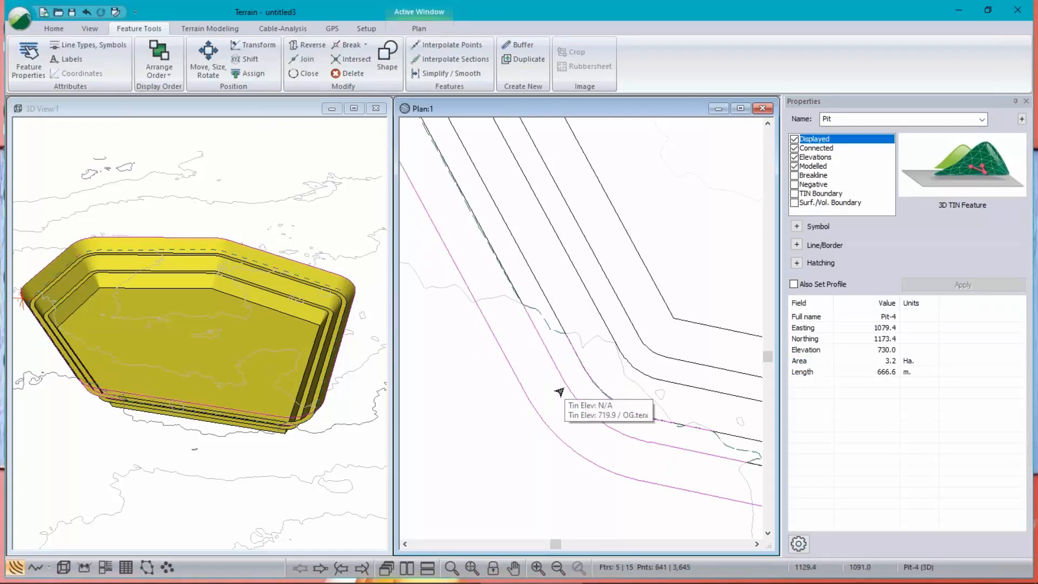
key(Delete)
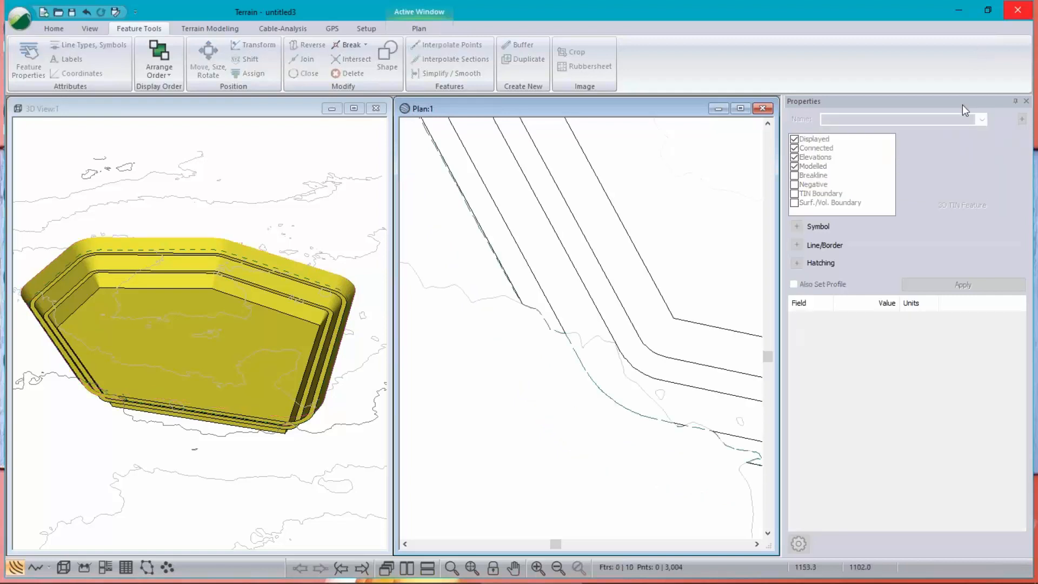
- Regenerate the terrain triangles for the trimmed pit without major or minor contours and inspect the surface in 3D
scroll(606, 224, up, 3)
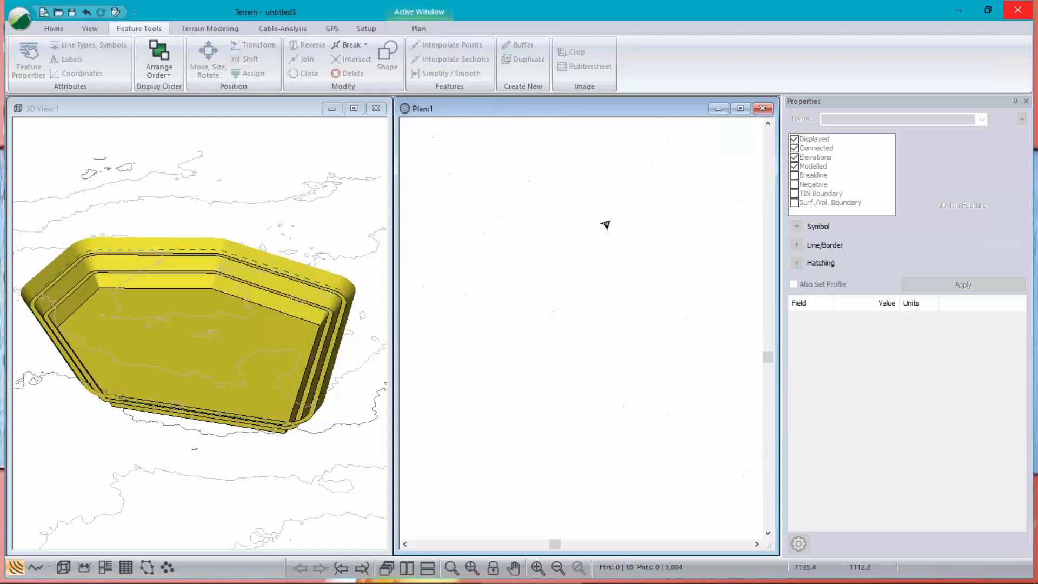
scroll(612, 194, up, 1)
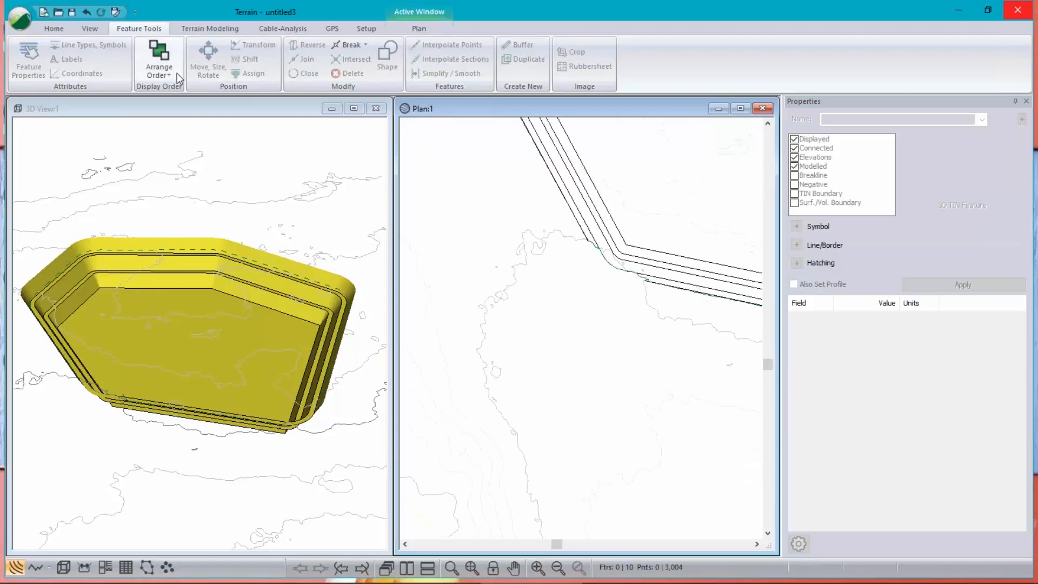
click(209, 28)
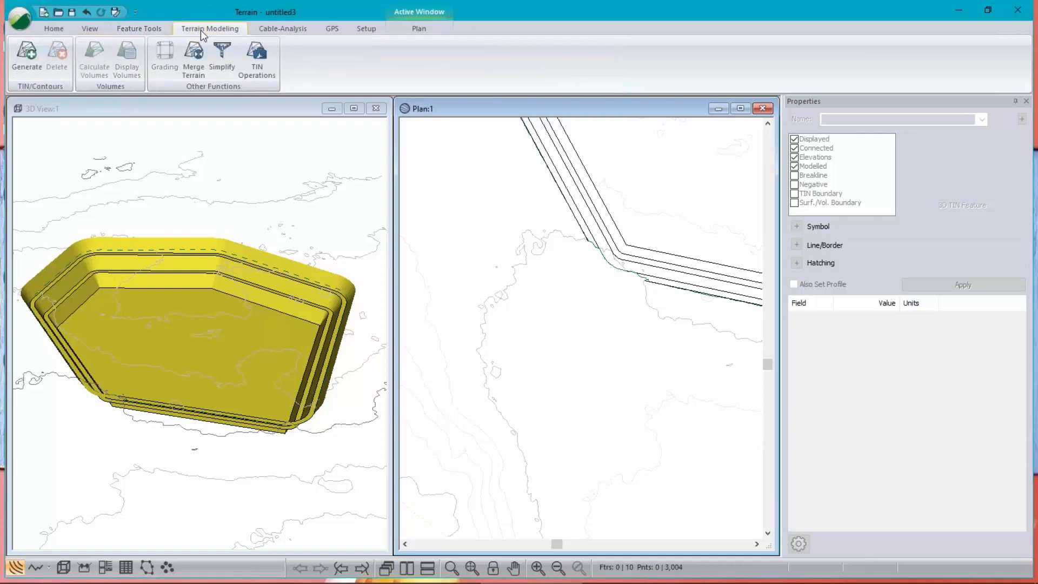
click(38, 68)
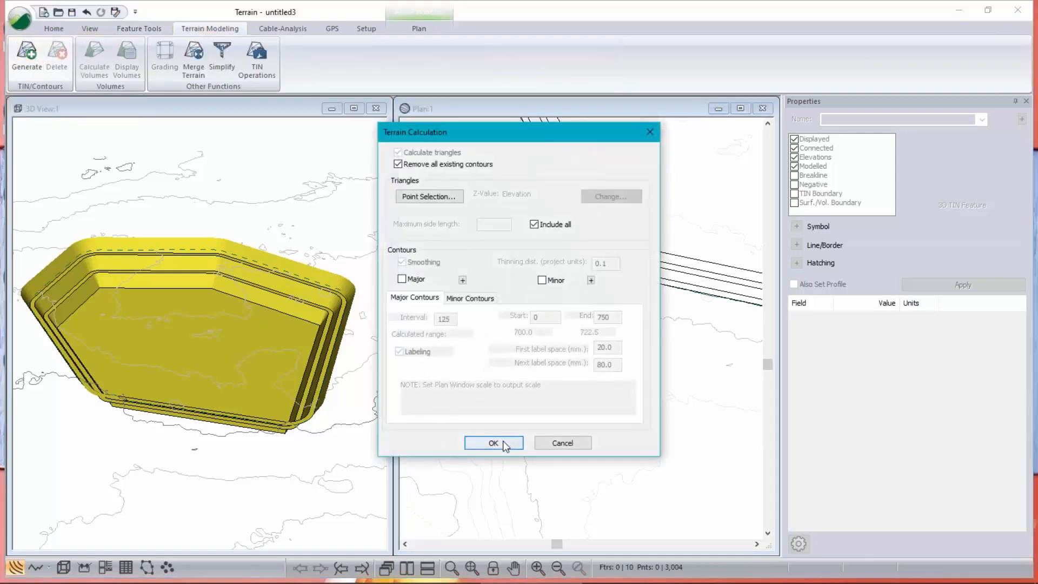
click(491, 441)
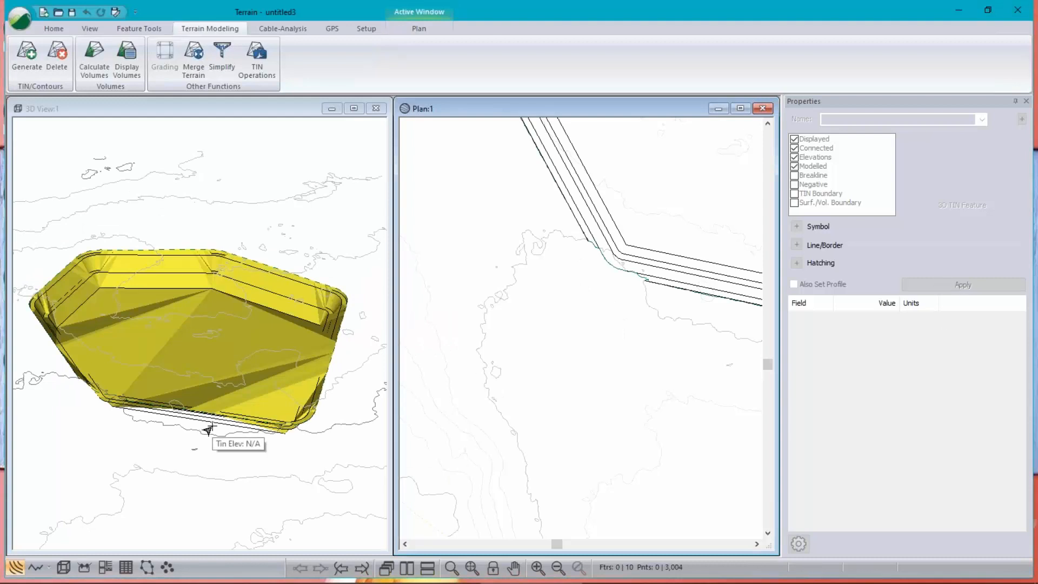
drag(260, 416, 169, 348)
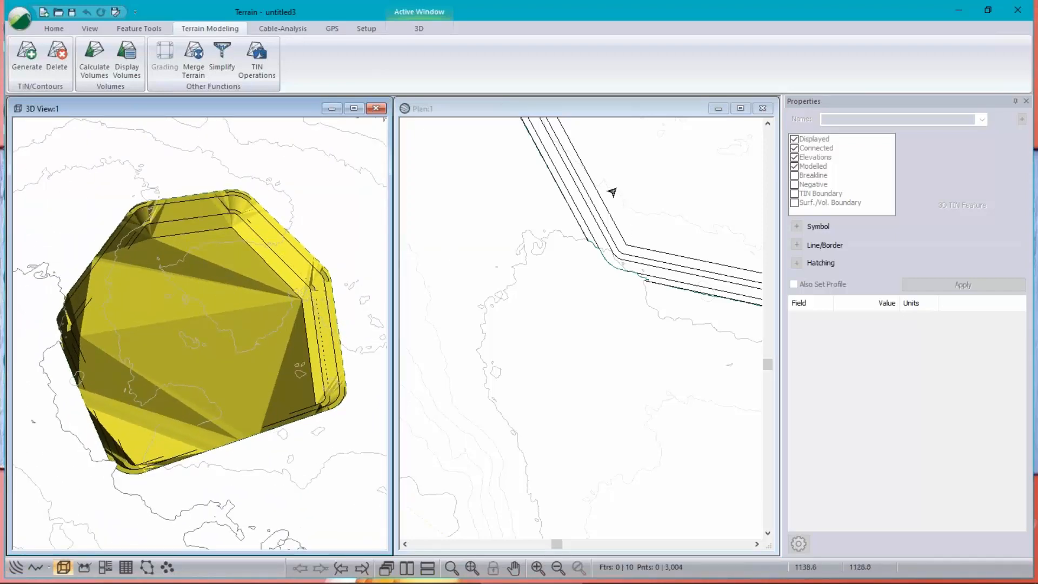
- Set the pit lines crossing its southwest wall as breaklines and regenerate the terrain triangles
click(563, 190)
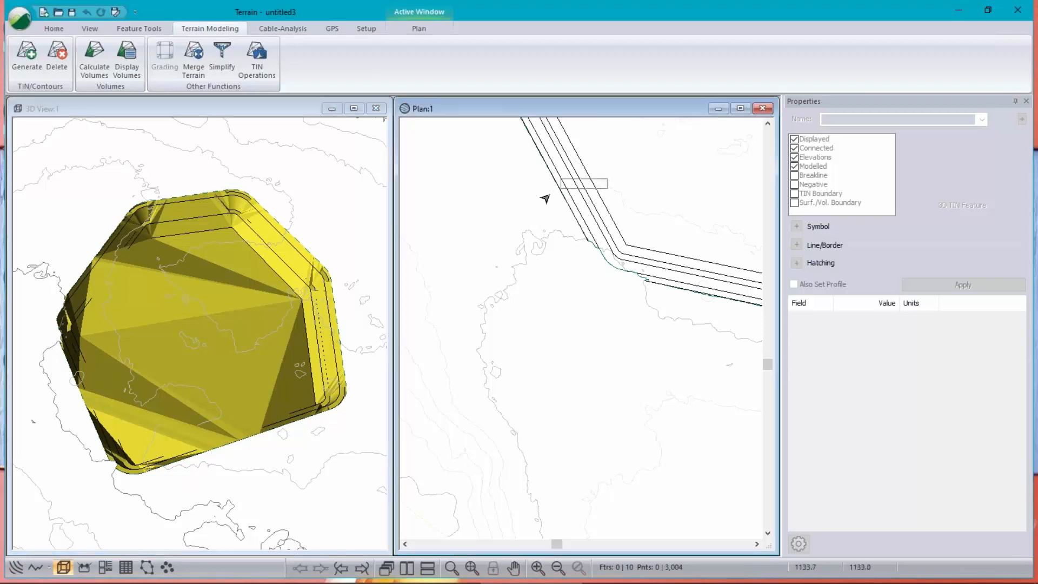
click(794, 176)
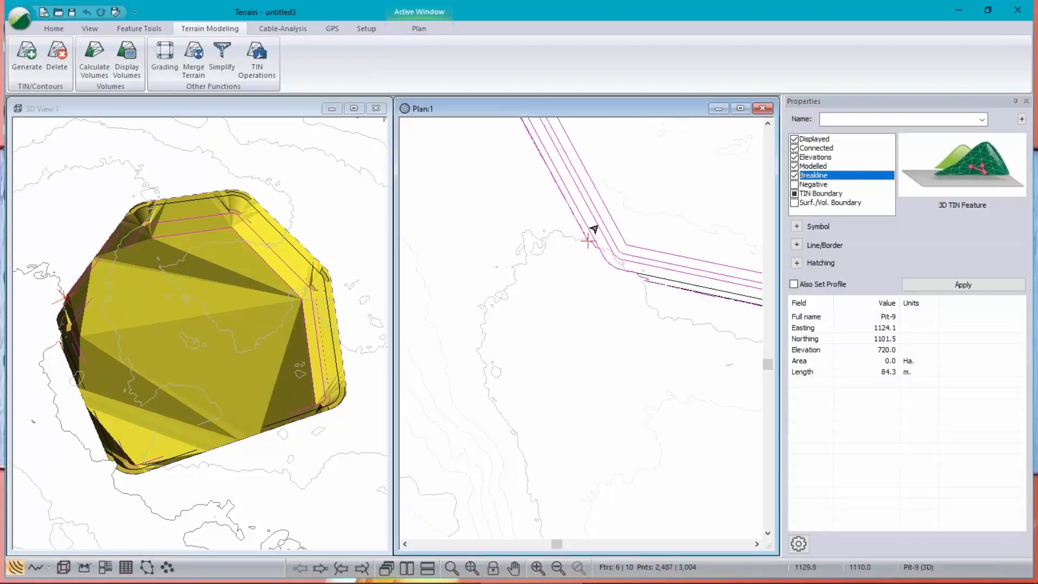
mouse_move(603, 216)
mouse_move(562, 200)
click(968, 284)
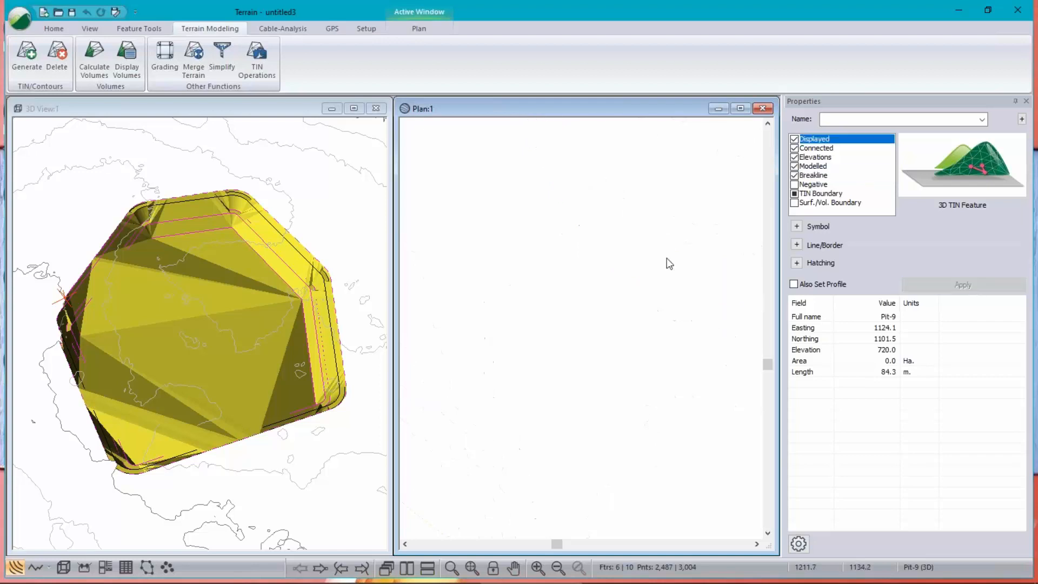
click(27, 54)
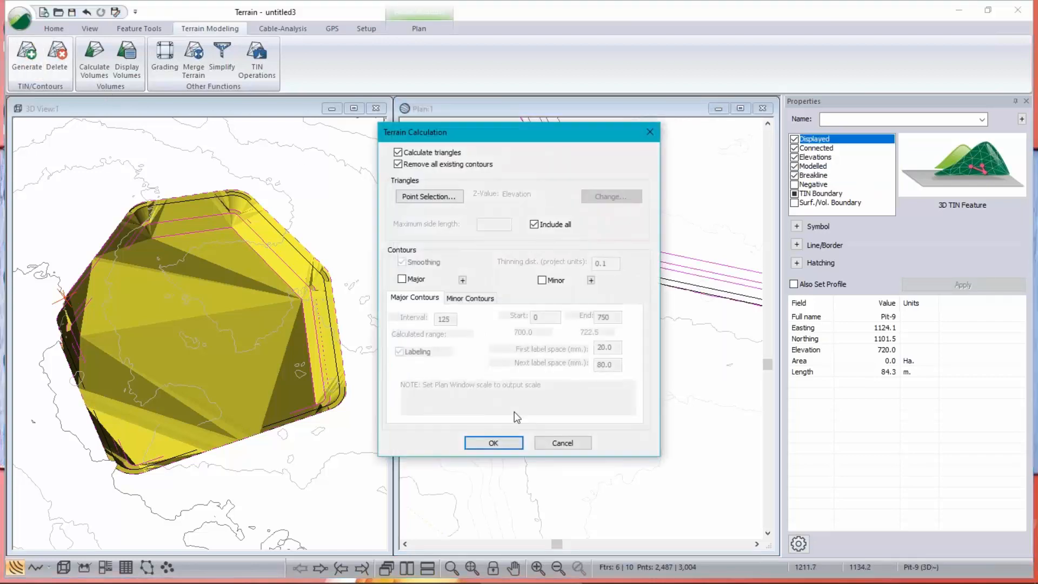
key(Return)
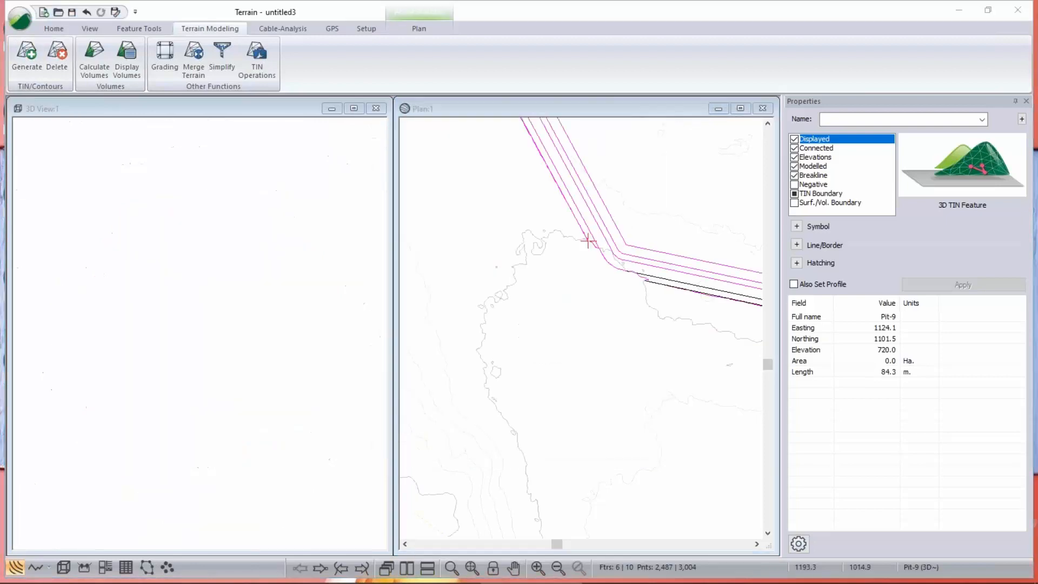
- Examine the regenerated pit's benches, walls and trimmed top edge in 3D
middle_drag(215, 388, 209, 322)
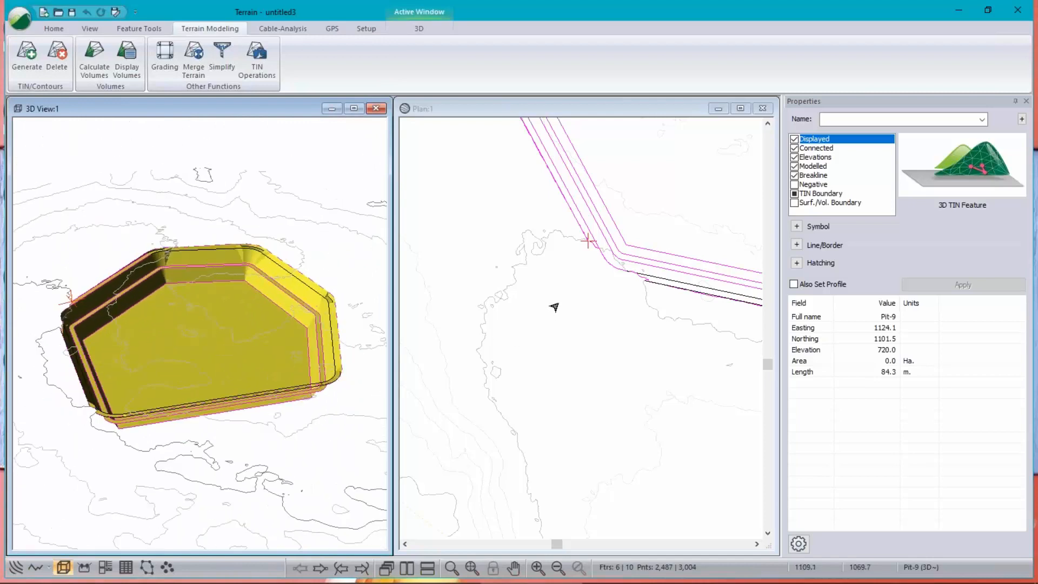
scroll(583, 314, up, 2)
scroll(582, 314, down, 3)
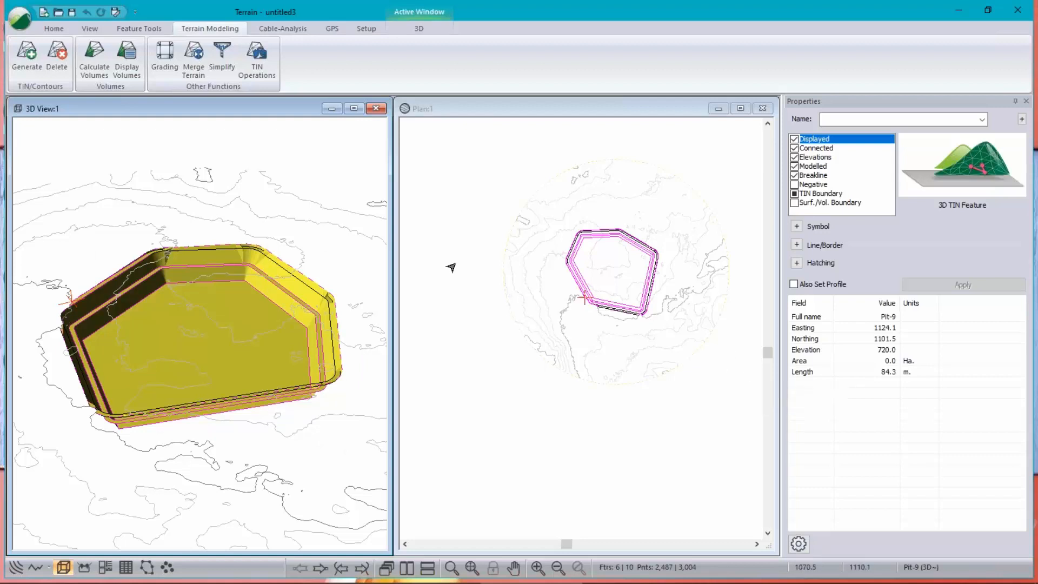
scroll(114, 278, up, 2)
scroll(114, 278, up, 1)
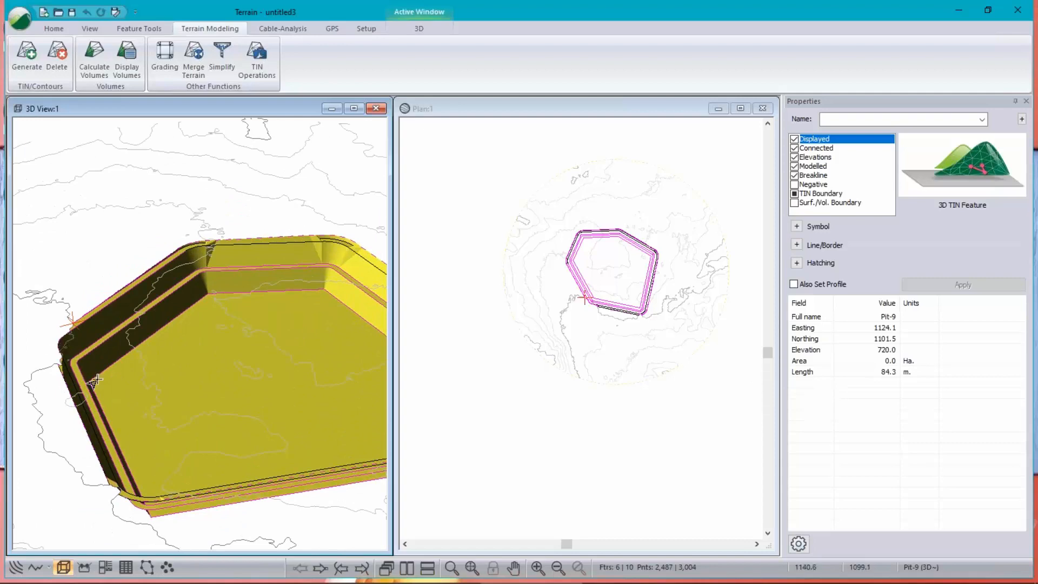
scroll(325, 359, down, 1)
scroll(324, 360, down, 2)
drag(349, 369, 387, 333)
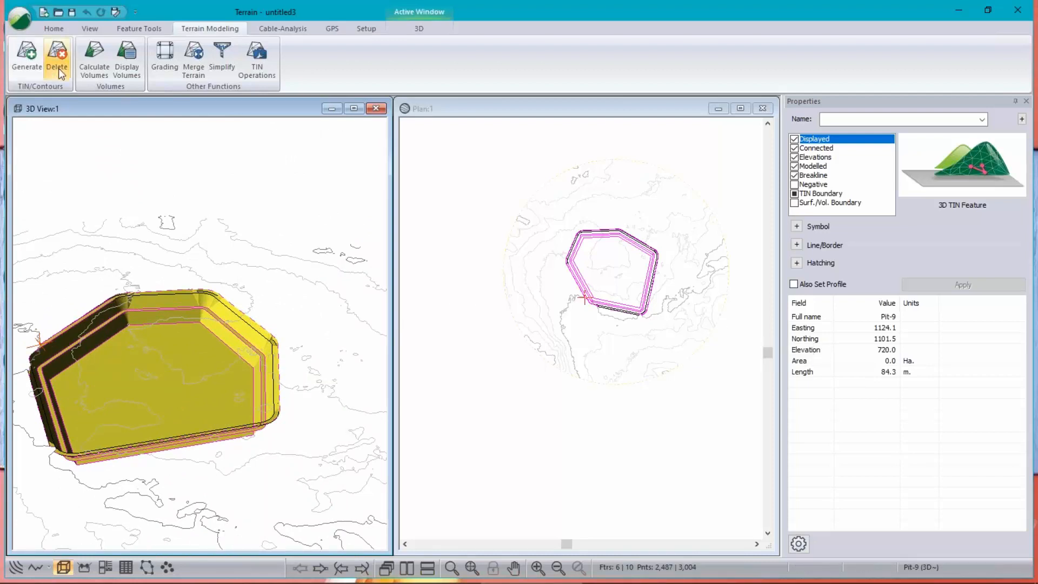
- Recalculate the volumes between the trimmed pit and OG.terx without intersection features, review the cut and fill totals, and close the report
click(94, 60)
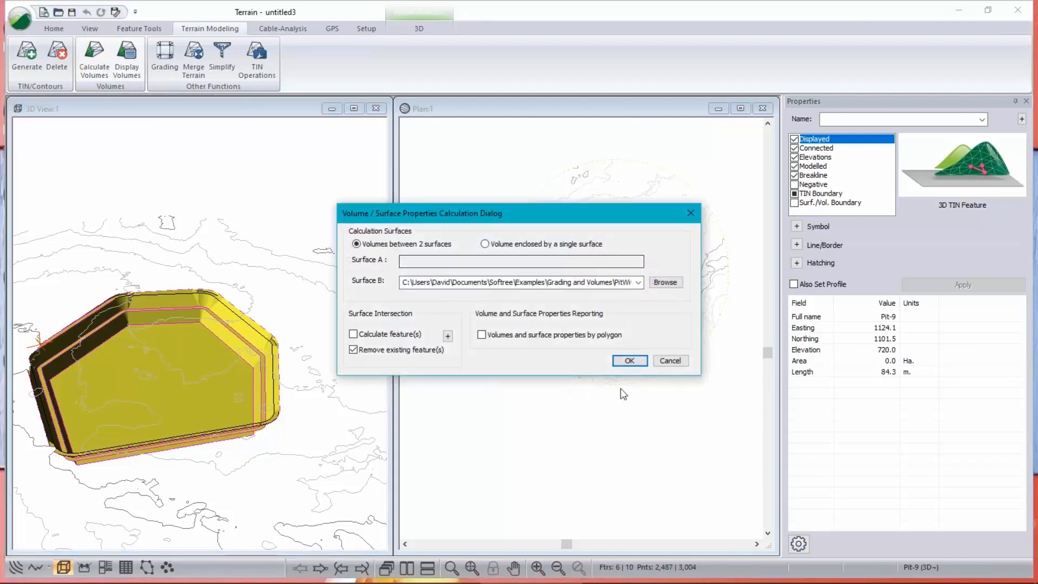
click(629, 362)
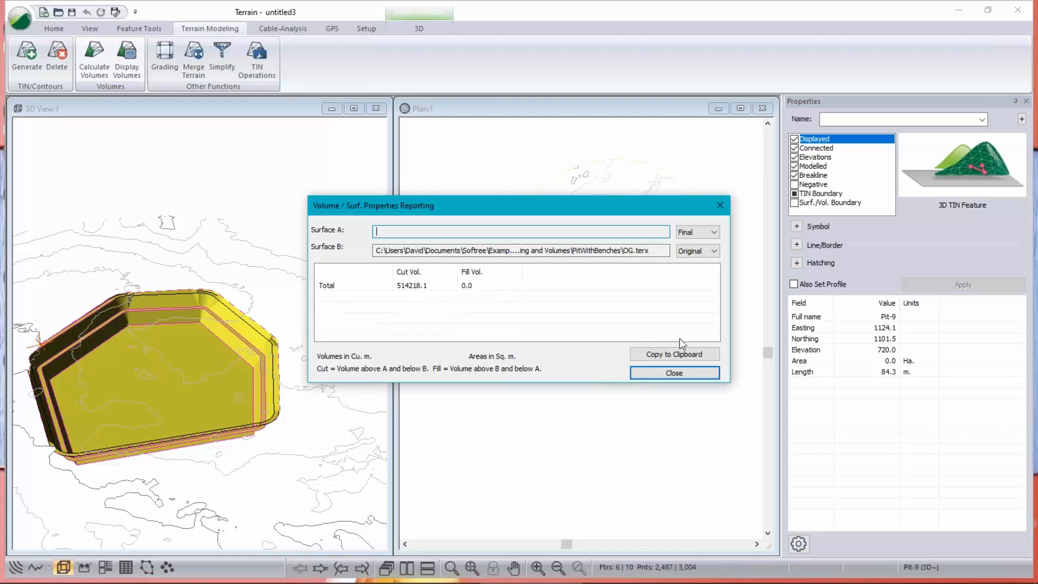
click(697, 372)
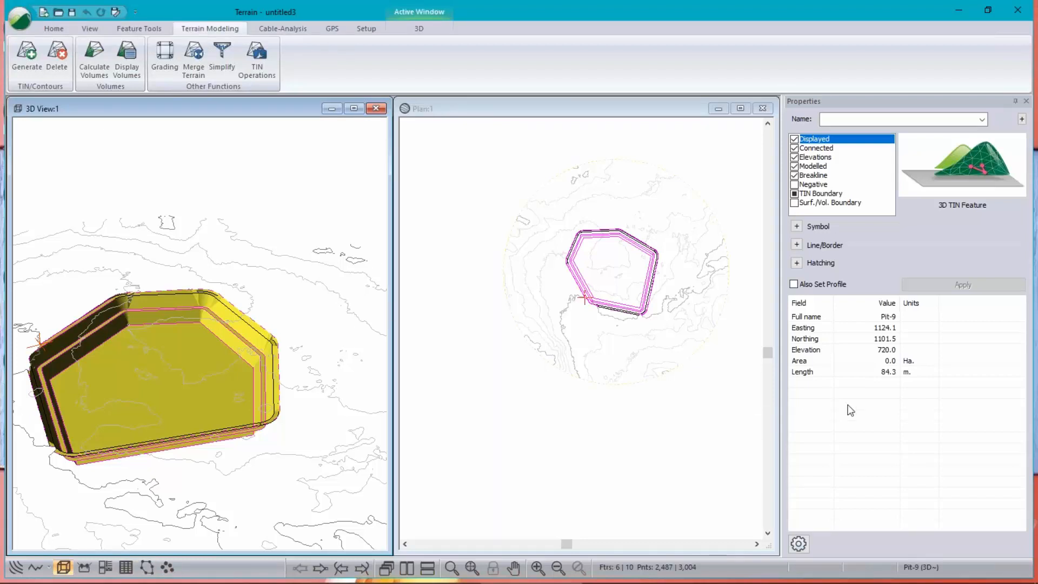
- Save the terrain model as pit_demo in the PitWithBenches folder
key(ctrl+s)
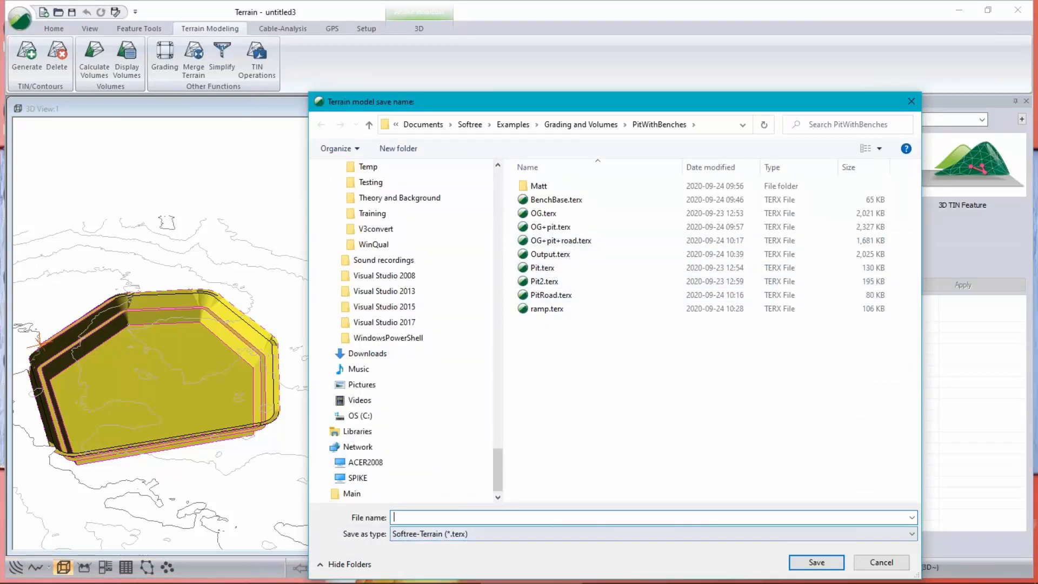
text(pit)
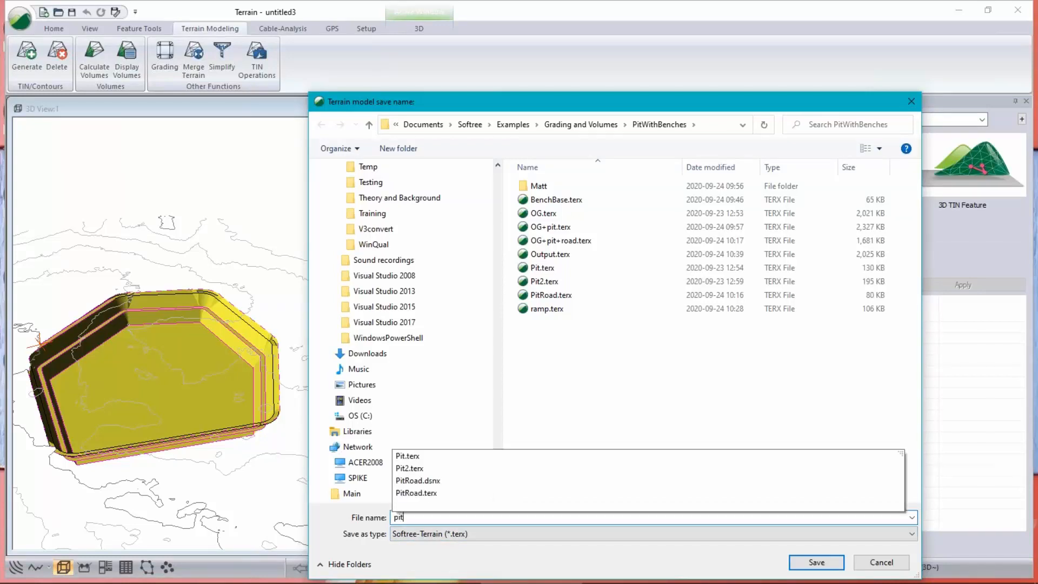
text(_demo)
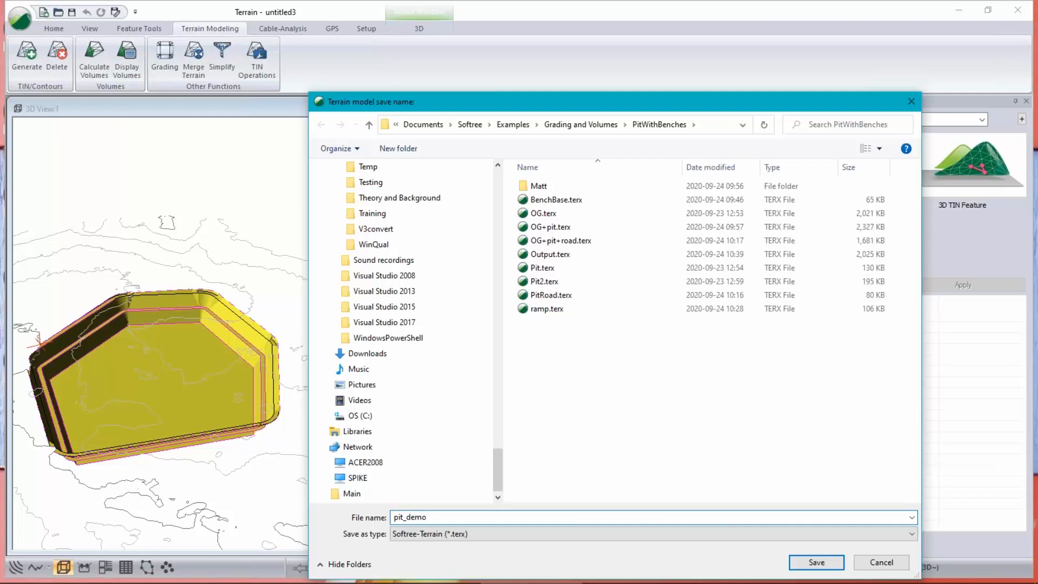
click(808, 564)
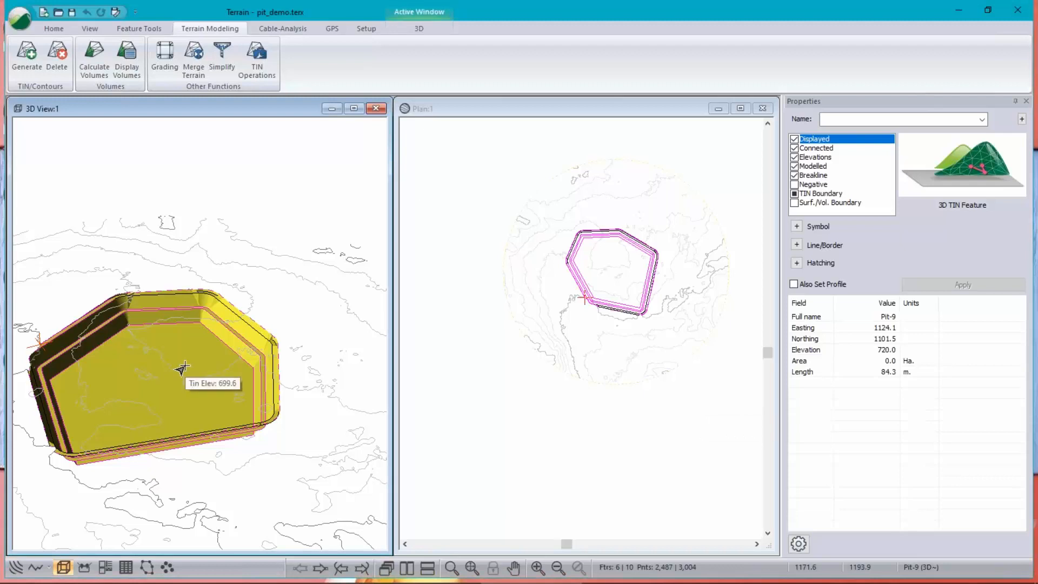
- Open the recent Quarry model pile.terx and replace it with OG.terx from the PitWithBenches folder
click(19, 19)
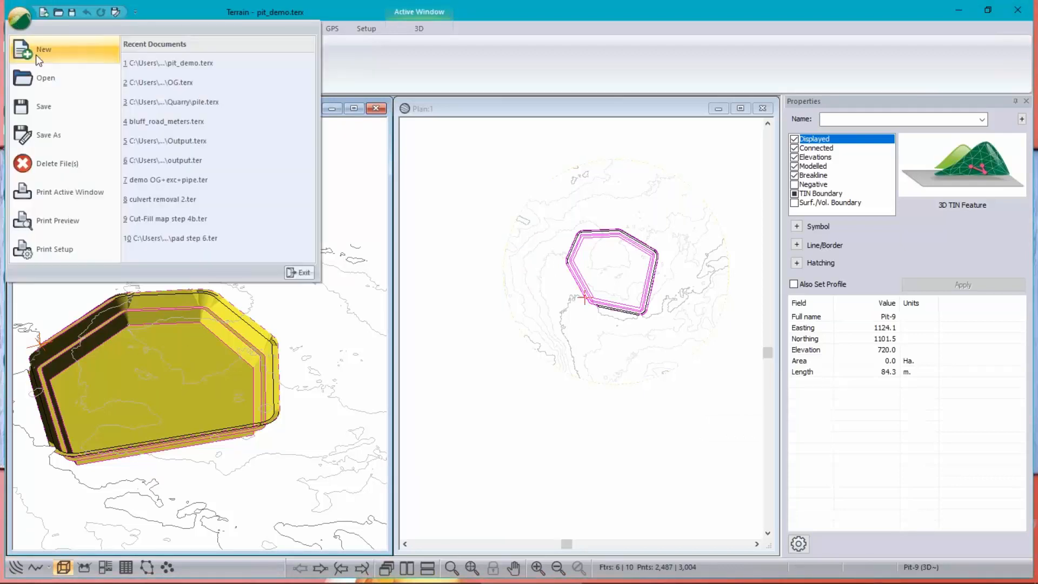
click(167, 100)
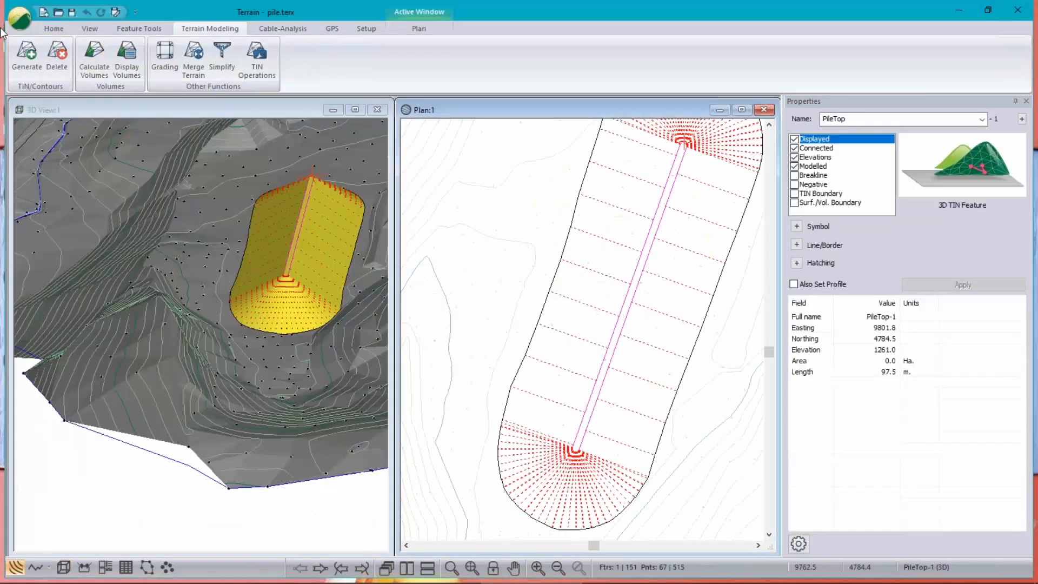
click(20, 20)
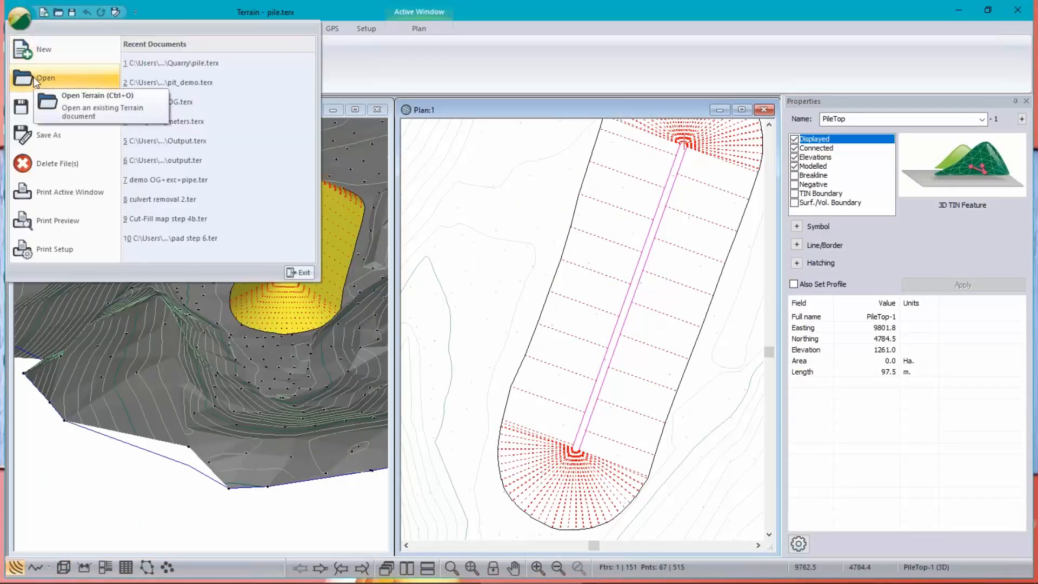
click(34, 80)
double_click(566, 217)
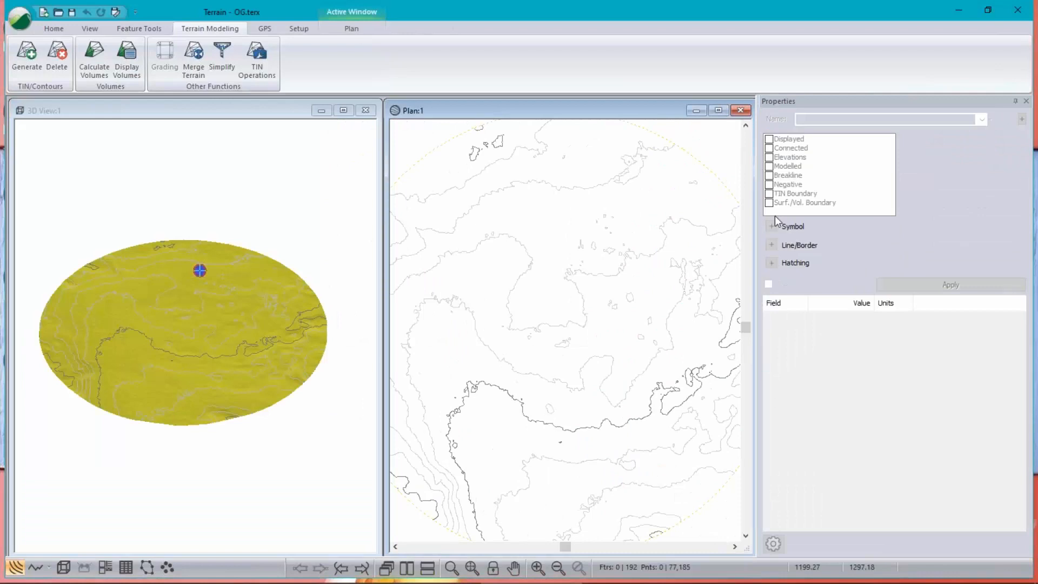
- Save a copy of the original ground model as OG+pit_demo in the PitWithBenches folder
click(20, 19)
click(40, 138)
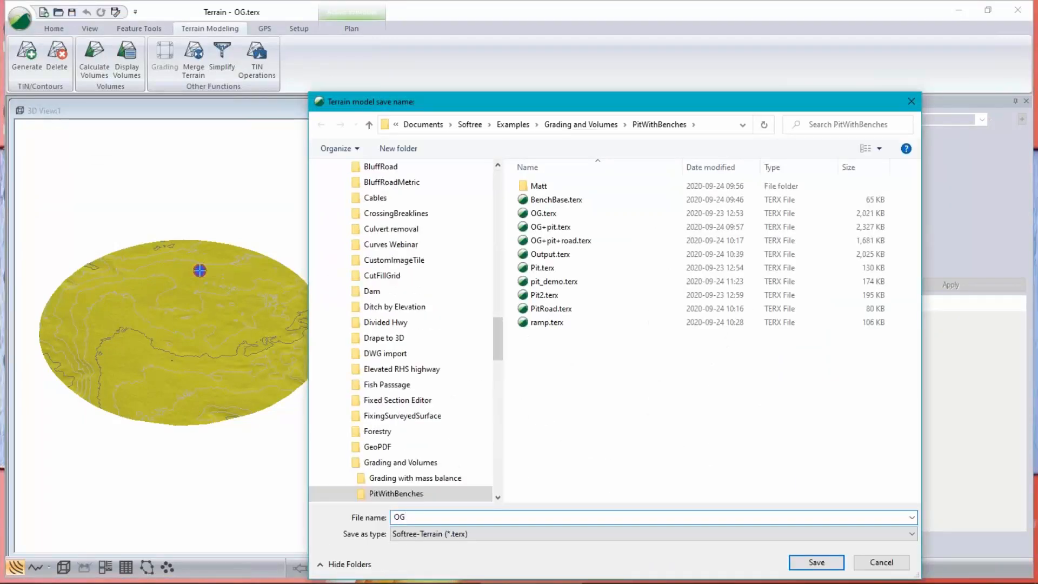
text(+pit)
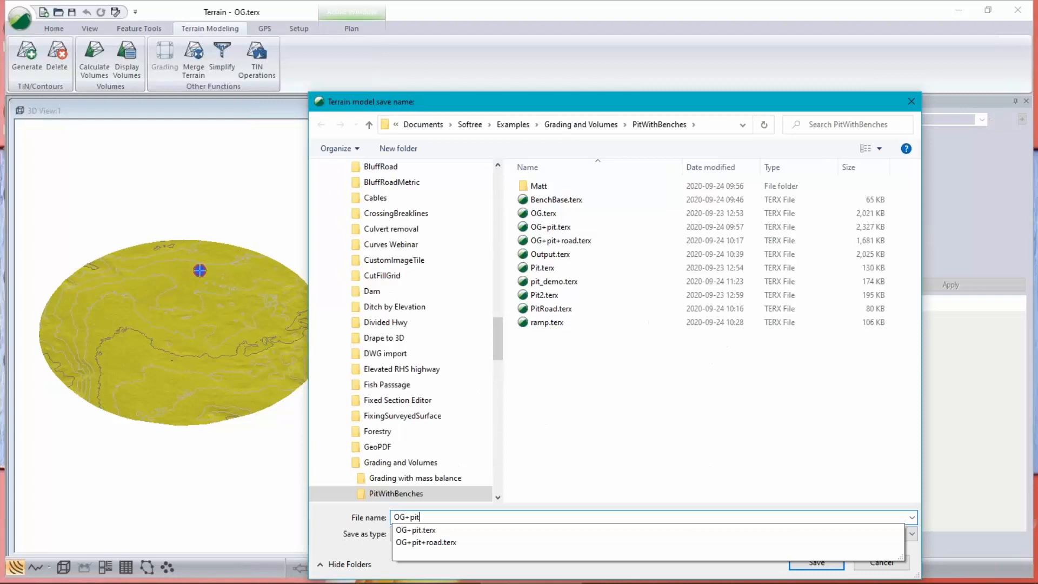
text(_demo)
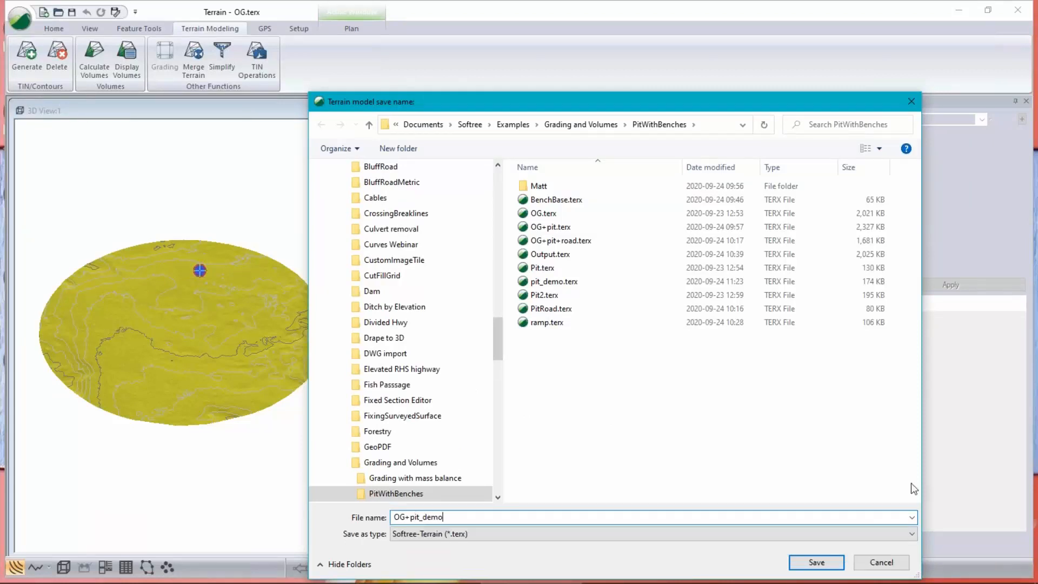
click(809, 568)
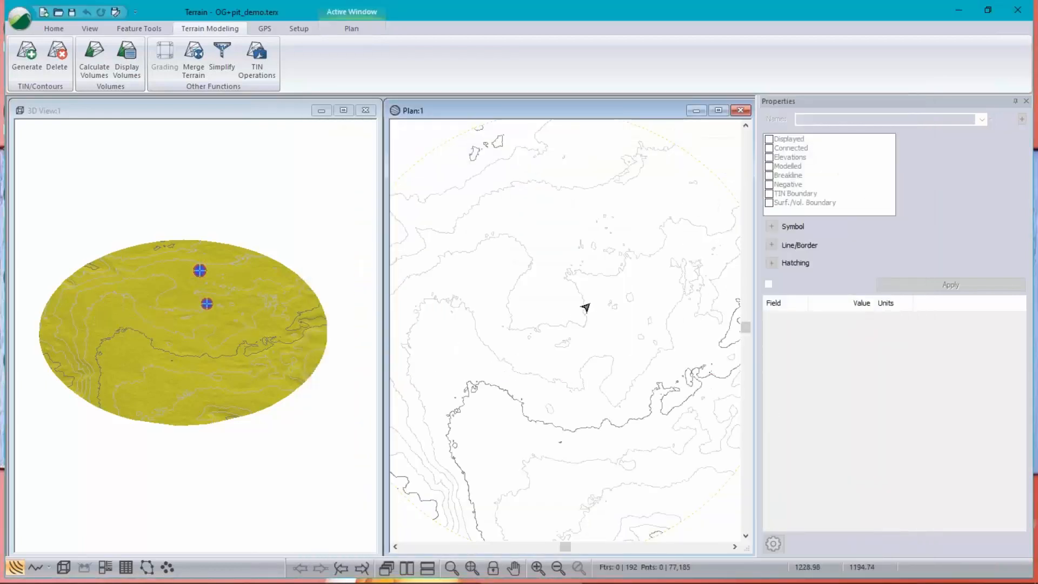
- Try to merge pit_demo.terx into the OG+pit_demo terrain, picking it from the file list sorted by modification date
mouse_move(585, 308)
click(193, 54)
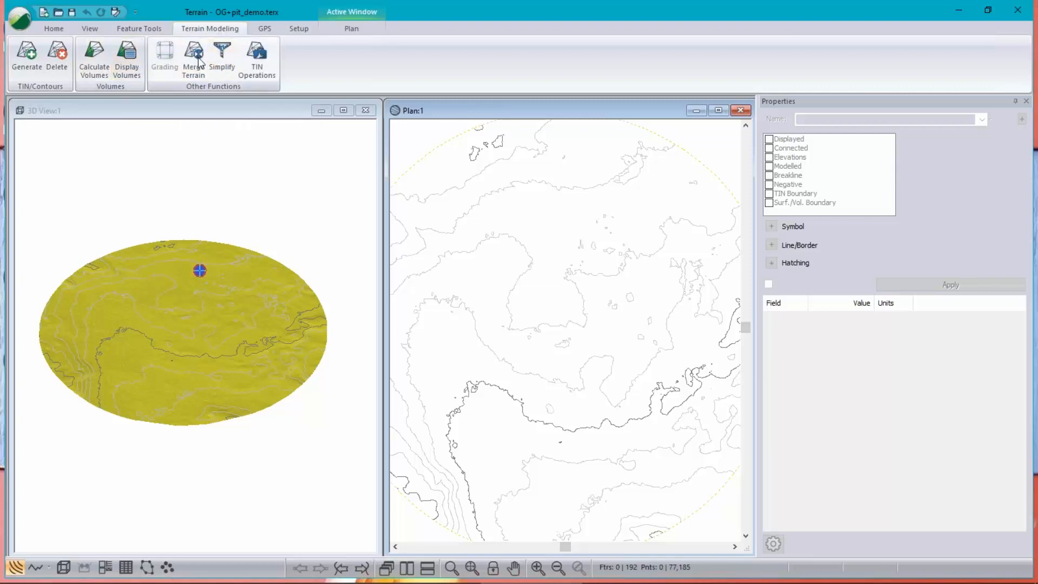
click(658, 297)
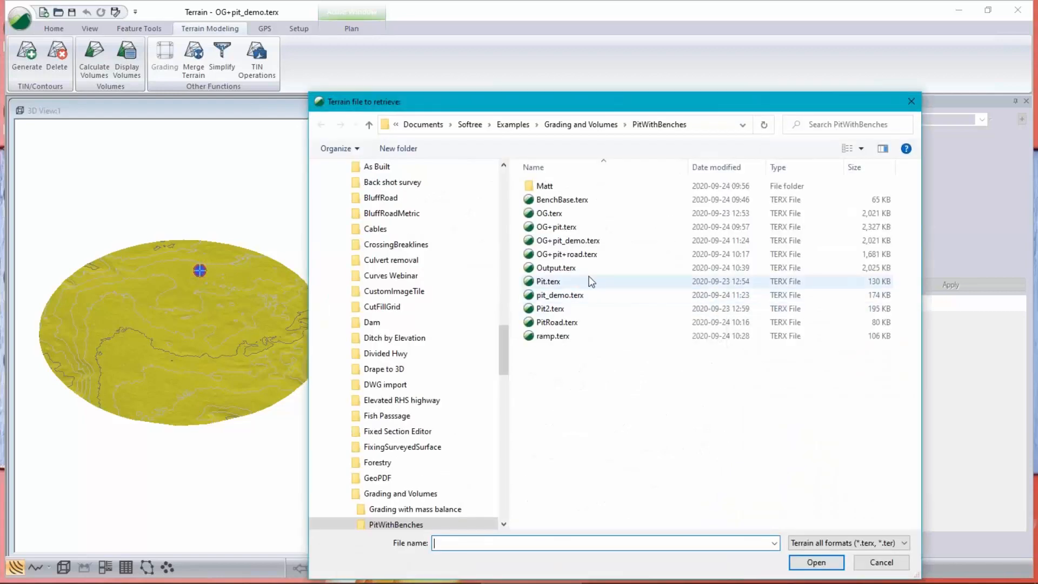
click(739, 168)
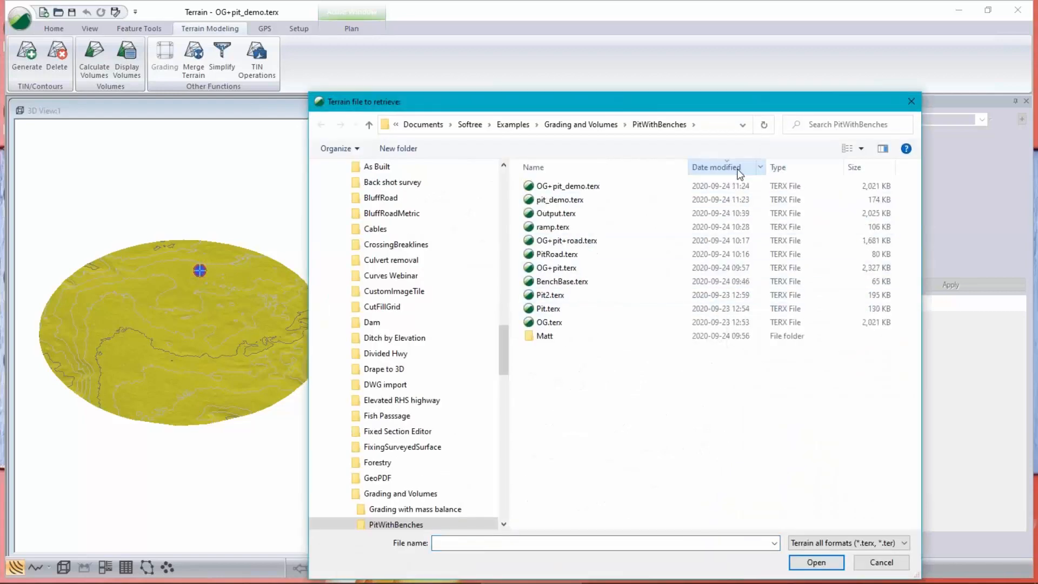
click(561, 198)
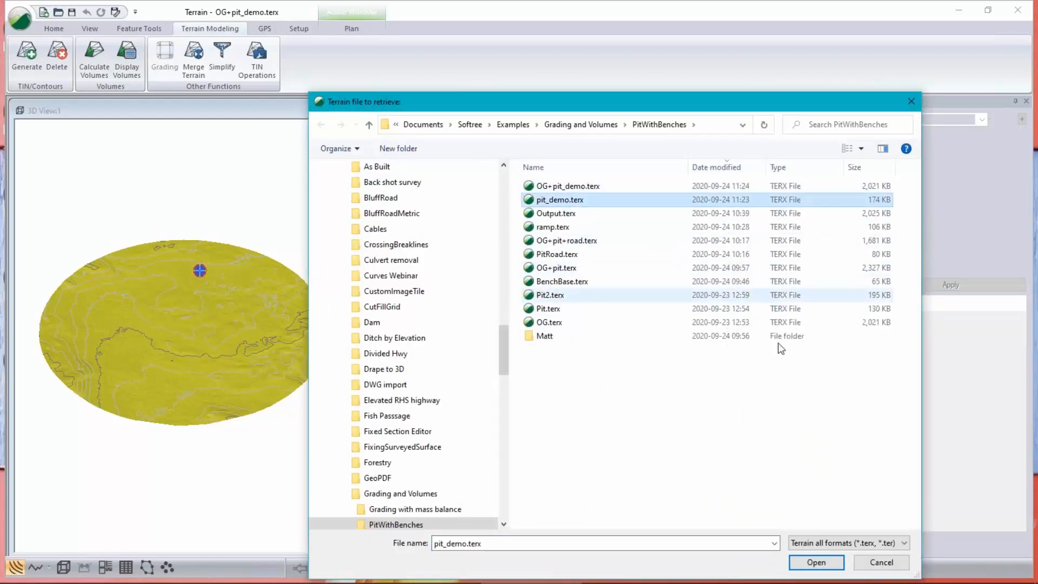
click(815, 562)
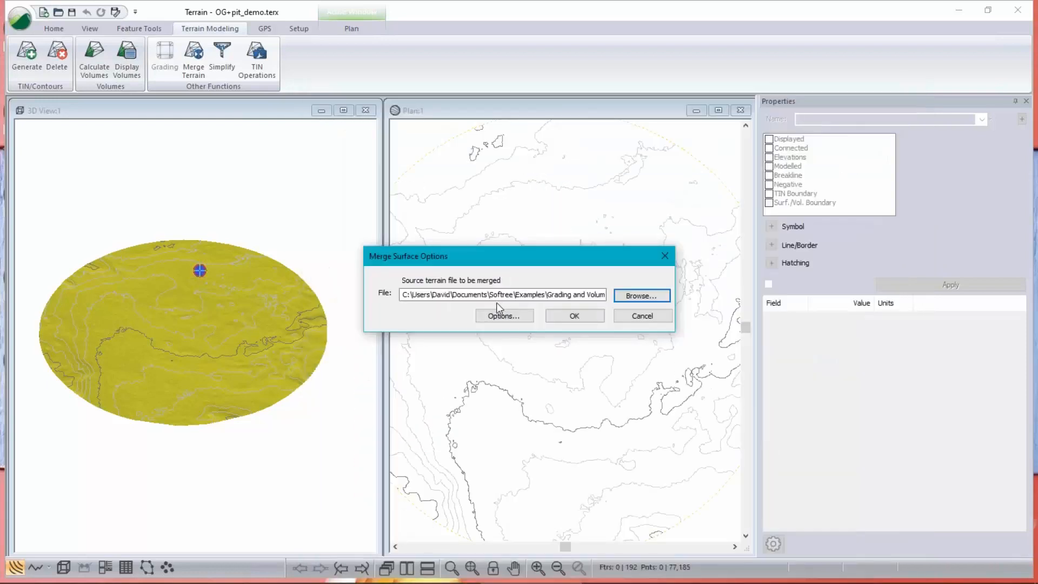
click(575, 318)
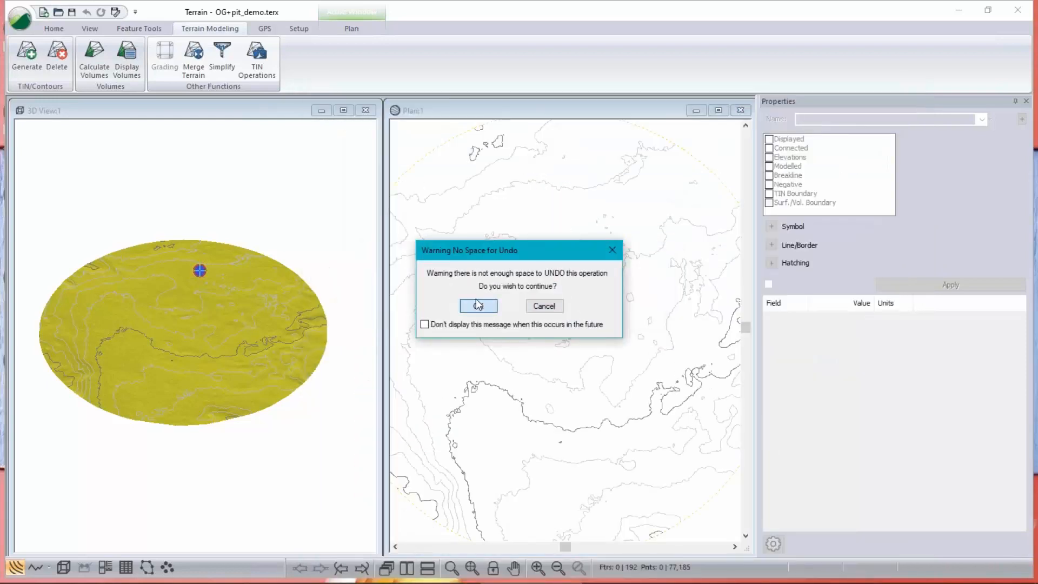
click(478, 305)
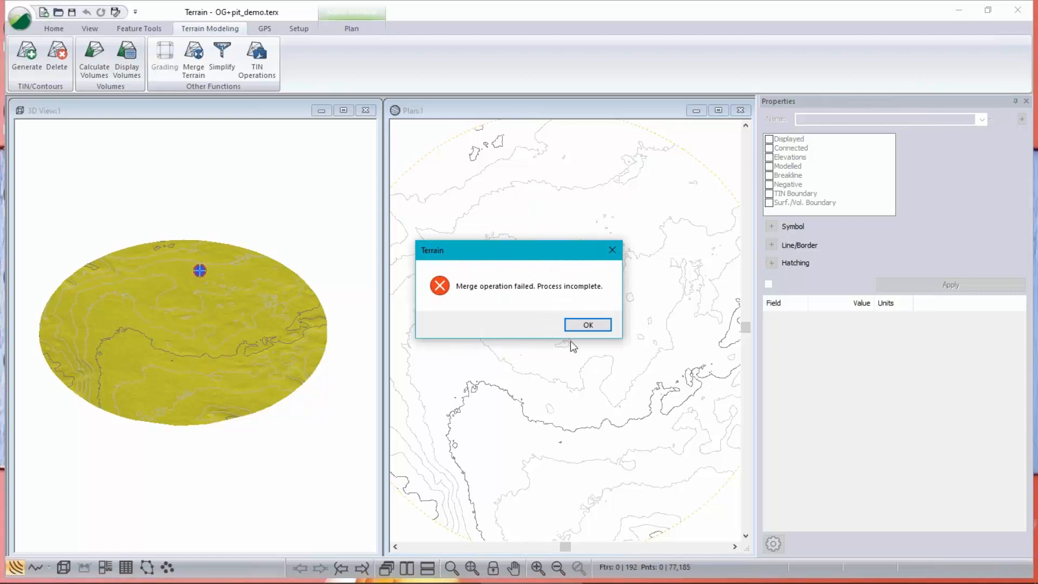
click(608, 328)
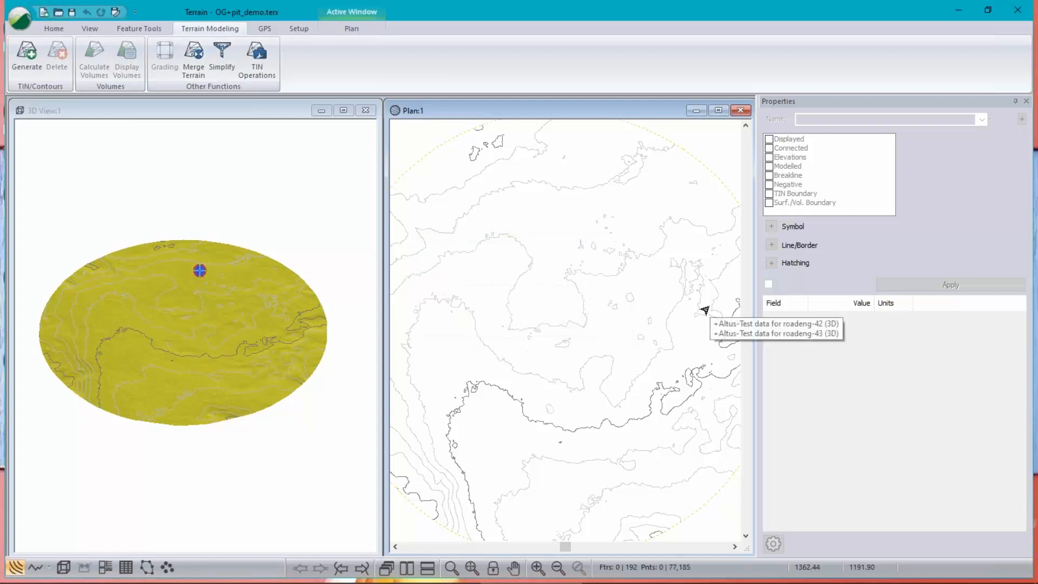
- Open pit_demo.terx from the PitWithBenches folder, saving the changes to the current terrain
click(16, 19)
click(457, 288)
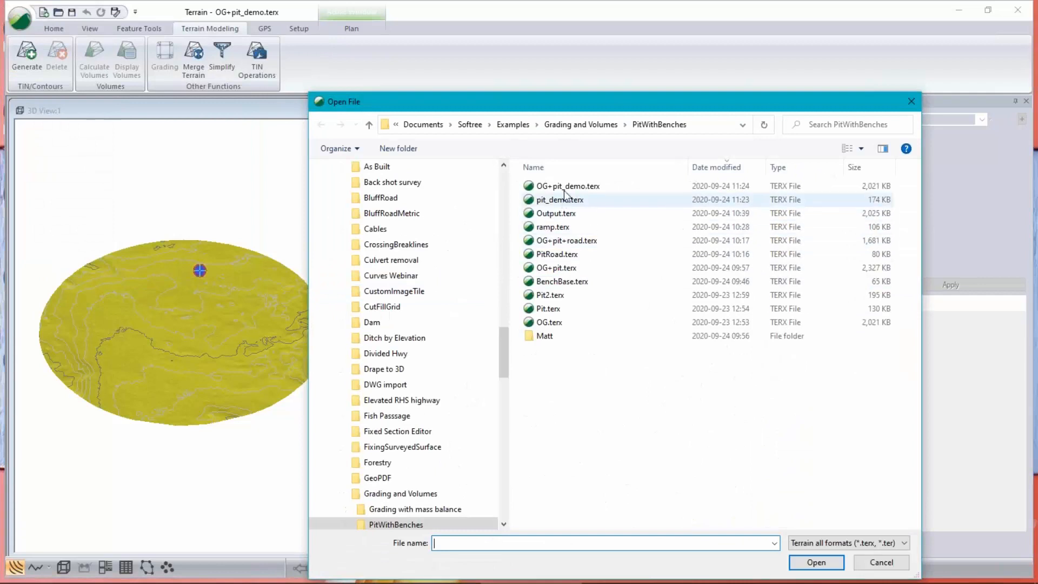
click(562, 200)
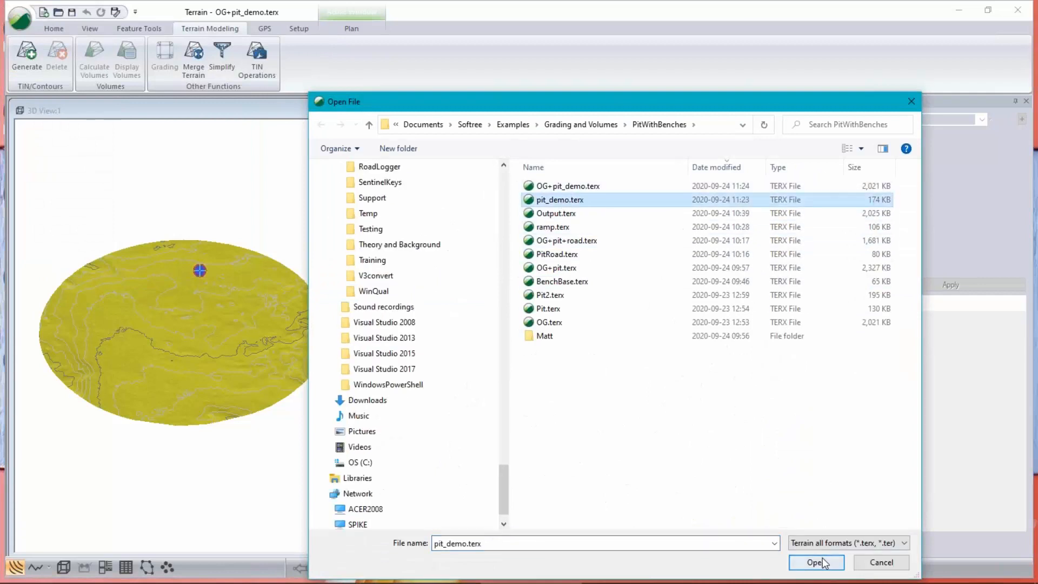
key(Return)
click(541, 325)
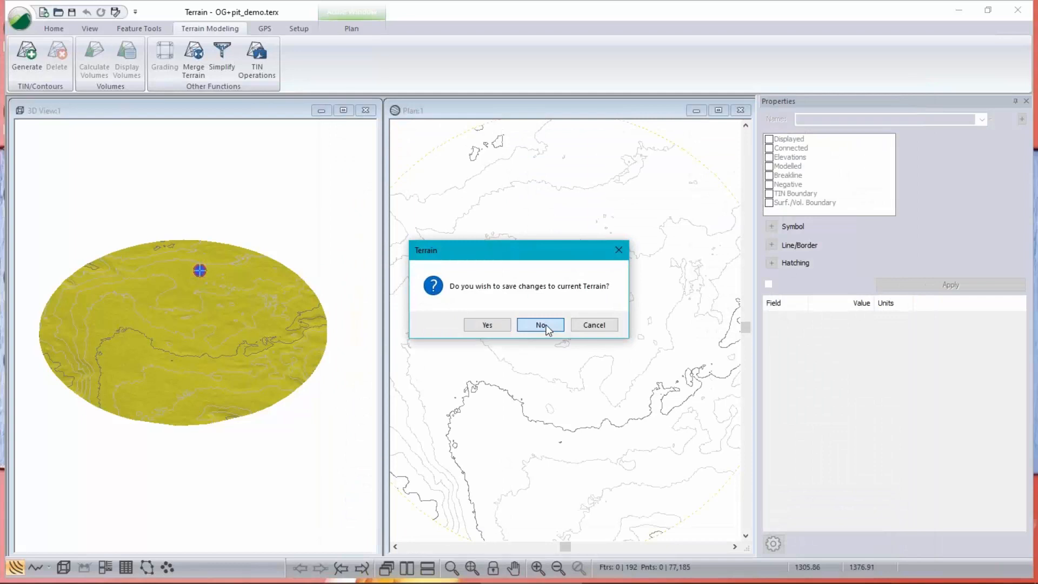
click(489, 323)
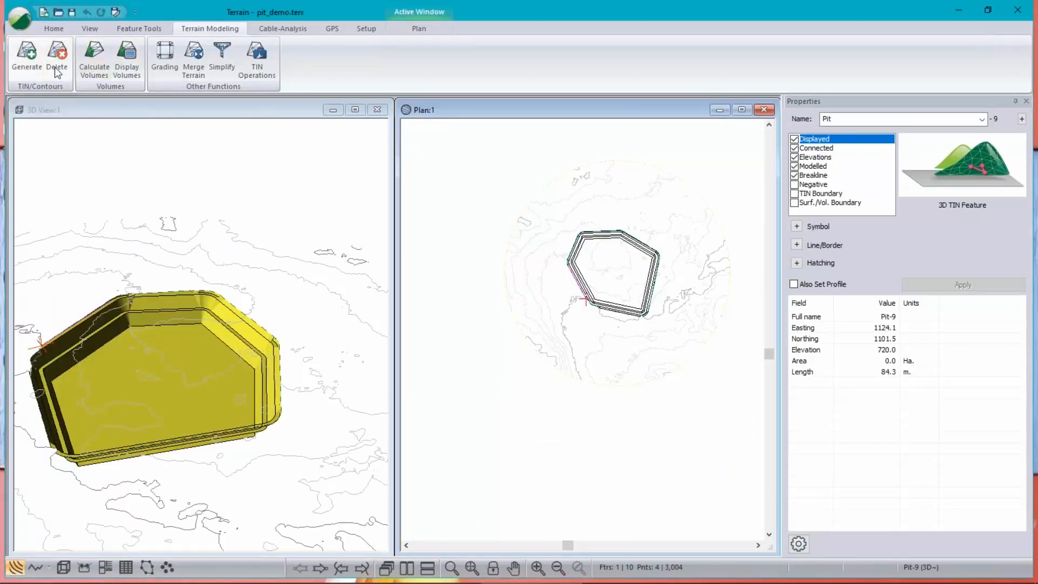
- Regenerate the TIN and contours of the pit_demo model
click(27, 51)
click(407, 152)
click(492, 443)
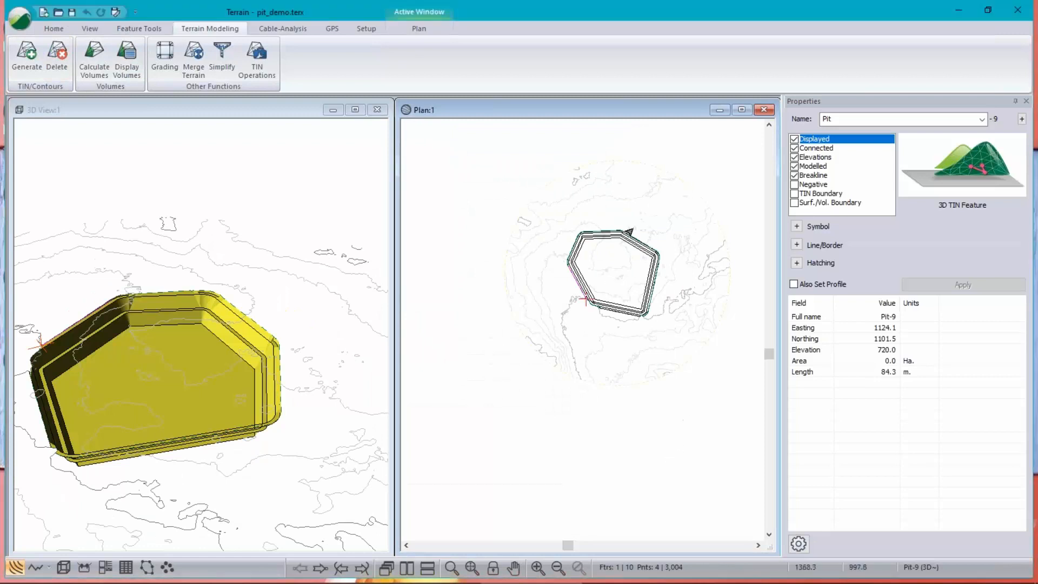
- Check the recent OG+pit_demo.terx model and replace it with the original ground model OG.terx
click(14, 25)
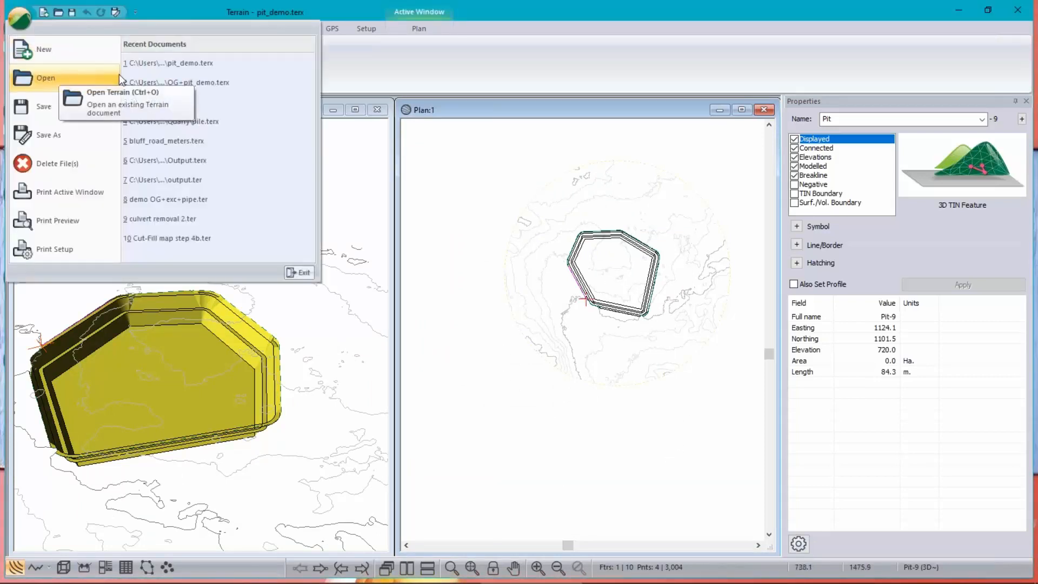
click(184, 83)
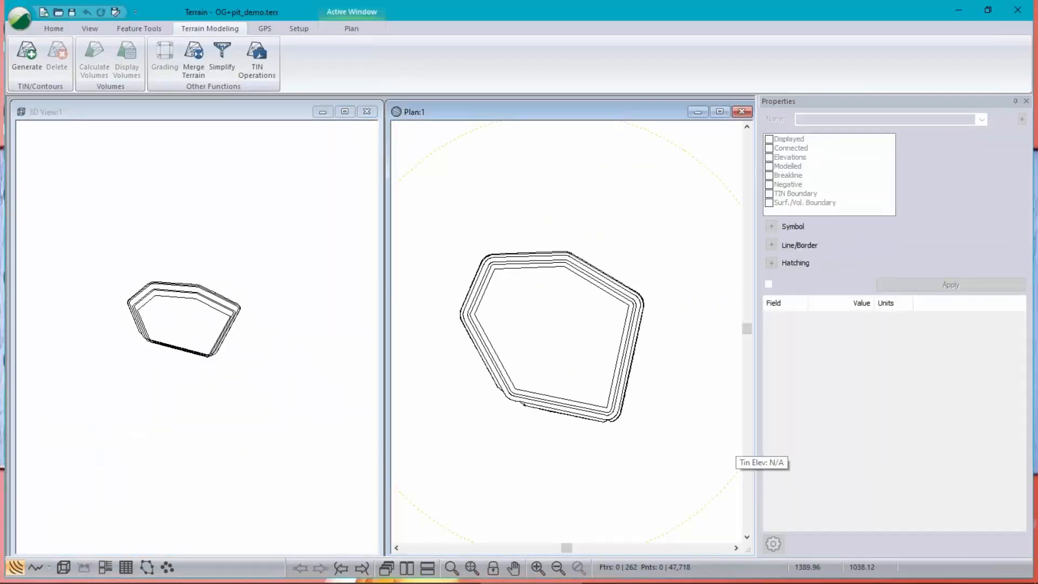
click(21, 21)
click(42, 72)
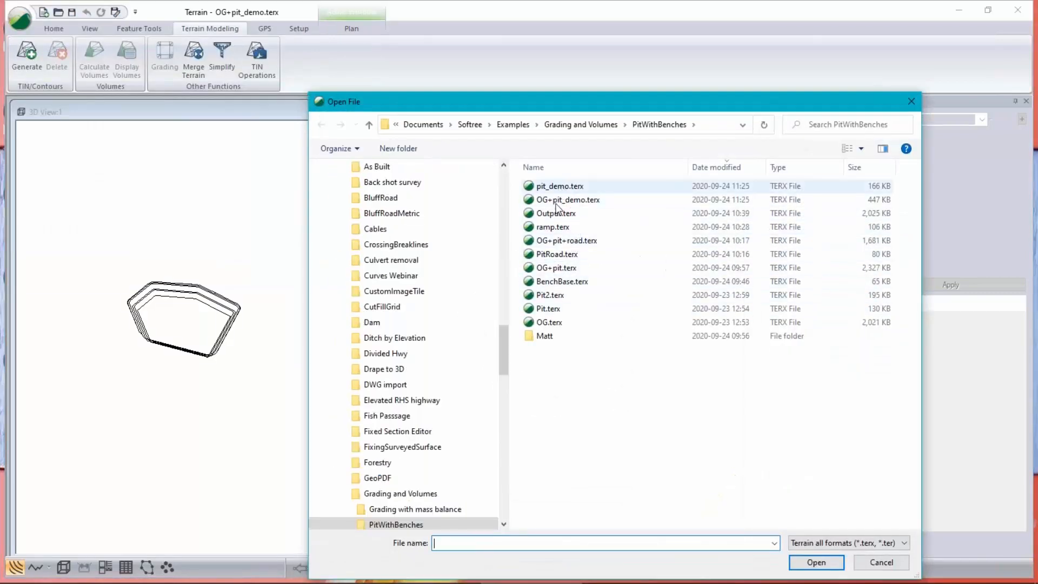
click(549, 322)
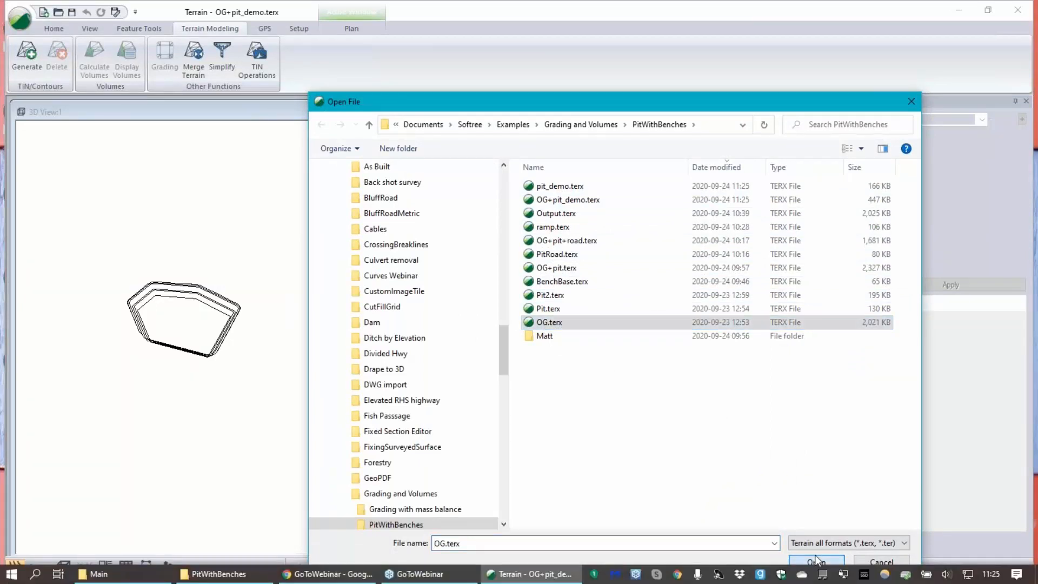
click(815, 562)
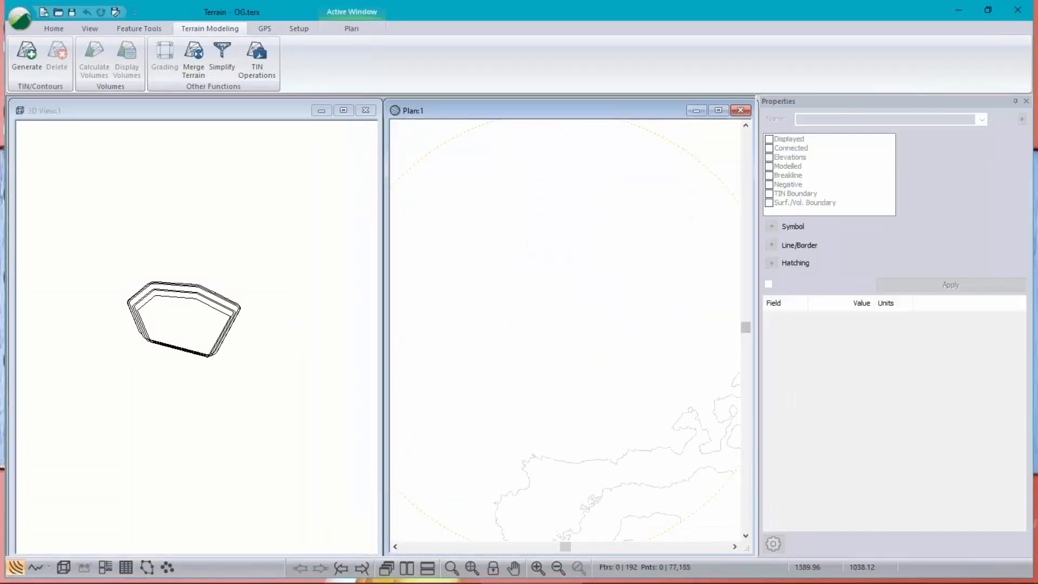
- Save the original ground model as OG+pit_demo, overwriting the existing file of that name
click(20, 20)
click(528, 287)
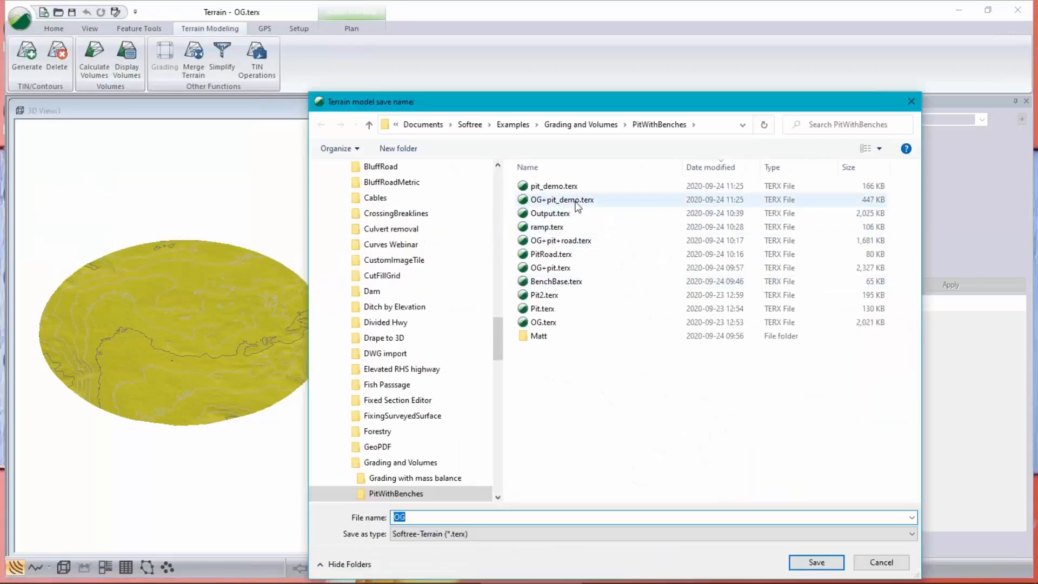
click(562, 199)
click(816, 562)
click(549, 298)
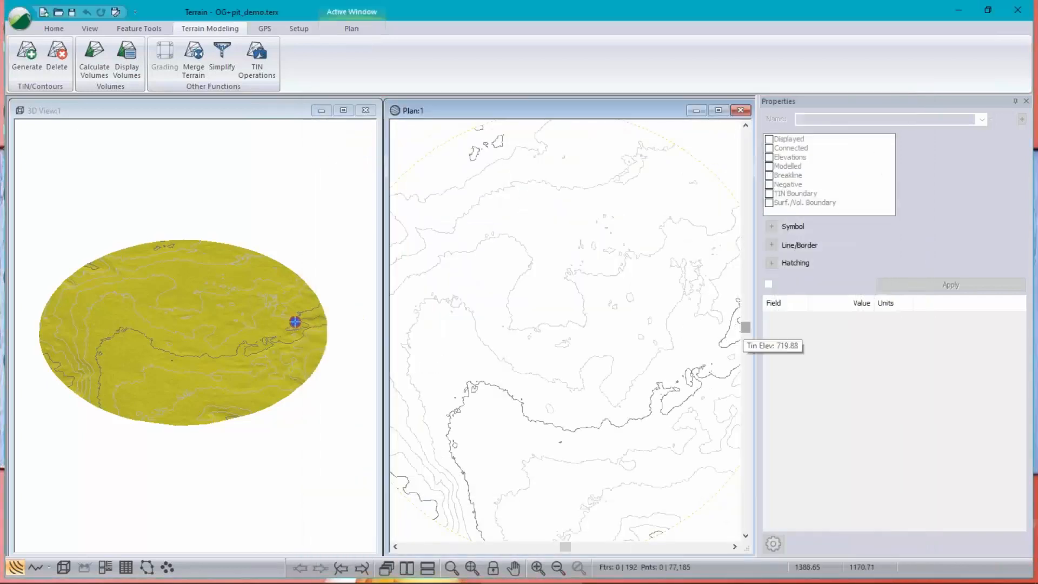
- Set up a terrain merge with pit_demo.terx as source, keeping both stitching breaklines and an outside stitching offset of 0.01
click(194, 57)
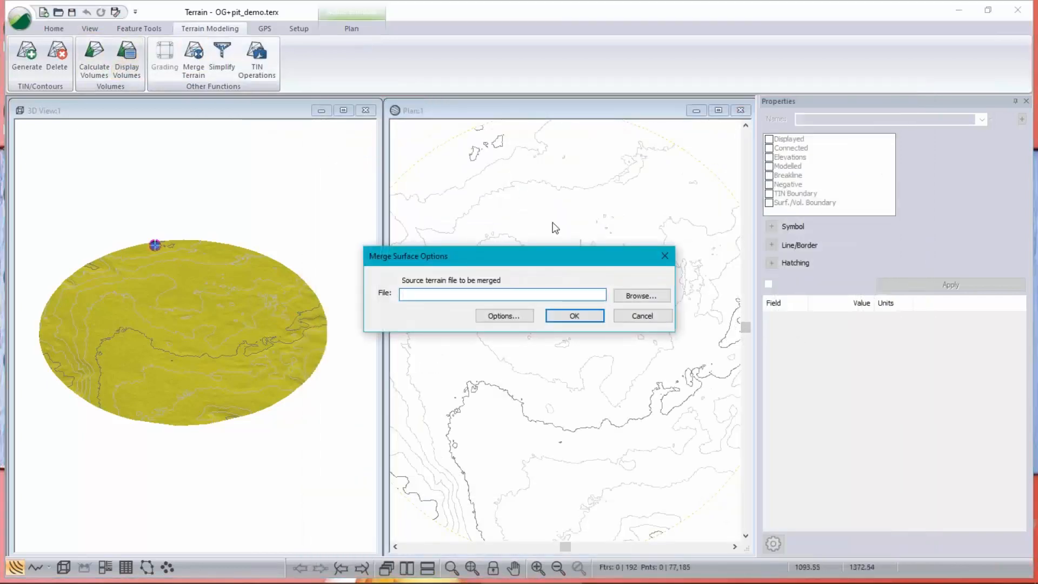
click(641, 296)
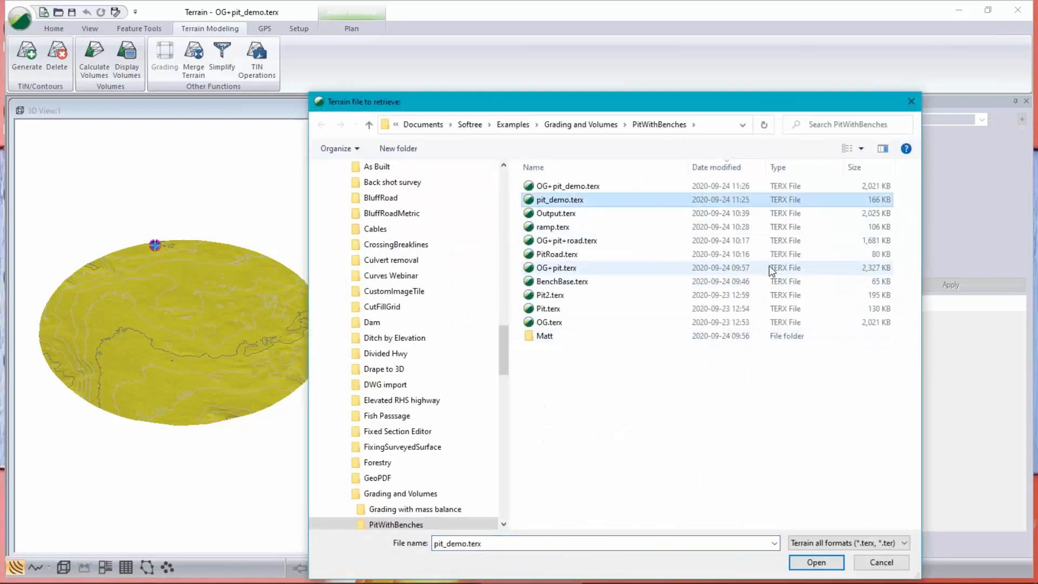
click(816, 563)
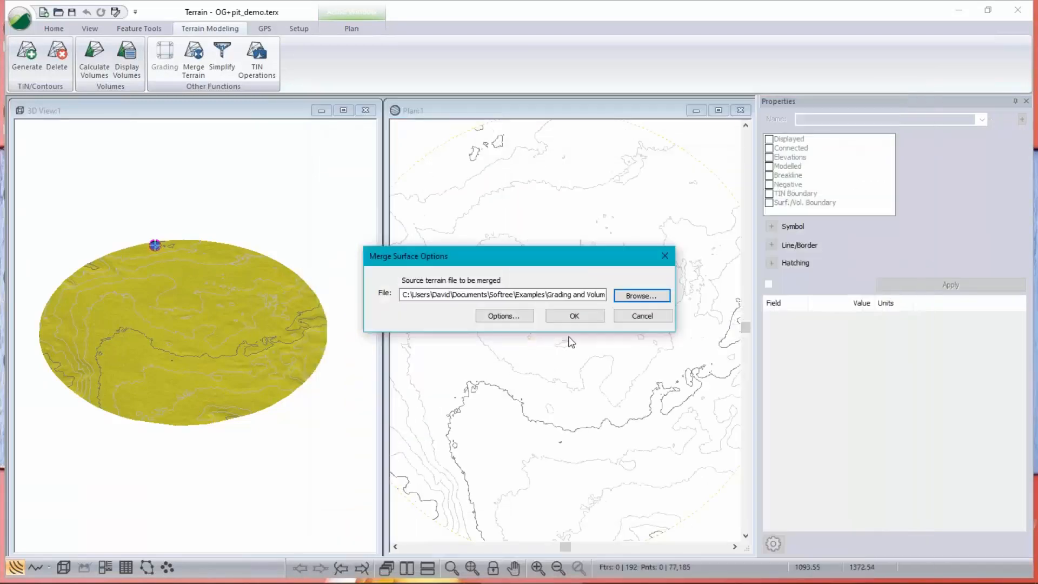
click(500, 316)
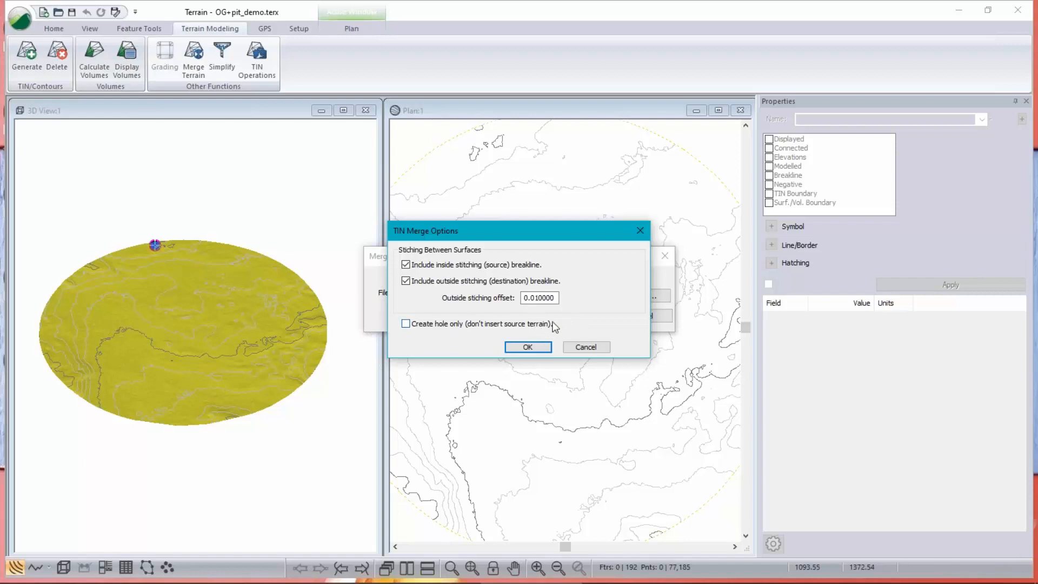
click(528, 347)
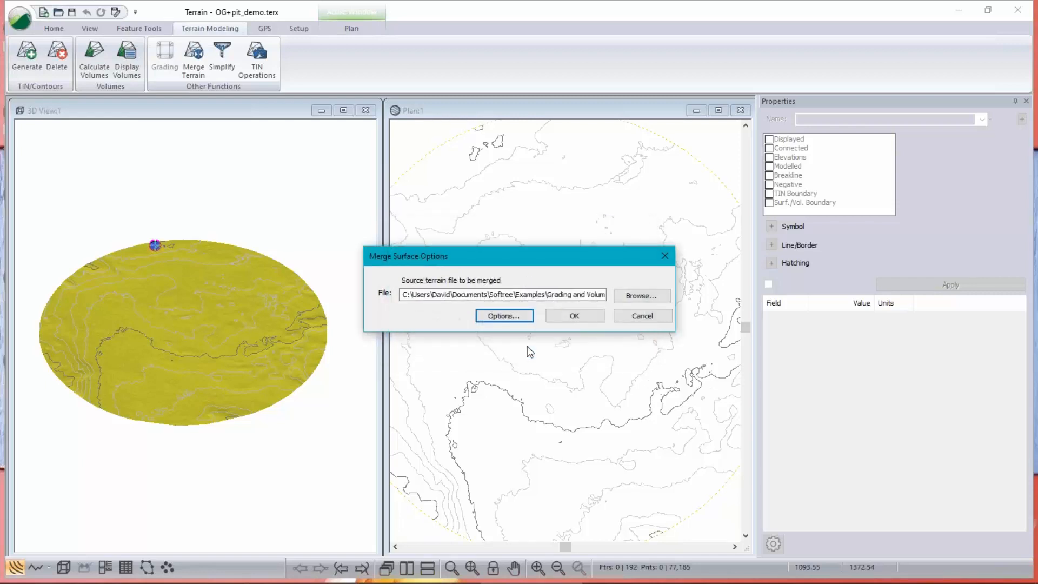
- Try to merge the chosen source terrain file into the current terrain, accepting that the operation cannot be undone
click(580, 318)
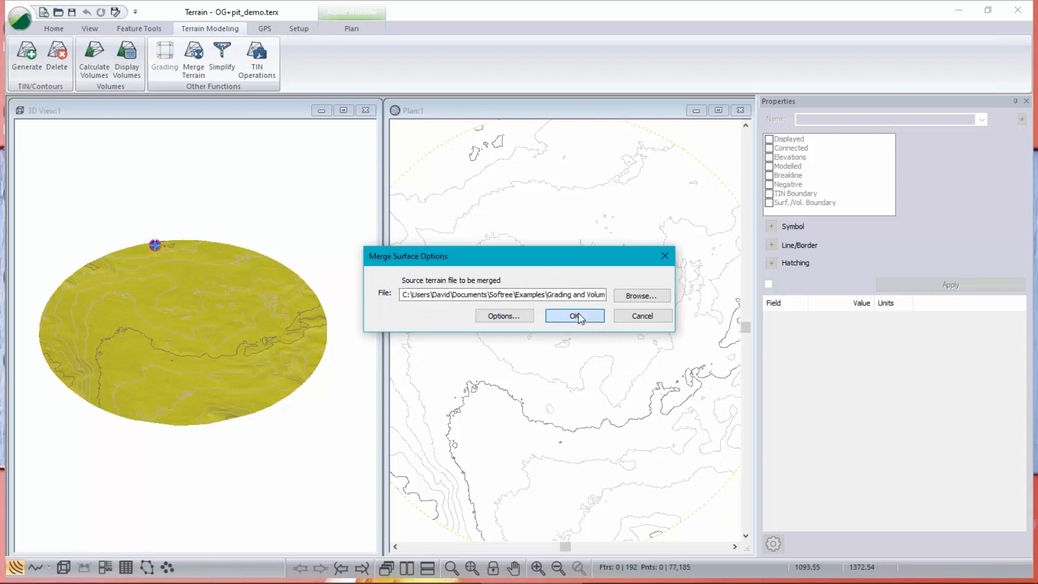
click(575, 316)
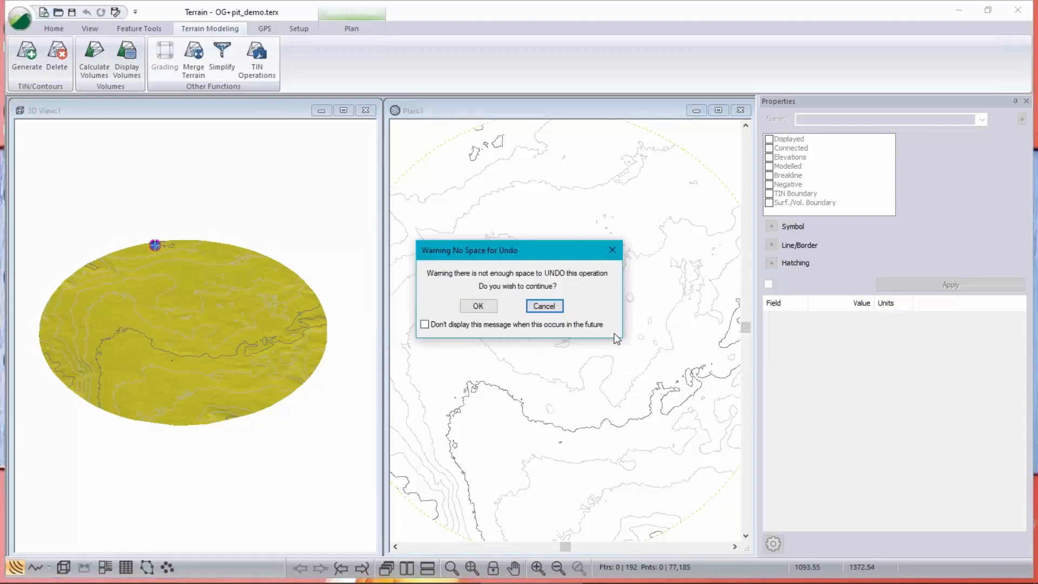
click(476, 304)
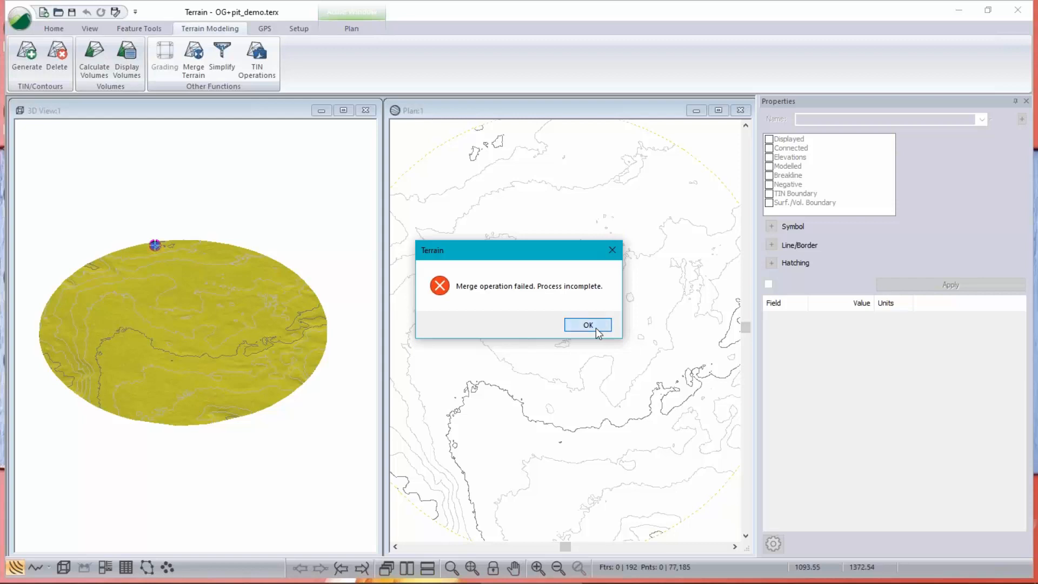
click(589, 325)
- Open Pit2.terx from the PitWithBenches folder to check its pit design, discarding changes to the current terrain
click(17, 21)
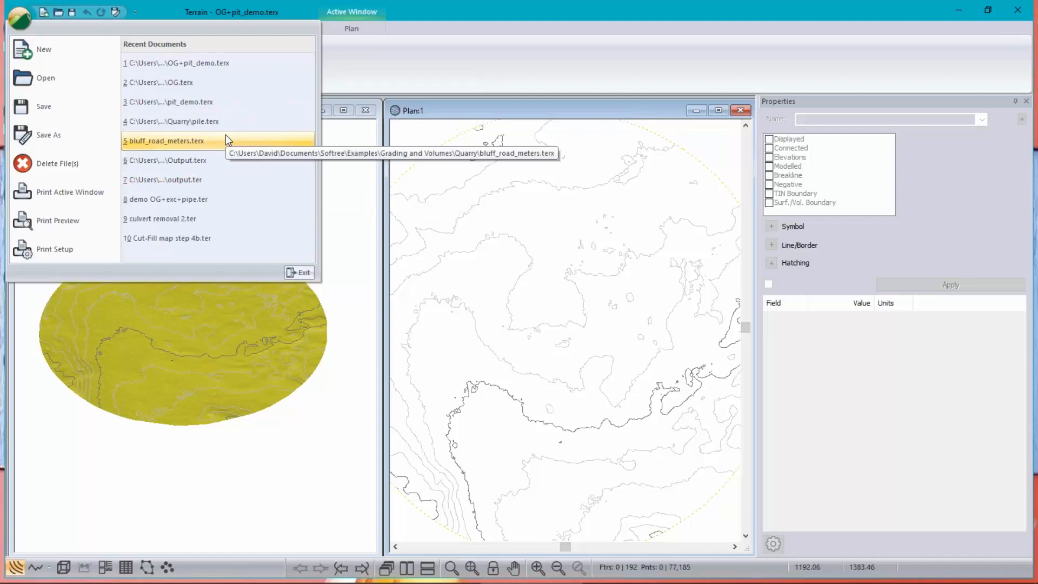
click(54, 80)
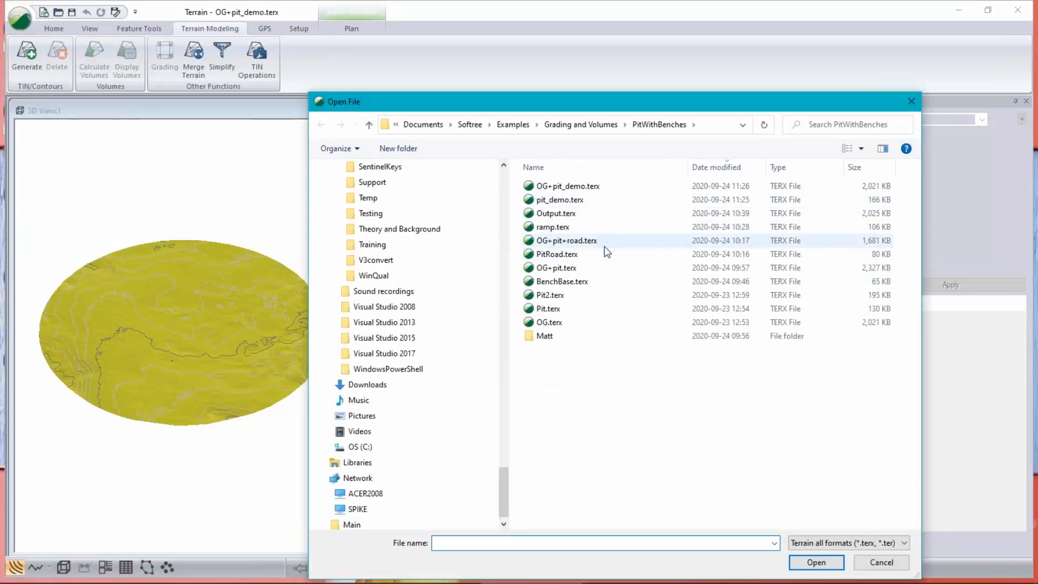
click(555, 309)
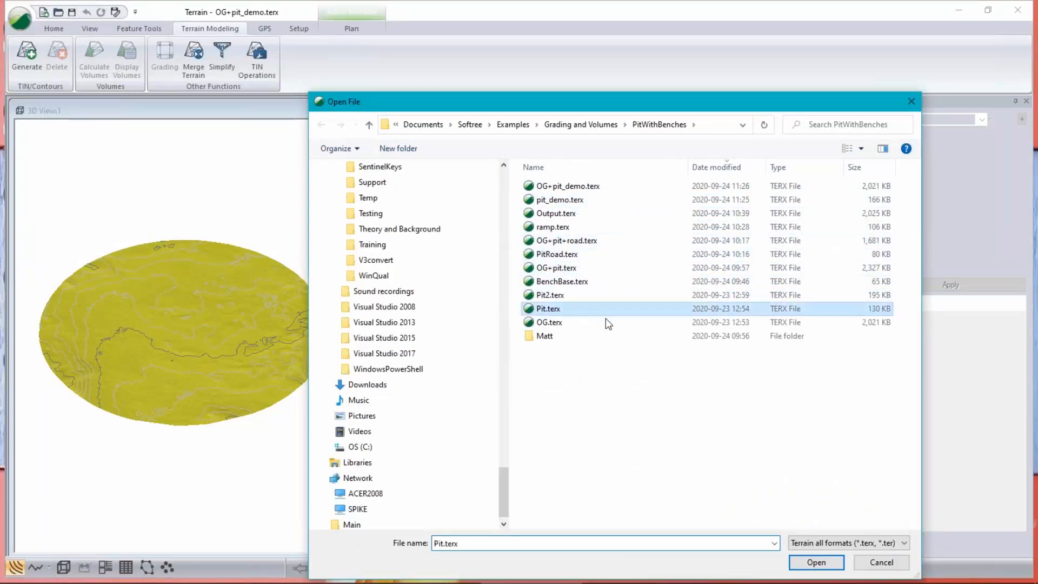
click(551, 295)
click(816, 562)
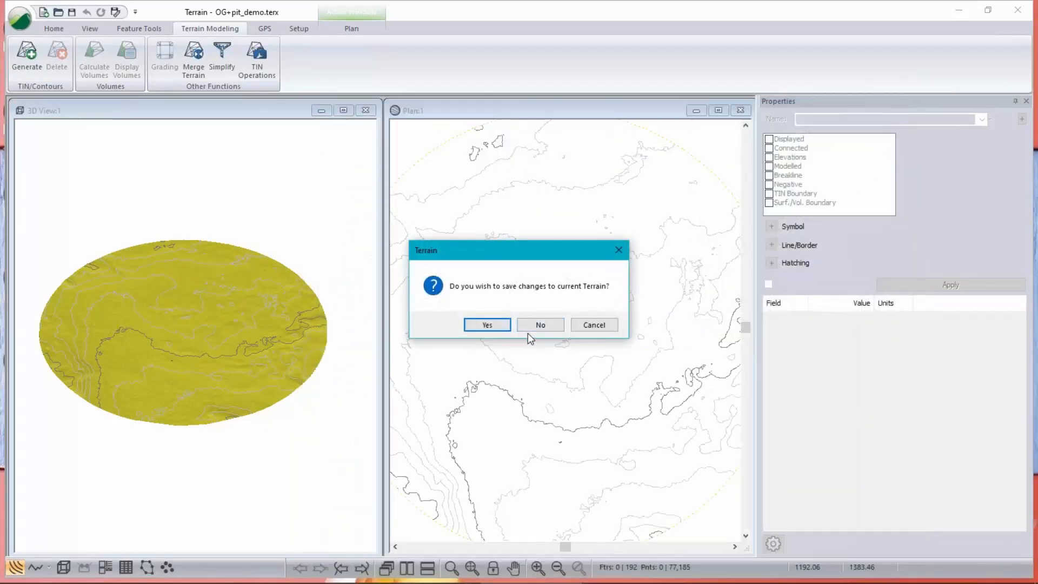
click(534, 323)
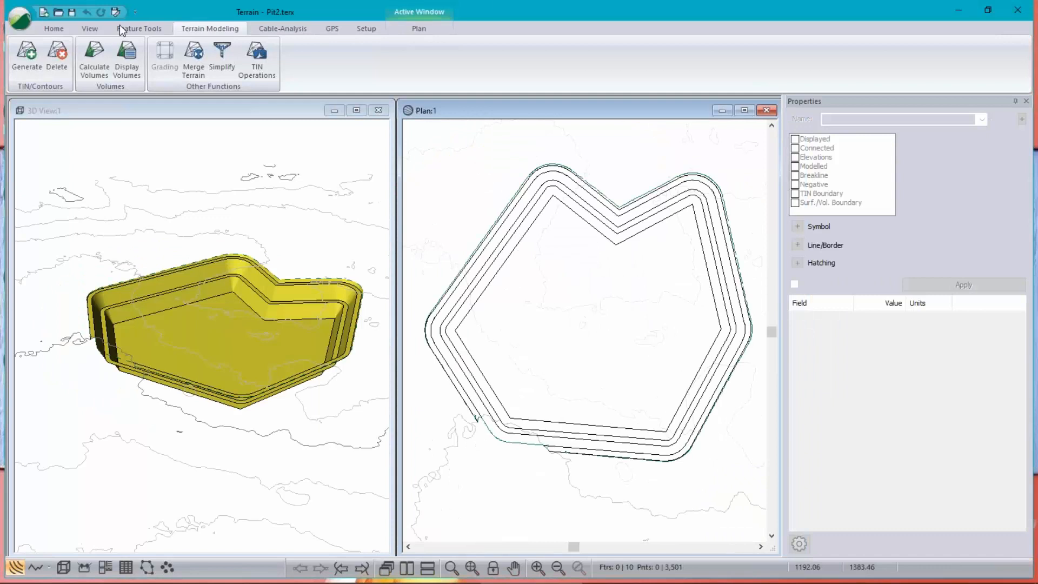
click(19, 20)
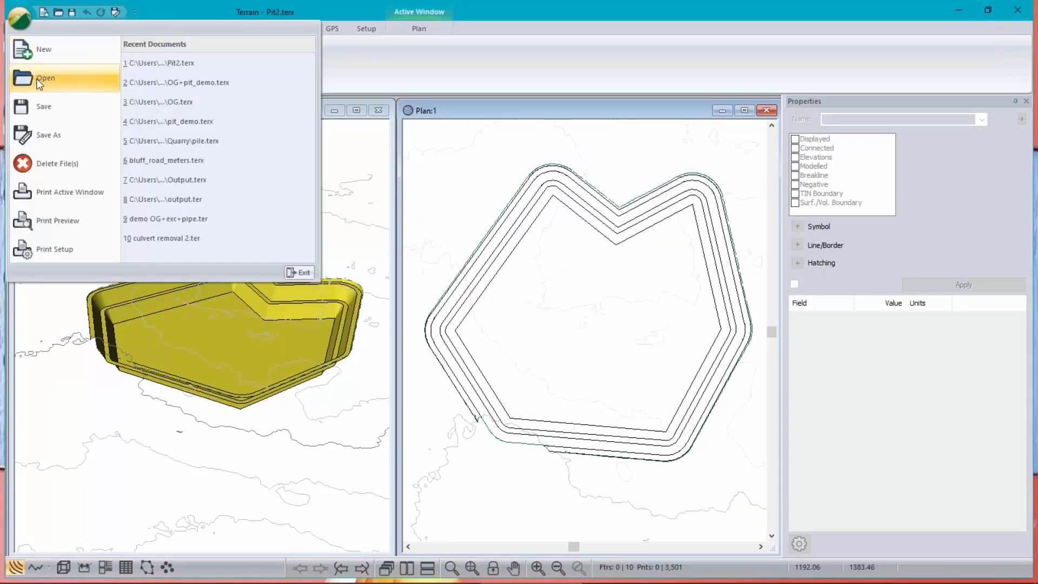
click(41, 78)
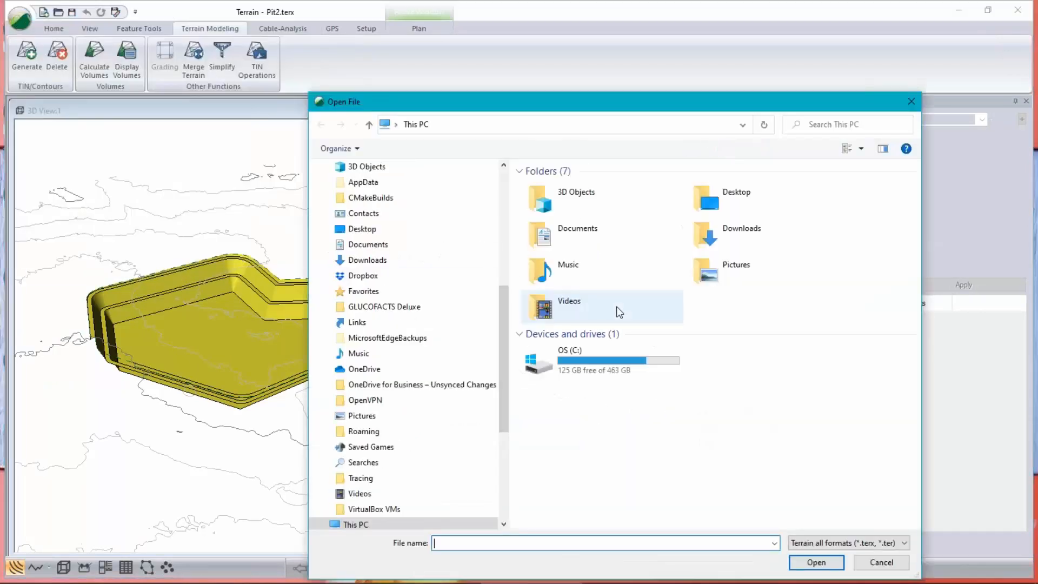
click(882, 562)
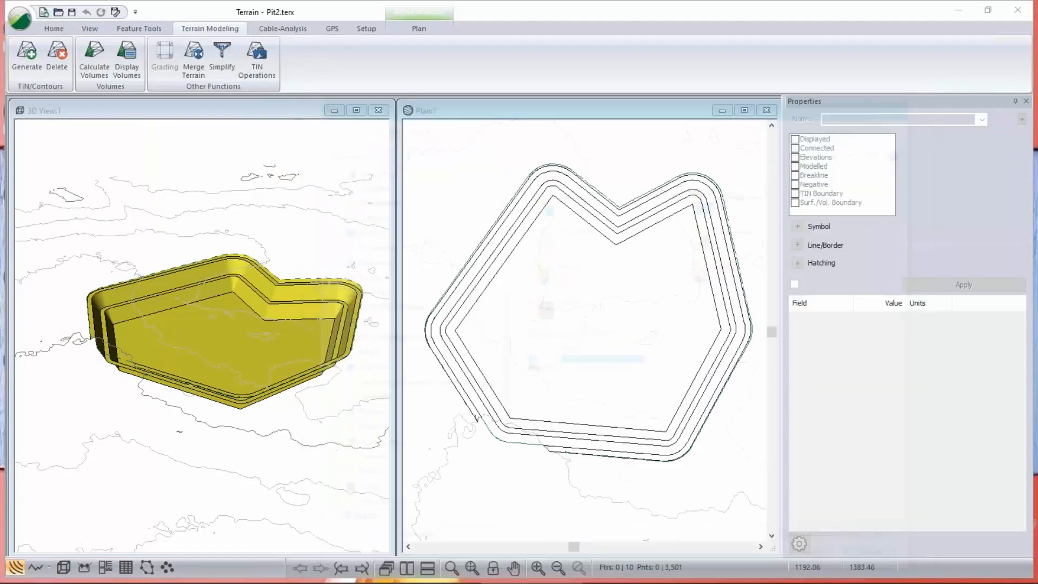
- Reopen the recent OG+pit_demo.terx terrain and merge Pit2.terx into it, accepting that the operation cannot be undone
click(19, 20)
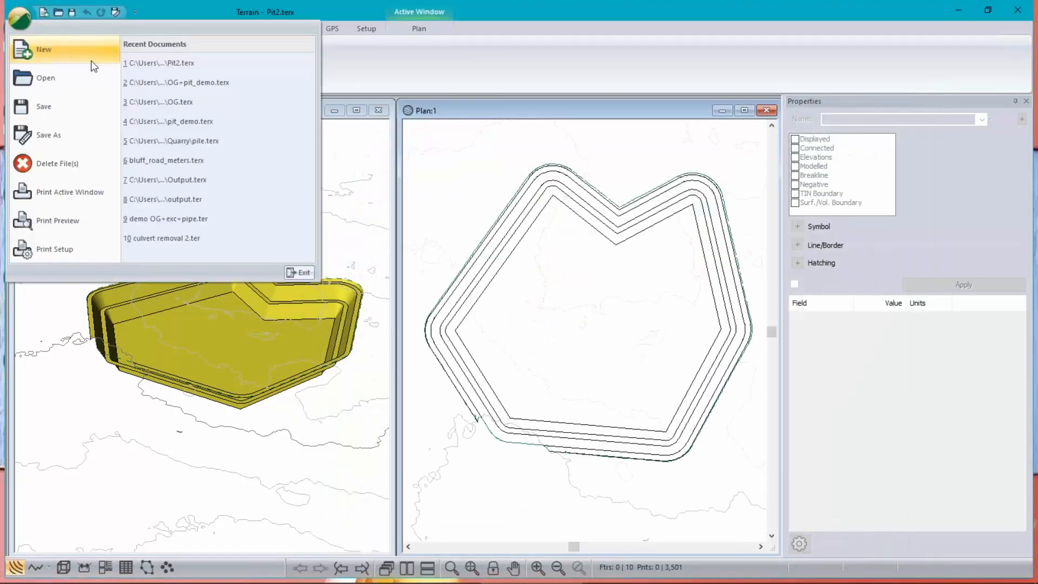
click(167, 84)
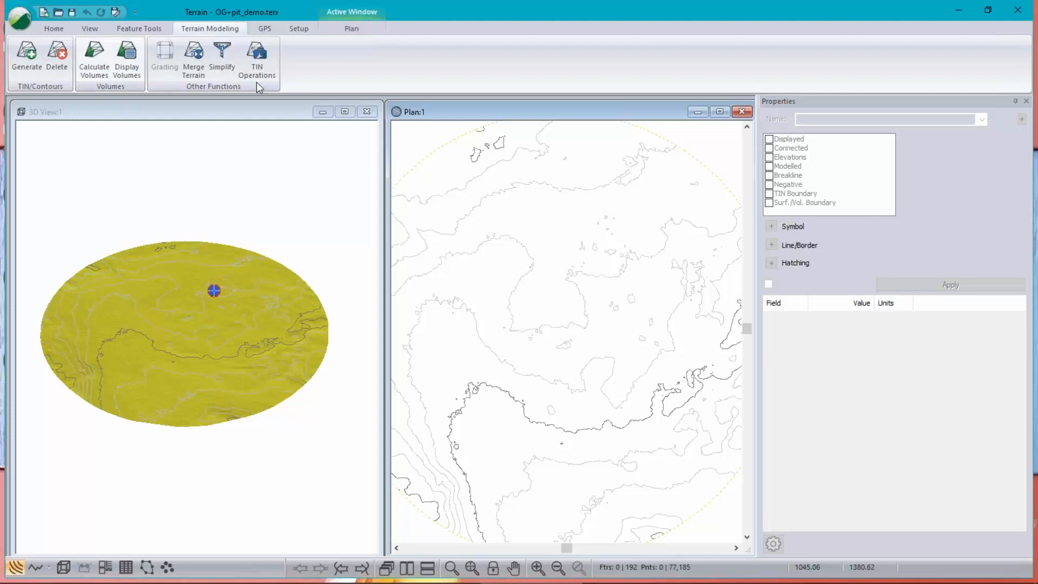
click(201, 65)
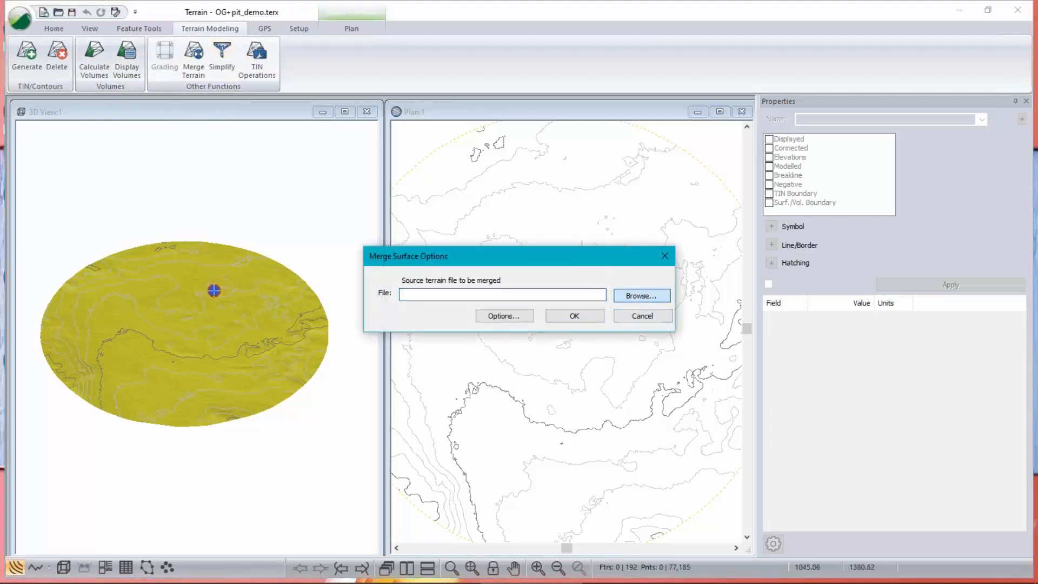
click(641, 295)
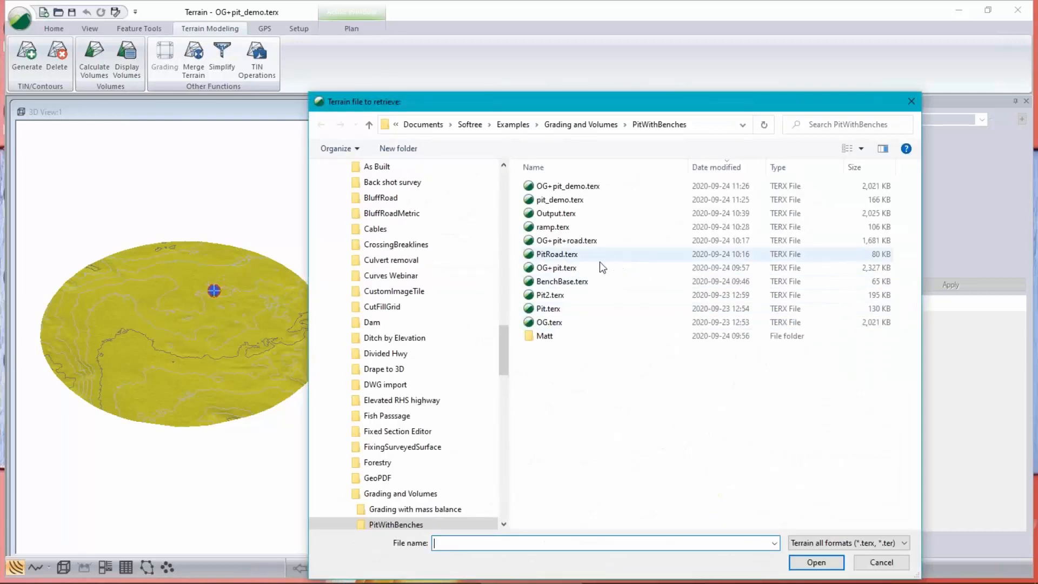
click(559, 296)
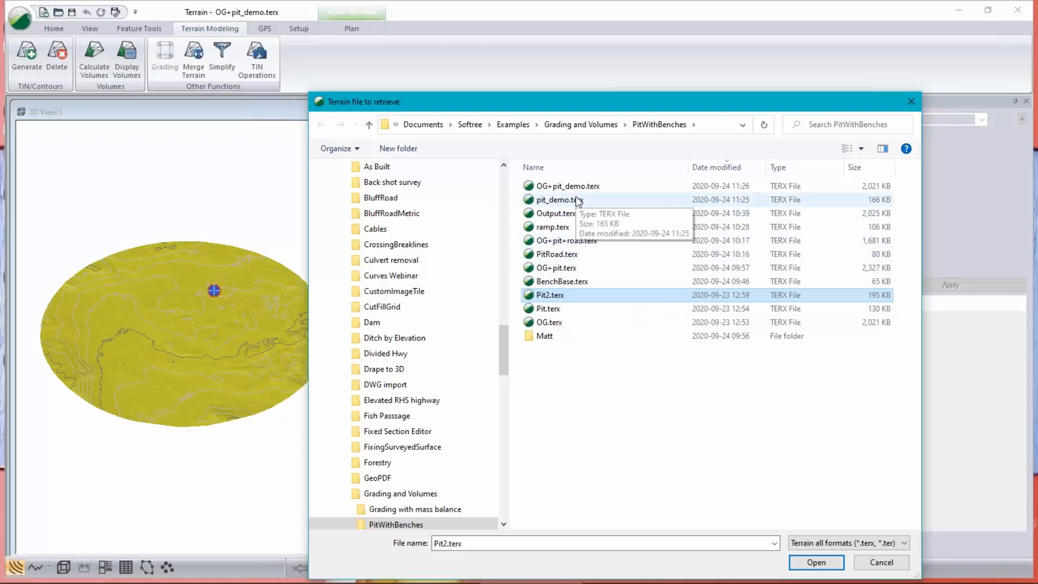
click(557, 301)
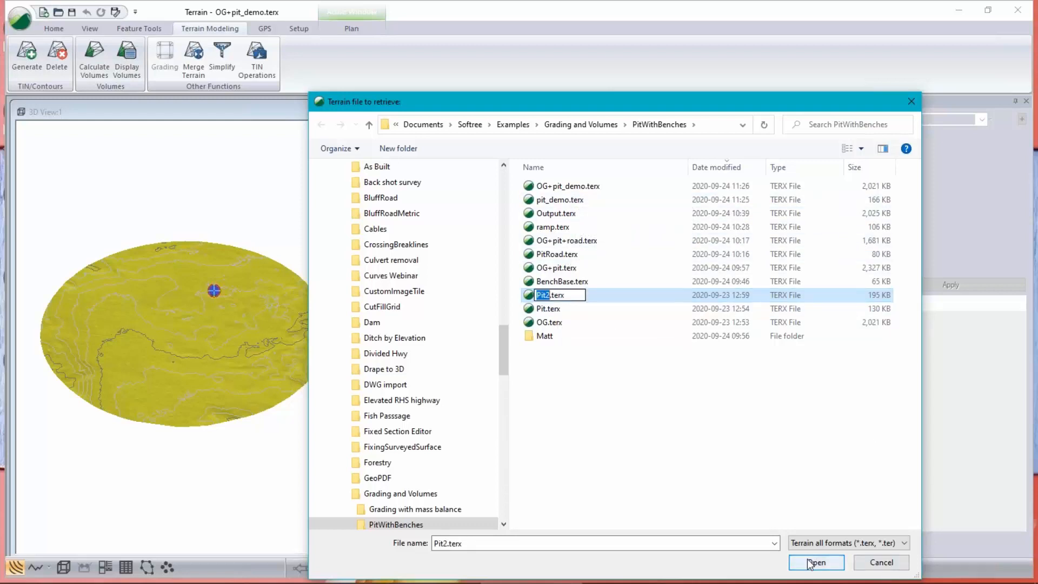
click(527, 297)
click(816, 562)
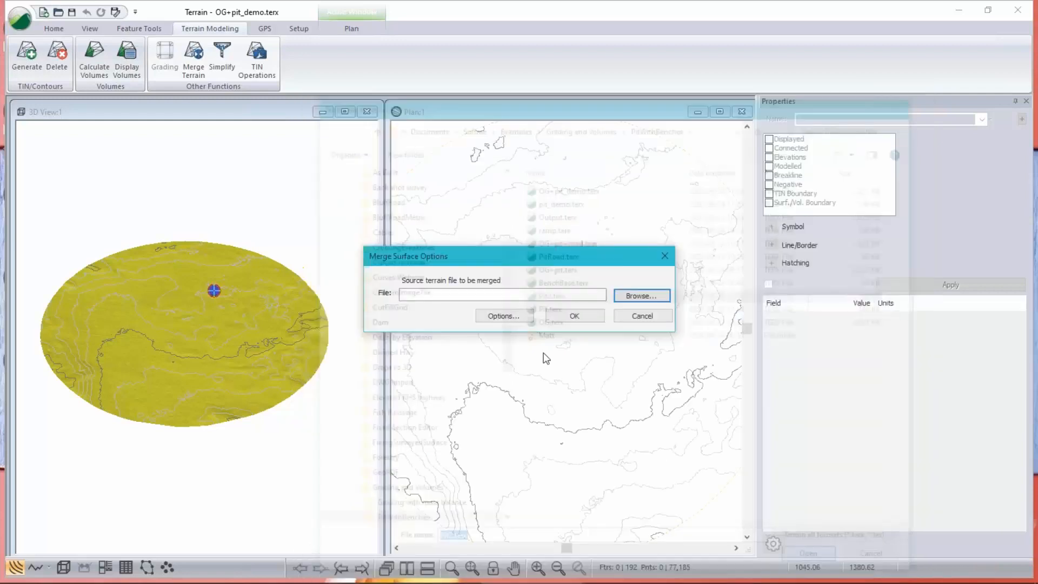
click(574, 316)
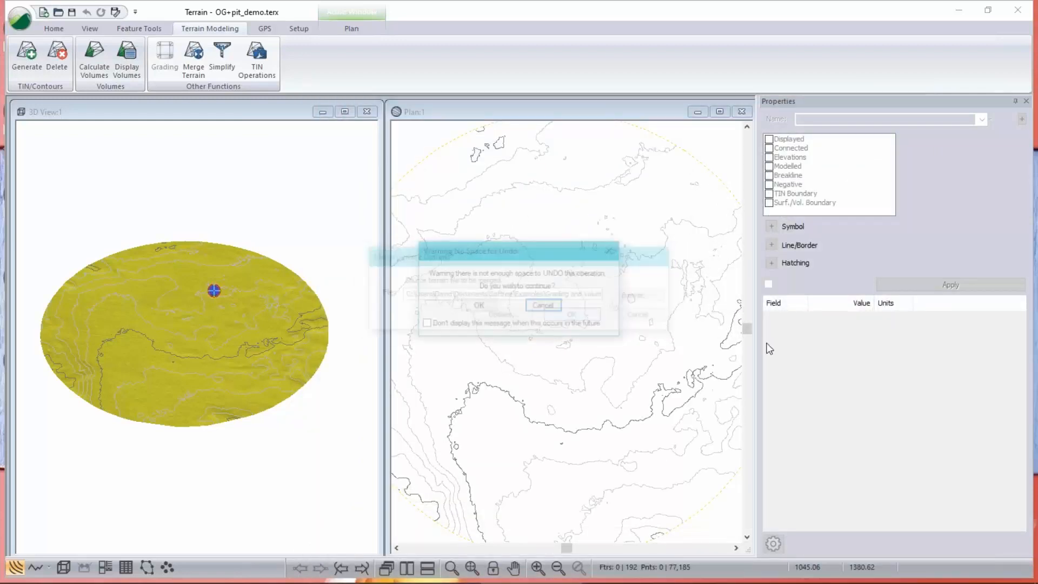
key(Return)
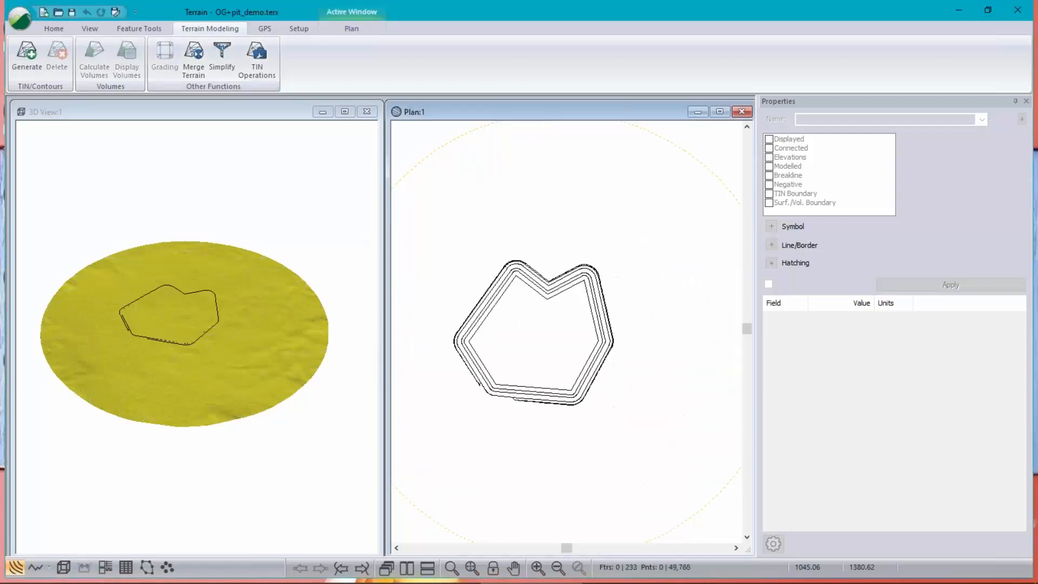
- Regenerate the terrain's TIN with major and minor contours turned off and all triangles included regardless of side length
click(26, 54)
click(121, 124)
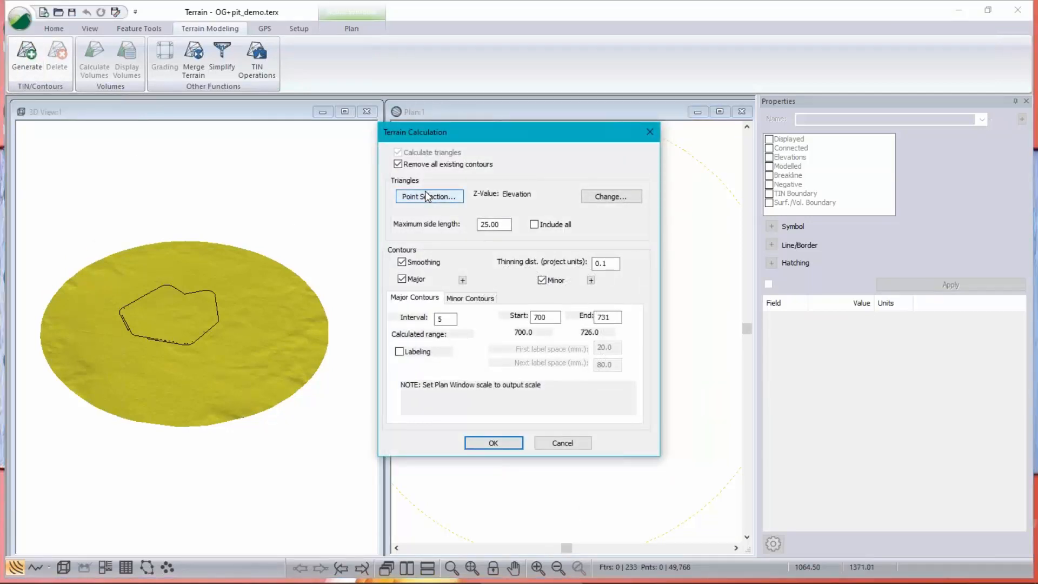
click(402, 279)
click(486, 297)
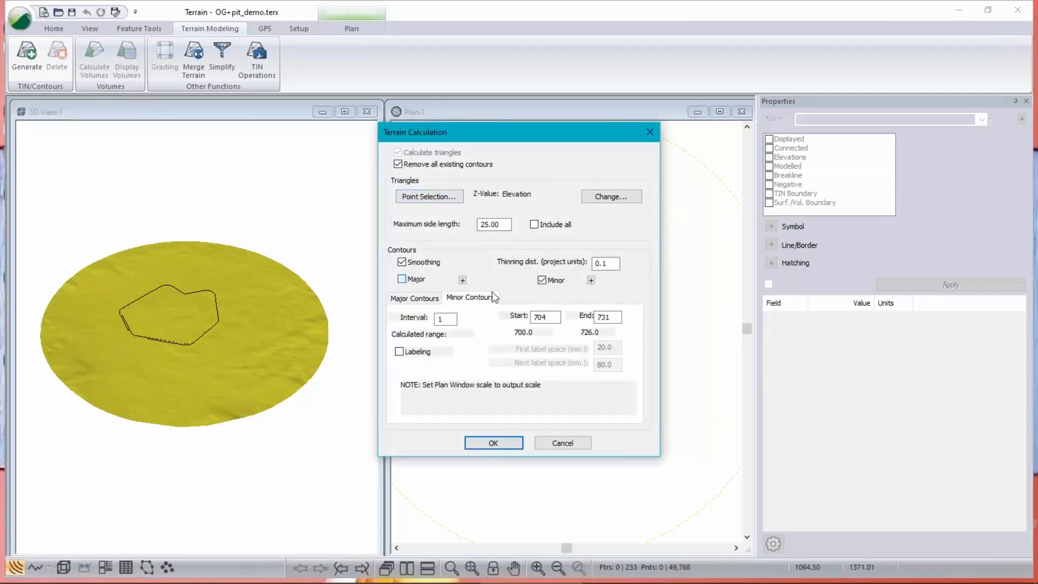
click(546, 284)
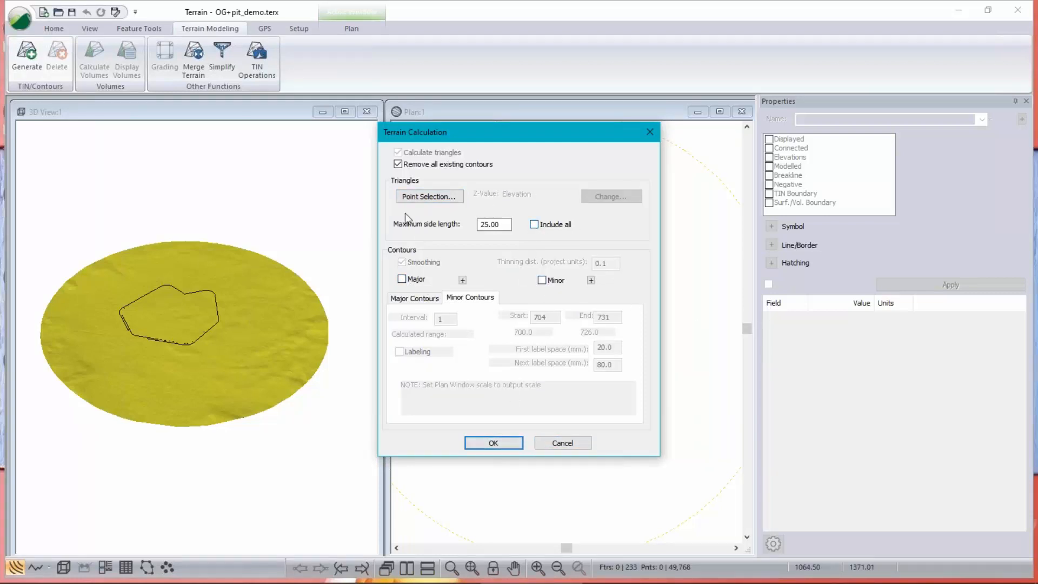
click(544, 228)
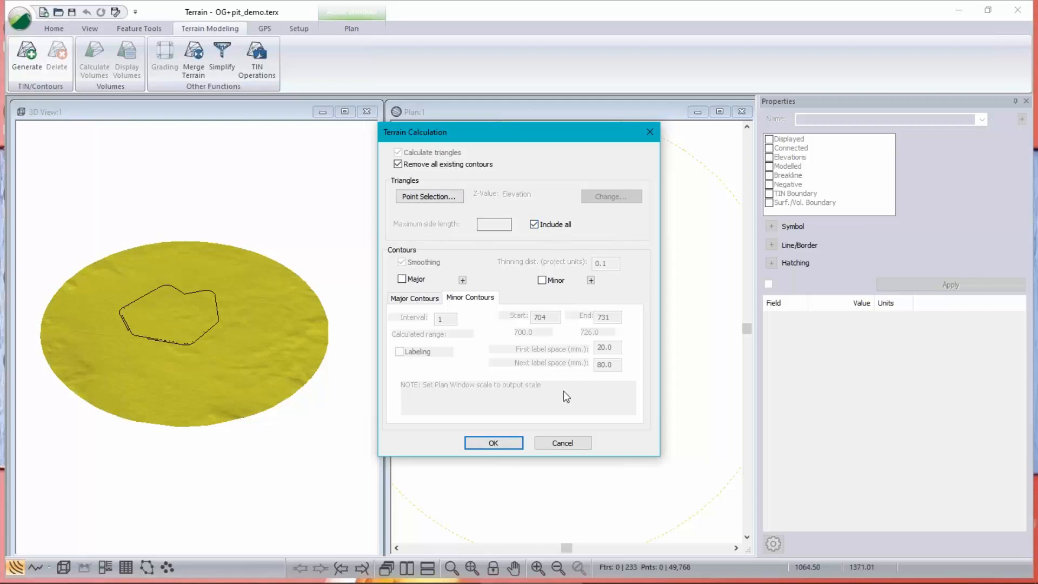
click(519, 446)
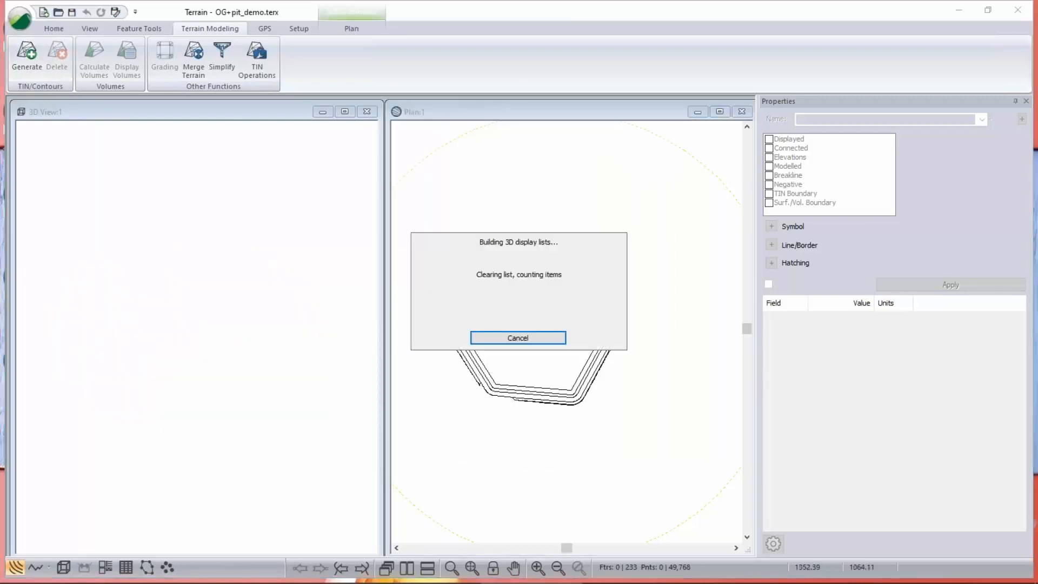
- Inspect the benched pit in the 3D view and save the merged terrain under its current name
drag(192, 394, 88, 331)
scroll(102, 301, up, 6)
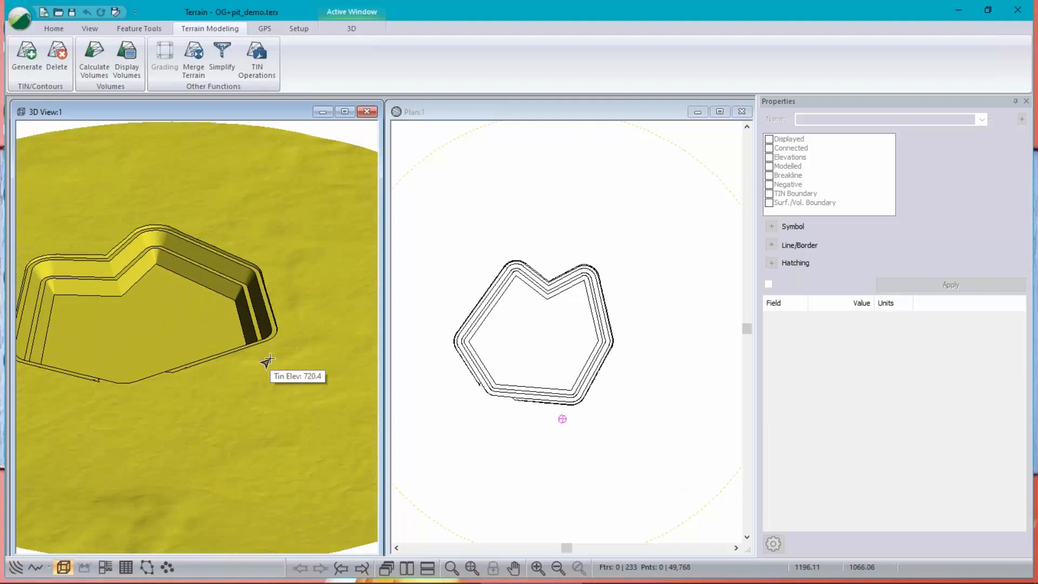
middle_drag(158, 314, 261, 220)
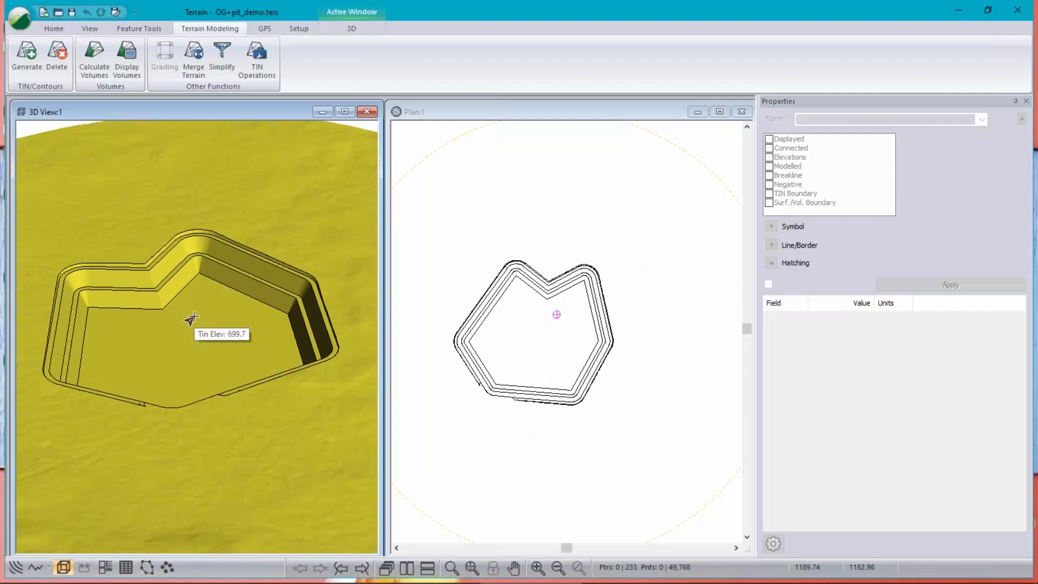
middle_drag(199, 337, 201, 281)
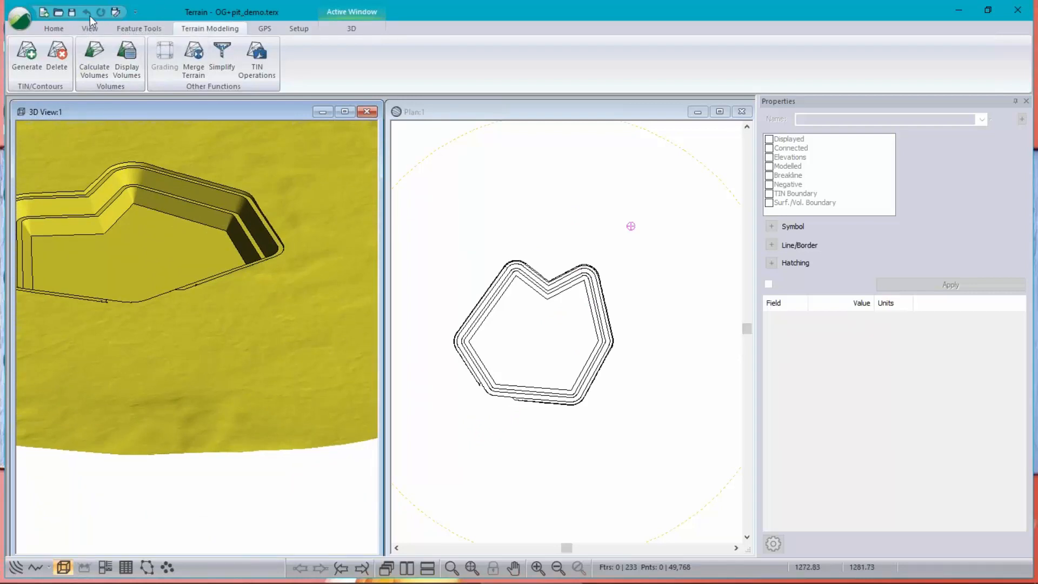
click(71, 12)
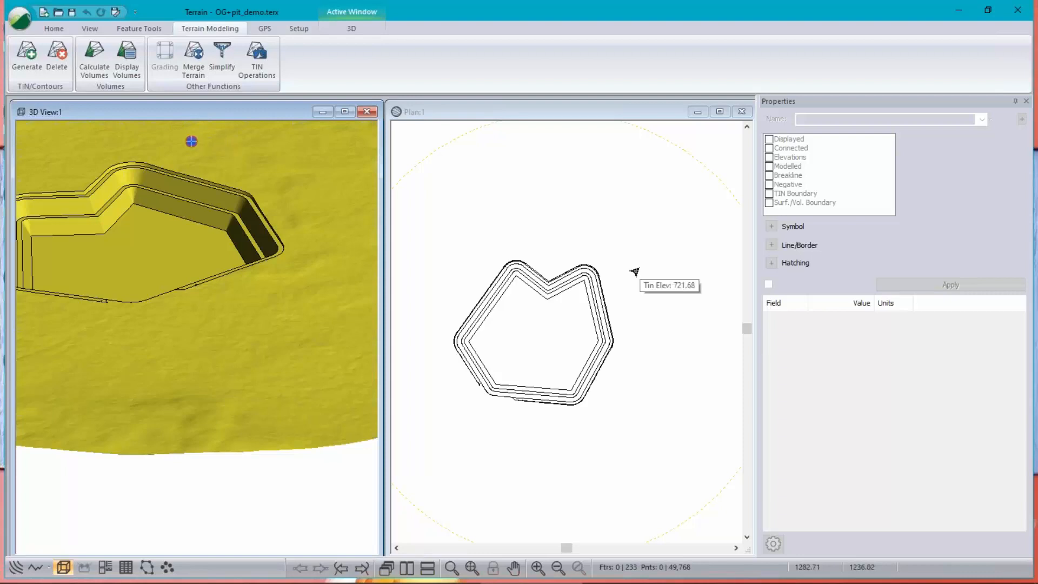
- Save a copy of the merged terrain as OG+pit+road_demo in the PitWithBenches folder
drag(199, 339, 195, 355)
drag(197, 227, 245, 306)
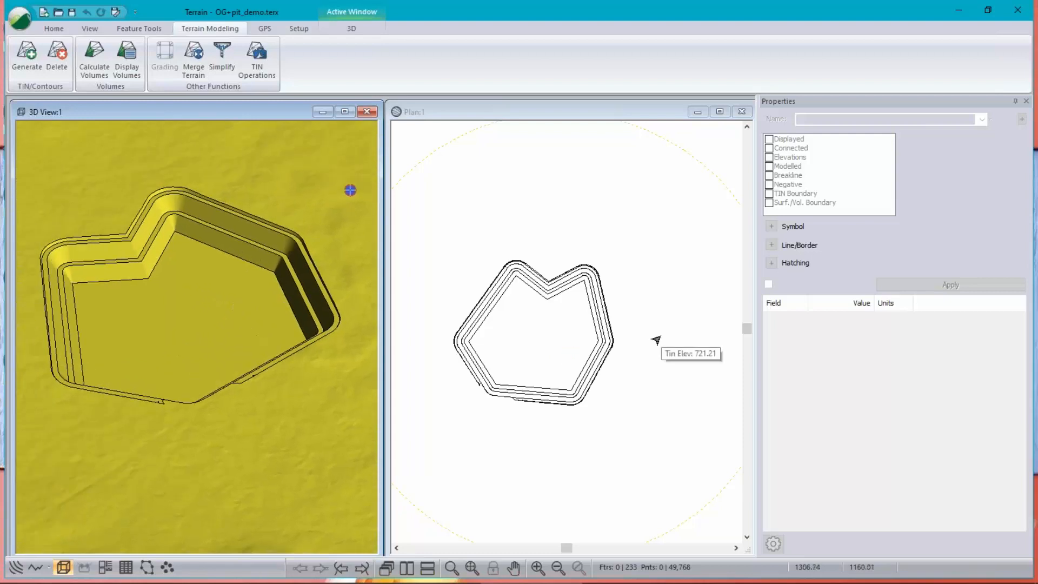
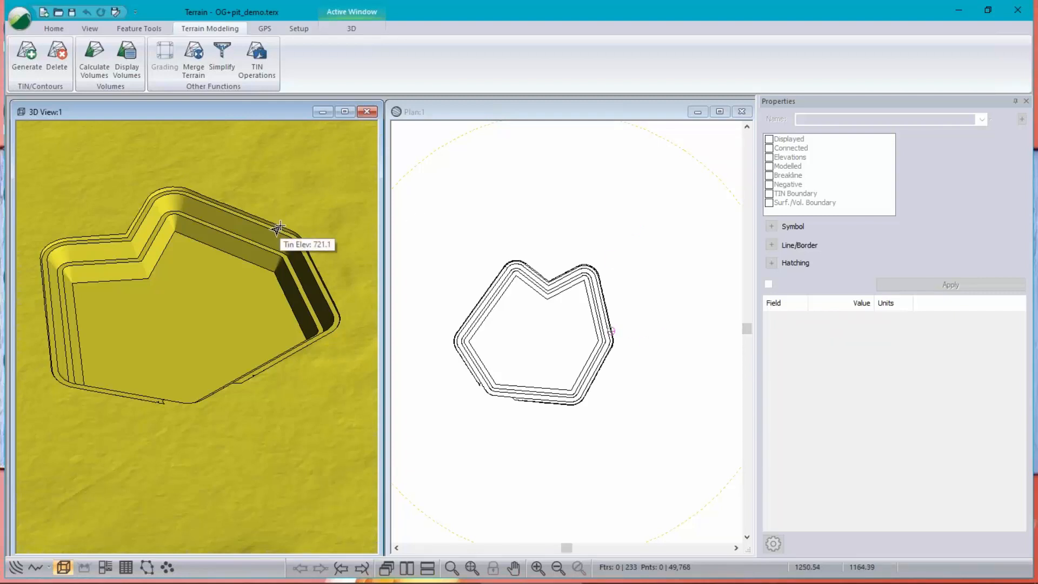
click(19, 19)
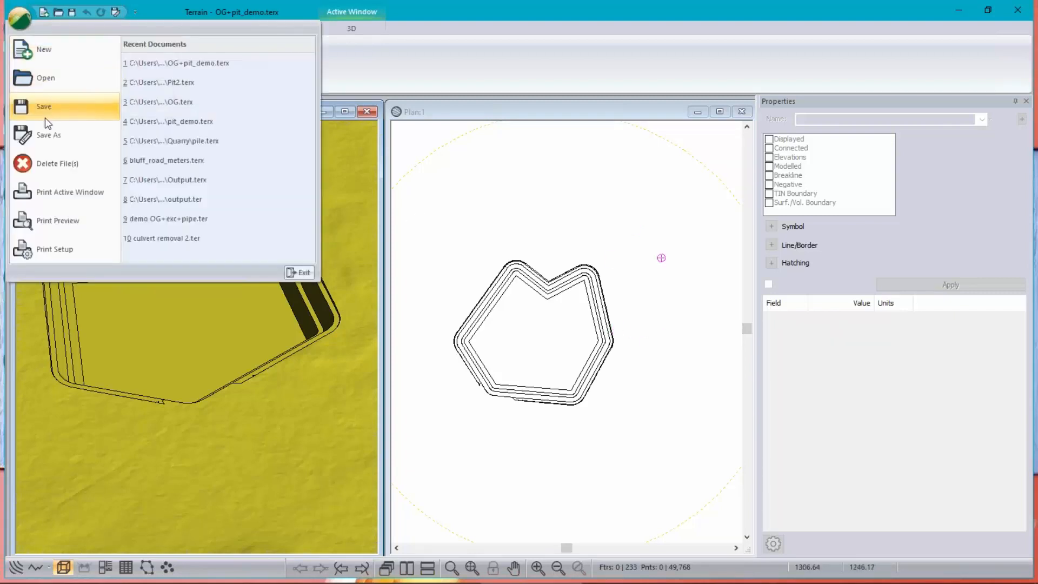
click(47, 129)
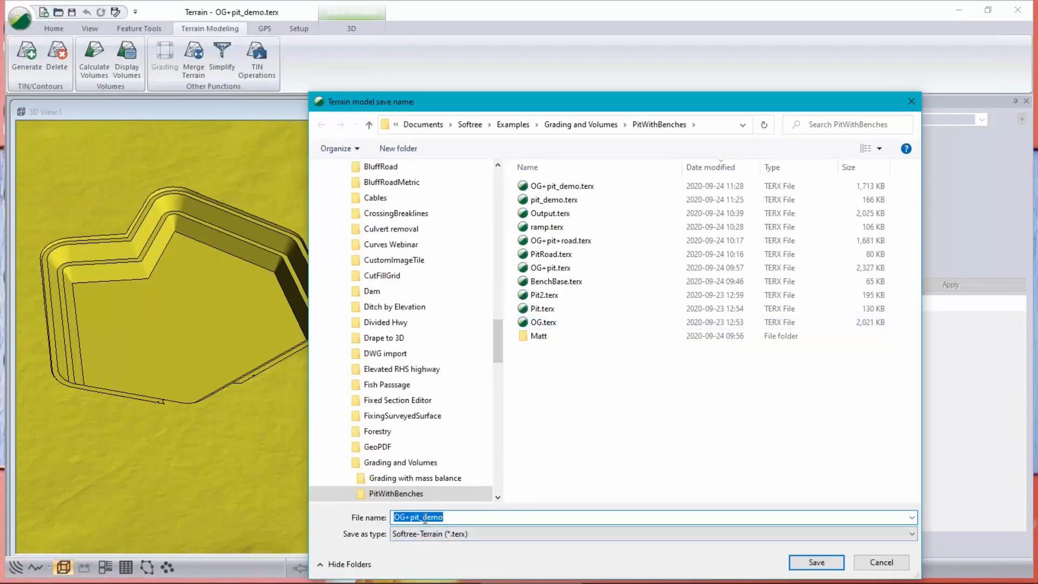
click(425, 518)
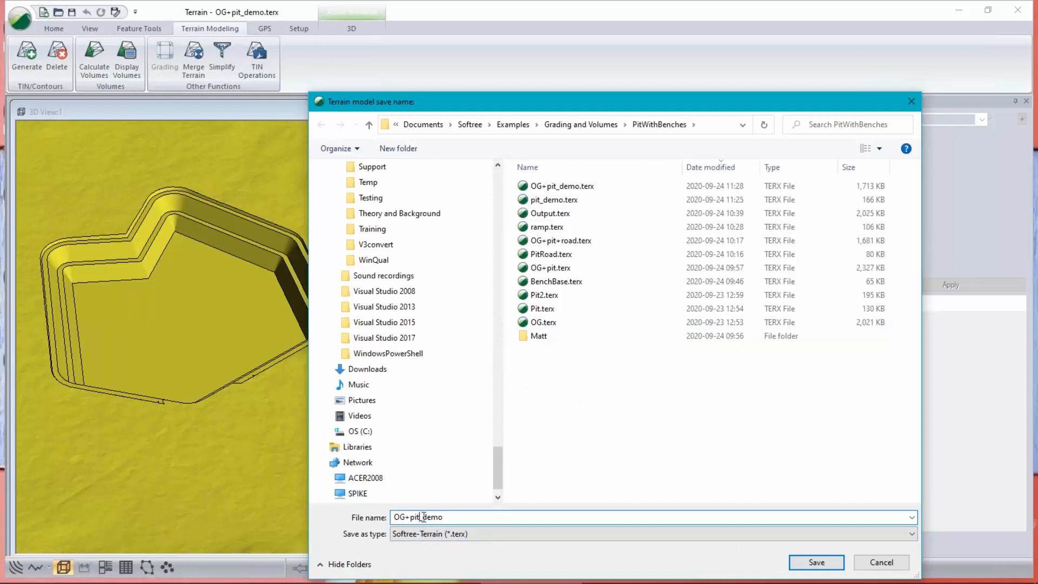
text(+road)
click(828, 563)
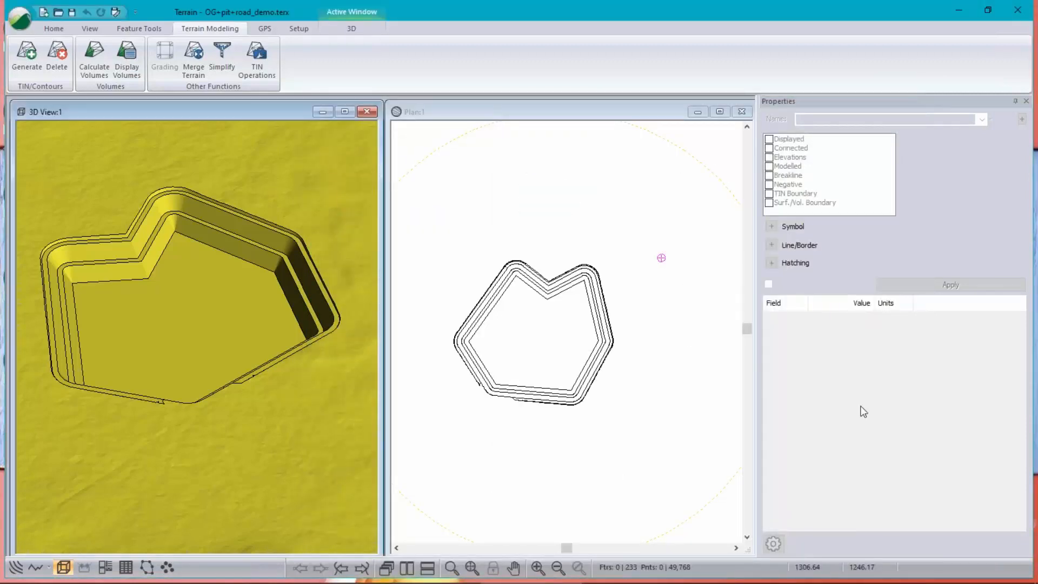
- Add PitRoad.terx as a background in the plan window and inspect the road outline along the pit's edge
right_click(523, 238)
click(587, 375)
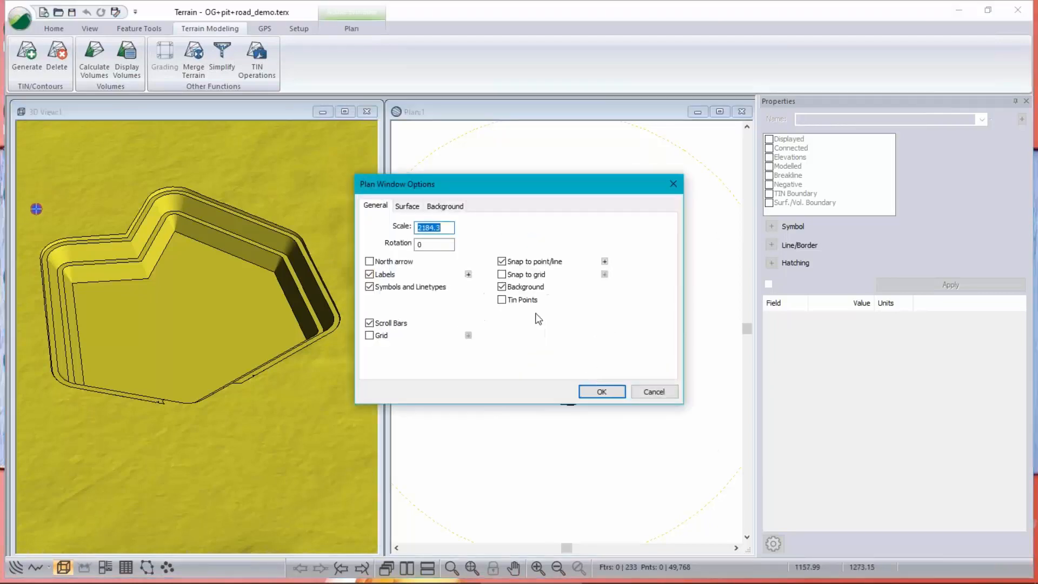
click(453, 209)
click(643, 223)
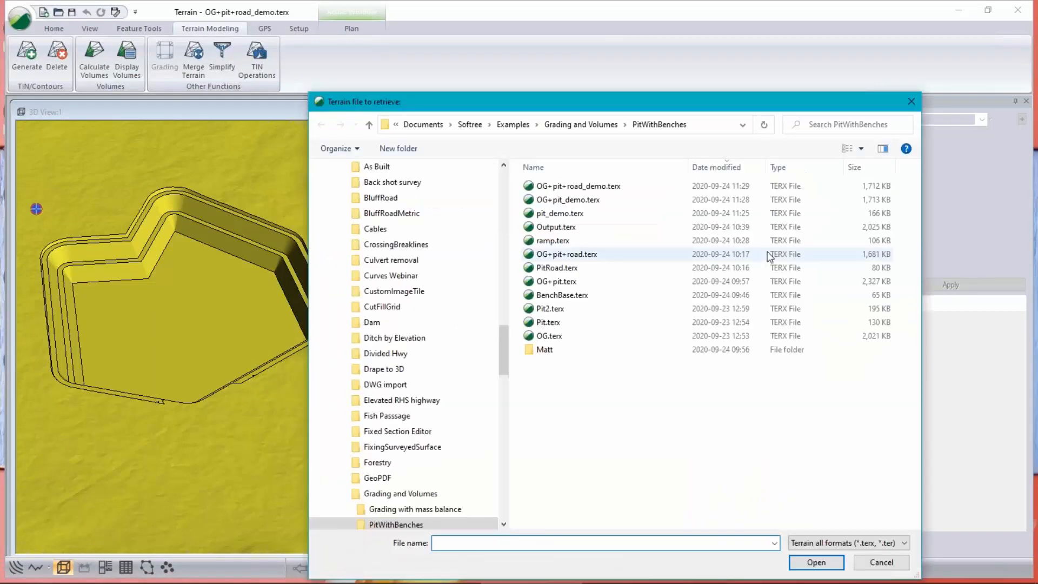
click(561, 267)
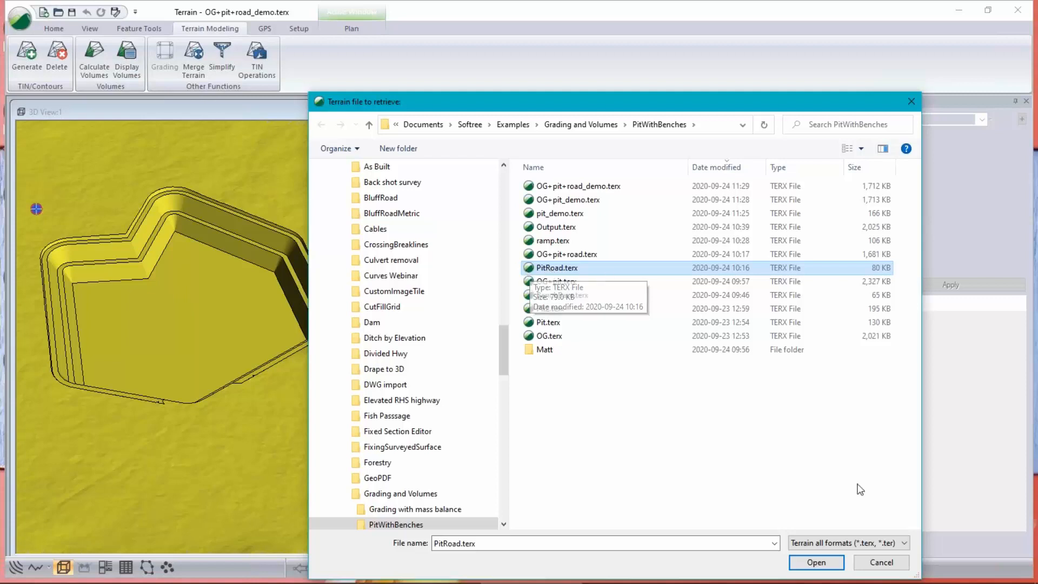
click(816, 563)
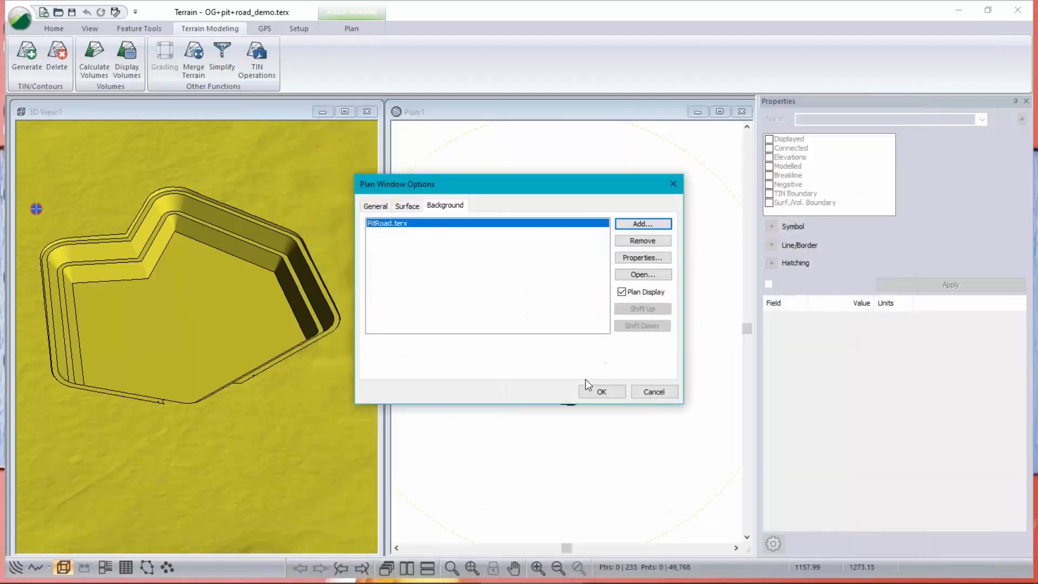
click(595, 392)
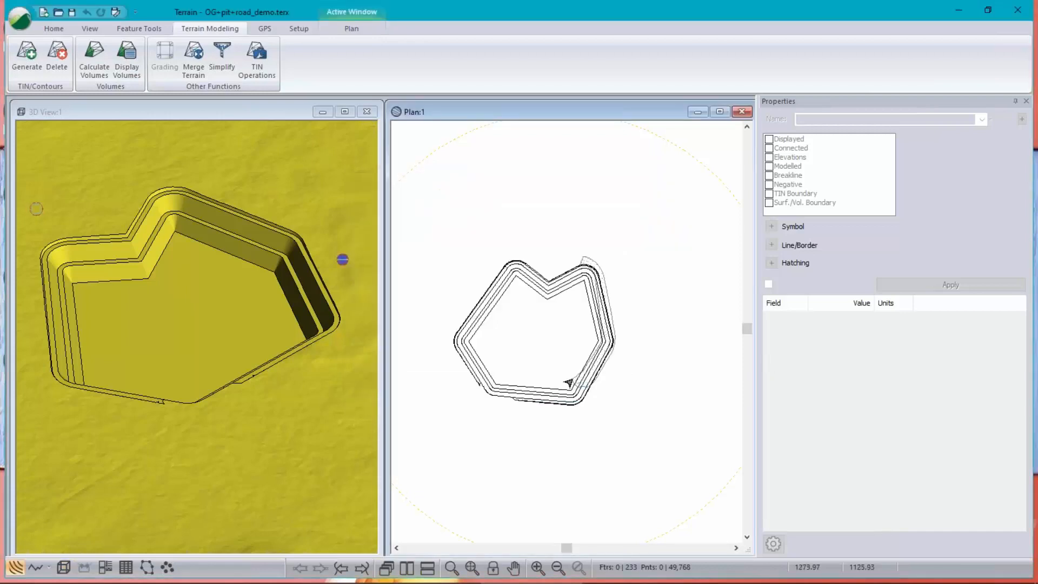
scroll(594, 321, up, 5)
scroll(595, 321, up, 3)
scroll(601, 322, down, 4)
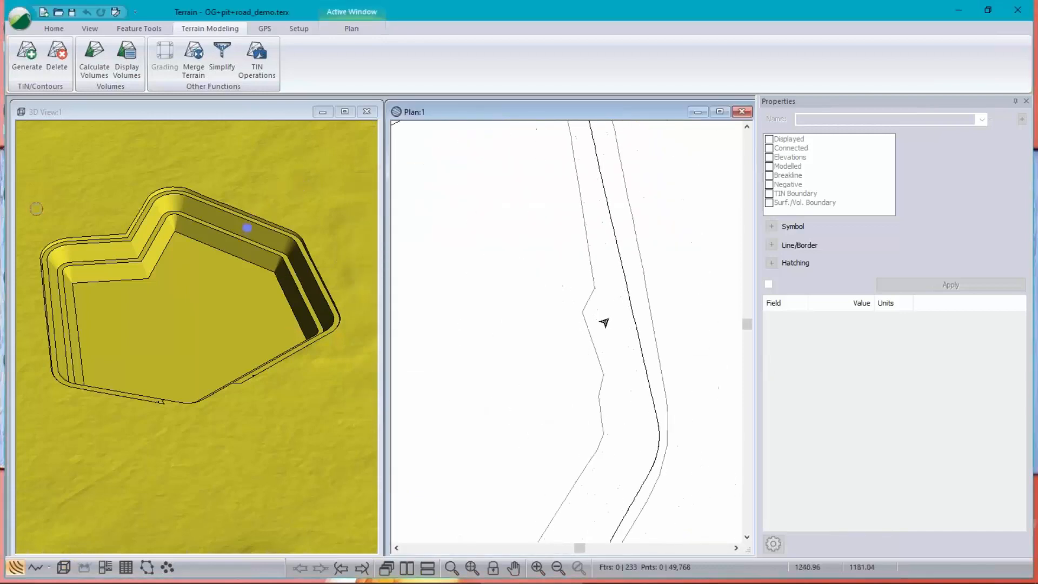
- Update the 3D display lists to include the newly added background terrain
mouse_move(257, 283)
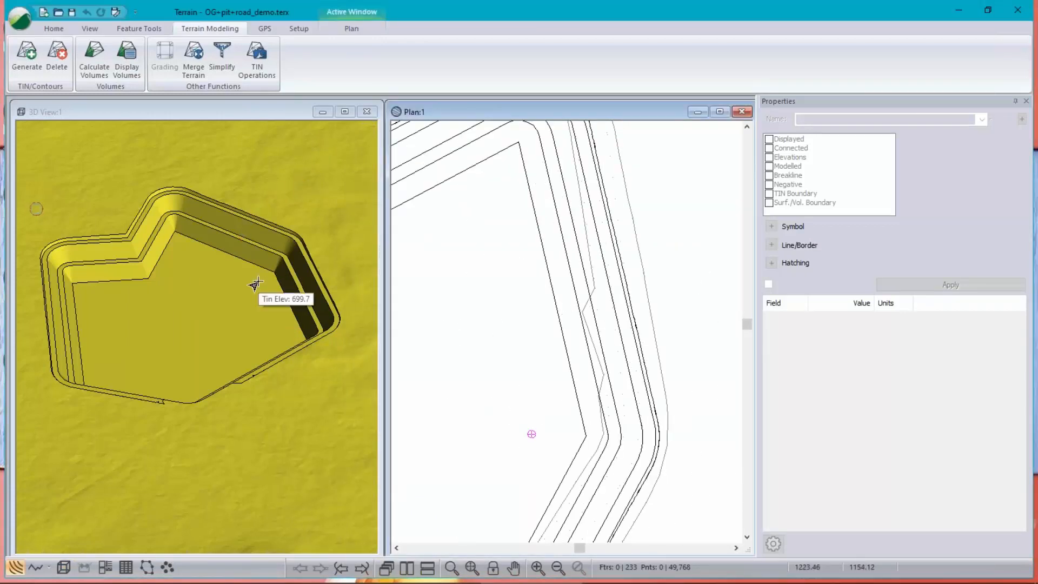
right_click(139, 287)
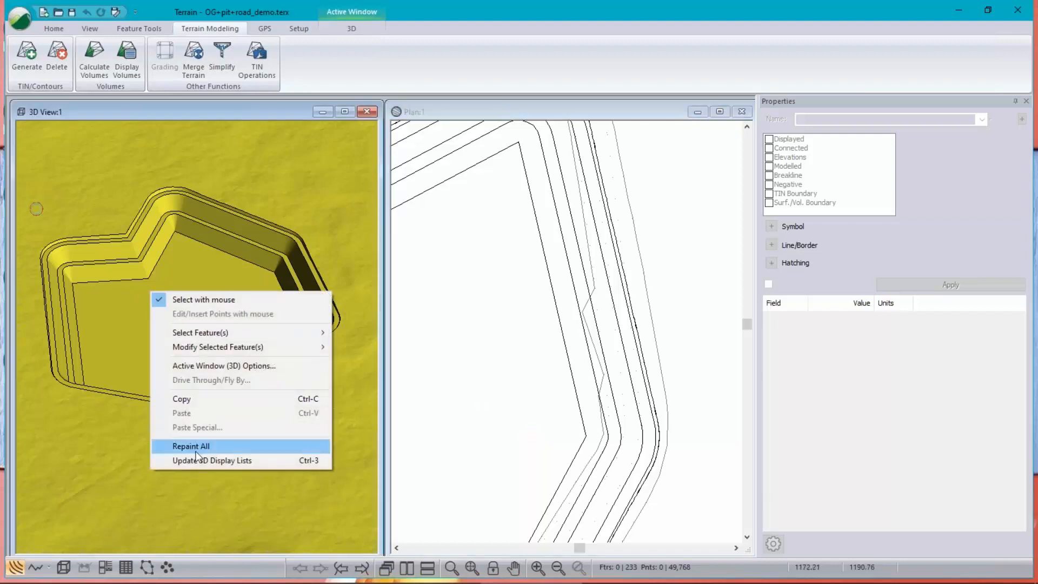
click(243, 459)
- Display PitRoad.terx in the 3D view with shaded triangles coloured pink (255,0,128)
drag(261, 365, 258, 319)
right_click(163, 299)
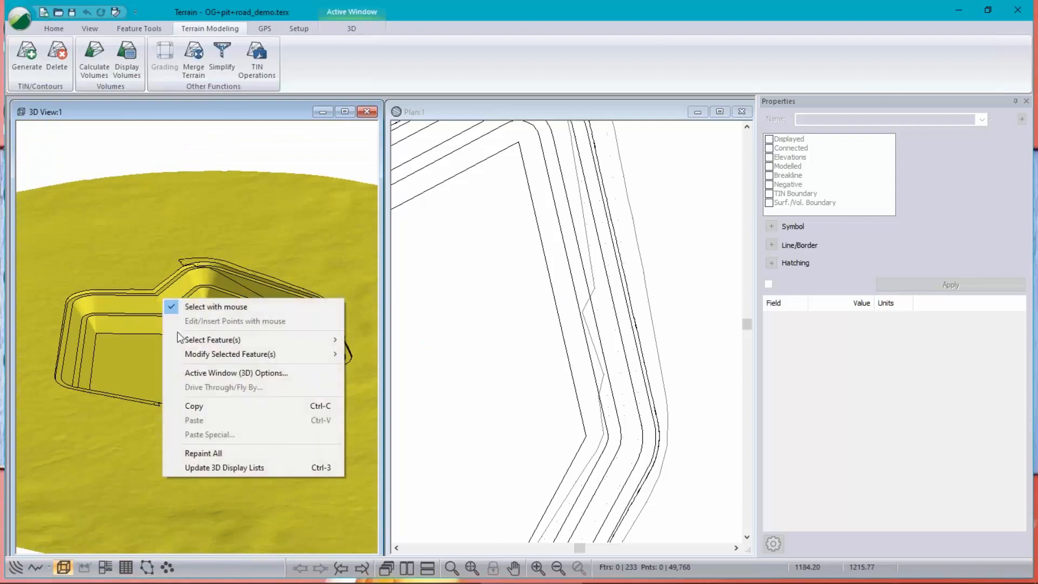
click(226, 372)
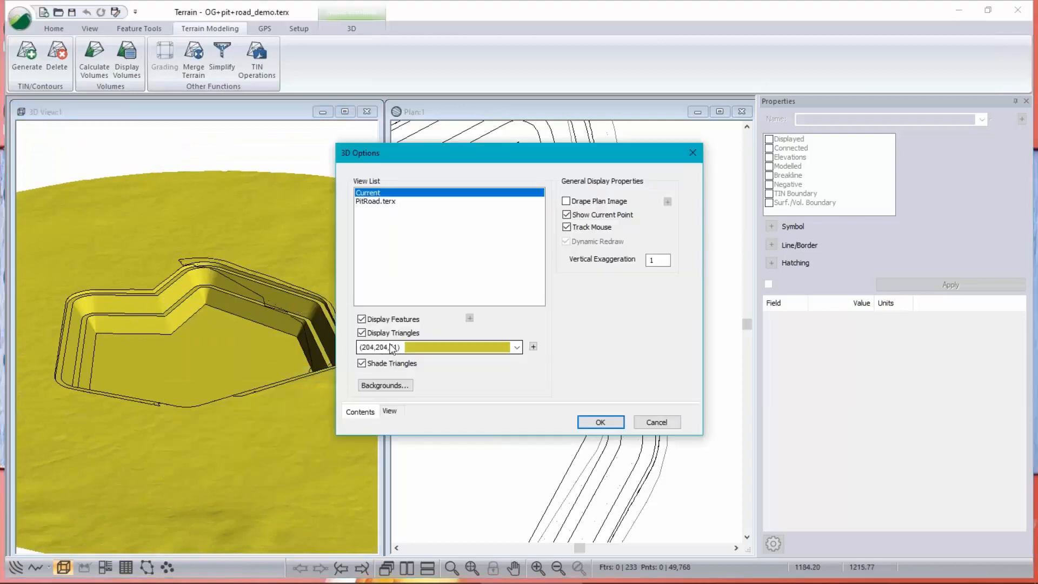
click(379, 201)
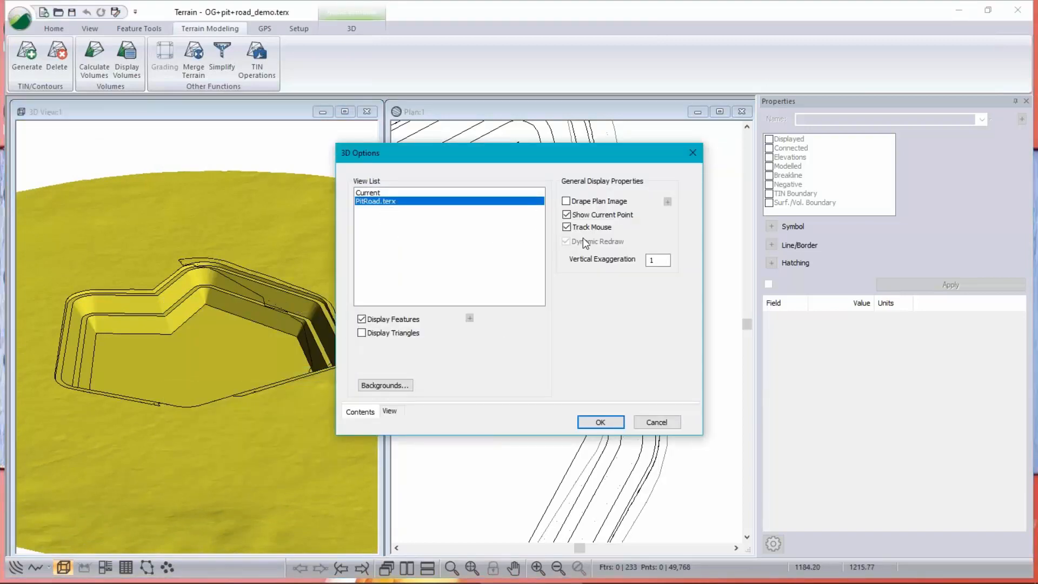
click(361, 333)
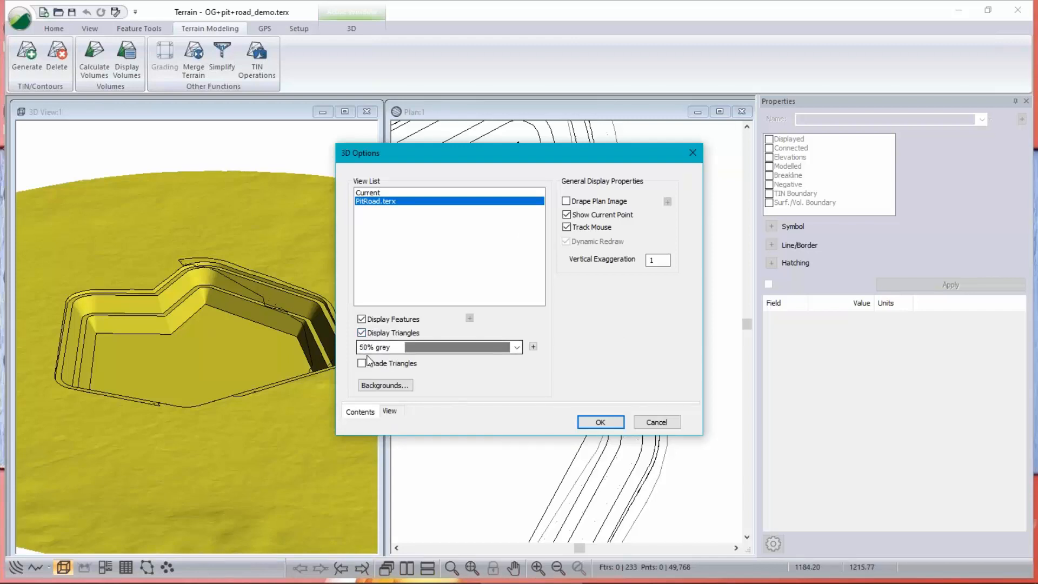
click(517, 347)
click(483, 313)
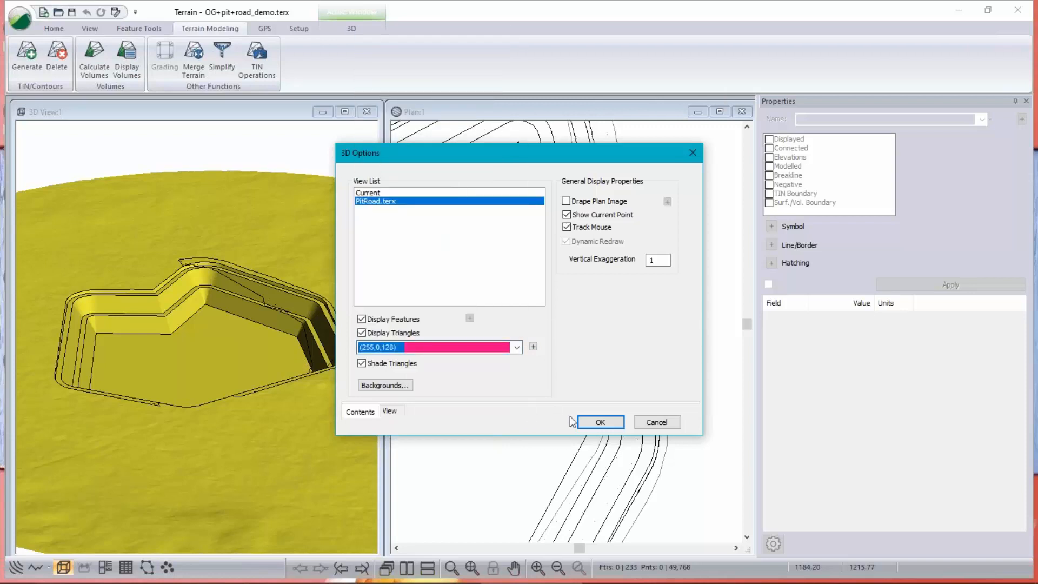
click(587, 421)
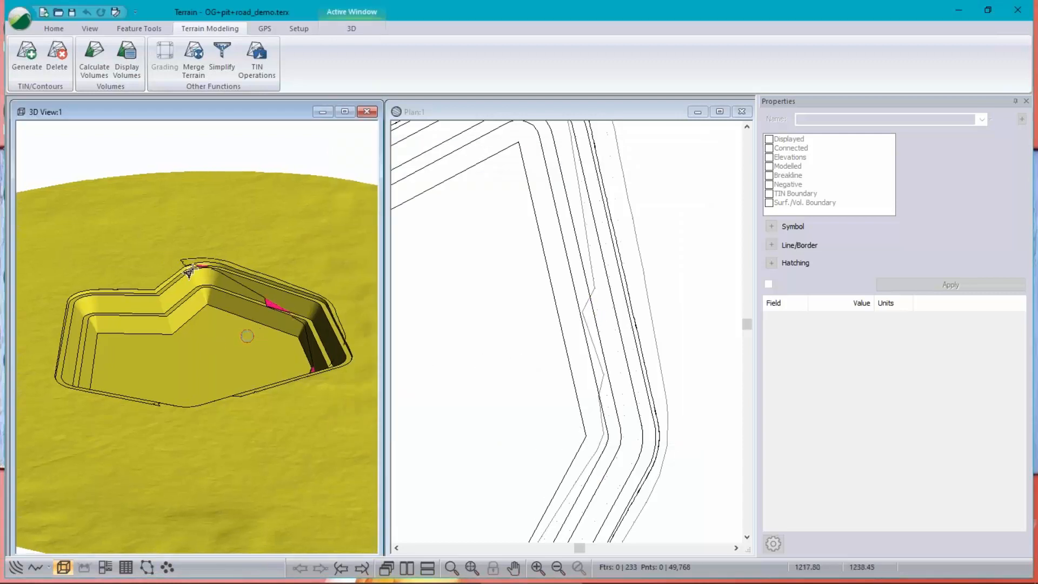
- Make the current terrain's triangles semi-transparent in the 3D view with an alpha channel of 100, and inspect the road against the pit
mouse_move(281, 312)
right_click(254, 318)
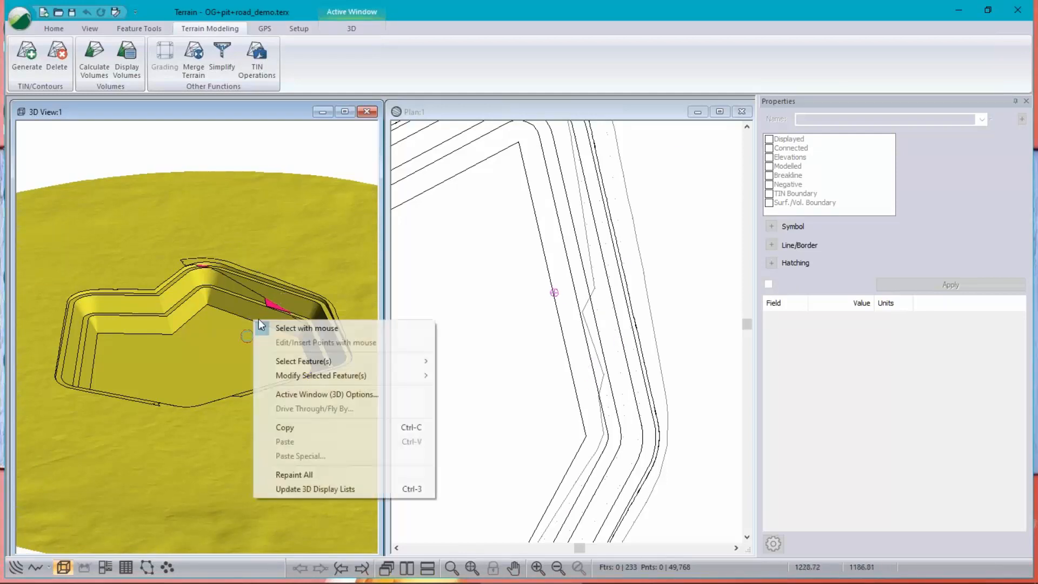
click(347, 395)
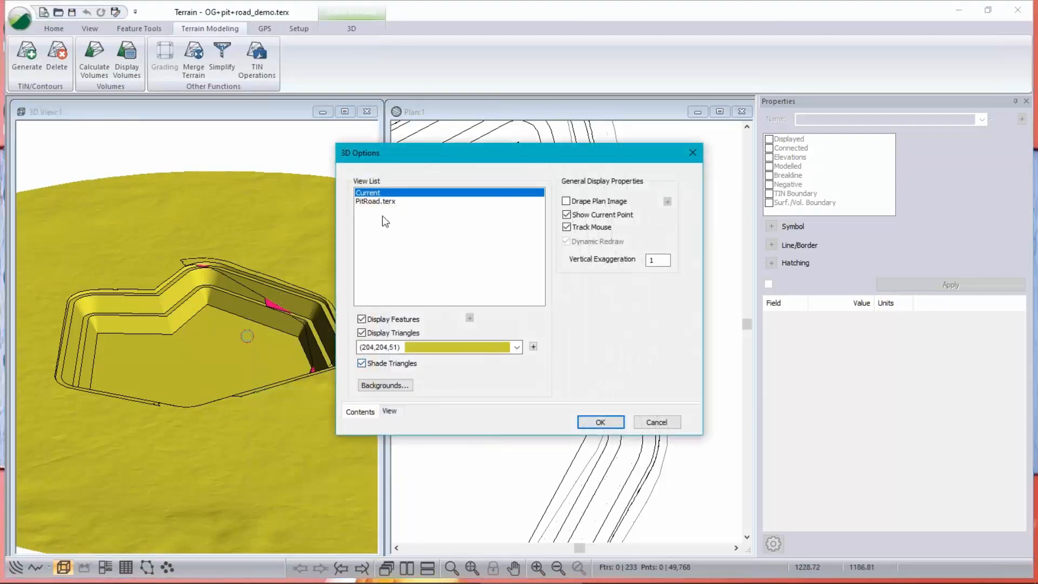
click(533, 347)
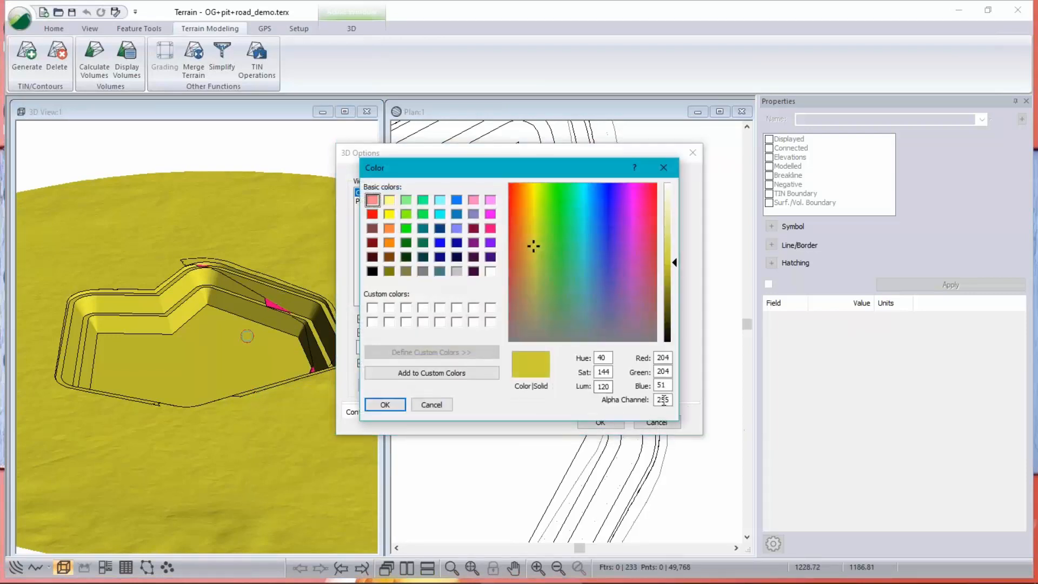
double_click(664, 399)
drag(524, 164, 607, 112)
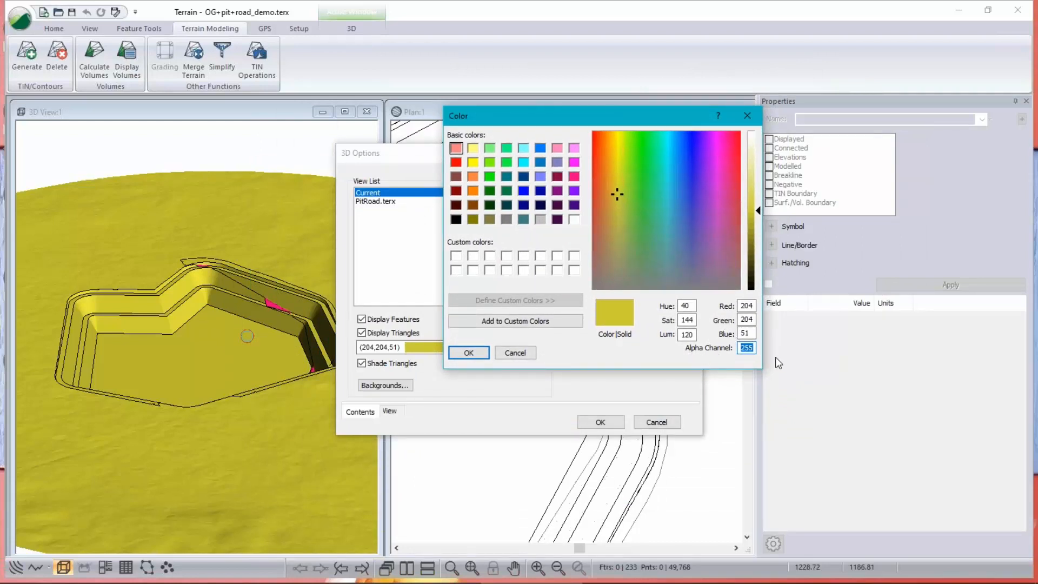
text(100)
click(469, 353)
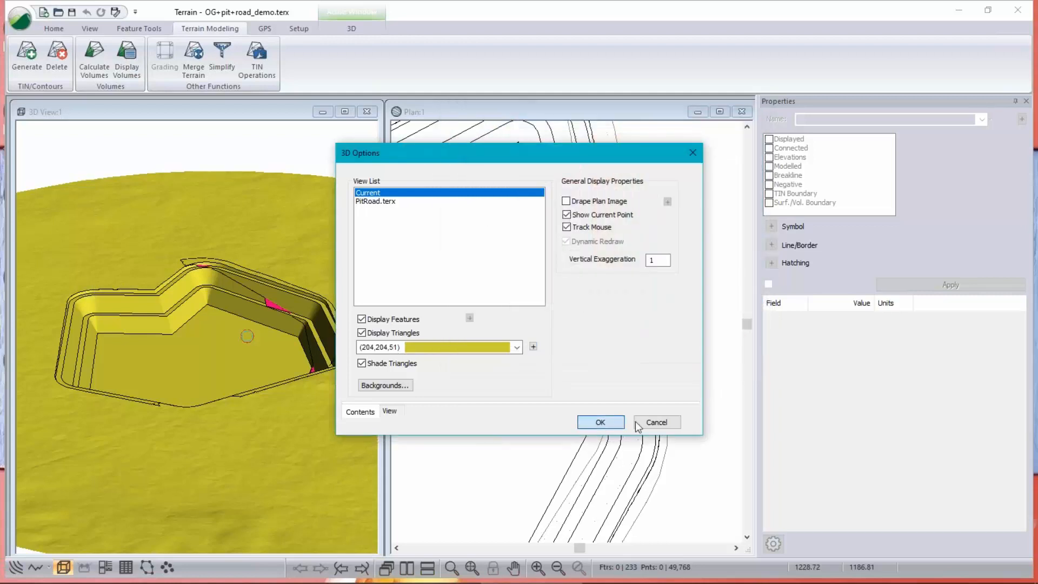
click(595, 422)
drag(296, 381, 216, 238)
scroll(210, 232, up, 4)
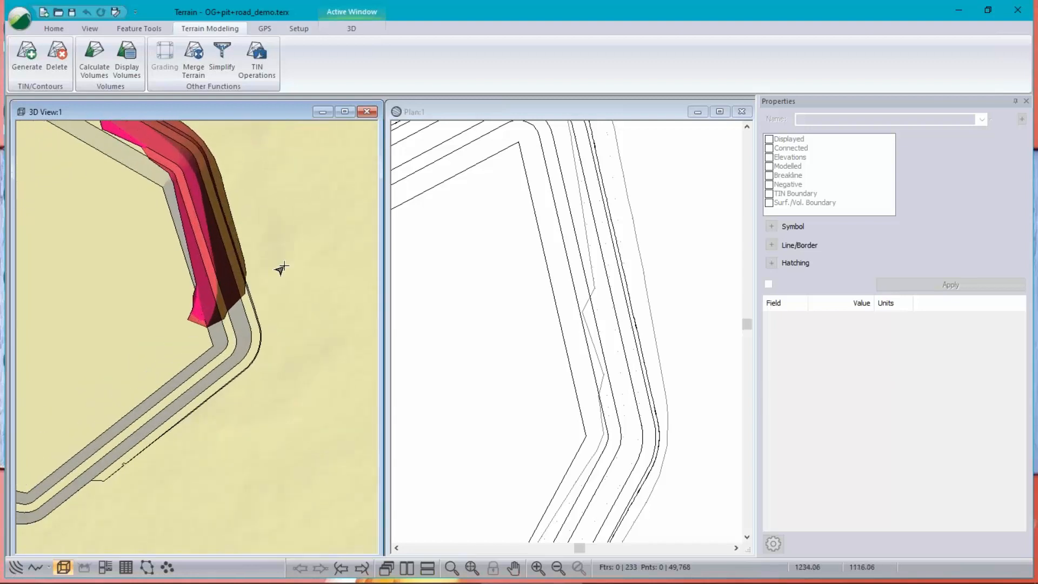
- Calculate the cut and fill volumes between the current terrain and PitRoad.terx, and review the report
click(108, 71)
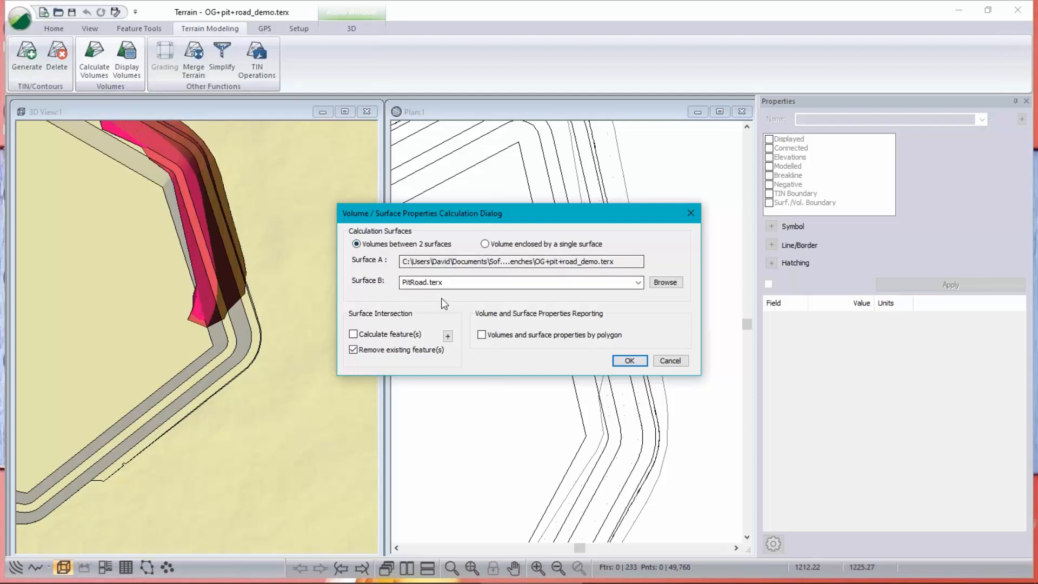
click(629, 360)
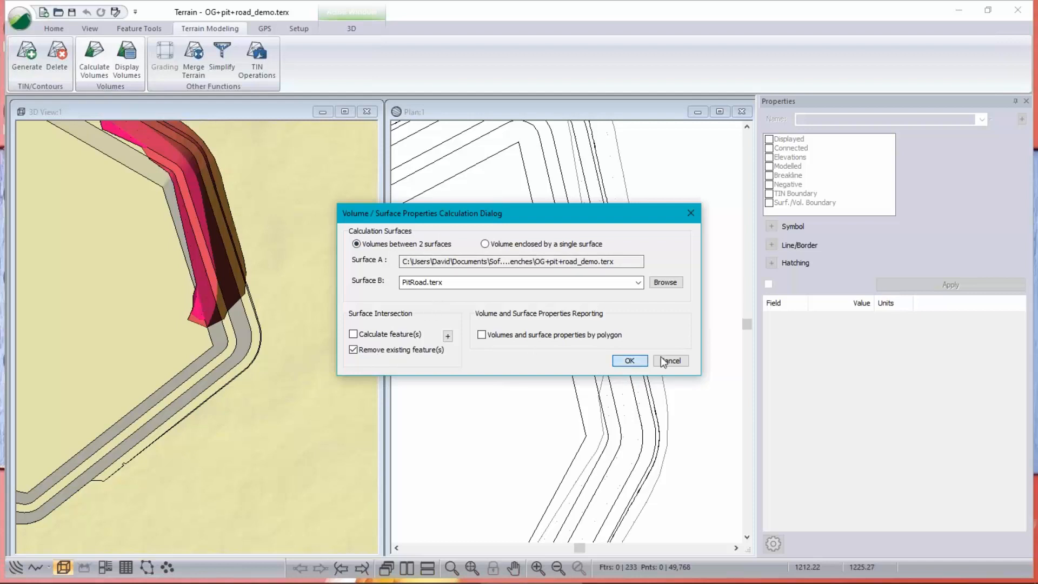
click(476, 288)
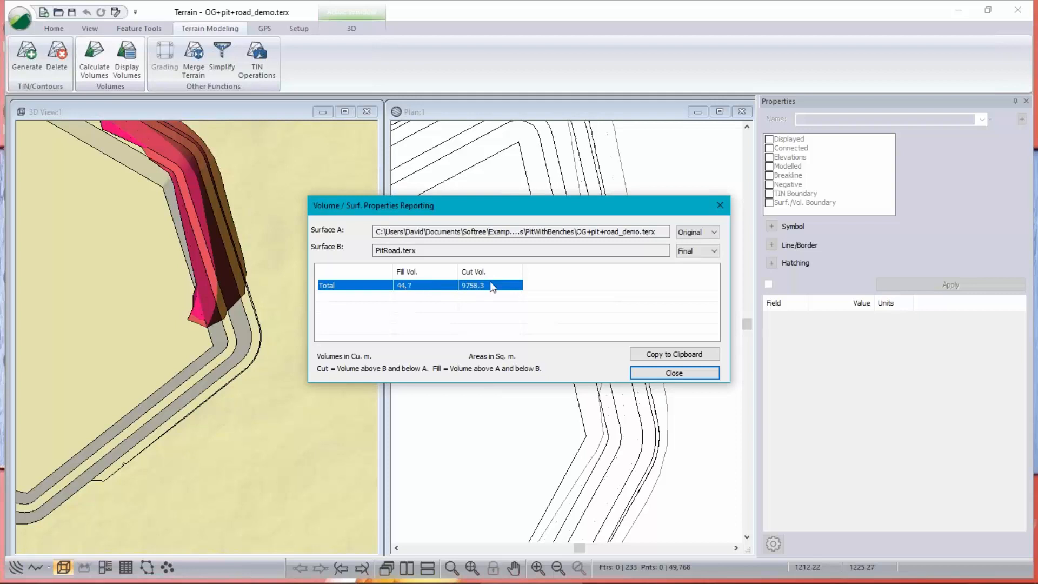
click(660, 373)
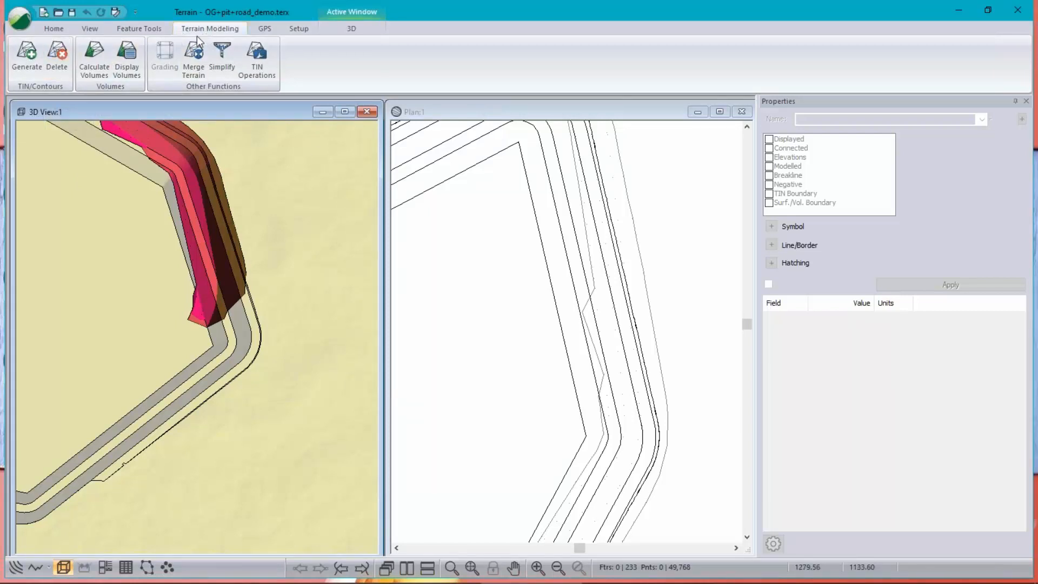
- Merge PitRoad.terx into the current terrain, accepting that the operation cannot be undone
click(202, 65)
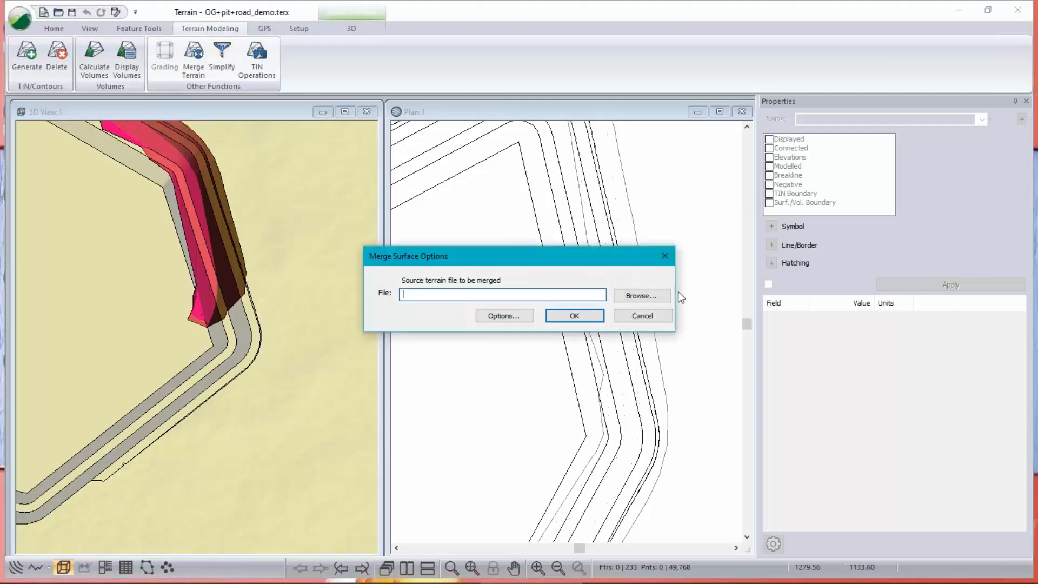
click(623, 301)
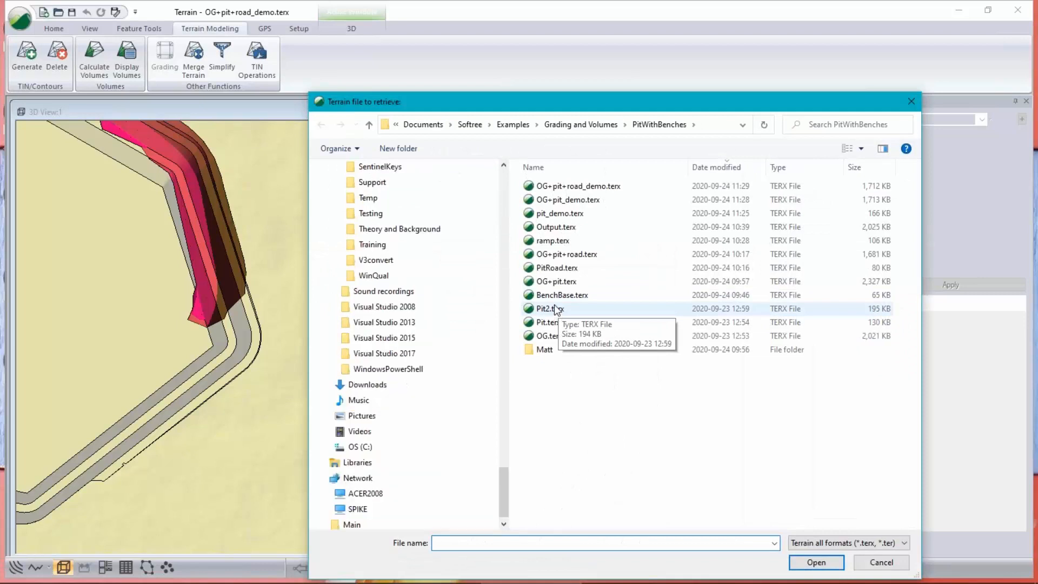
click(556, 267)
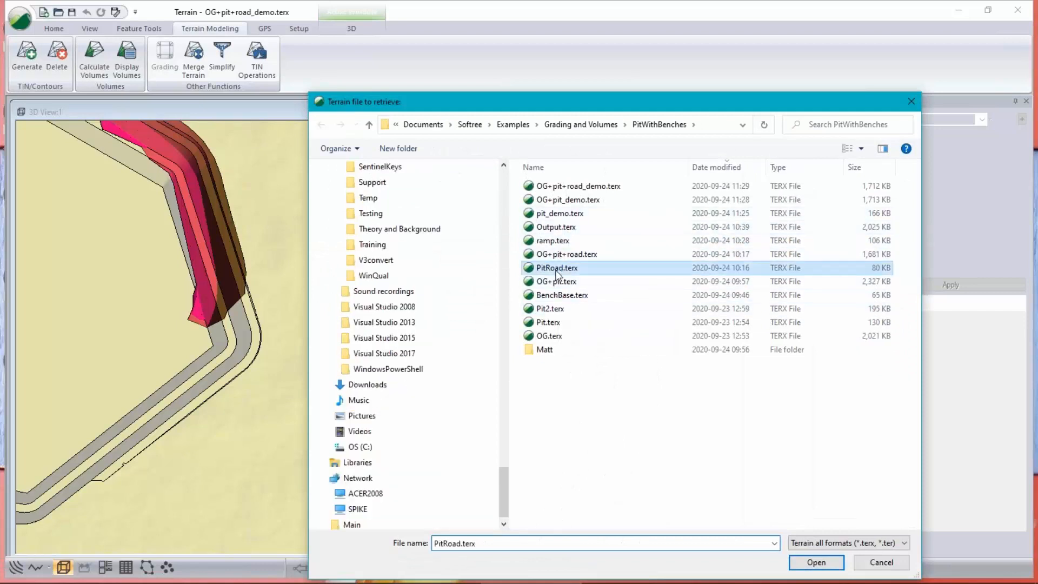
click(810, 565)
click(572, 318)
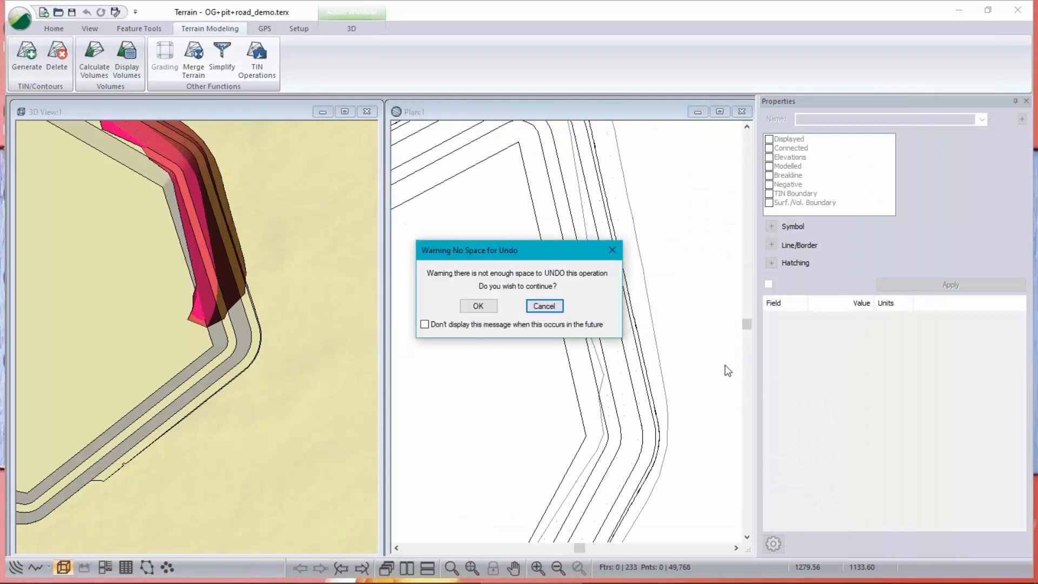
click(481, 307)
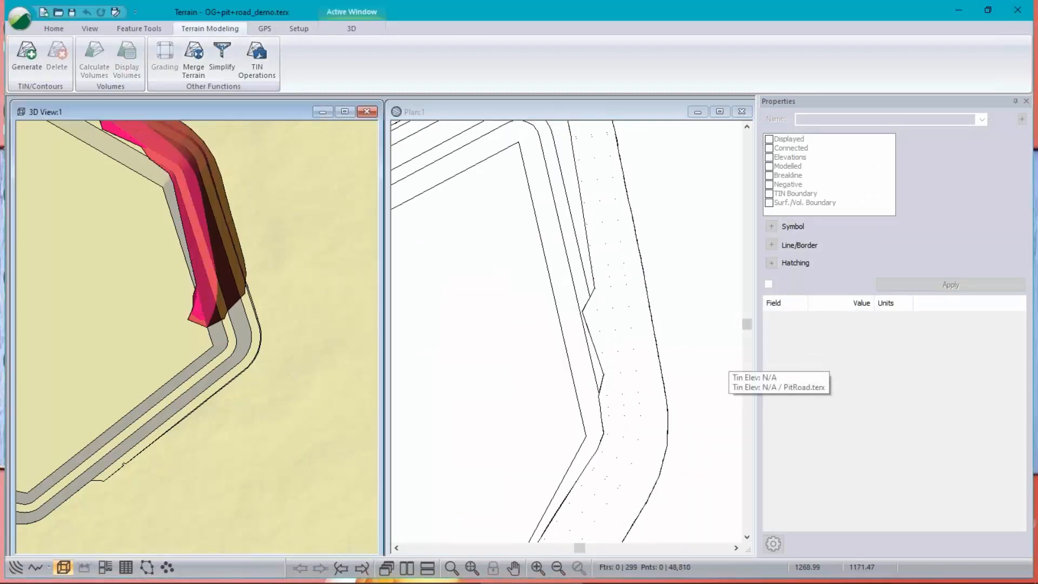
- Examine the merged road's points and boundary lines along the pit wall in the plan window
mouse_move(629, 333)
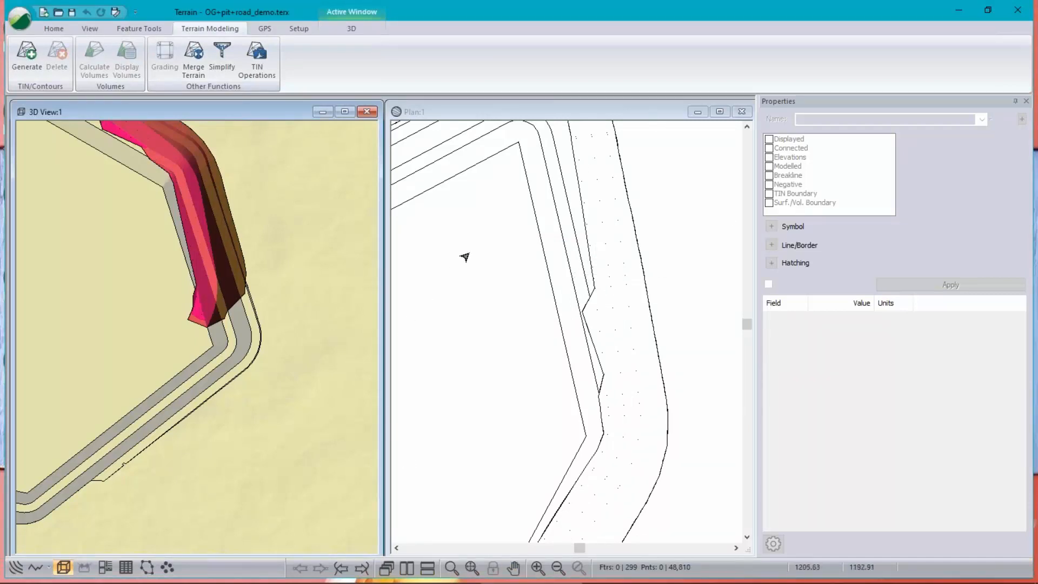
mouse_move(488, 237)
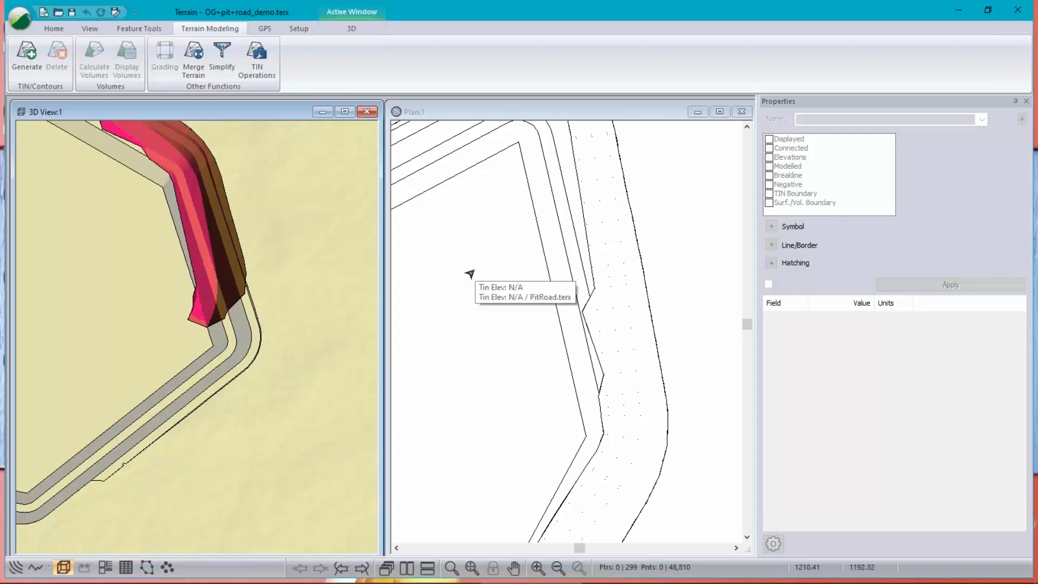
mouse_move(574, 254)
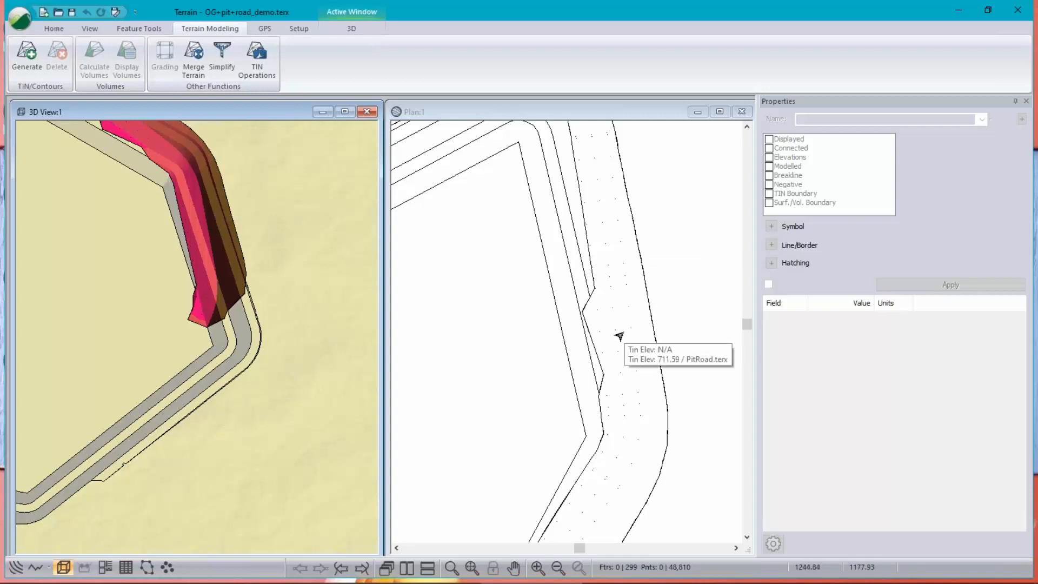
scroll(641, 278, up, 3)
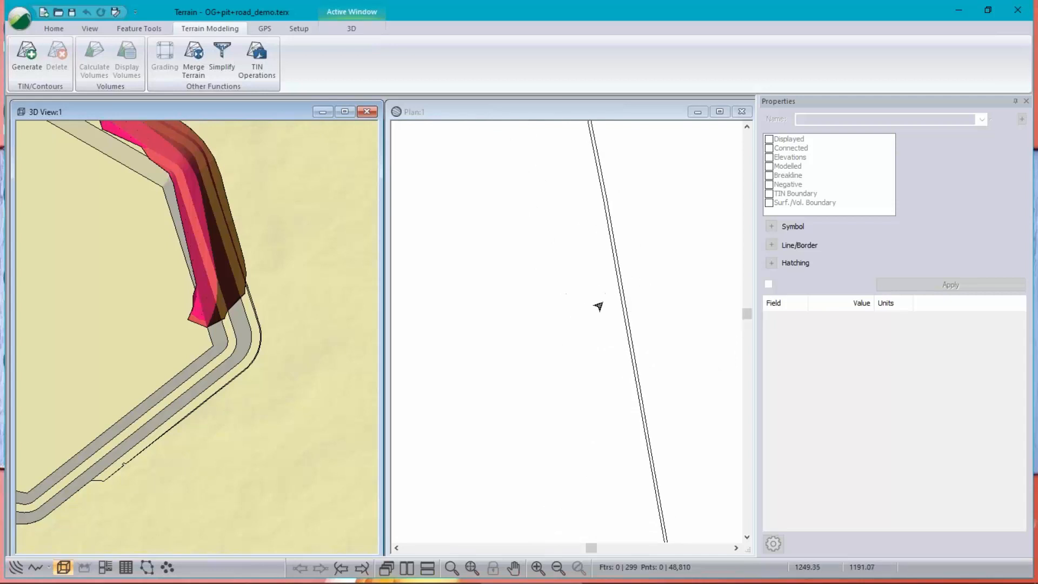
scroll(554, 350, down, 5)
scroll(554, 346, down, 1)
- Generate the merged terrain's triangles with all points included and all existing contours removed
mouse_move(567, 355)
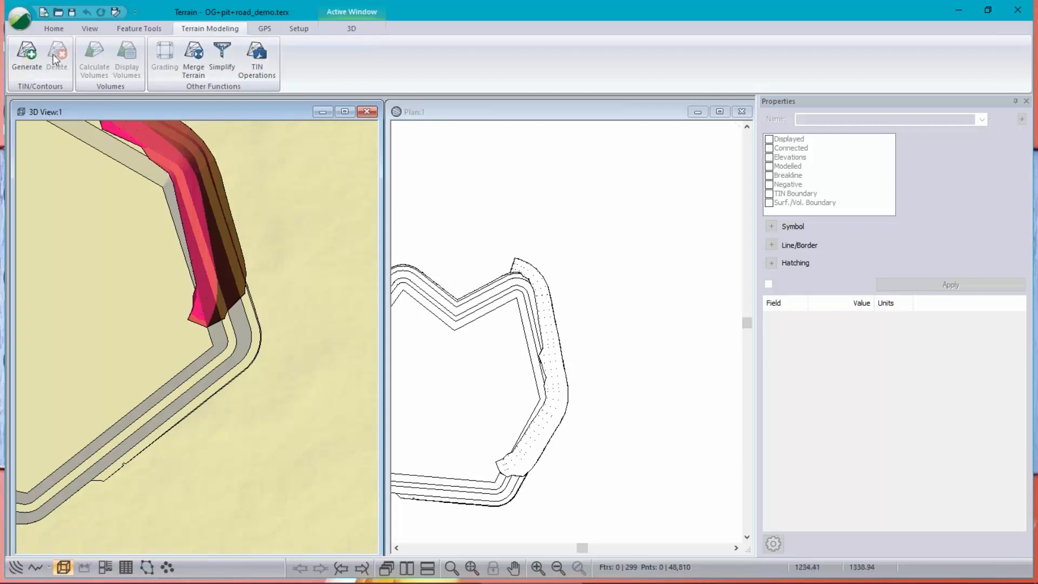
click(26, 60)
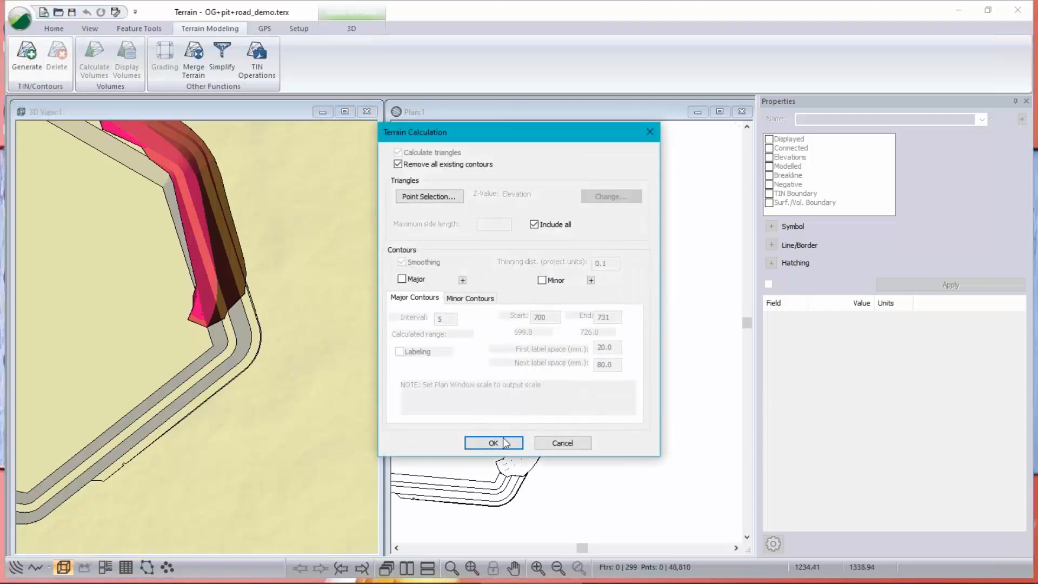
click(479, 443)
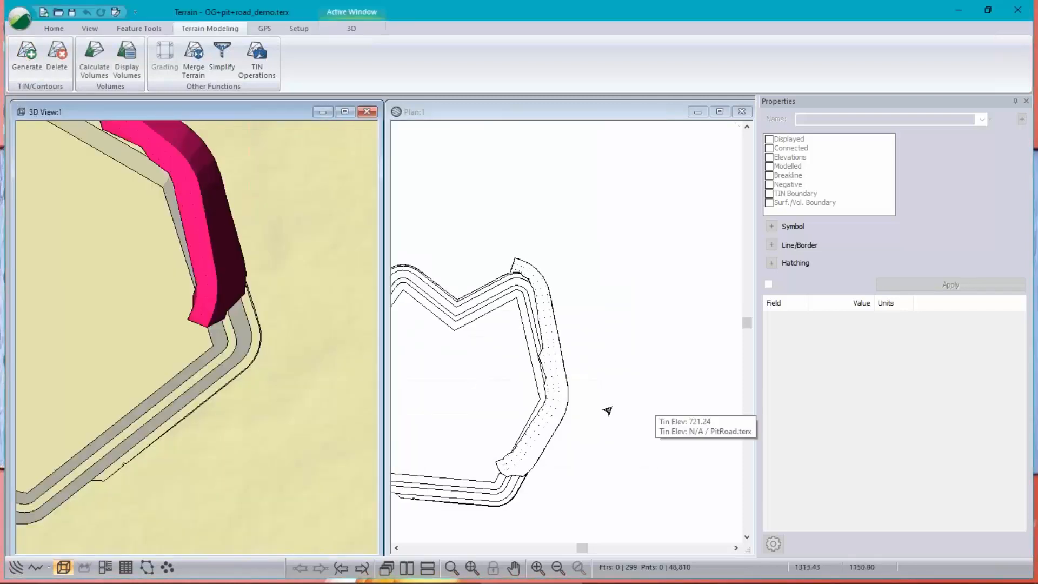
middle_drag(111, 332, 180, 384)
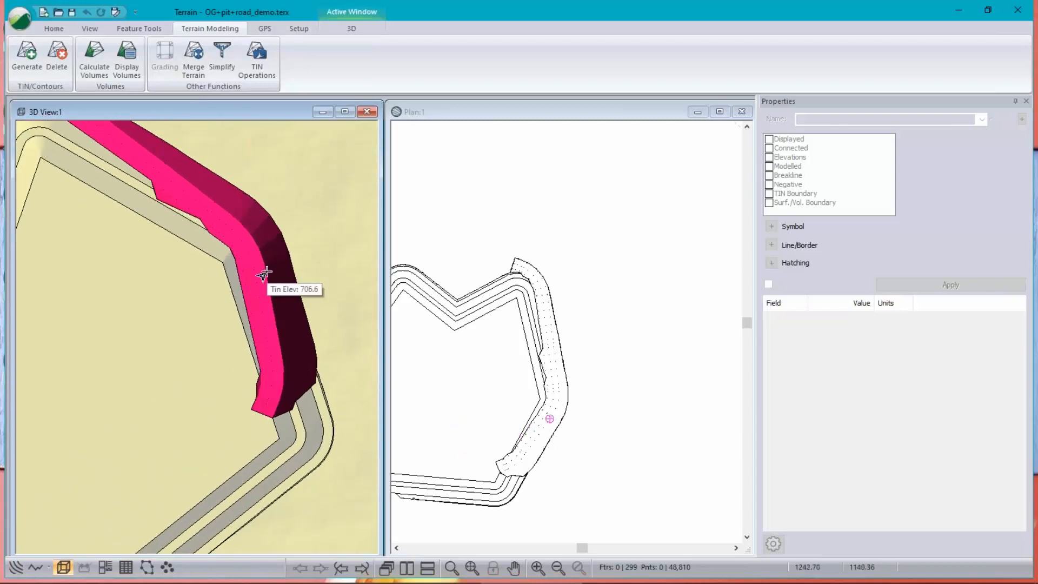
- Turn off the display of PitRoad.terx triangles in the 3D view
right_click(140, 314)
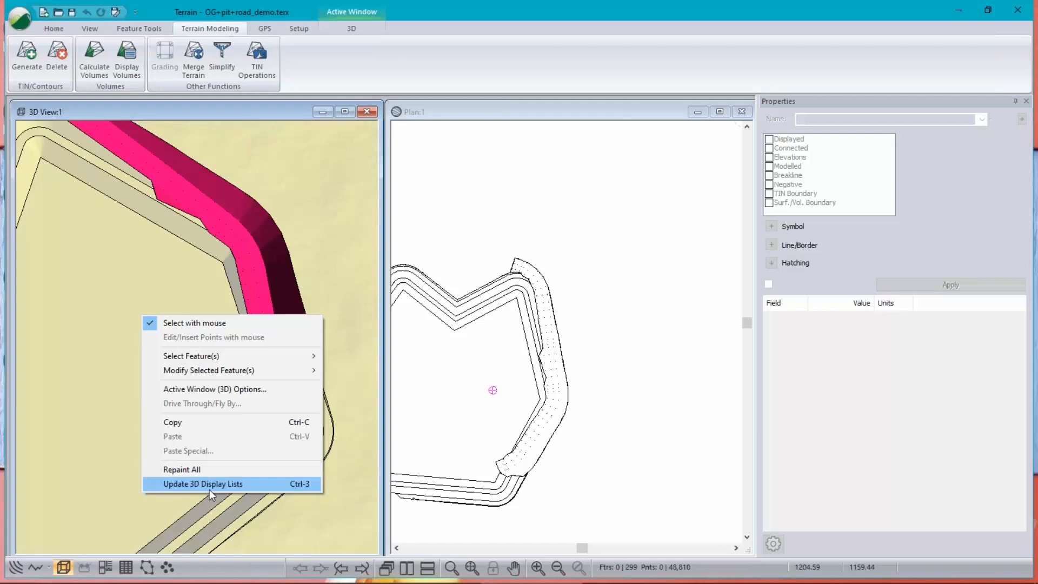
click(196, 390)
click(381, 200)
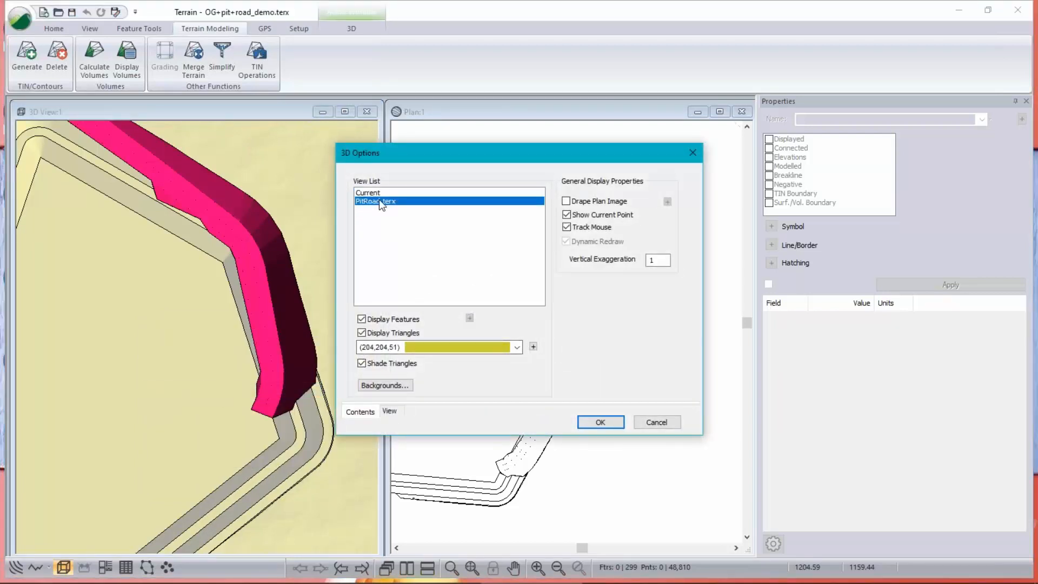
click(362, 333)
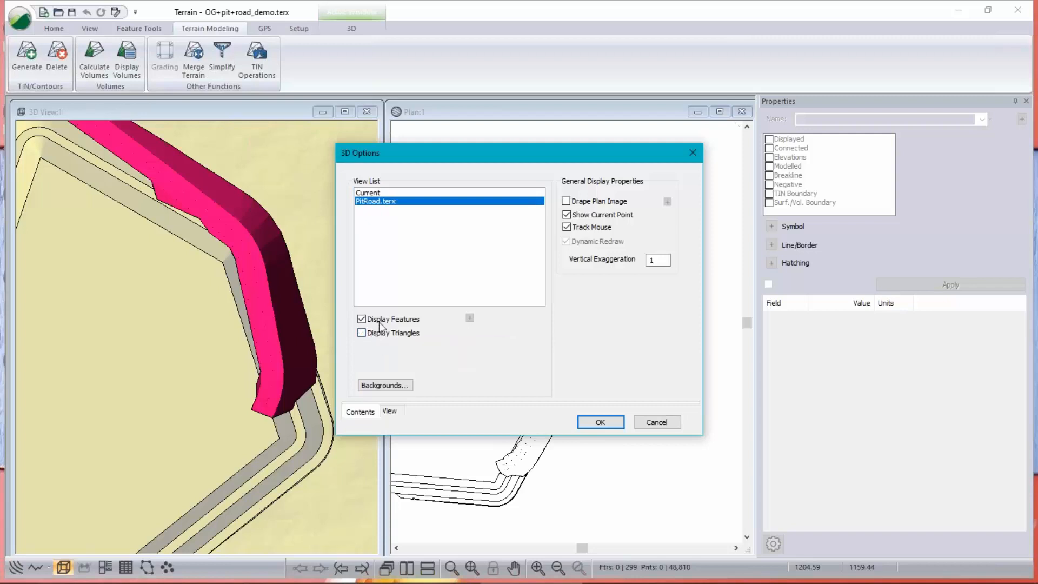
click(600, 423)
- Examine the merged road, pit benches and surrounding ground surface in the 3D view
scroll(204, 335, down, 3)
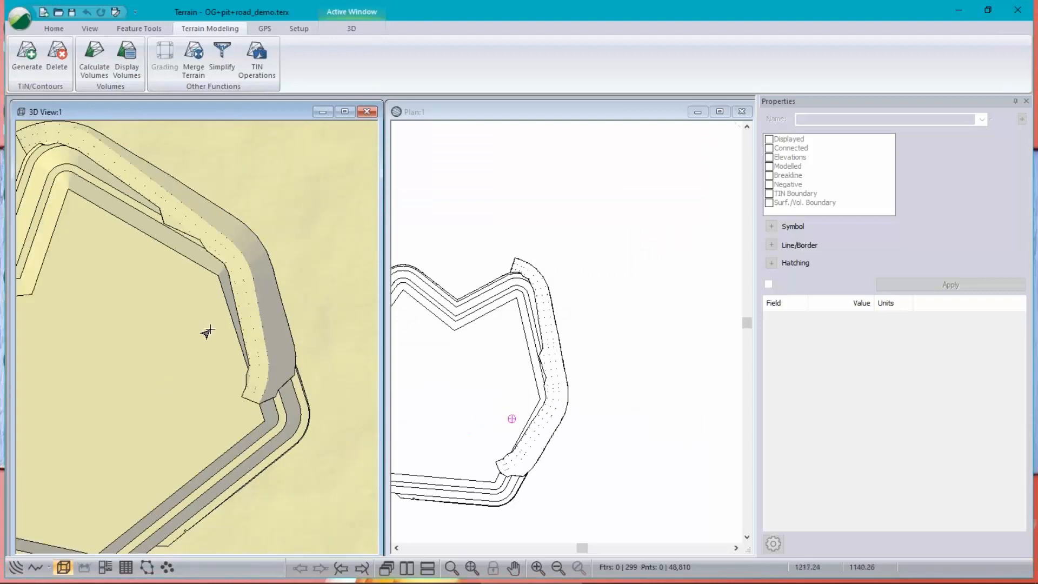
mouse_move(194, 331)
mouse_down()
mouse_move(193, 281)
mouse_move(227, 225)
mouse_move(157, 232)
mouse_move(160, 299)
mouse_move(178, 338)
mouse_move(213, 293)
mouse_move(158, 278)
mouse_up()
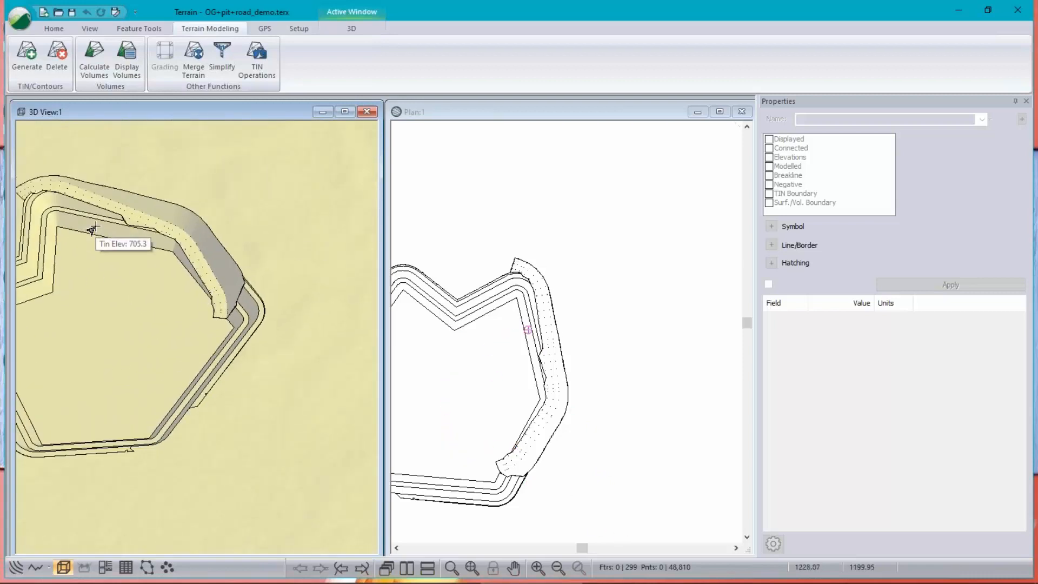
mouse_move(301, 256)
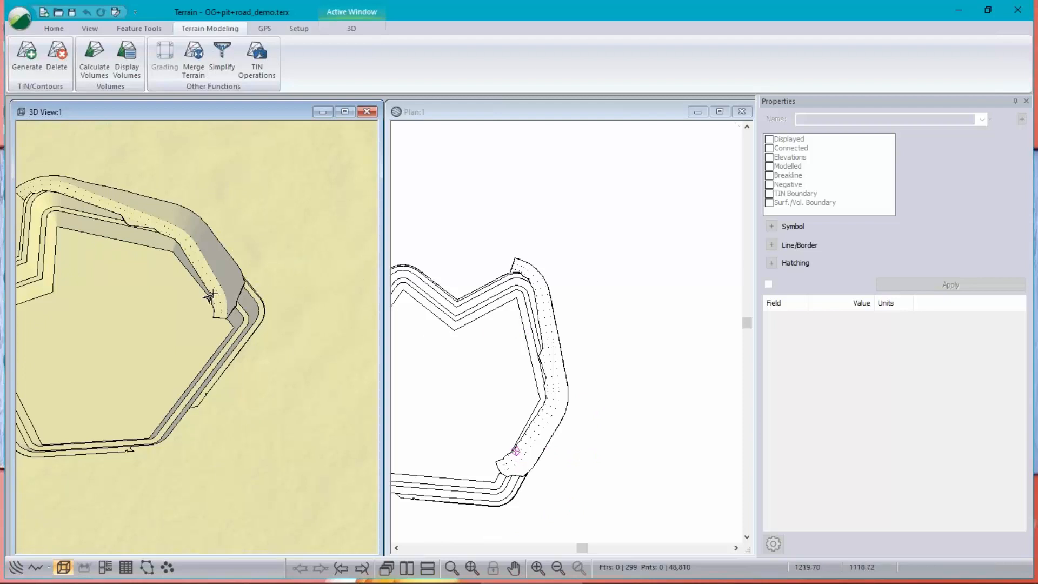
scroll(210, 296, down, 5)
mouse_move(210, 296)
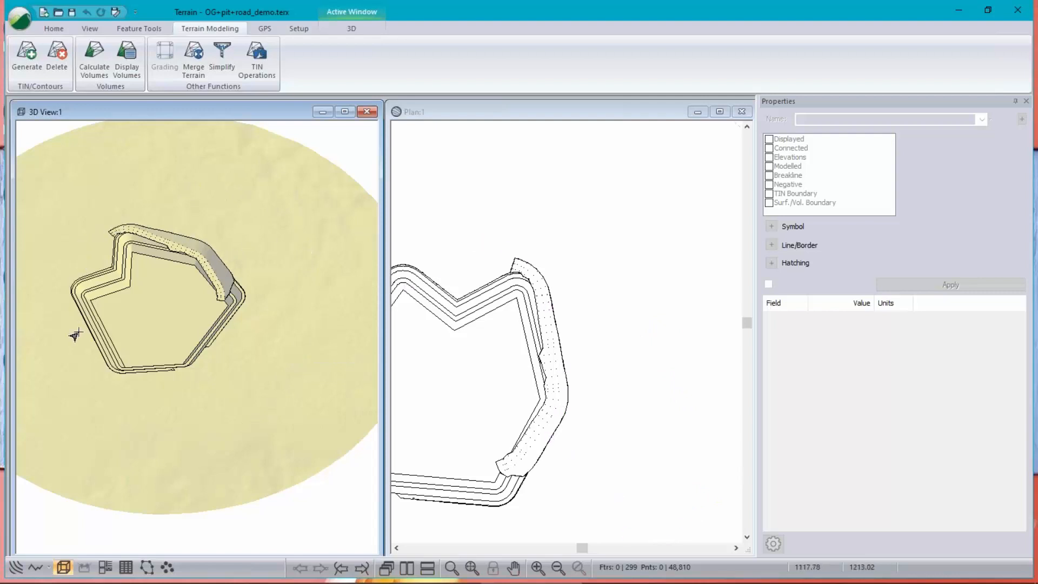
mouse_move(245, 414)
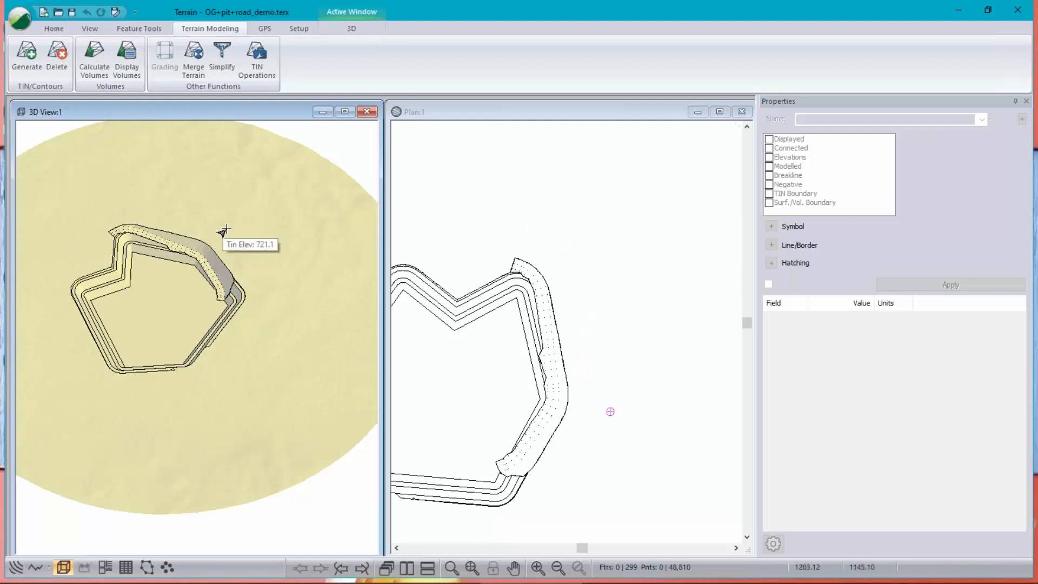
mouse_move(355, 329)
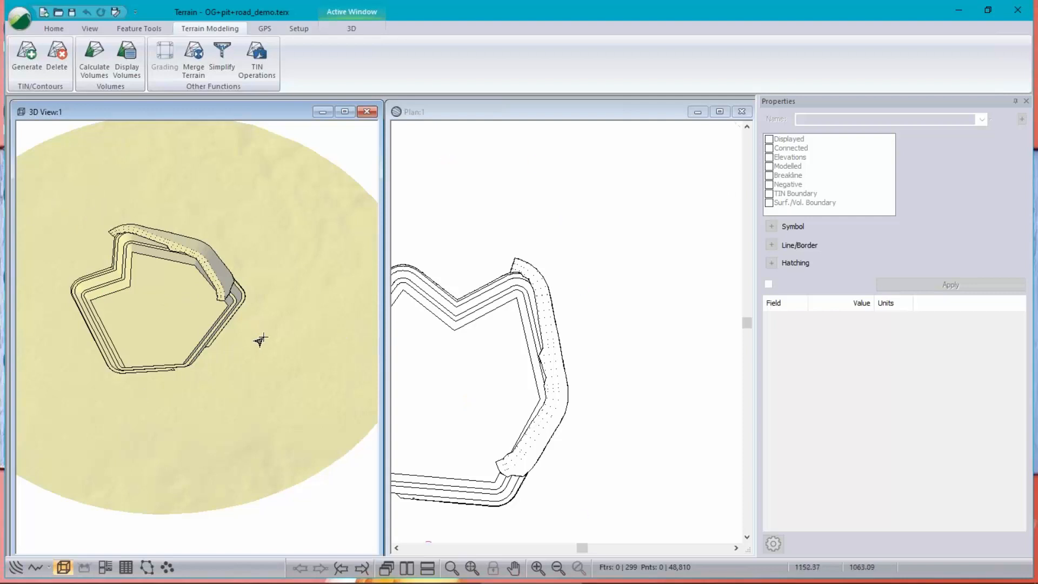
- Calculate the volumes between the current terrain and the original ground surface OG.terx
click(93, 60)
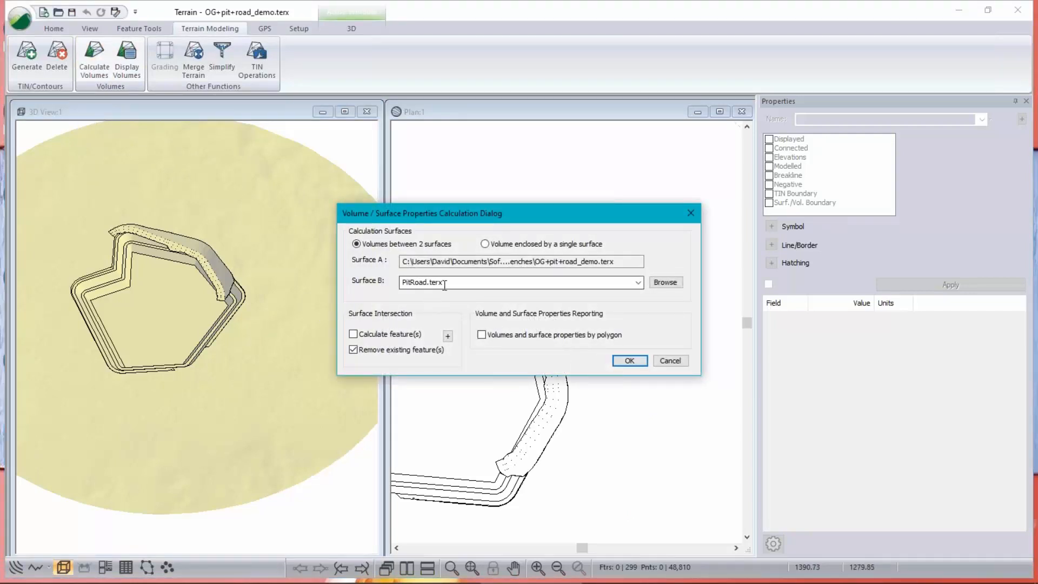
click(639, 282)
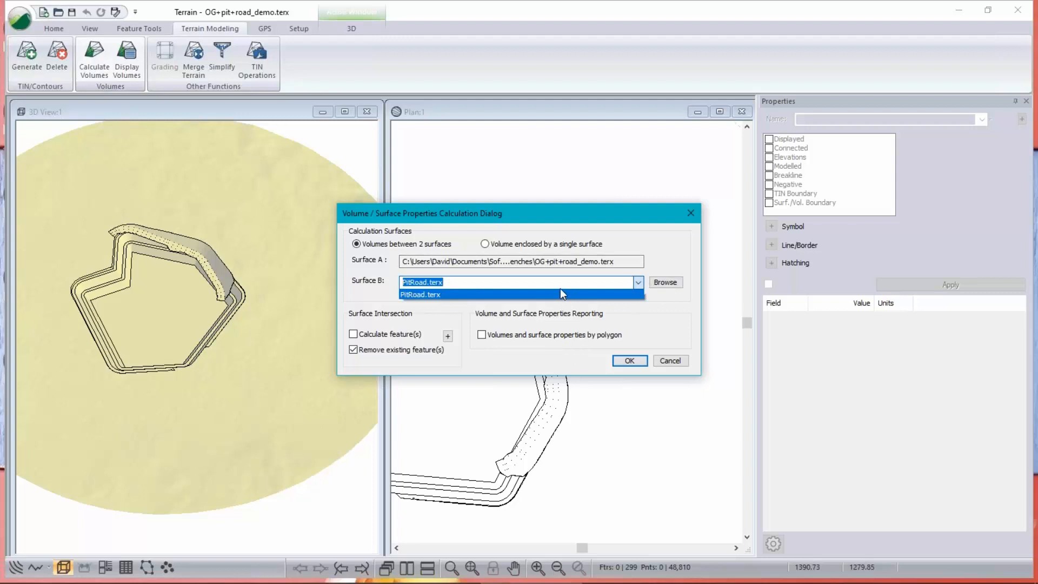
click(676, 283)
click(676, 283)
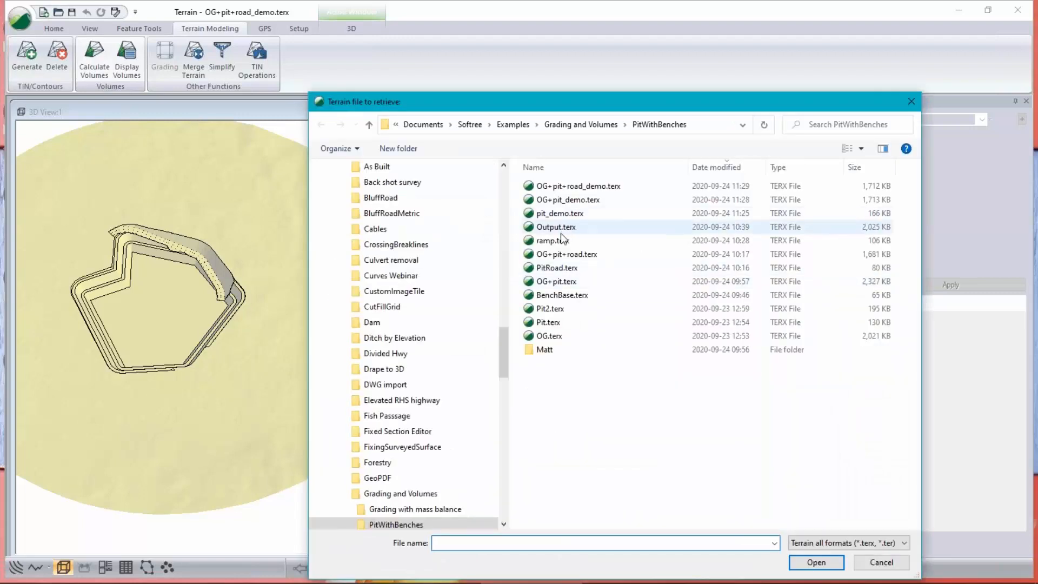
click(550, 336)
click(814, 561)
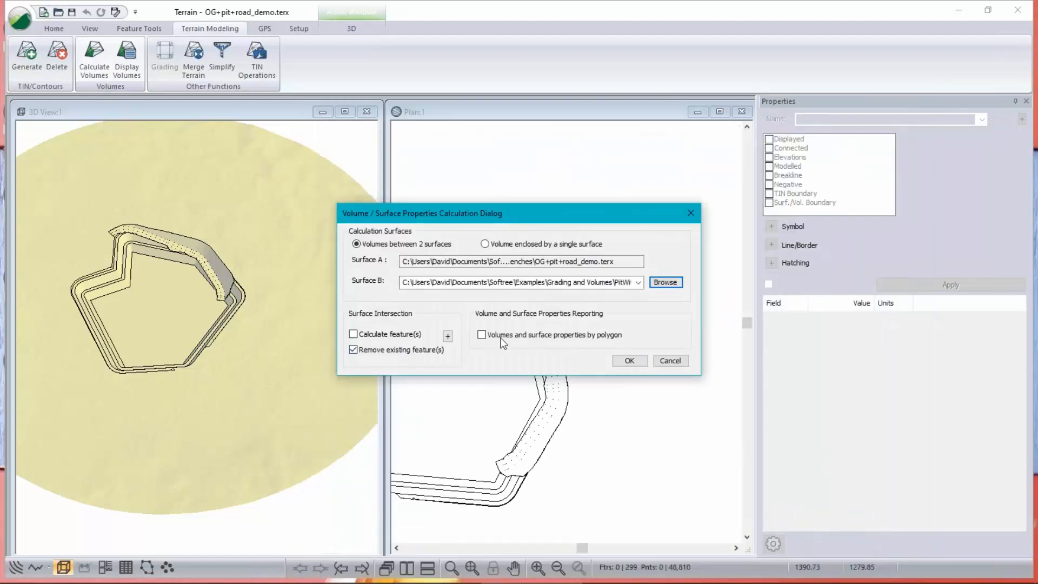
click(631, 362)
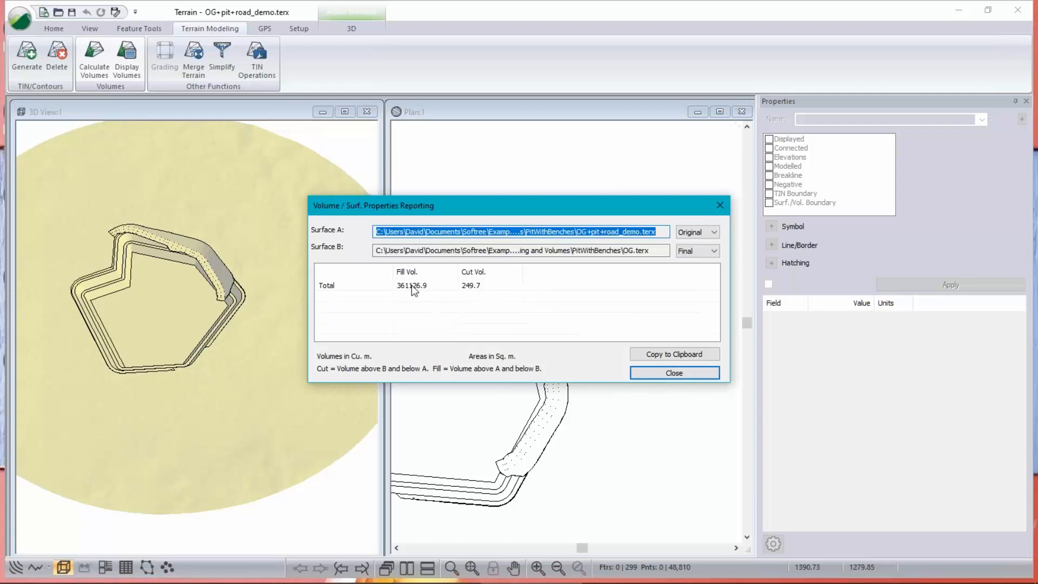
- Set Surface A as Final in the volume report, review the cut and fill volumes, and close the report
click(701, 233)
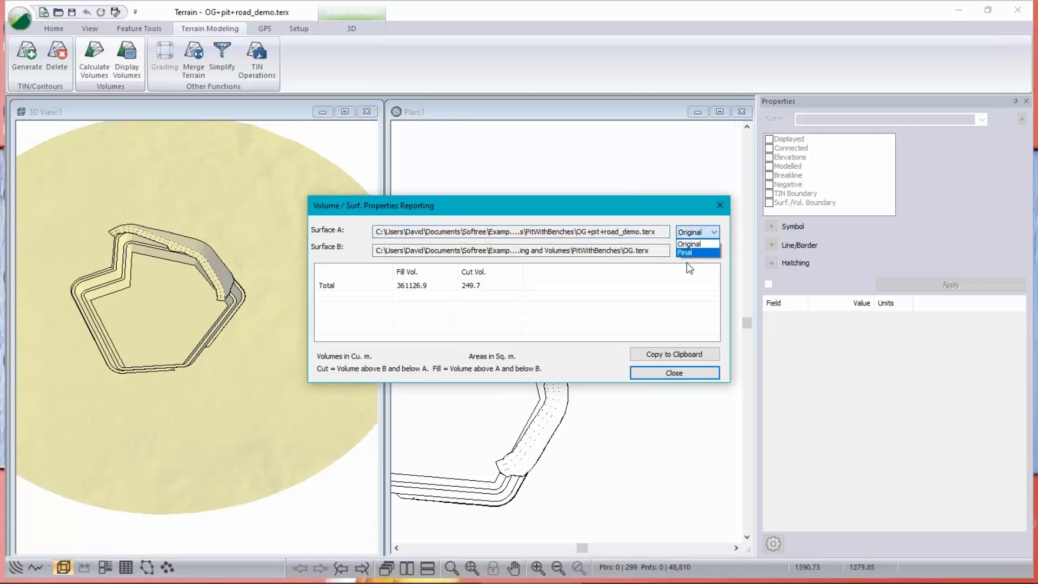
click(693, 252)
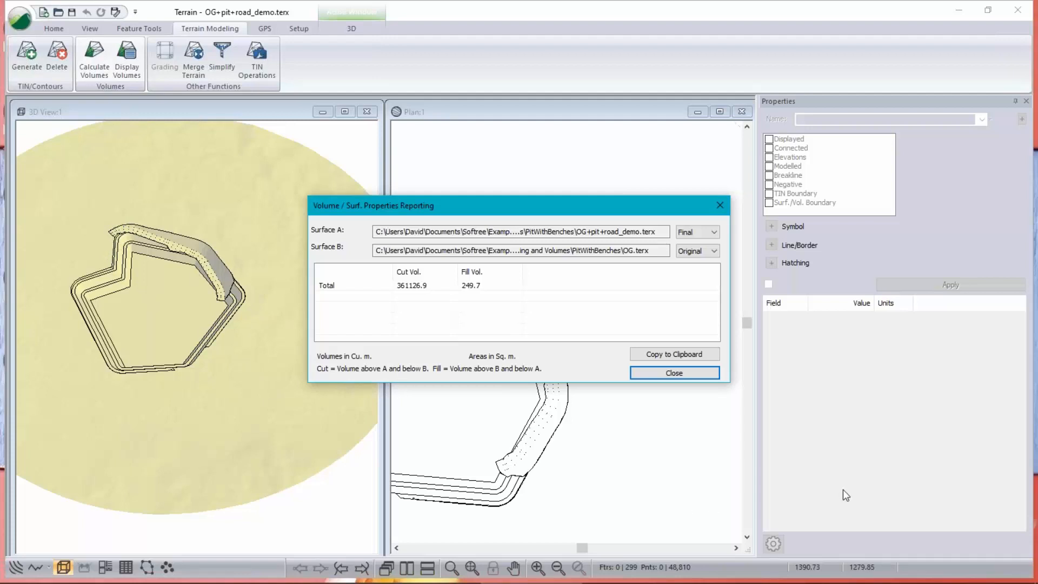
click(674, 373)
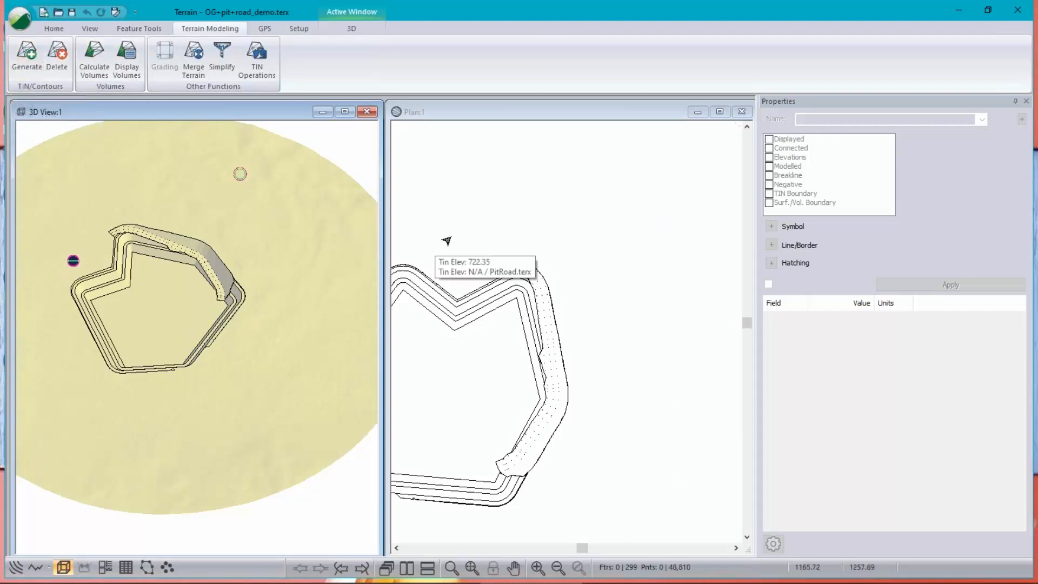
click(21, 19)
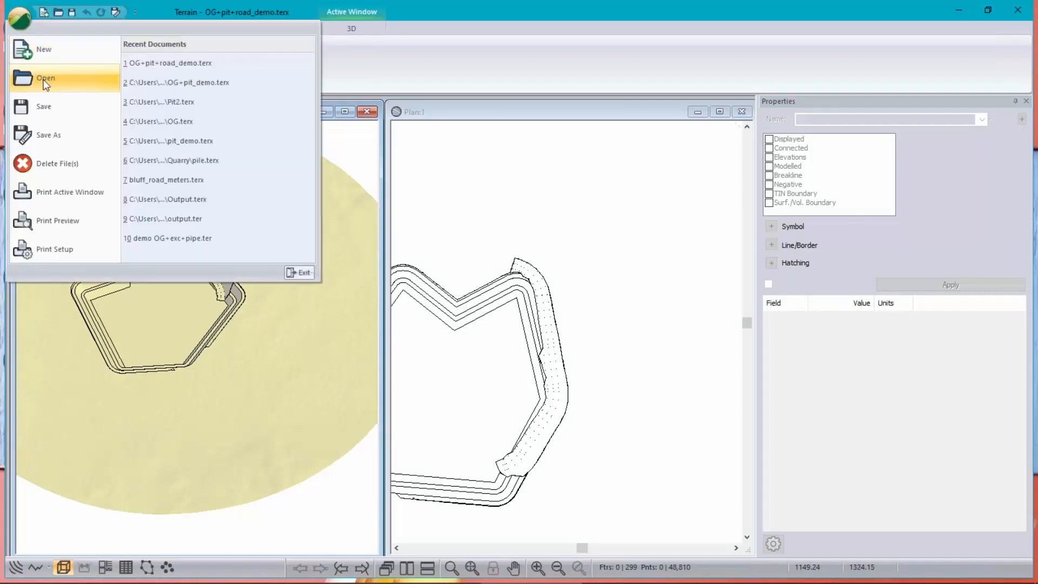
click(352, 234)
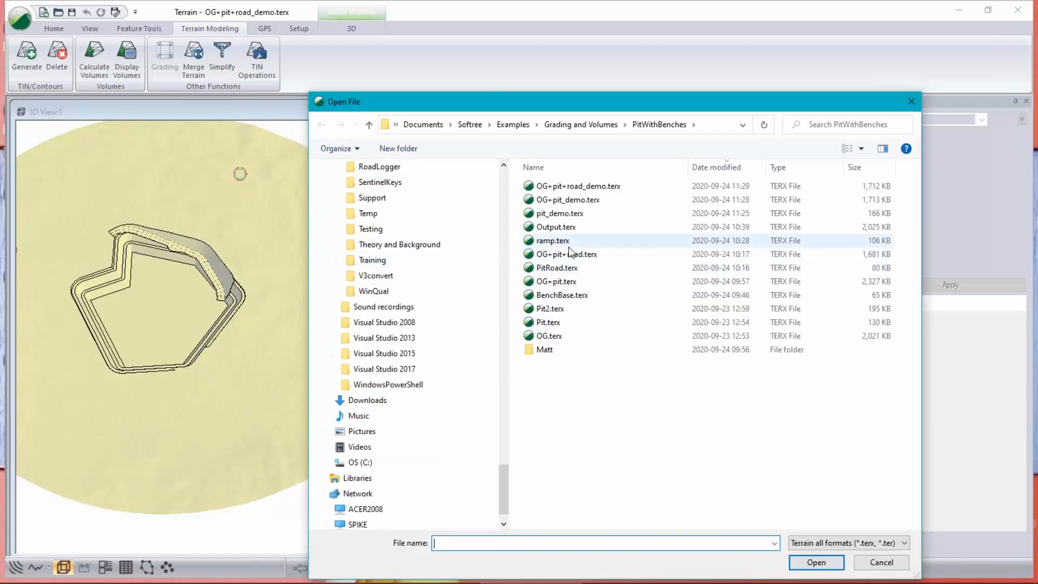
click(888, 568)
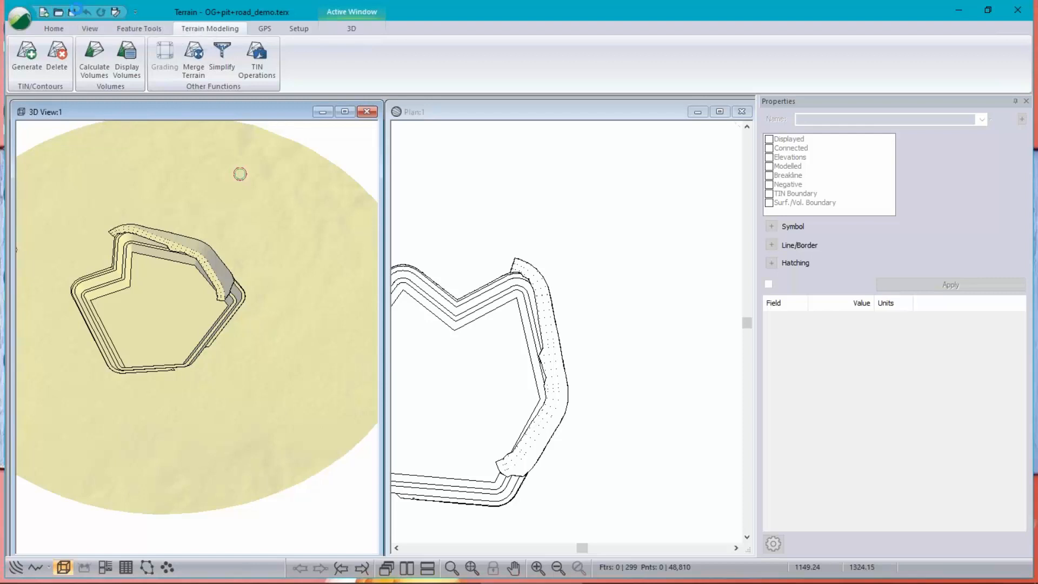
- Save the merged terrain and open ramp.terx from the PitWithBenches folder
click(21, 21)
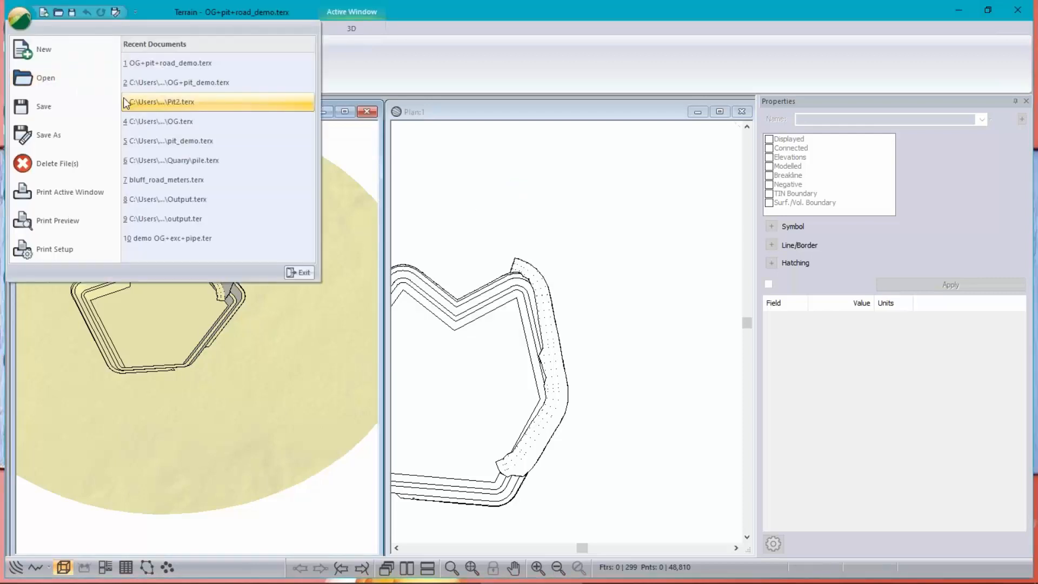
click(240, 174)
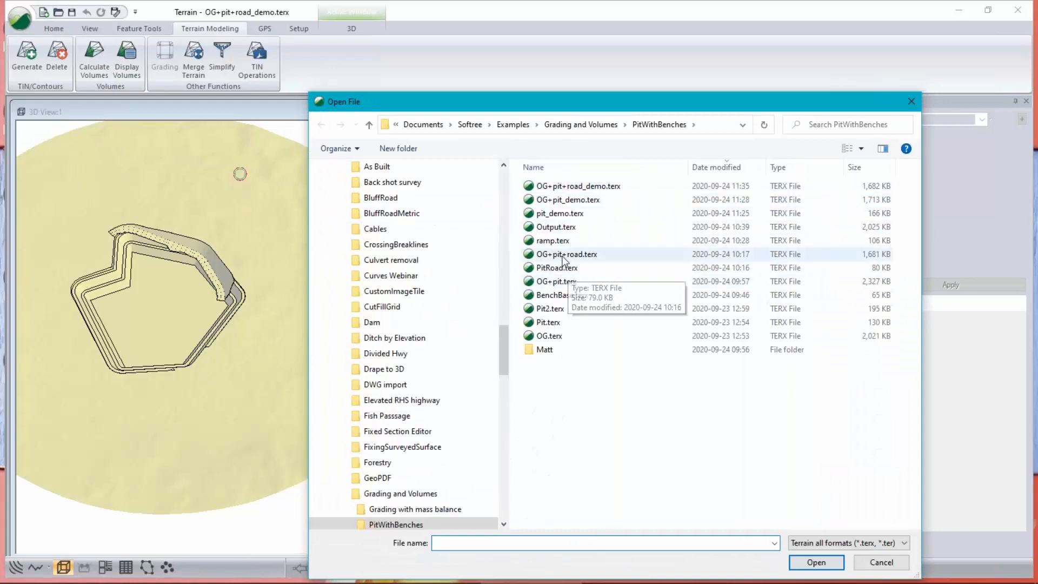
click(552, 240)
click(816, 562)
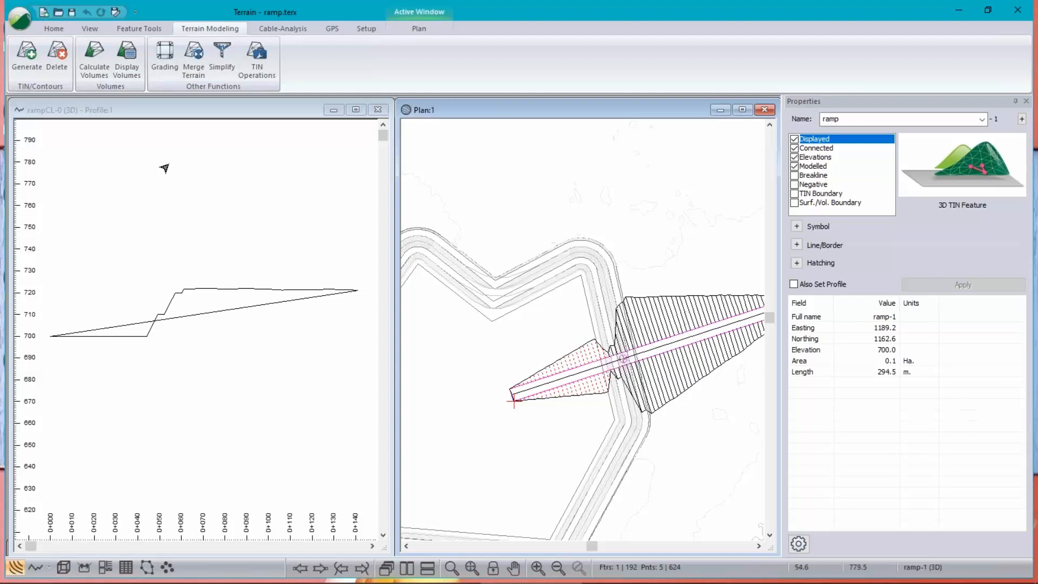
- Select the ramp centreline in the profile and the ramp feature in the plan, and examine its path through the pit wall
click(203, 319)
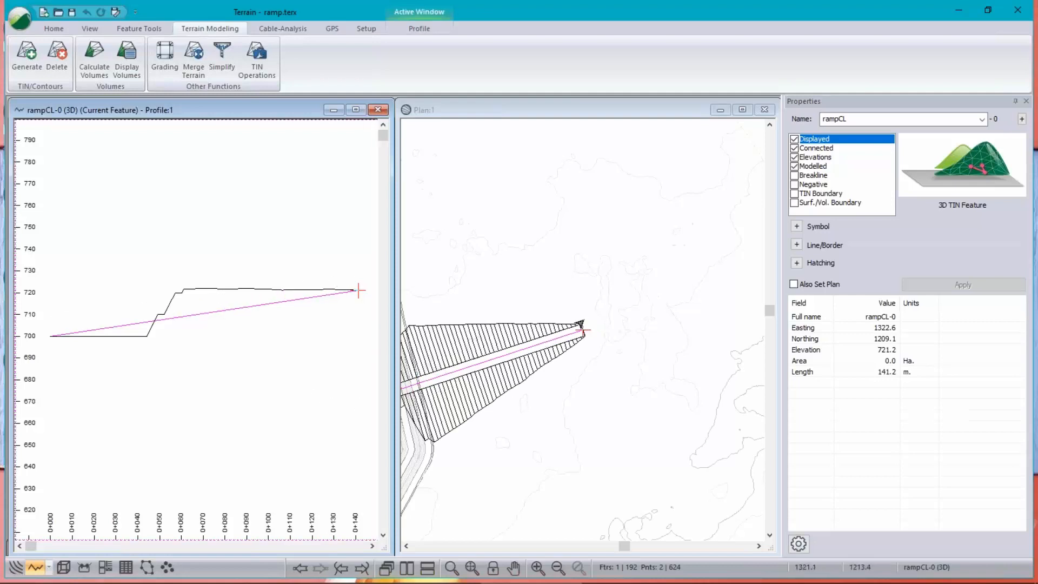
scroll(486, 262, up, 1)
middle_drag(486, 263, 712, 199)
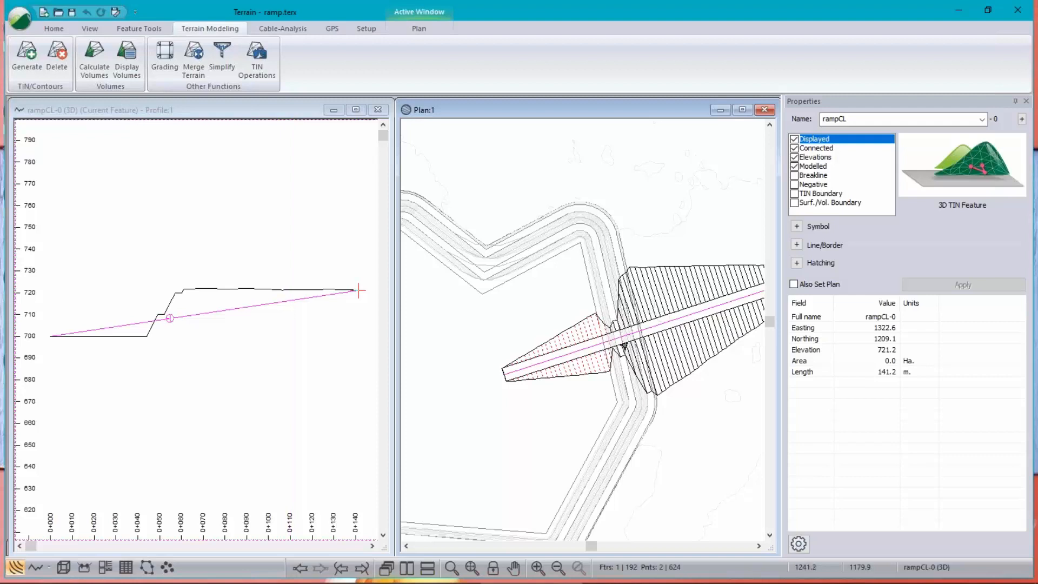
click(568, 349)
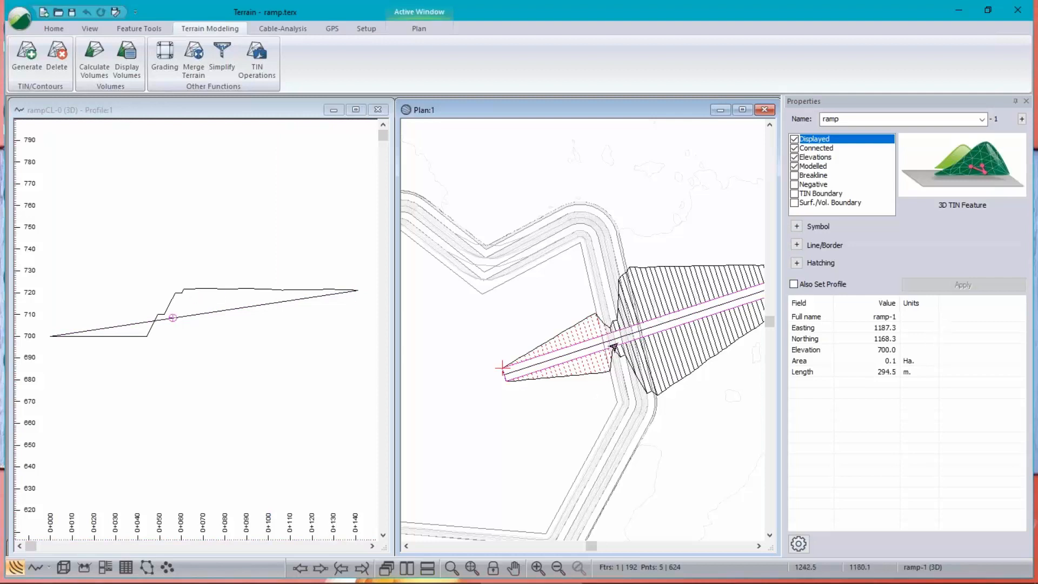
- Show the ramp in a 3D view and inspect how its side slopes cross the pit benches
click(64, 567)
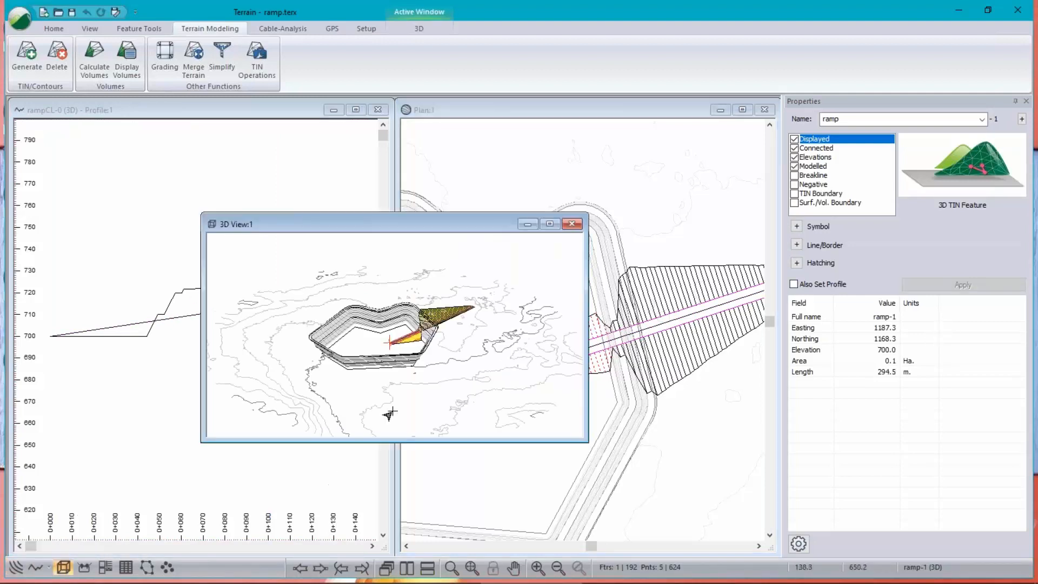
mouse_move(440, 361)
mouse_down()
mouse_move(424, 354)
mouse_move(431, 409)
mouse_move(419, 408)
mouse_move(493, 357)
mouse_move(495, 345)
mouse_move(454, 368)
mouse_up()
scroll(453, 367, up, 5)
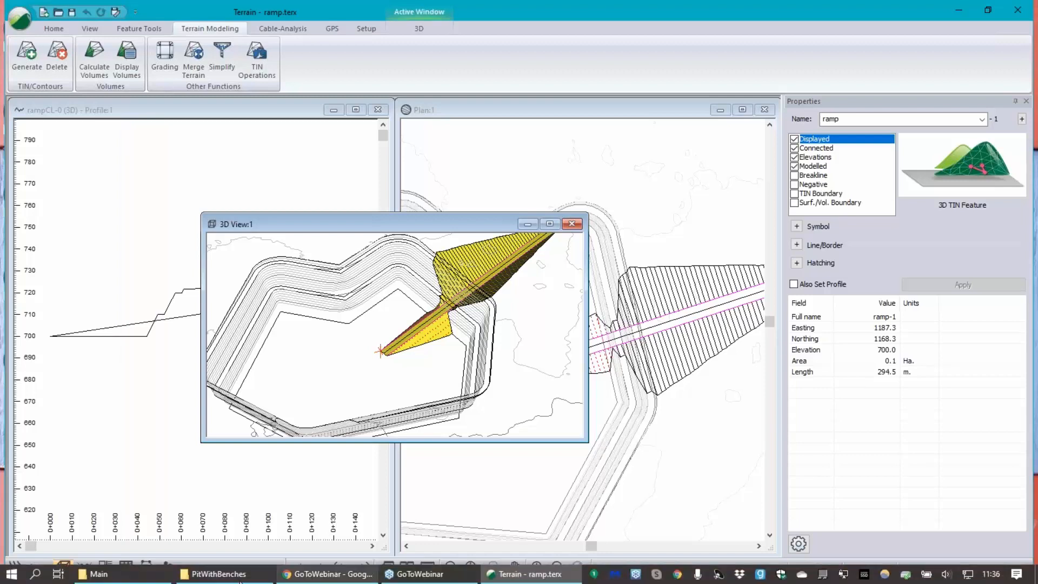
- Review the OG.terx, Pit.terx, Pit2.terx, ramp.terx and Output.terx files in the PitWithBenches folder, and return to the terrain window
click(212, 575)
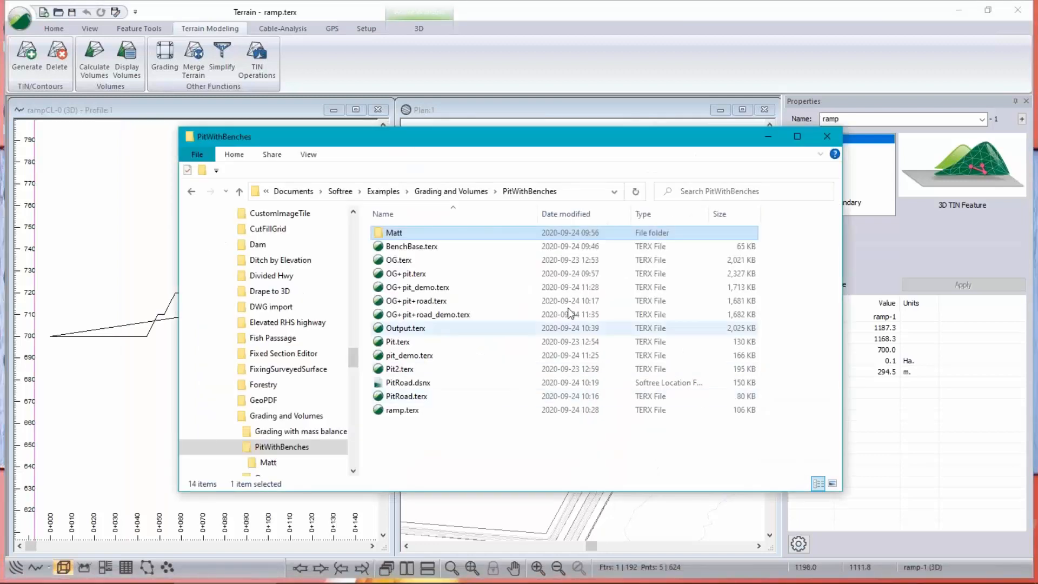
click(414, 262)
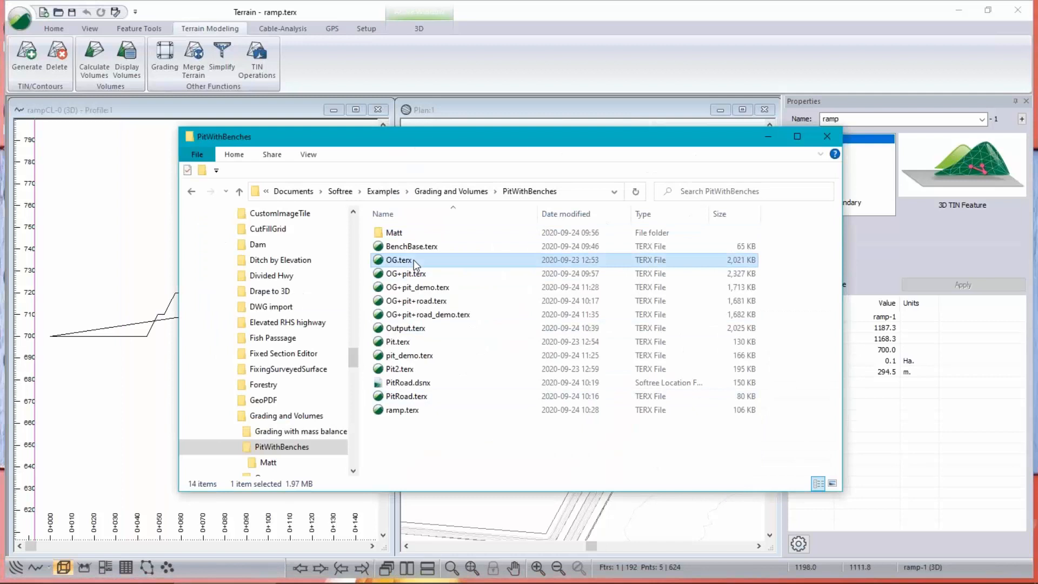
click(401, 342)
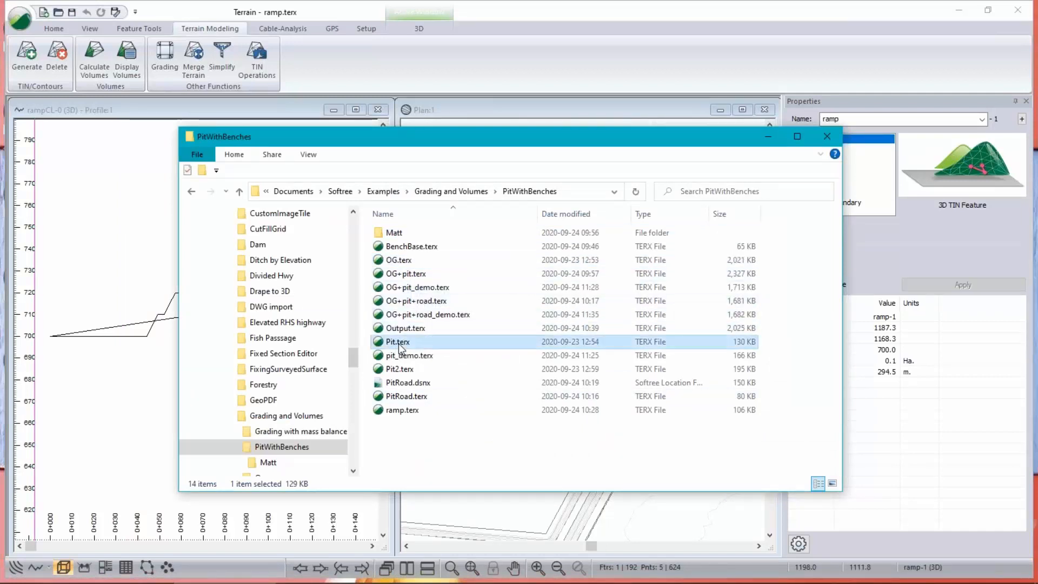
click(409, 370)
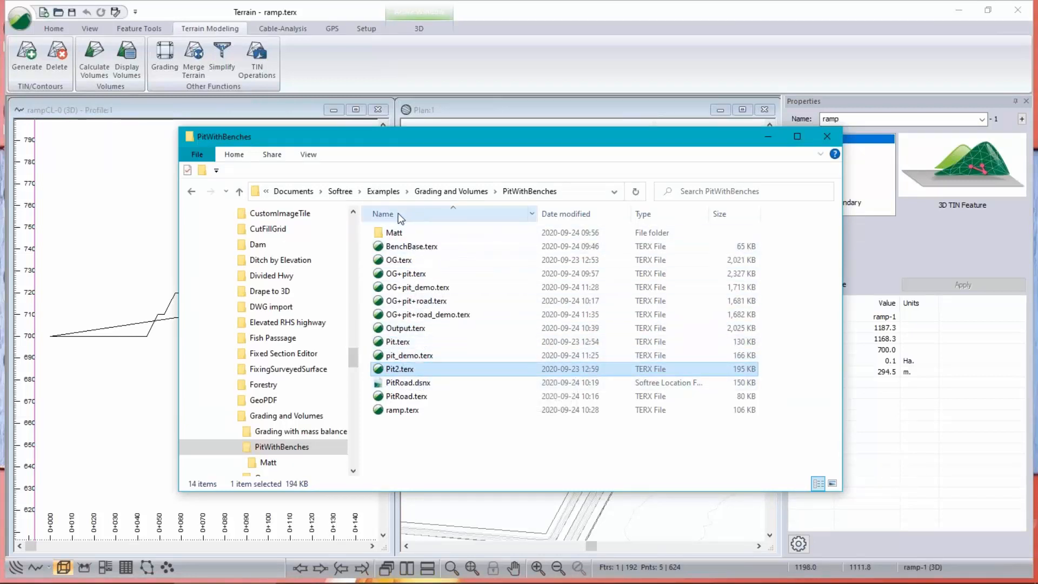
click(435, 410)
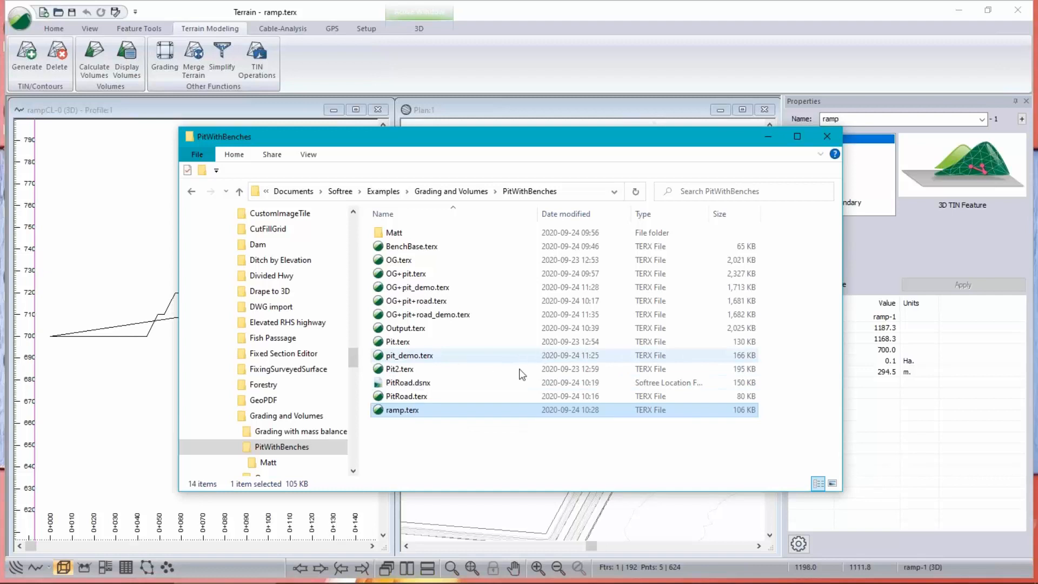
click(424, 328)
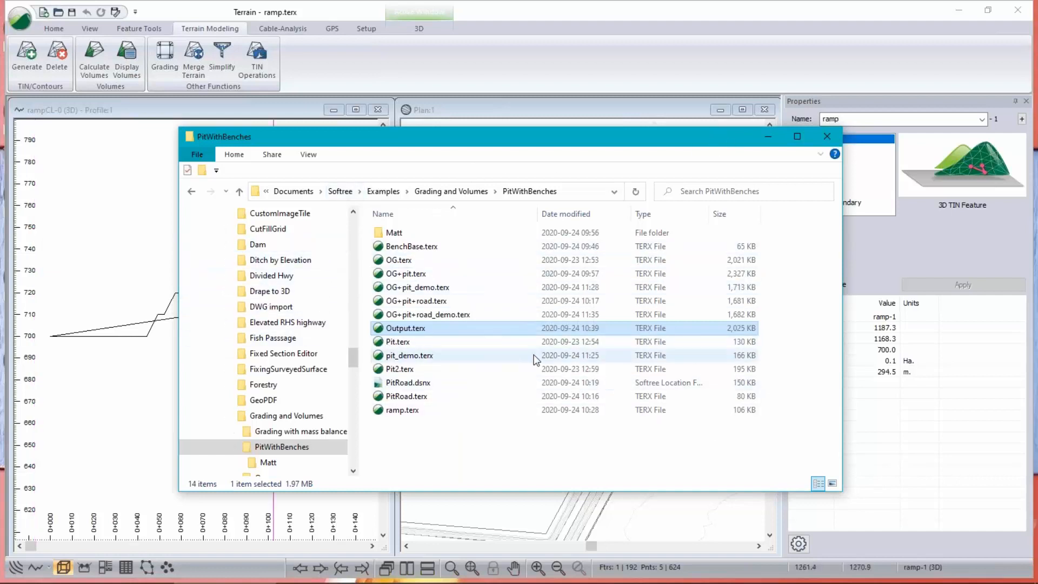
click(352, 11)
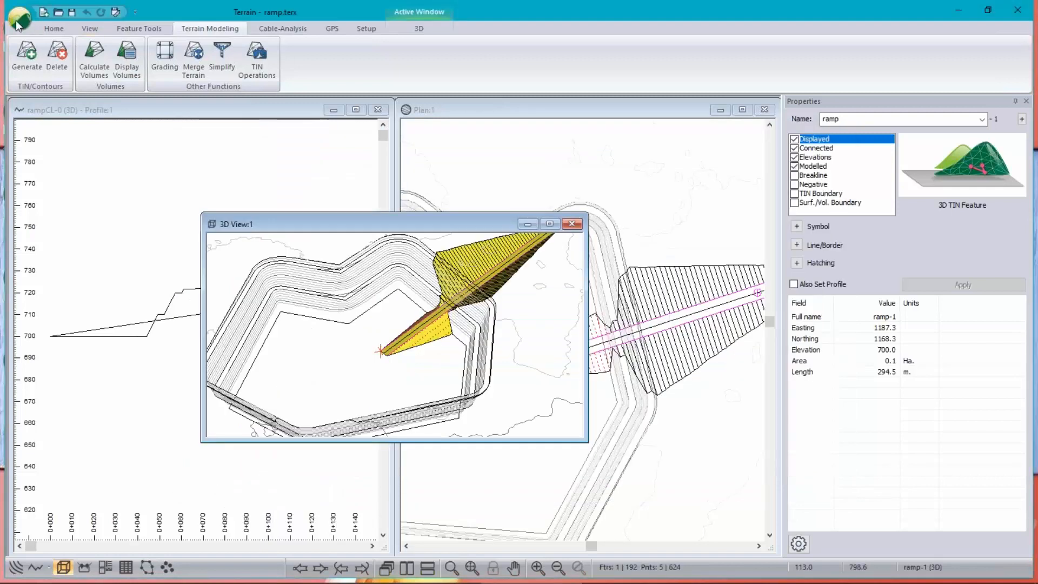
- Sort the PitWithBenches files by name and open Output.terx
click(20, 20)
click(284, 151)
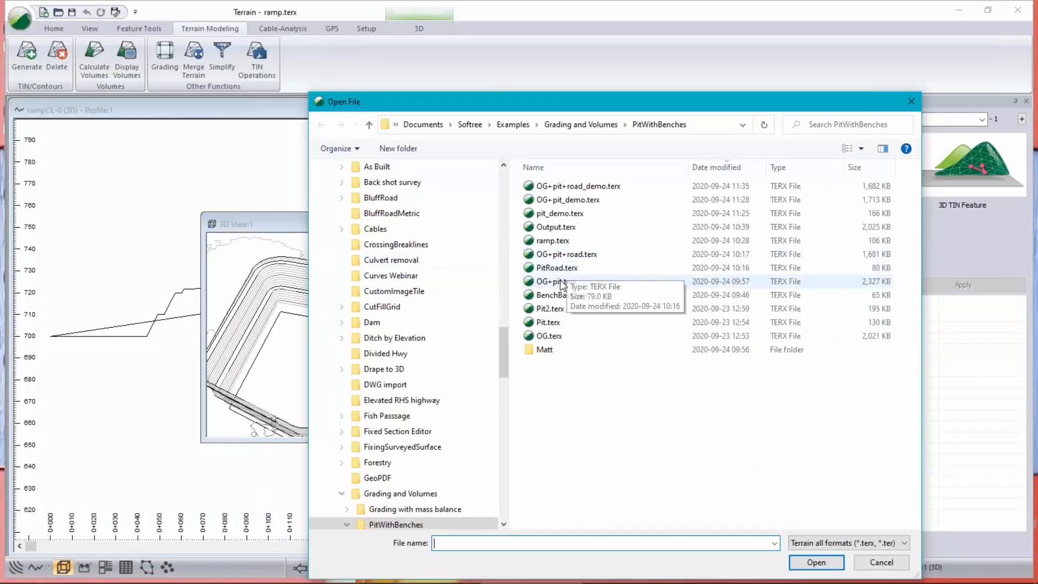
click(589, 167)
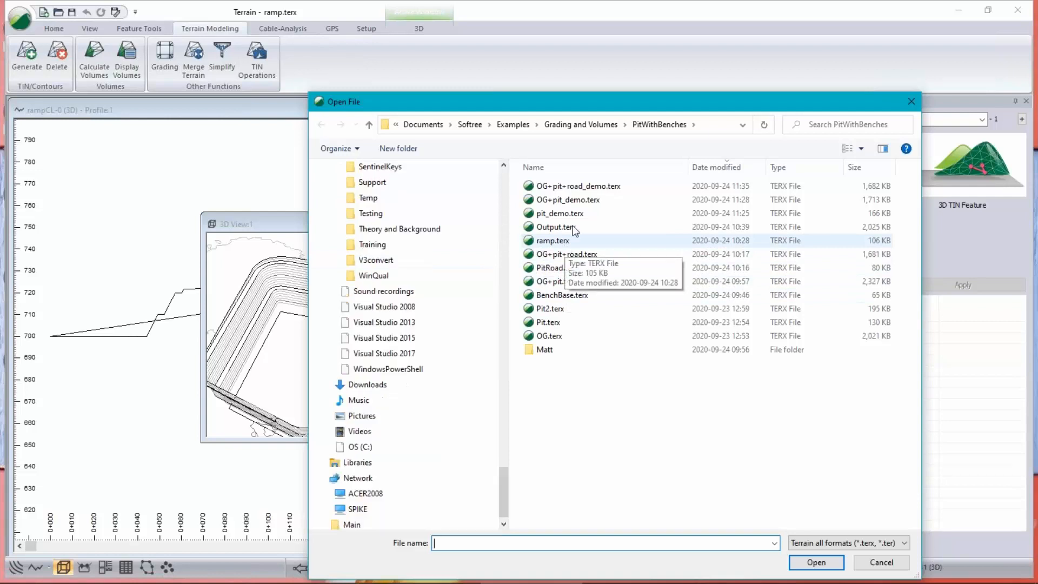
click(568, 282)
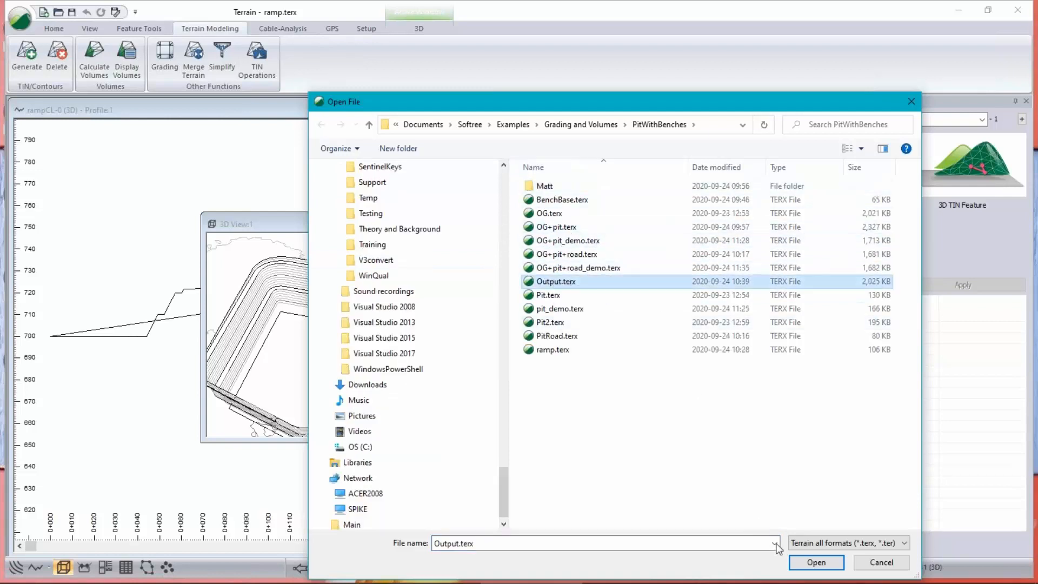
click(827, 563)
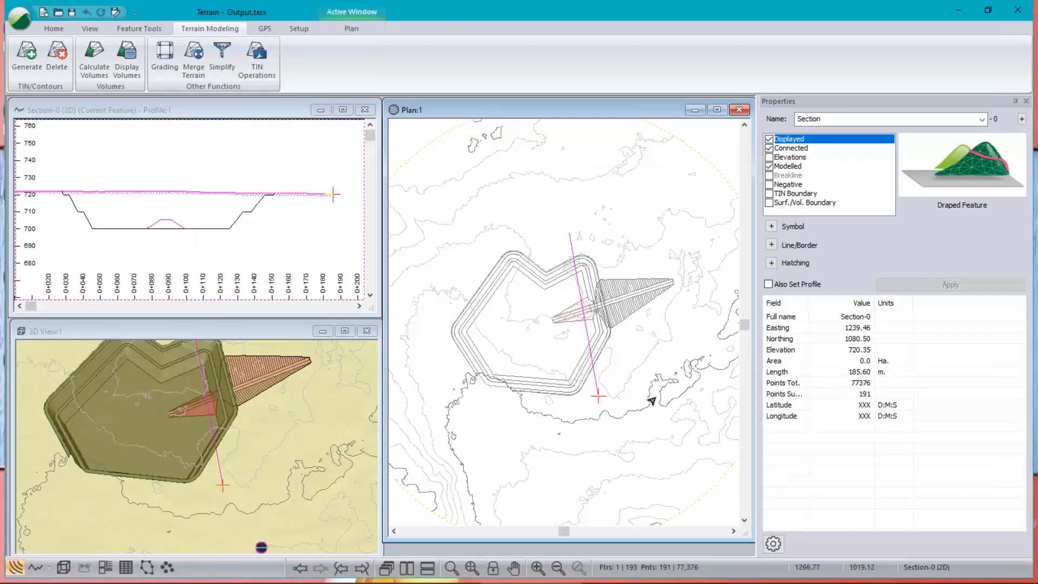
- Open the original ground terrain OG.terx from the PitWithBenches folder
click(21, 20)
click(45, 79)
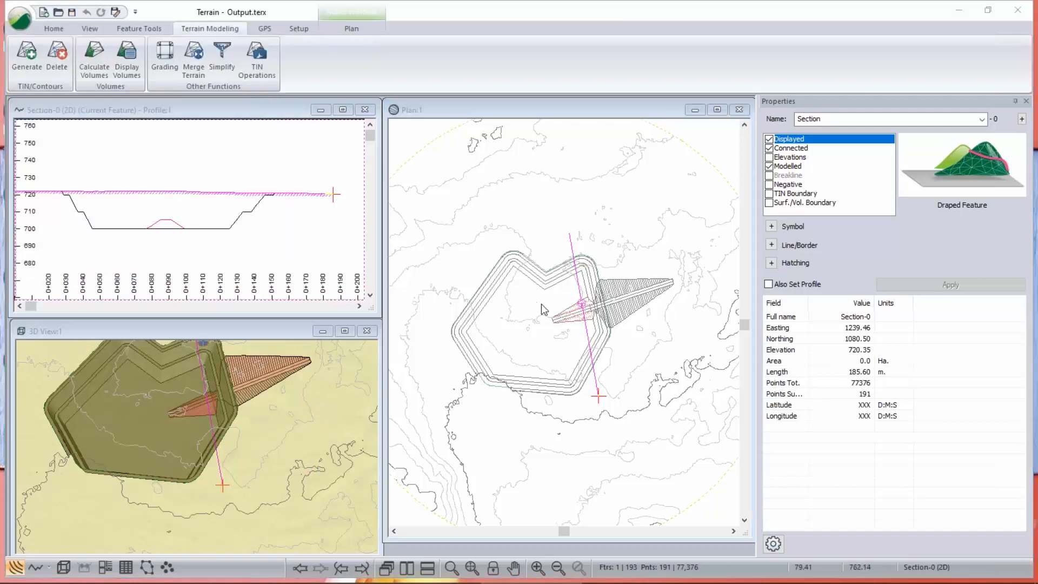
click(550, 214)
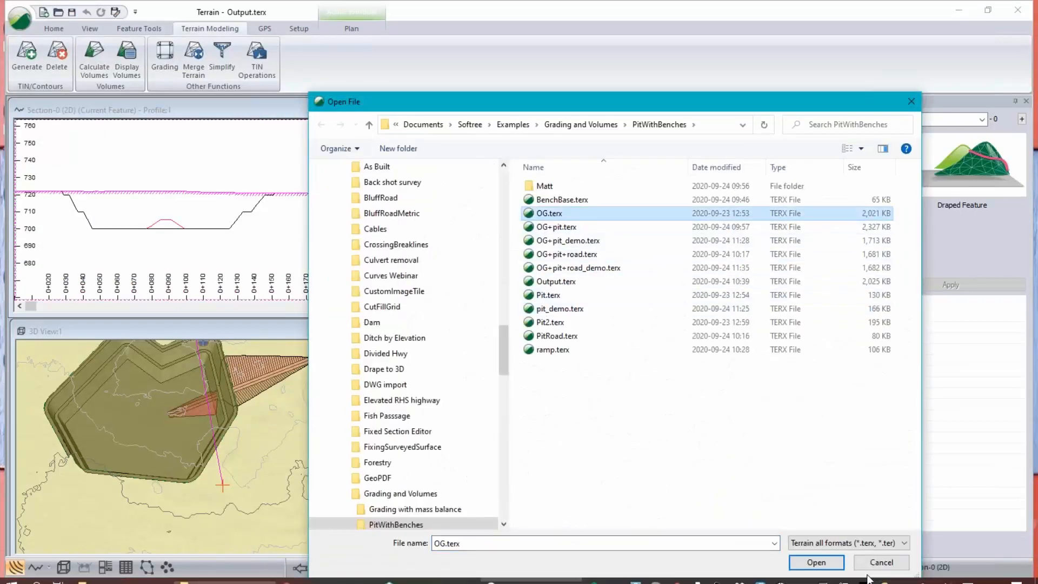
click(880, 562)
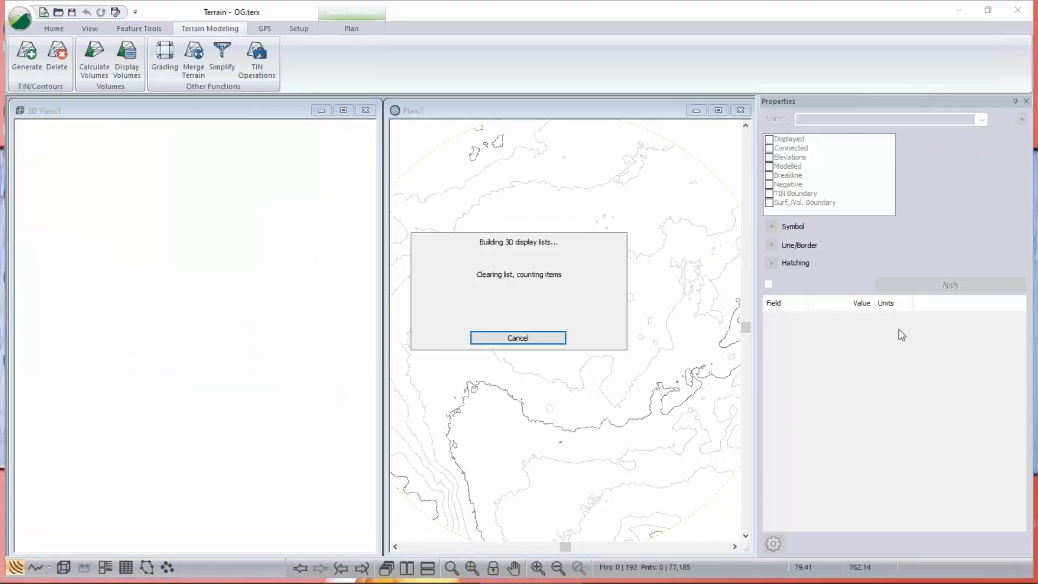
- Add Pit2.terx as a background file in the plan window options
right_click(470, 252)
click(518, 391)
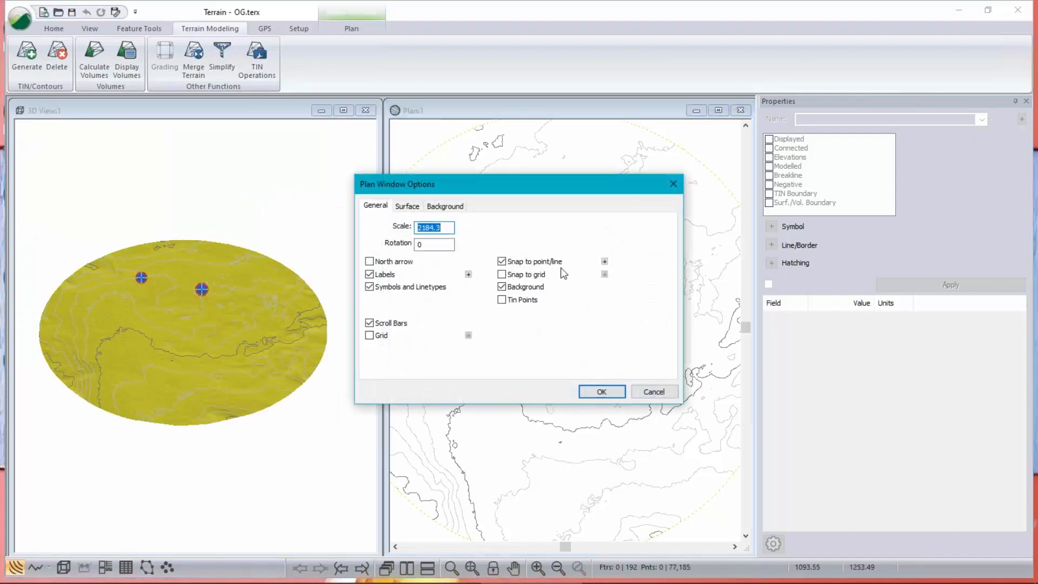
click(453, 205)
click(630, 226)
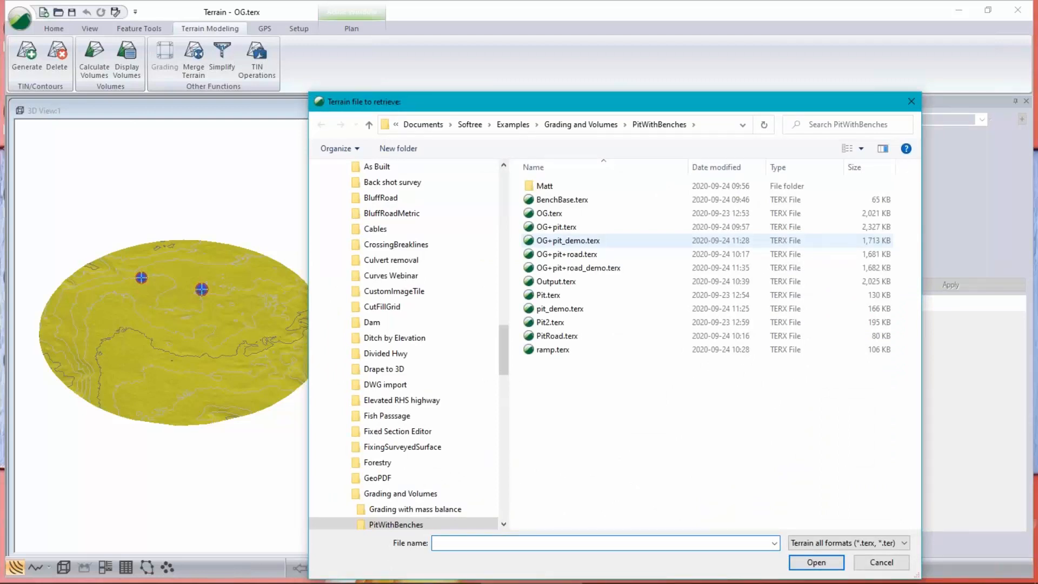
click(584, 322)
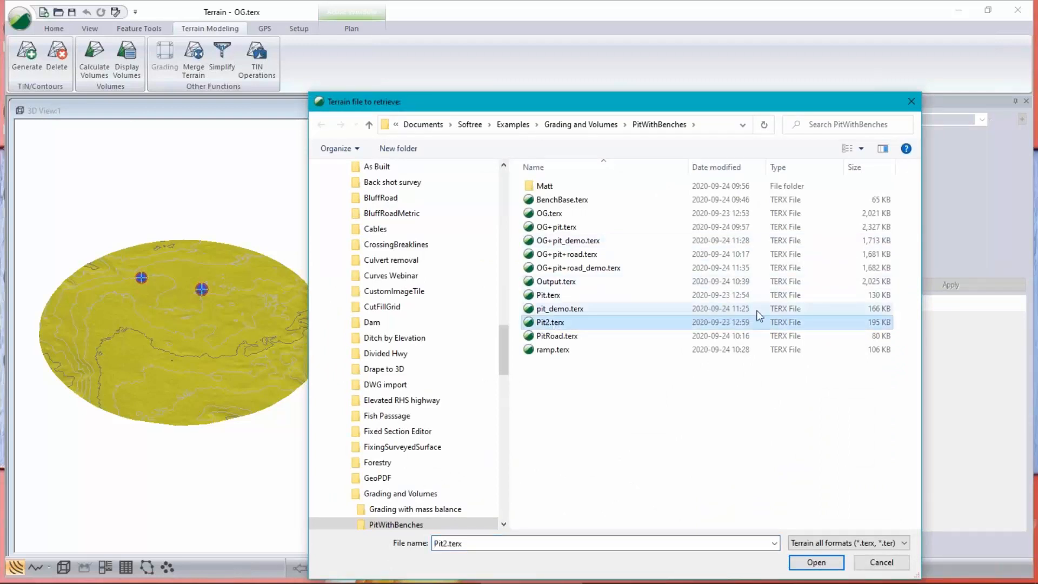
click(811, 563)
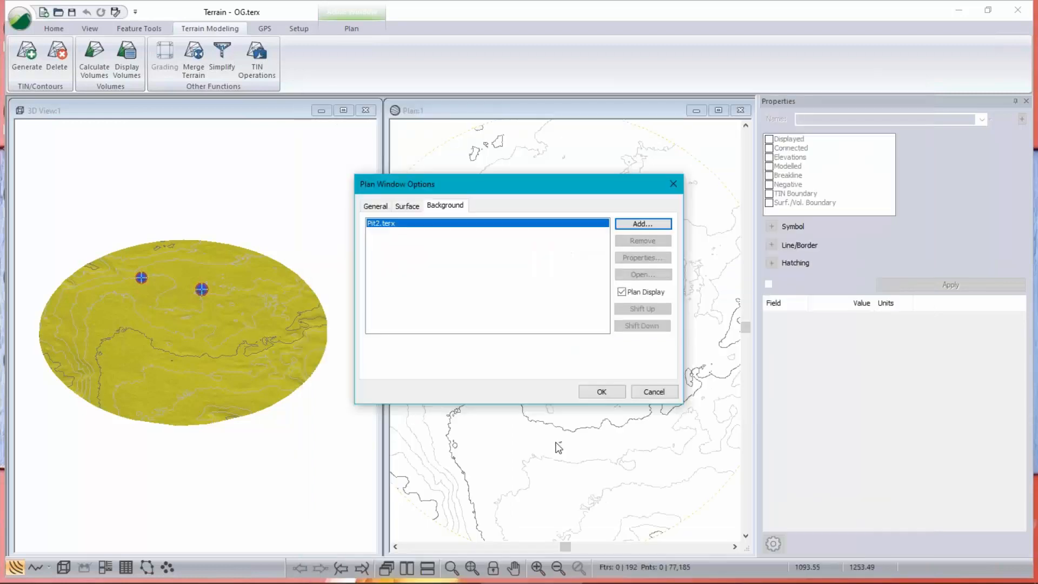
- Add ramp.terx as a second background file and apply the plan window options
click(646, 224)
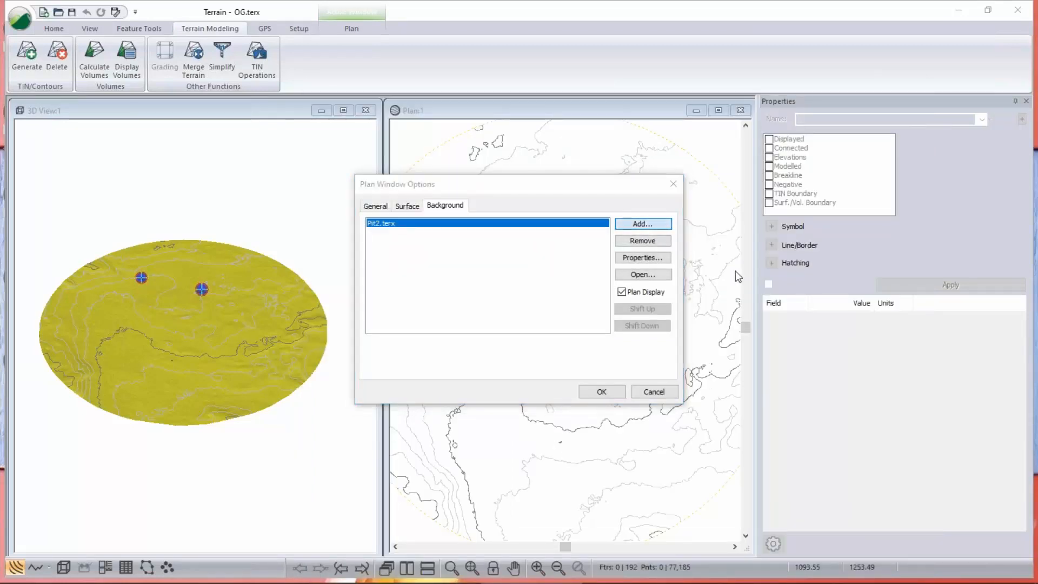
click(548, 350)
click(817, 560)
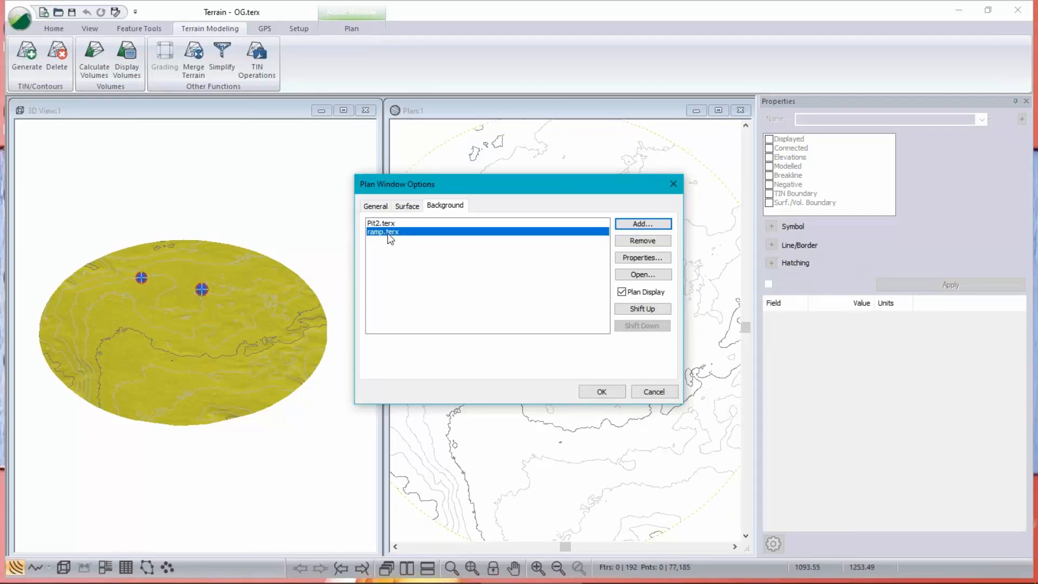
click(603, 400)
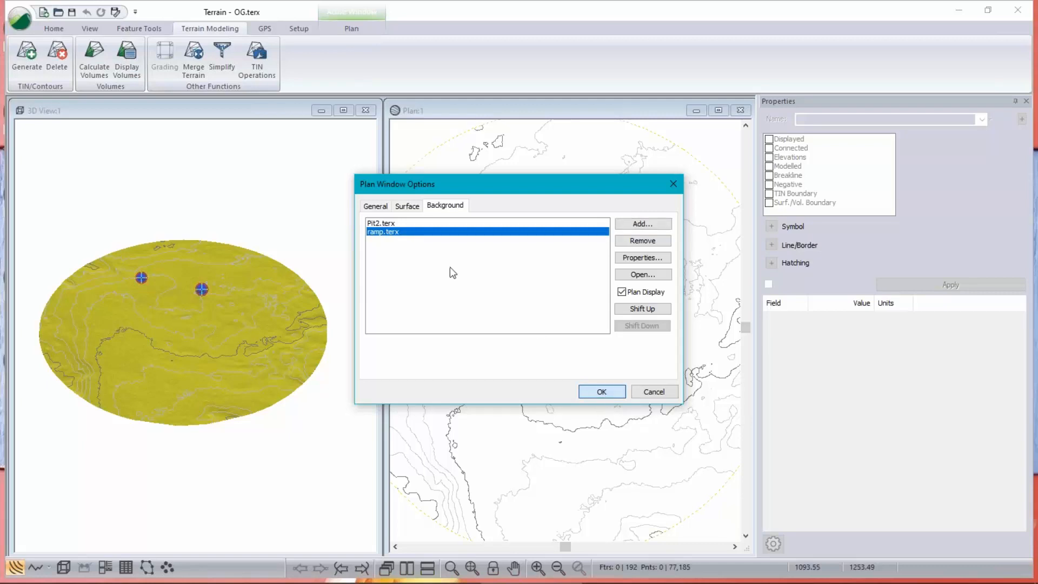
click(389, 222)
click(389, 232)
click(601, 393)
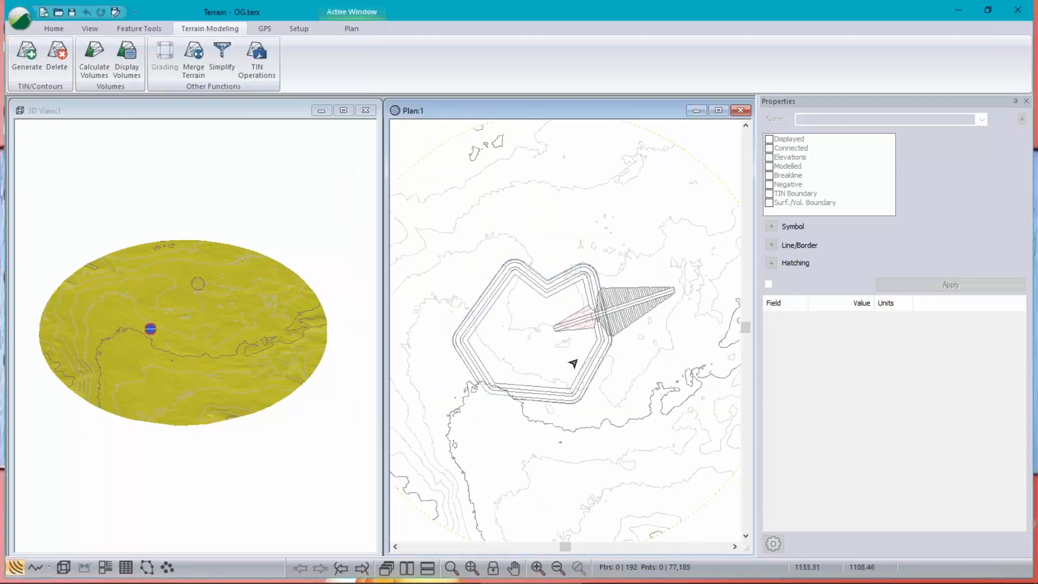
- Turn on the triangle display for ramp.terx in the 3D view options
right_click(107, 254)
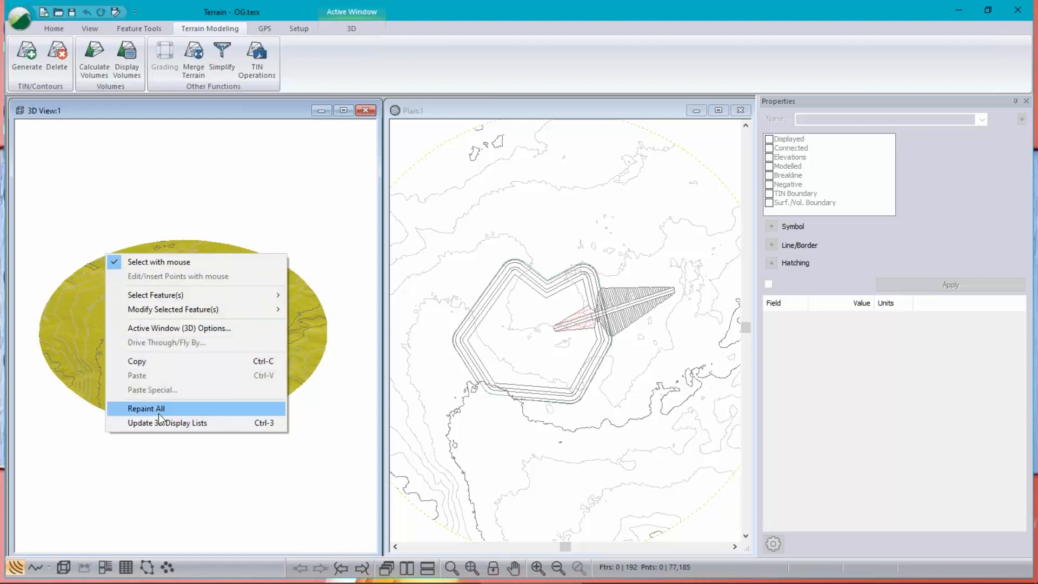
click(172, 330)
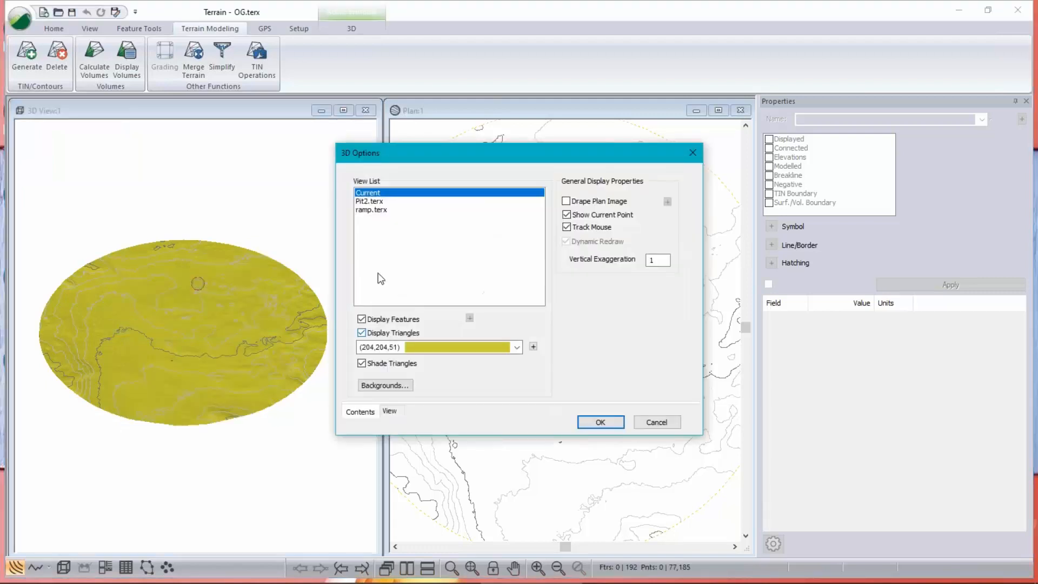
click(385, 202)
click(384, 210)
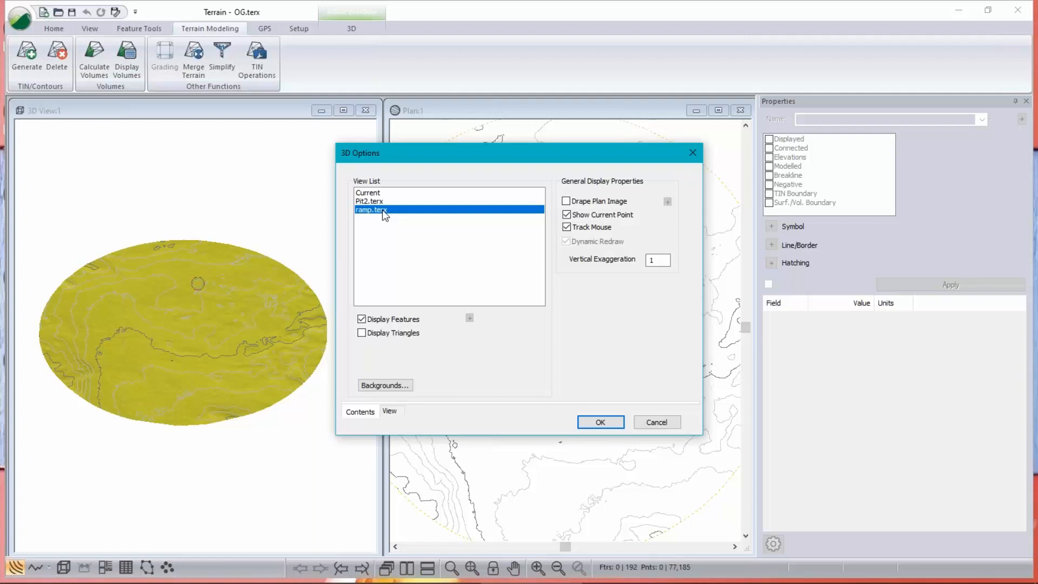
click(362, 332)
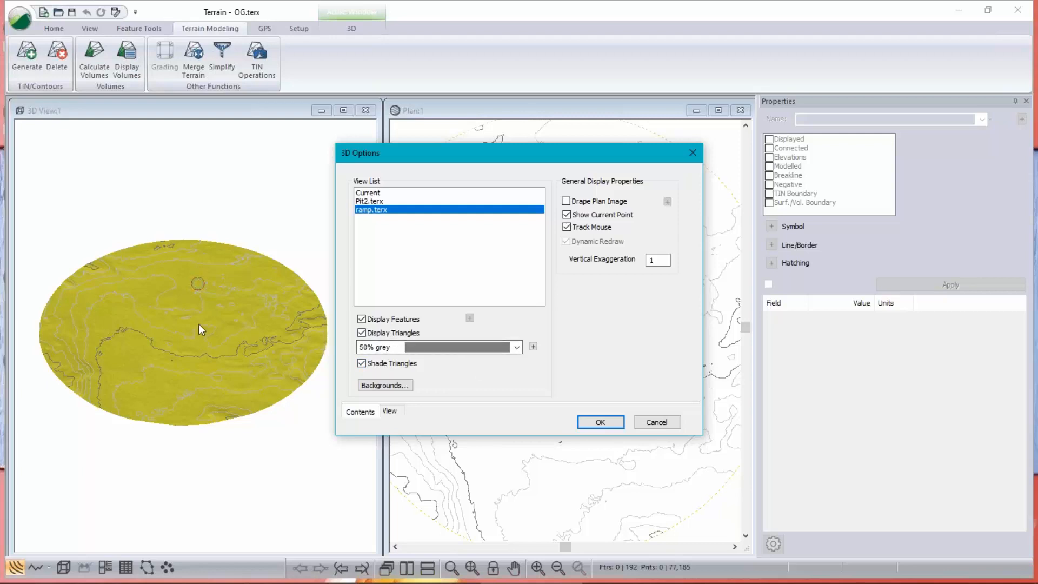
- Make the current ground surface semi-transparent by setting its triangle colour's alpha channel to 100
click(368, 194)
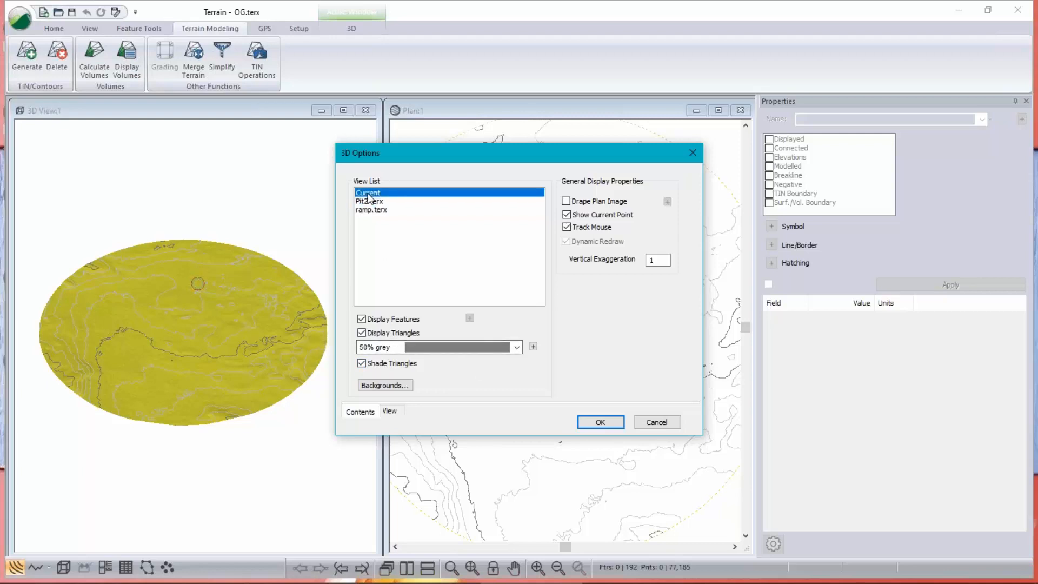
click(534, 347)
double_click(660, 400)
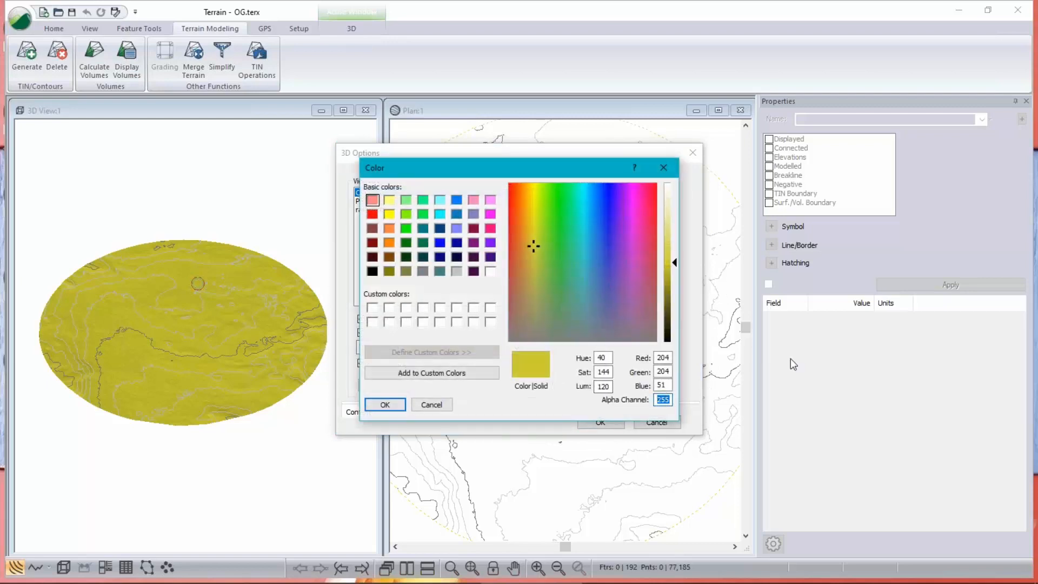
text(100)
click(384, 405)
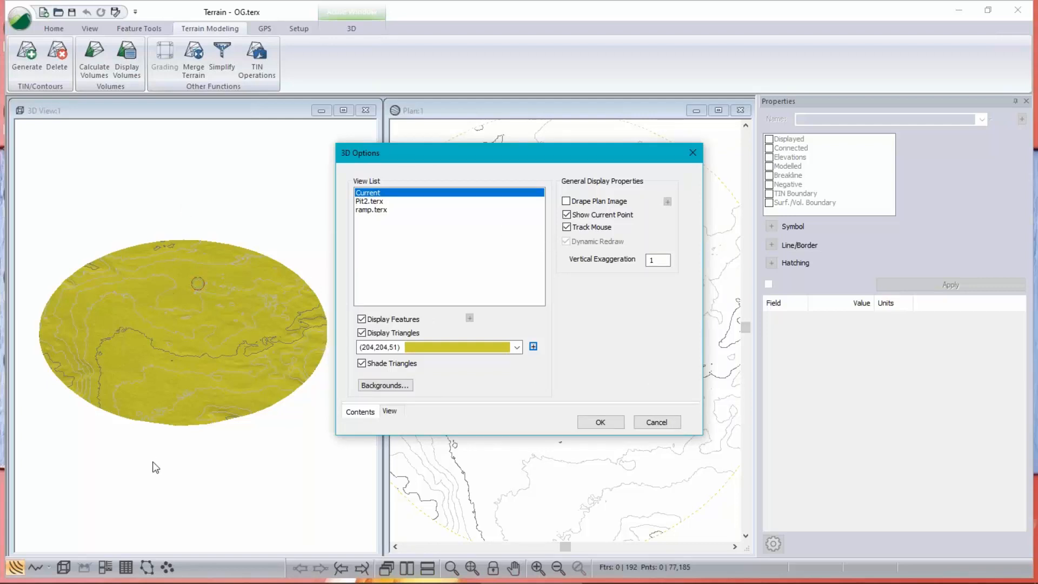
- Turn on shaded triangles for Pit2.terx in the 3D view options
click(369, 201)
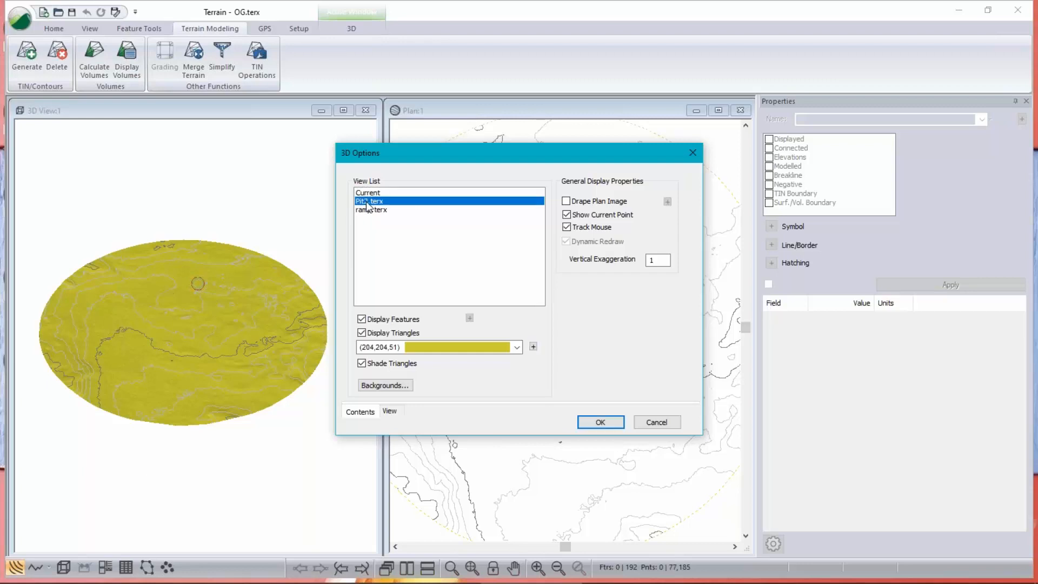
click(361, 333)
click(361, 363)
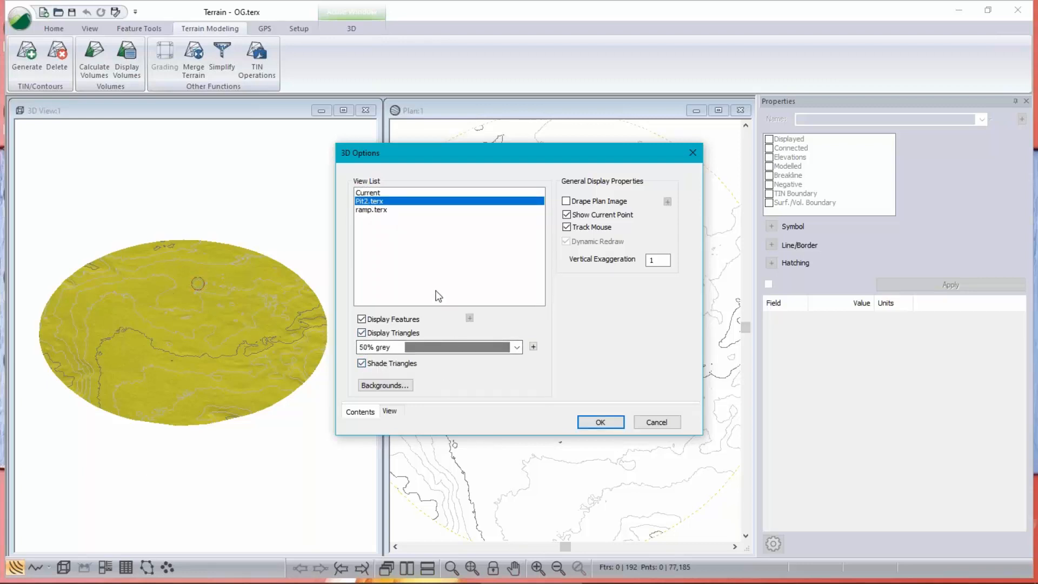
- Set the ramp.terx triangle colour to (255,0,128) and apply the 3D view options
click(372, 210)
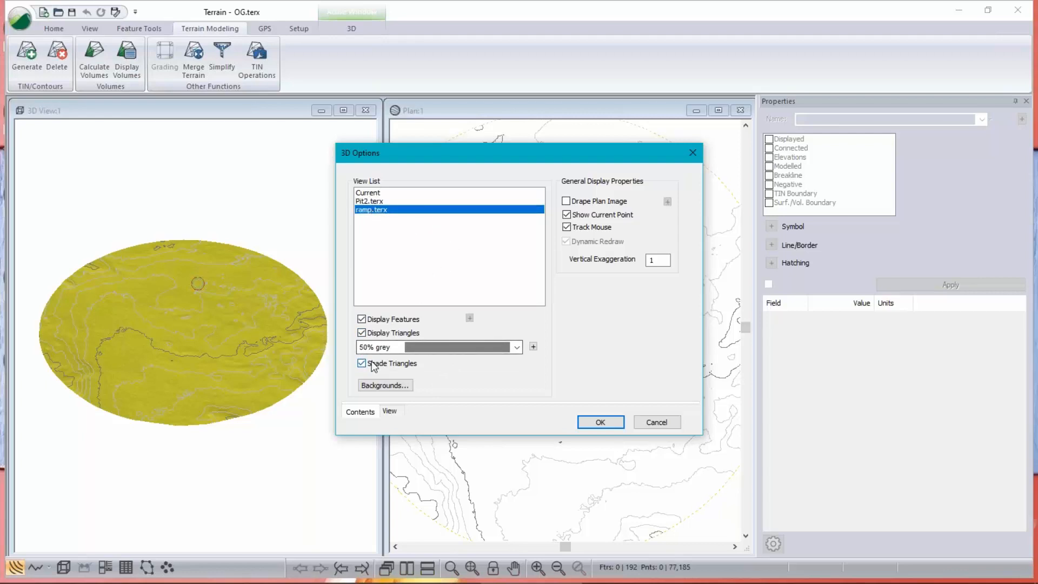
click(518, 348)
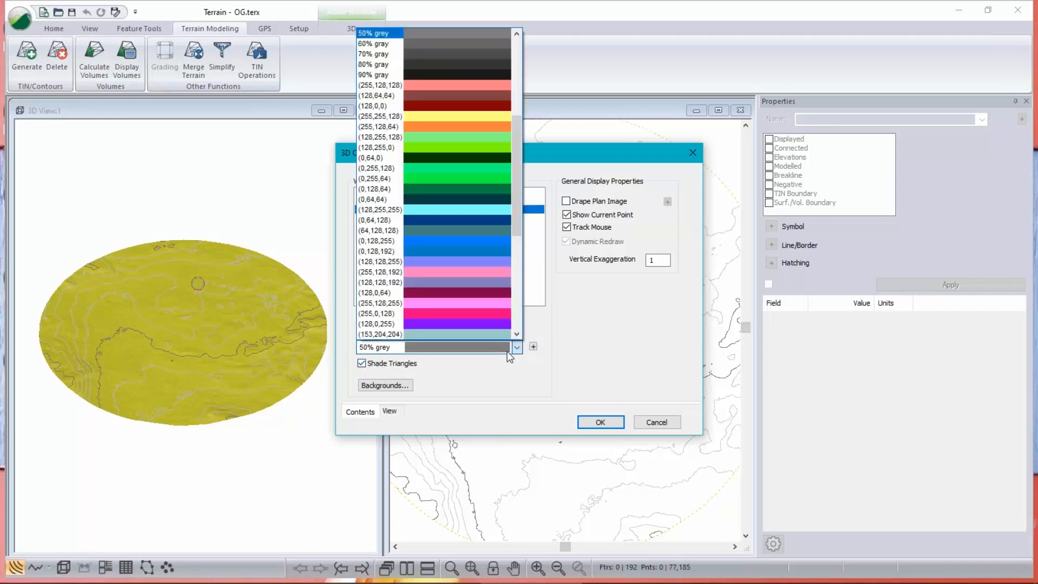
scroll(482, 313, down, 5)
click(455, 220)
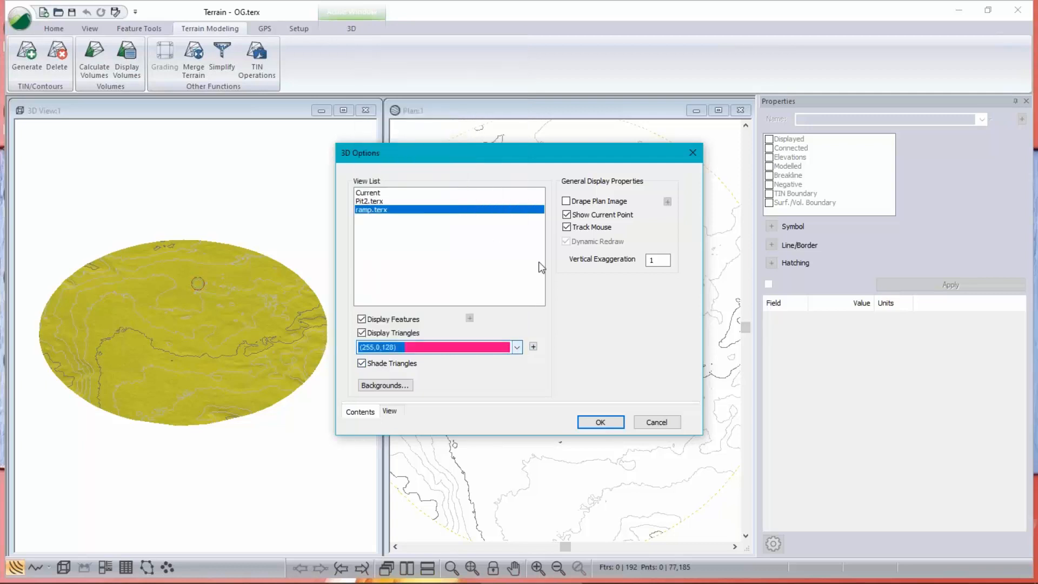
click(599, 422)
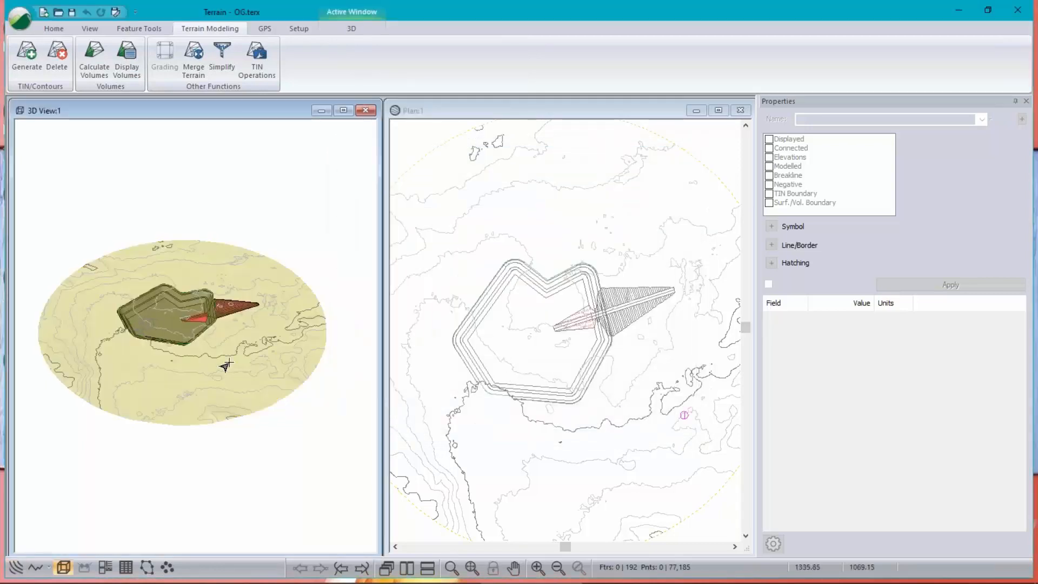
- Examine the pit and ramp surfaces up close in the 3D view and check the ramp features and surface elevations in plan
drag(167, 375, 183, 270)
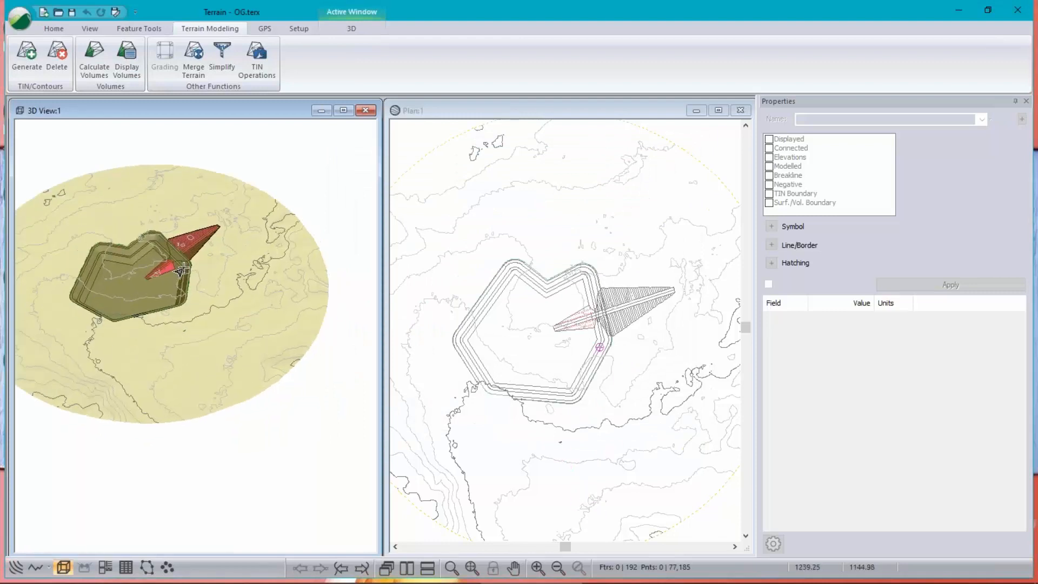
scroll(182, 271, up, 5)
mouse_move(193, 340)
mouse_down()
mouse_move(153, 355)
mouse_move(162, 313)
mouse_move(163, 331)
mouse_up()
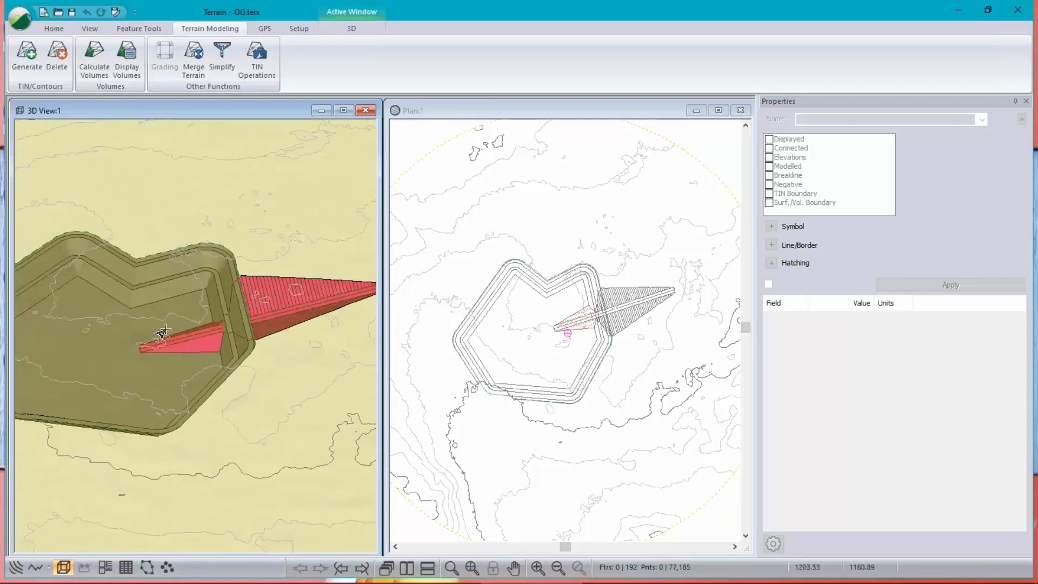
mouse_move(162, 331)
mouse_move(703, 324)
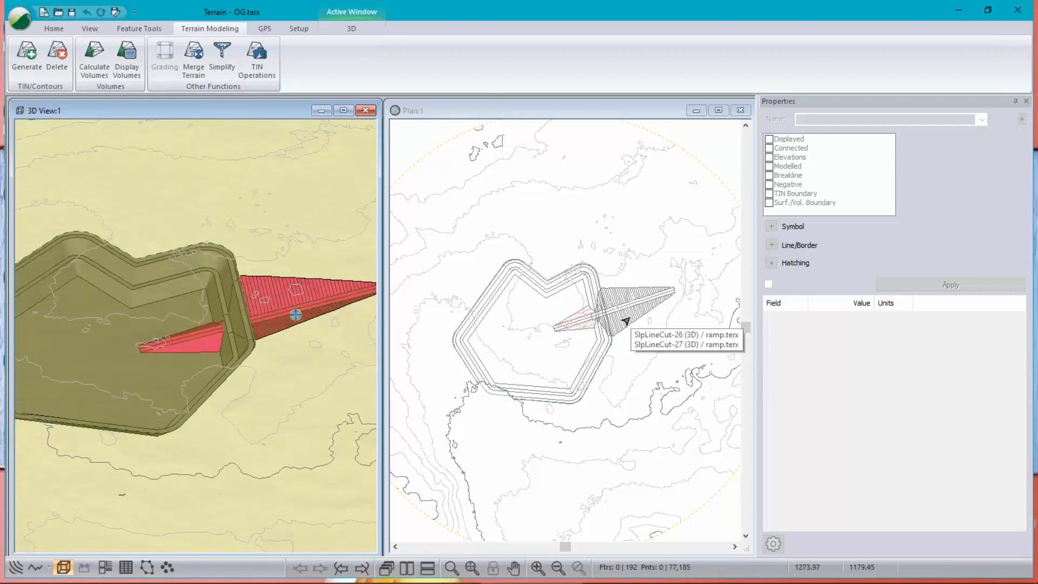
mouse_move(492, 403)
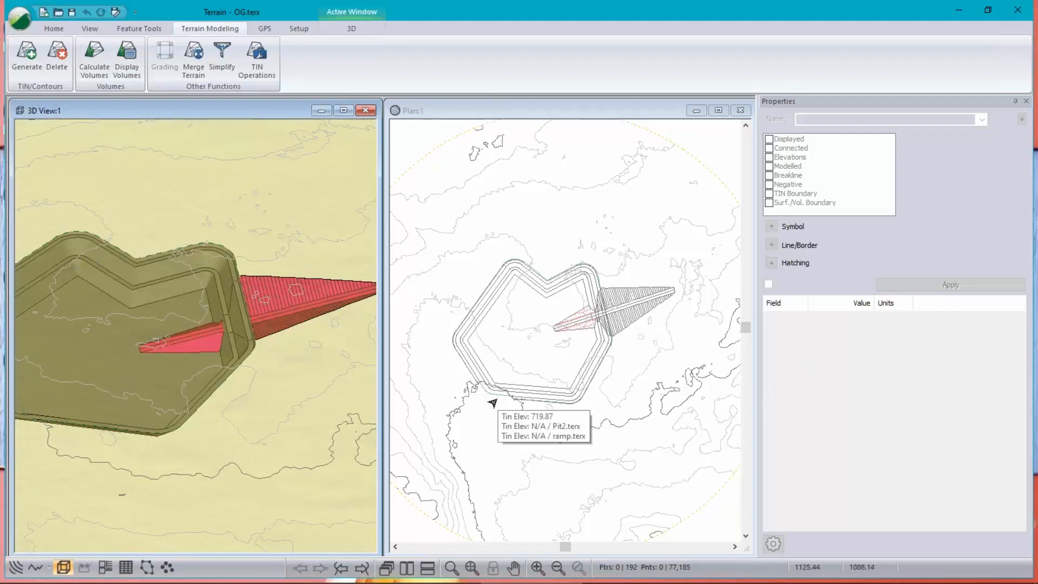
mouse_move(569, 436)
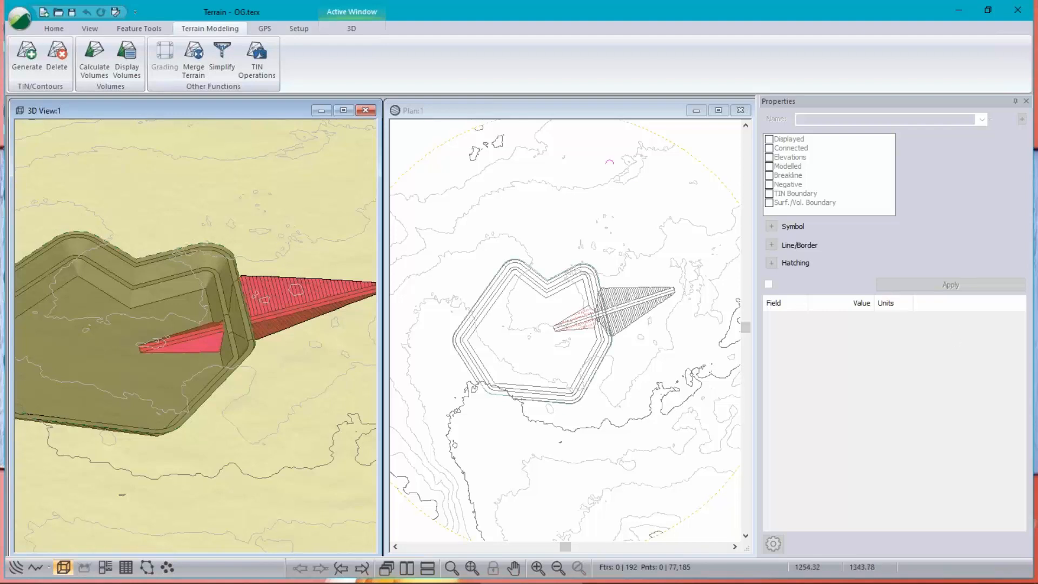
- Create a draped feature named section, with Elevations off, as a line about 182 m long across the pit and lower ramp in plan
click(54, 29)
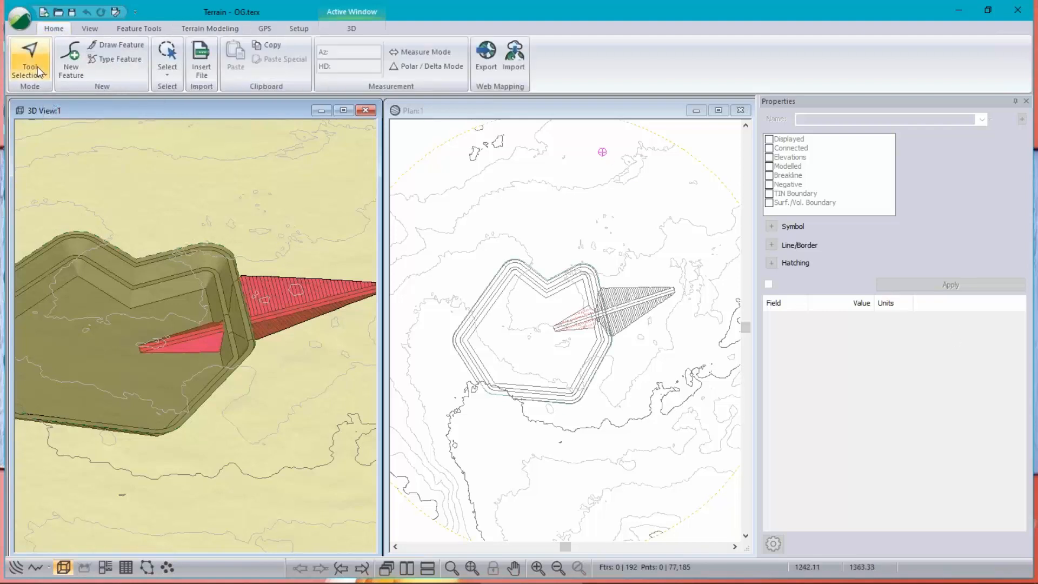
click(70, 61)
text(section)
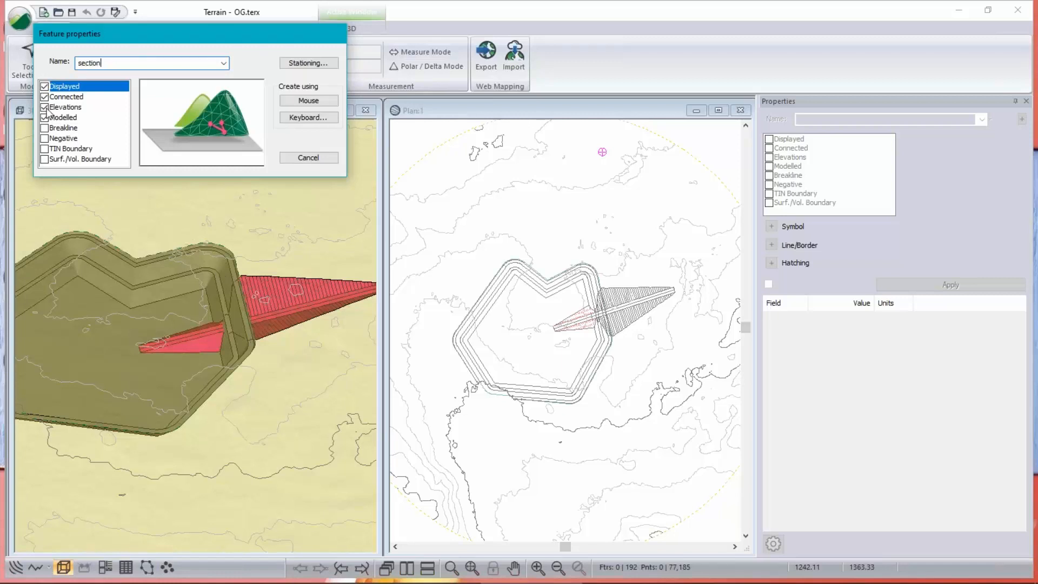
click(45, 108)
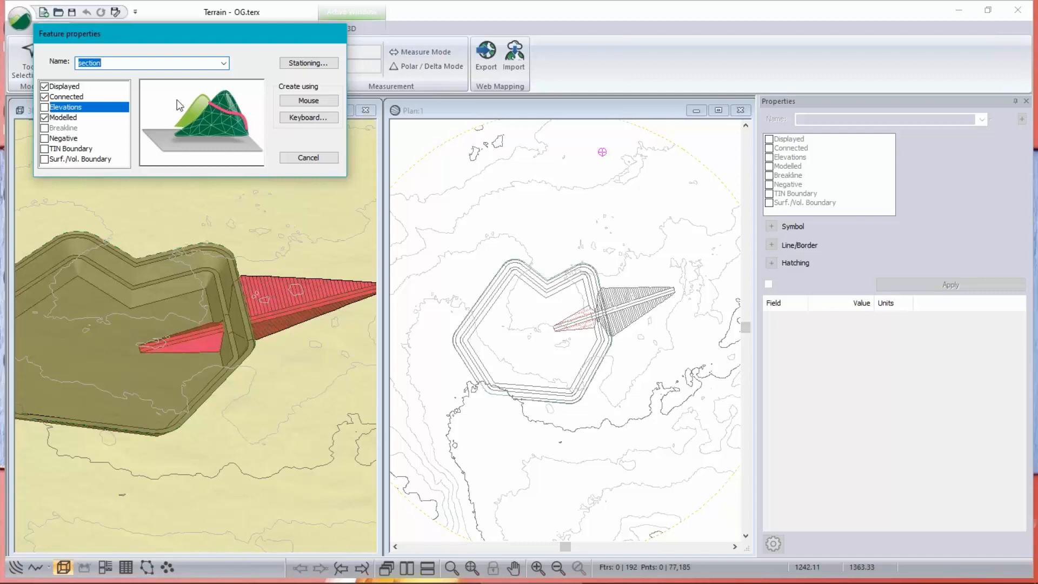
click(304, 102)
click(308, 101)
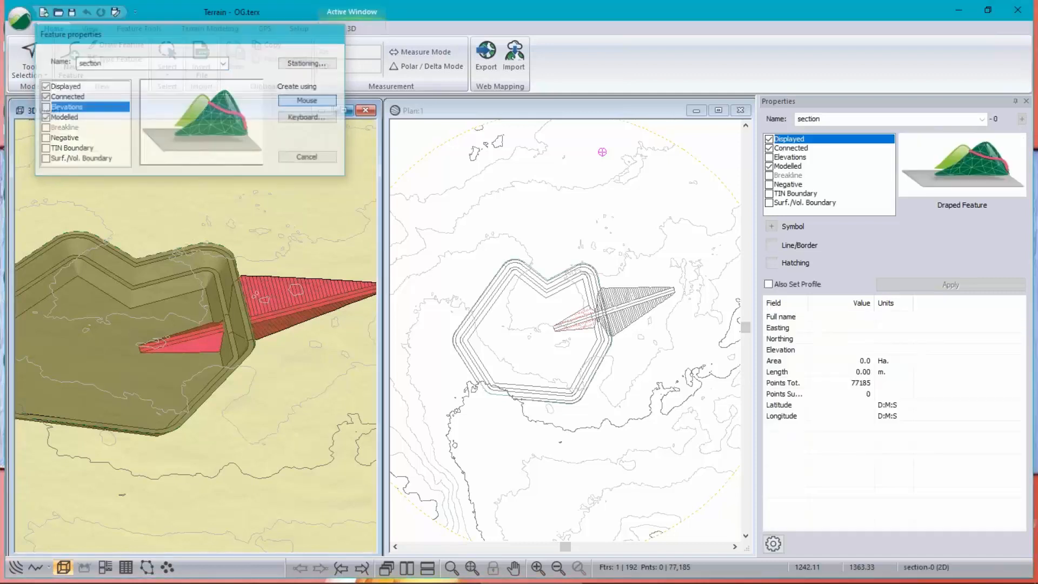
click(600, 404)
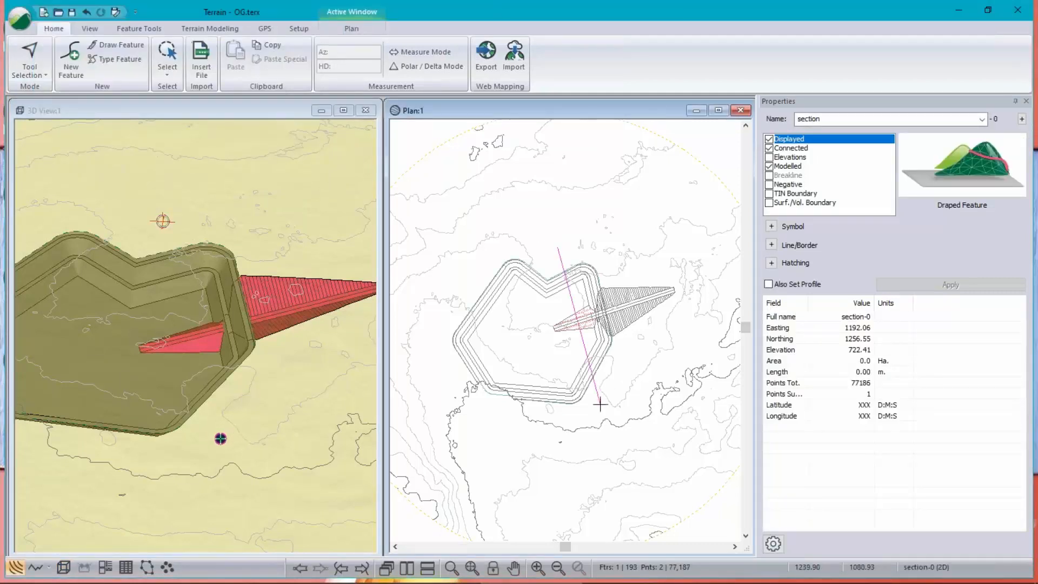
- Shrink the 3D view to half height and place a profile window of the section feature above it
drag(183, 100, 157, 340)
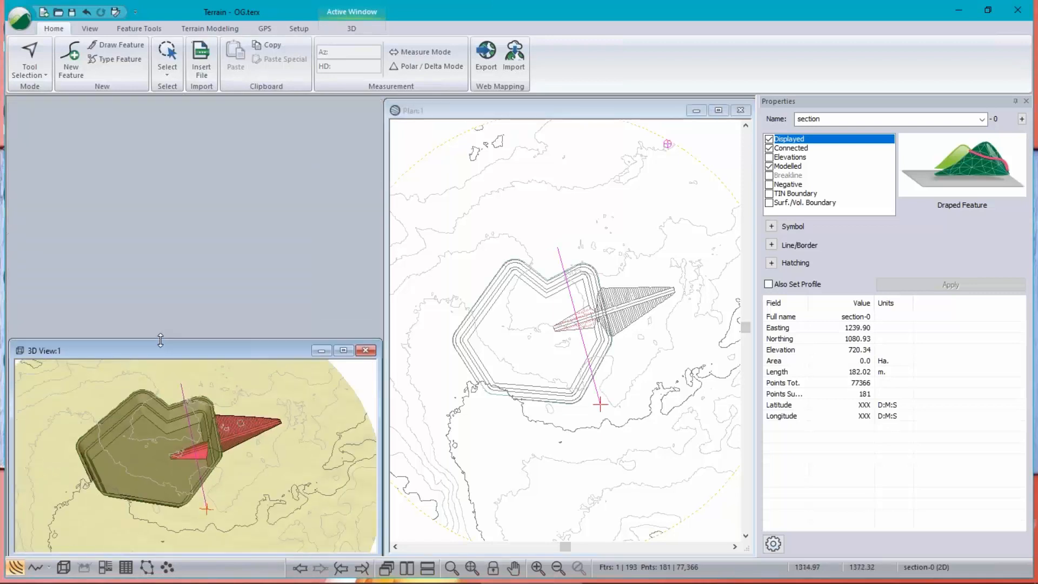
click(33, 568)
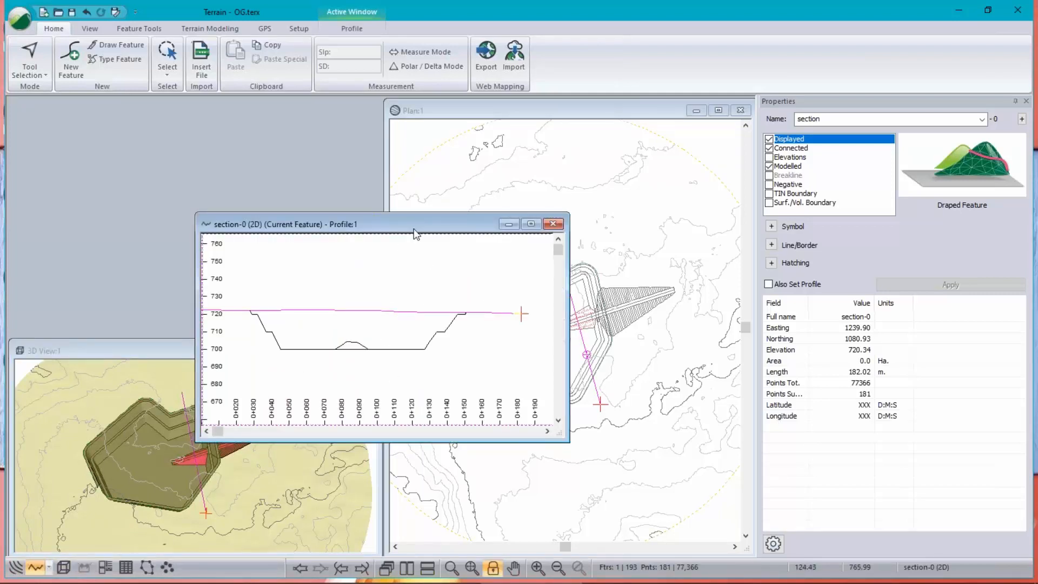
drag(403, 222, 237, 108)
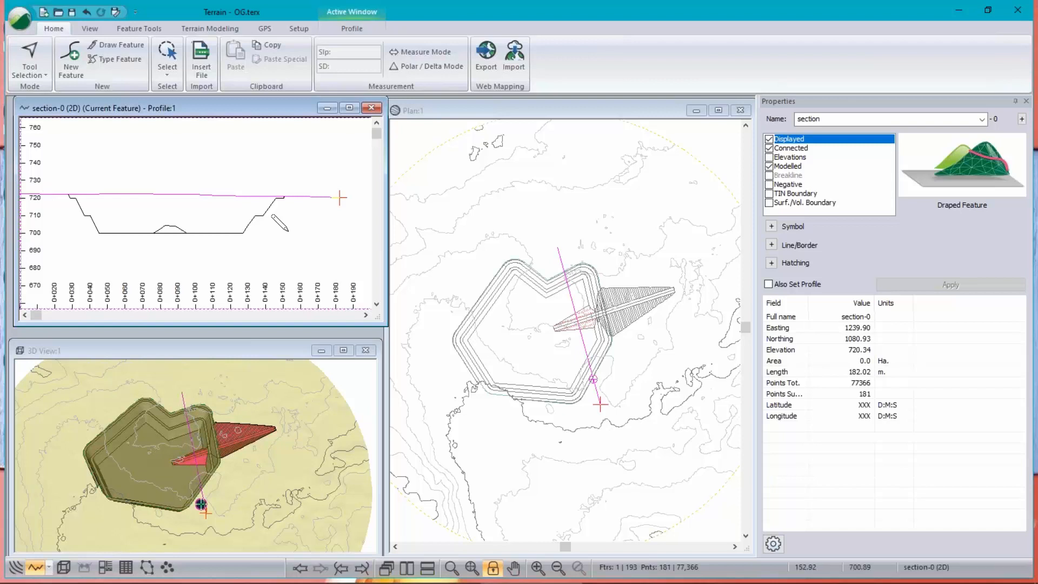
- Set the profile line colour of the ramp.terx background to red in the profile window options
right_click(237, 161)
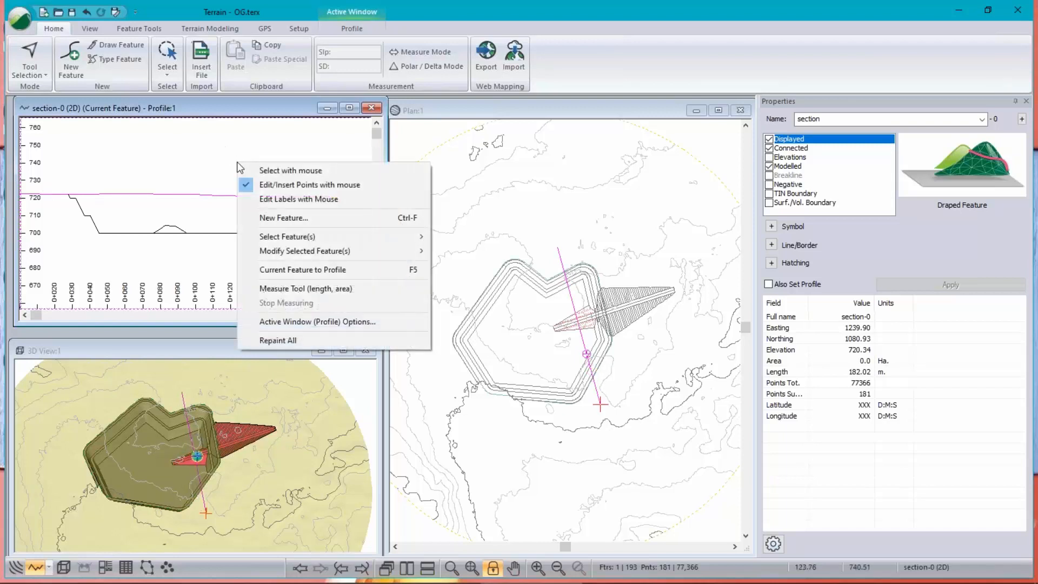
click(311, 321)
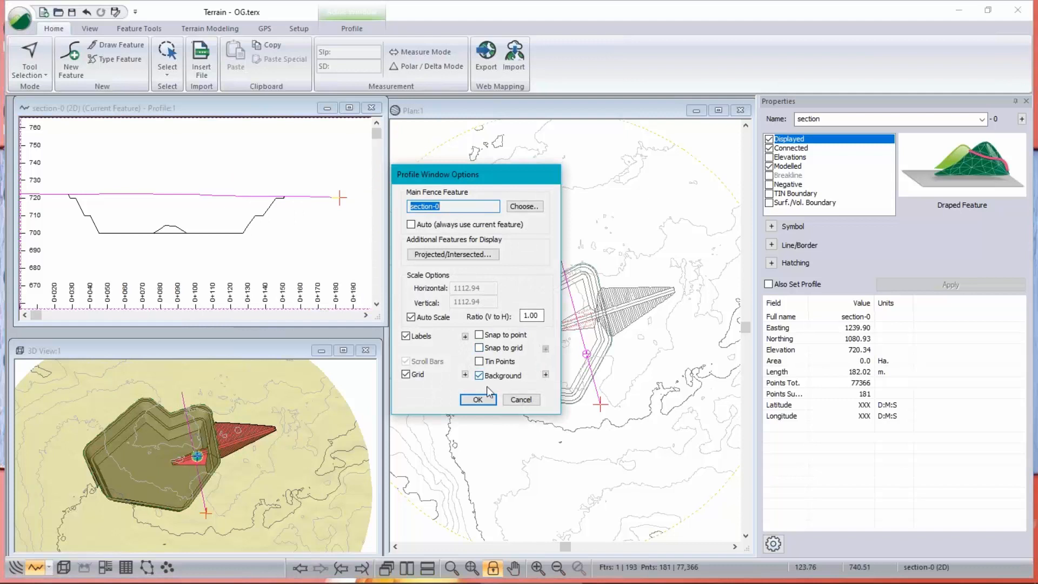
click(545, 375)
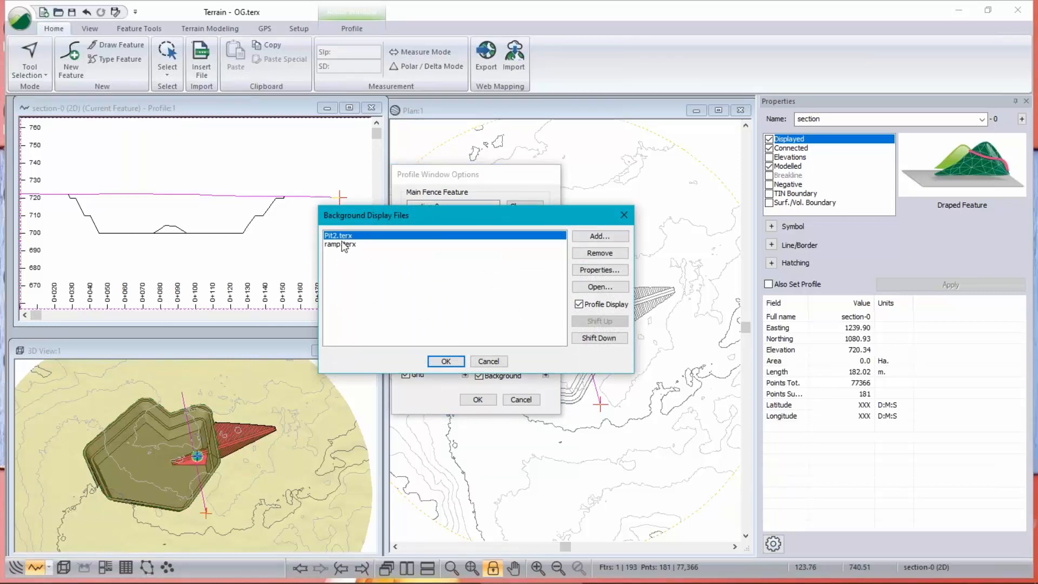
click(342, 245)
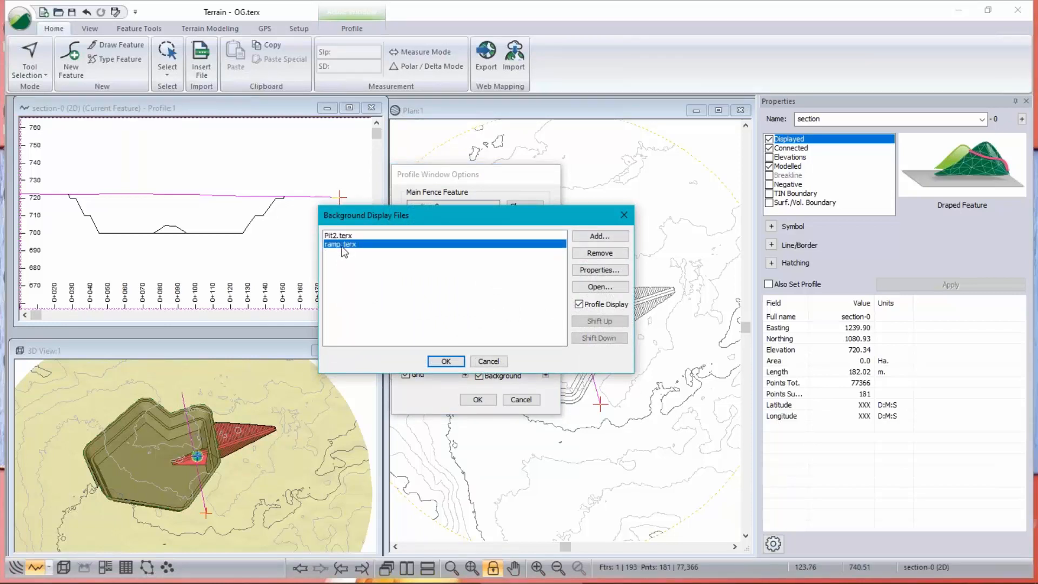
click(619, 270)
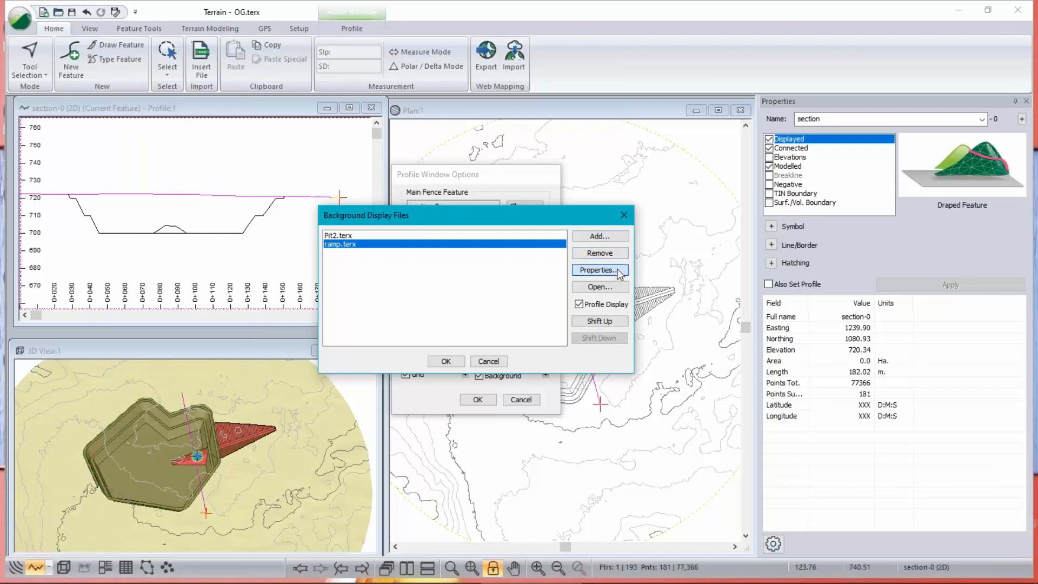
click(478, 329)
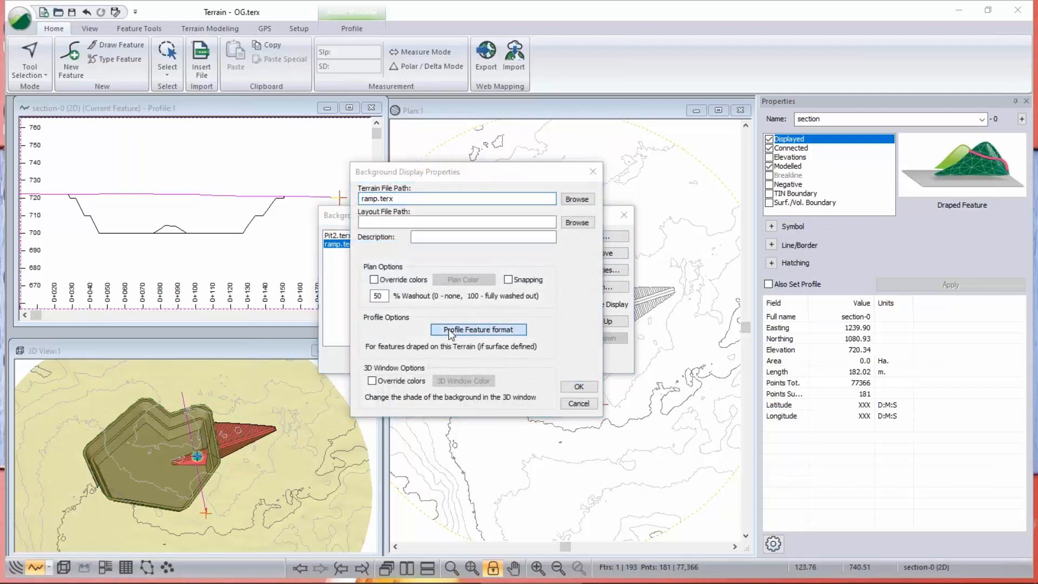
click(557, 295)
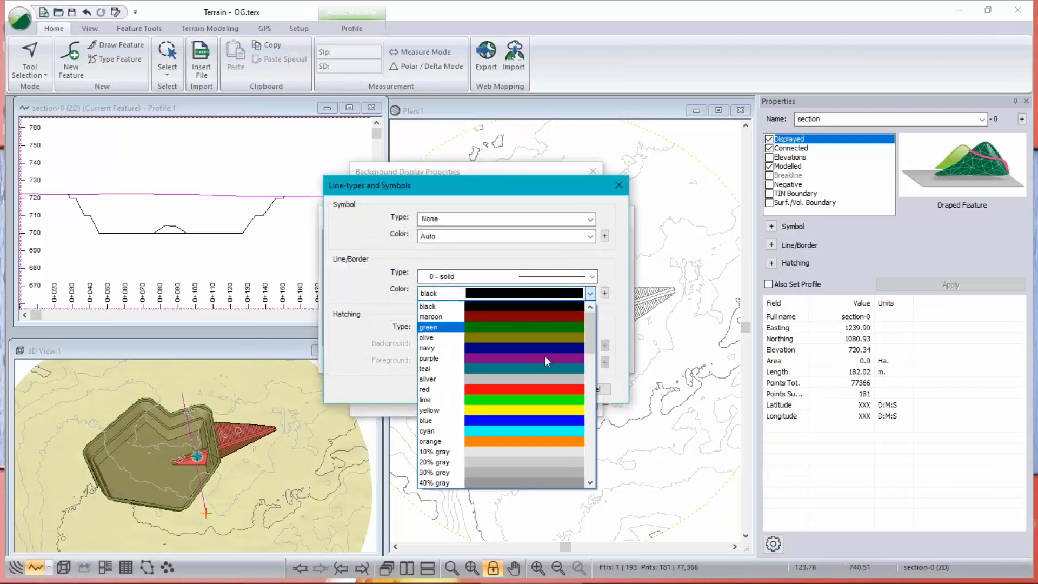
click(539, 391)
click(581, 390)
click(576, 388)
click(446, 361)
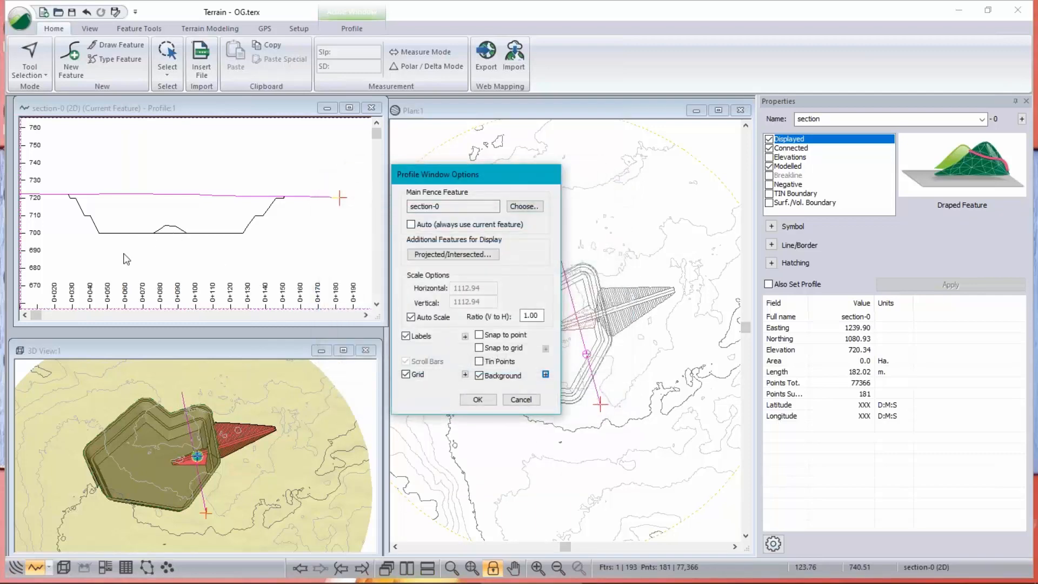
click(477, 400)
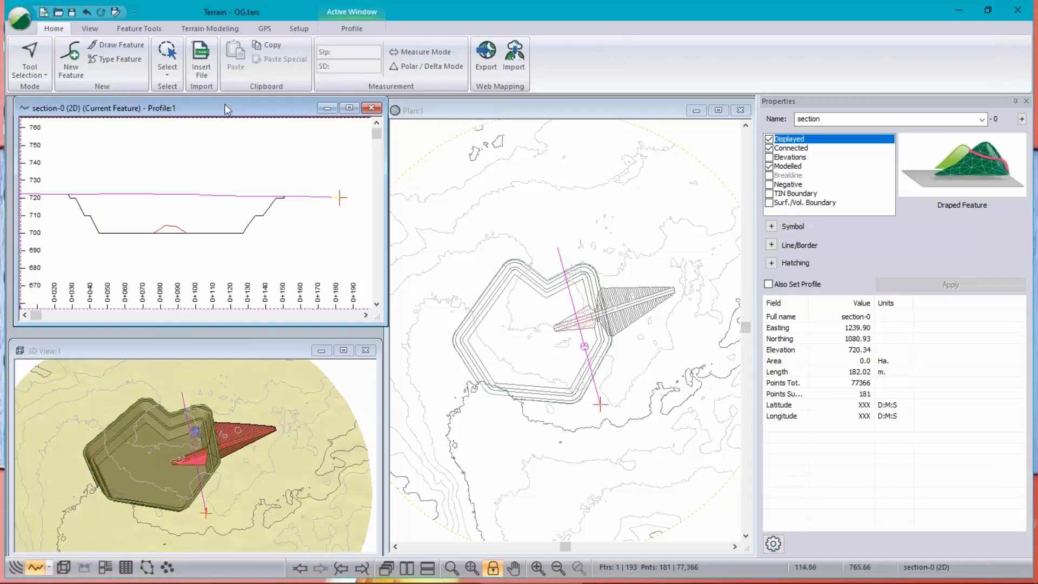
- Give the section feature the line type 71 - Diagonal b in the profile window
right_click(212, 145)
click(269, 158)
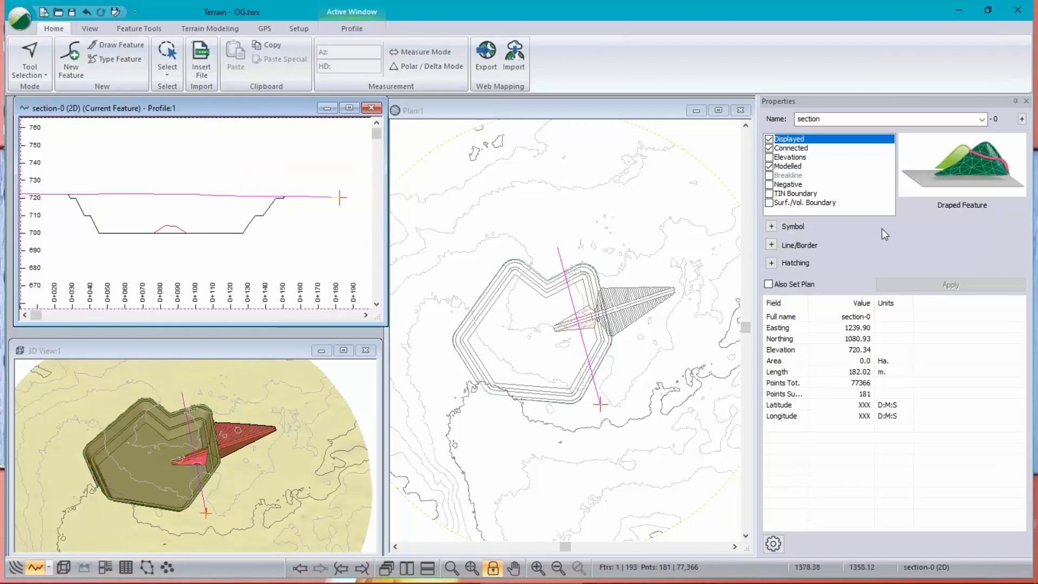
click(771, 246)
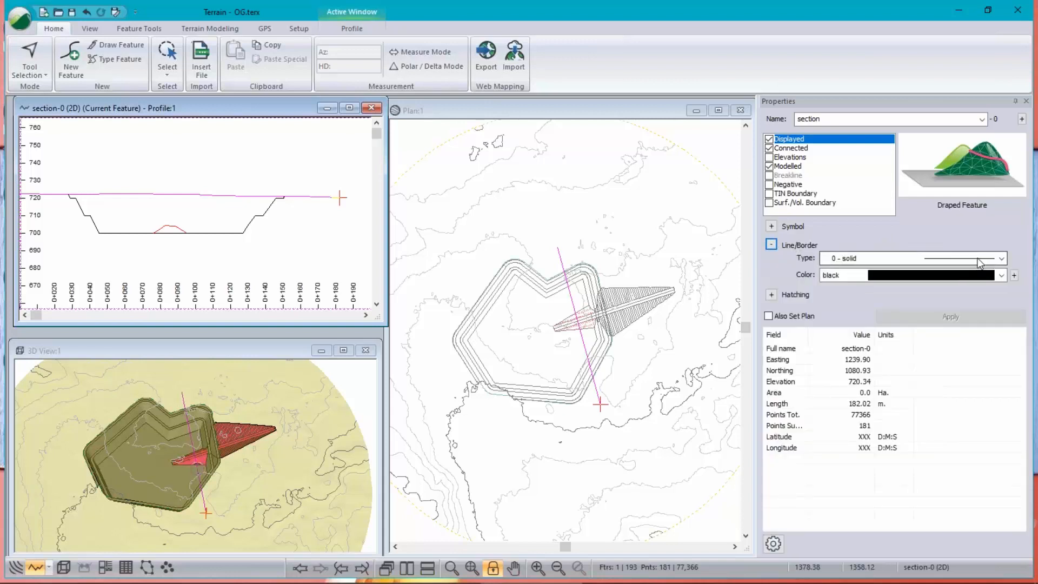
click(1002, 259)
scroll(987, 377, down, 5)
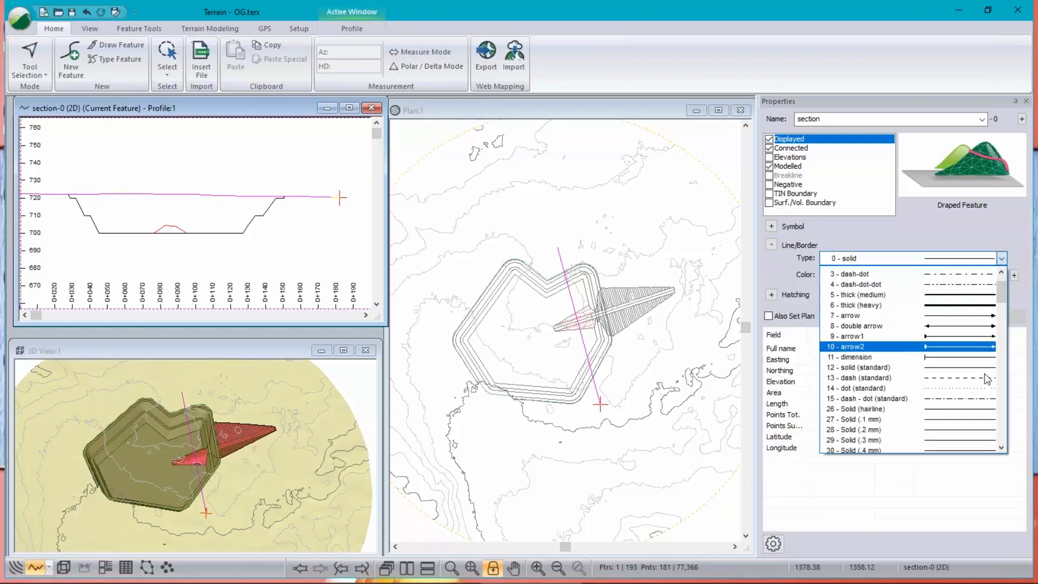
scroll(987, 378, down, 10)
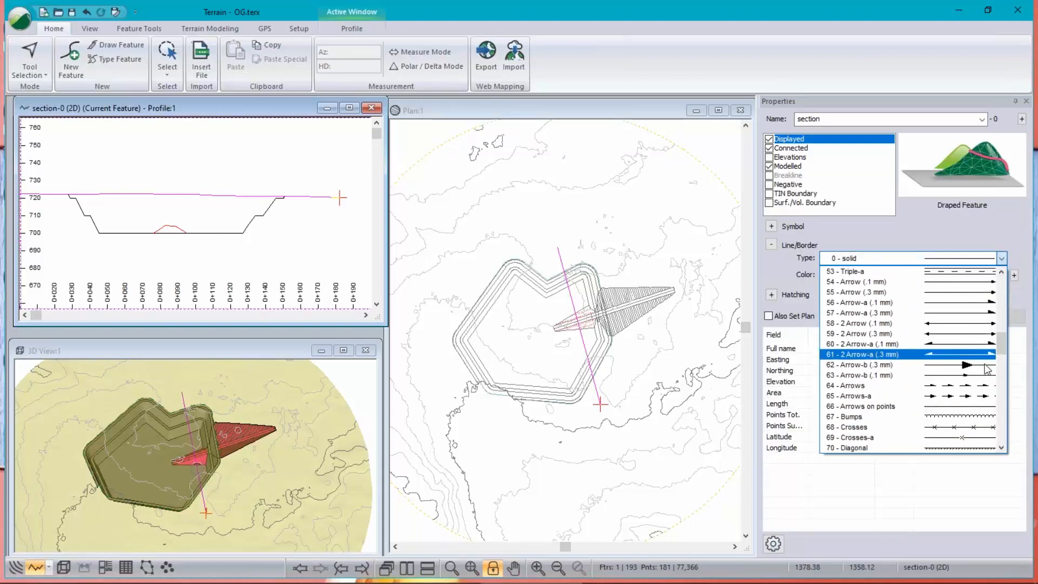
click(986, 437)
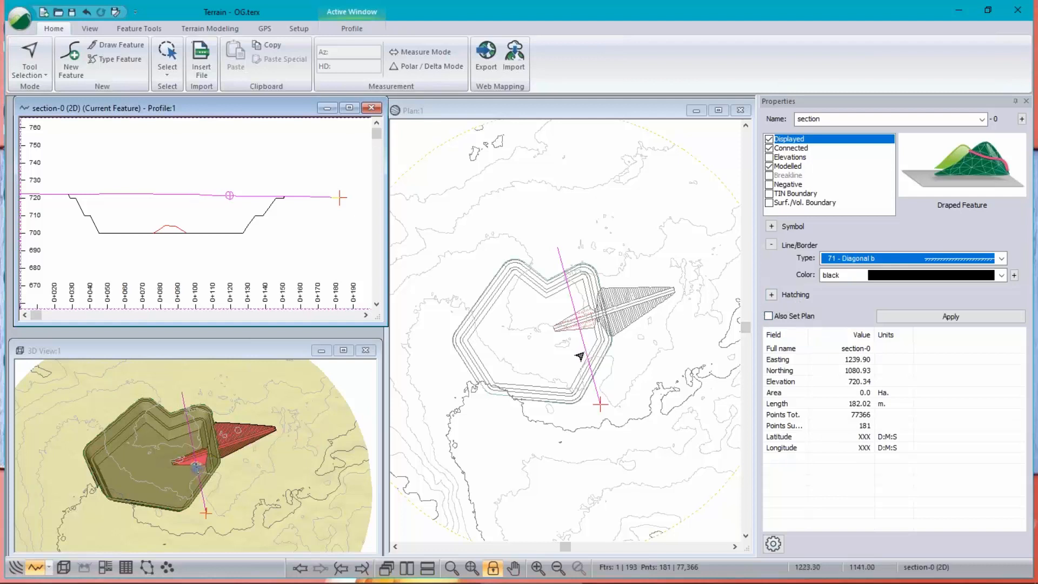
click(968, 316)
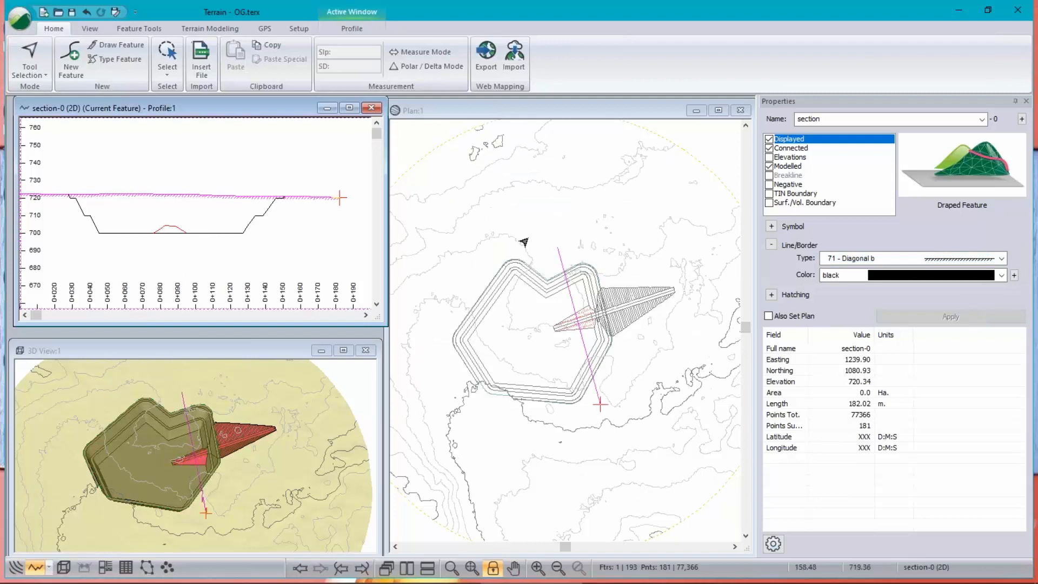
- Move the section line's ends in plan to cut across the outer ramp and back over the pit, ending about 172 m long
click(594, 375)
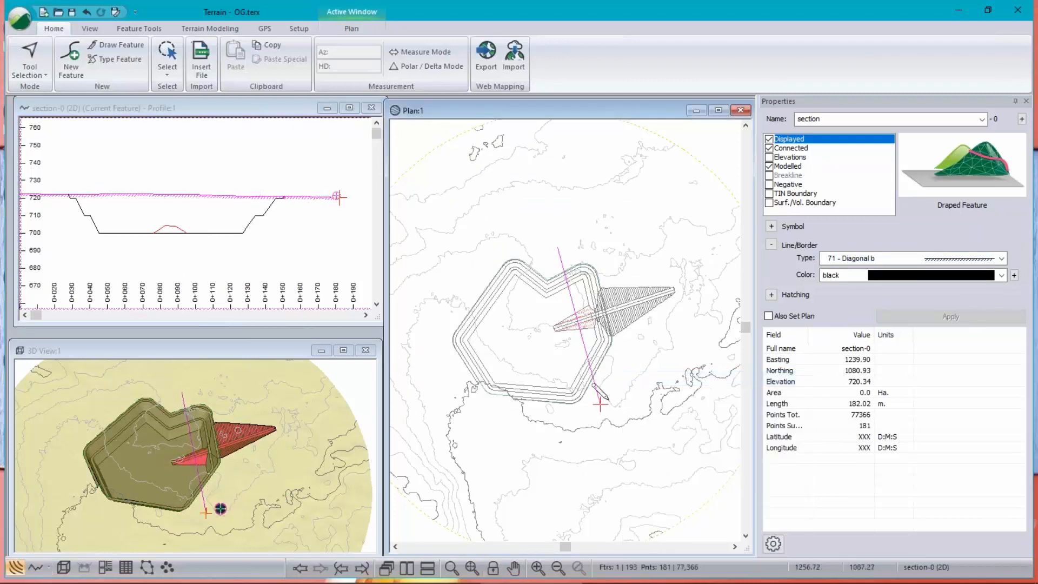
click(600, 404)
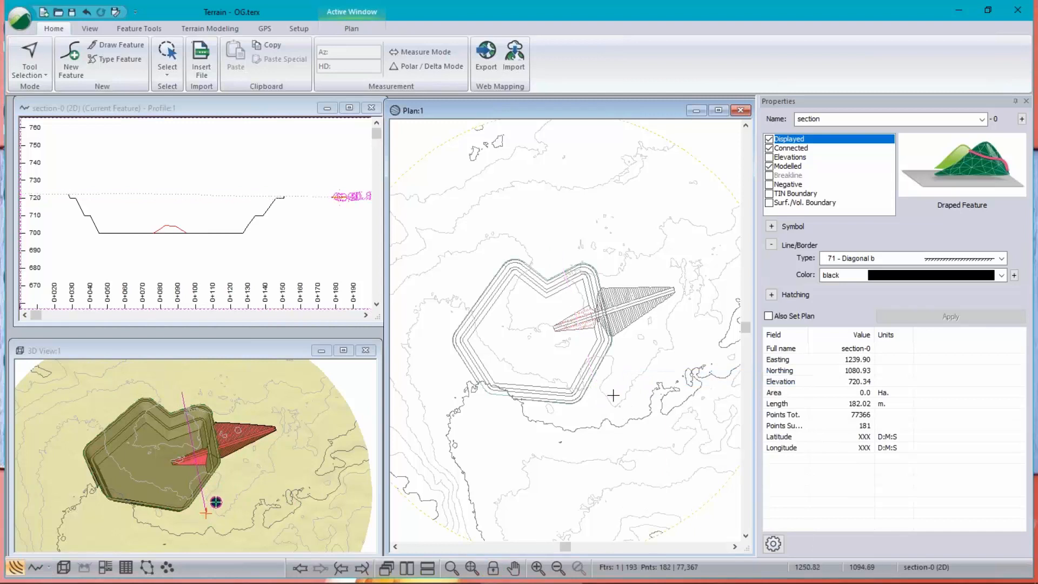
key(Escape)
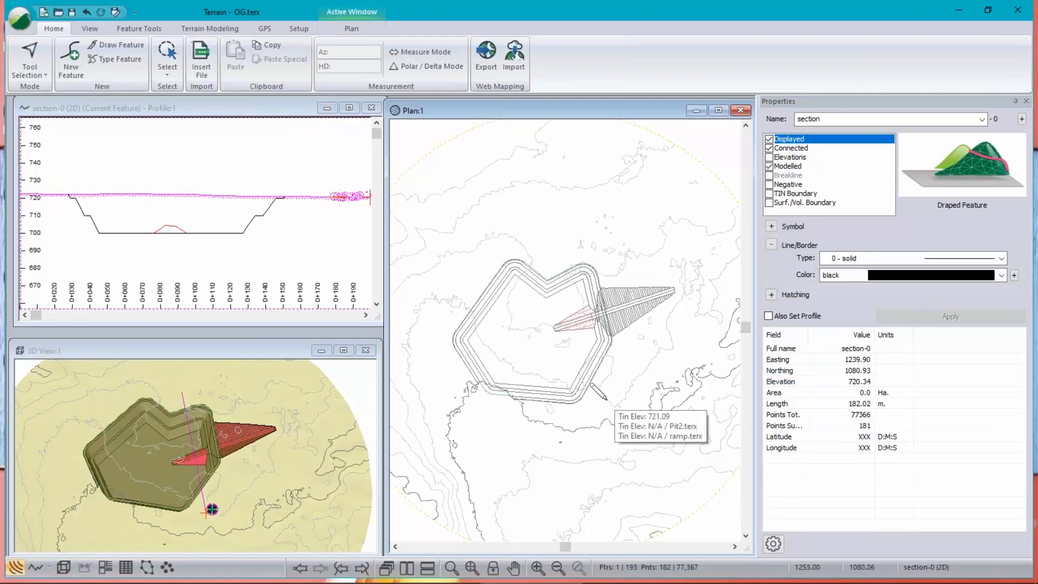
drag(600, 405, 615, 389)
drag(551, 241, 622, 241)
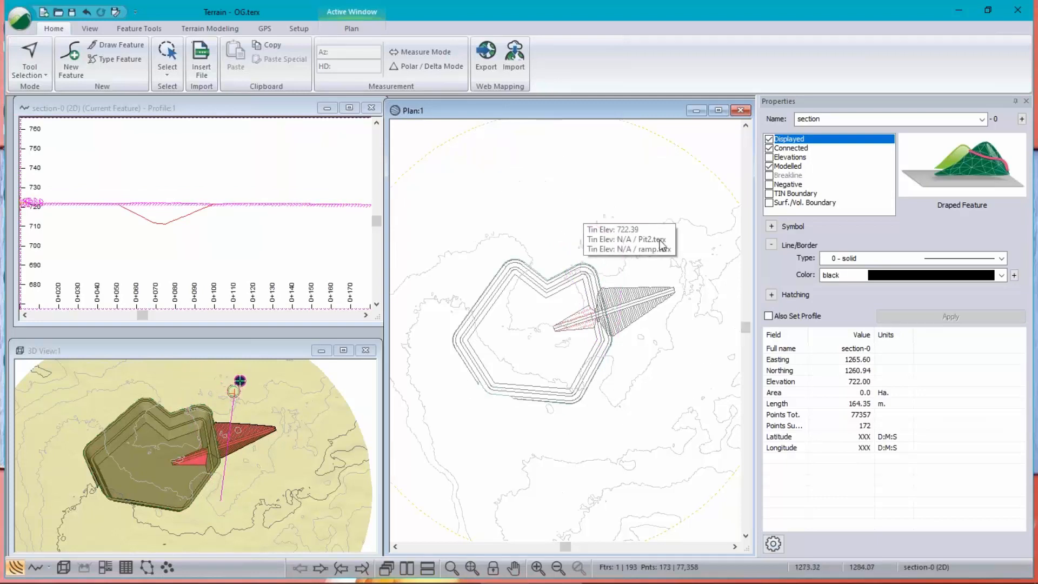
drag(621, 243, 549, 249)
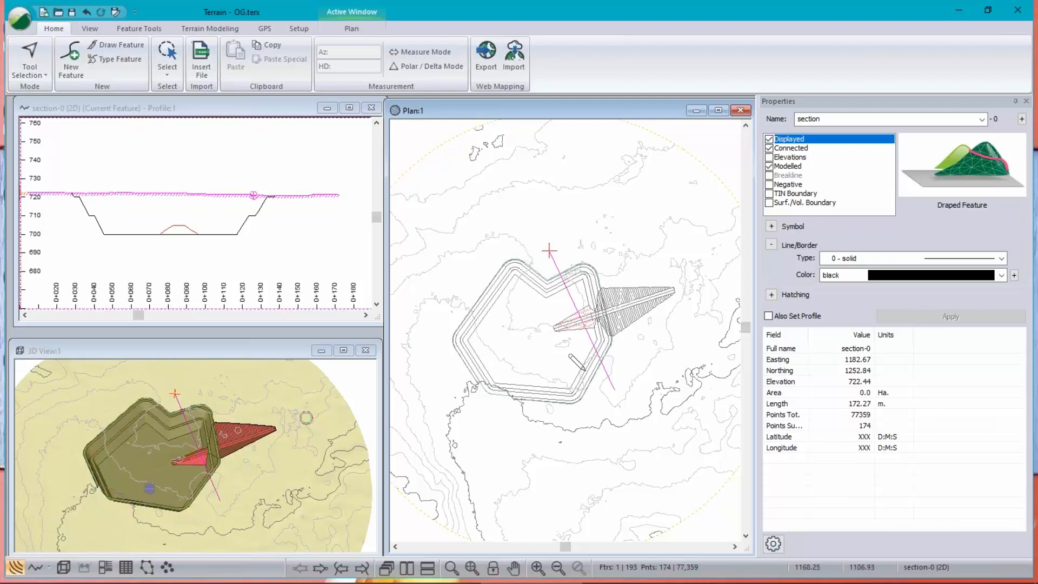
- Open pad step 6.ter from the Pad Design with Terrain examples folder without saving changes to the current terrain
click(20, 20)
click(54, 76)
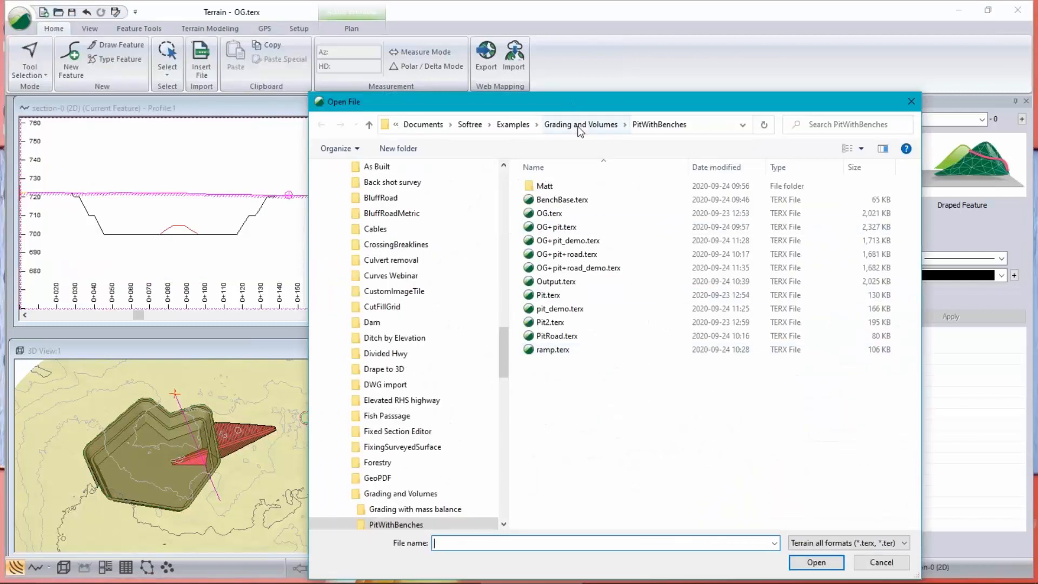
click(513, 125)
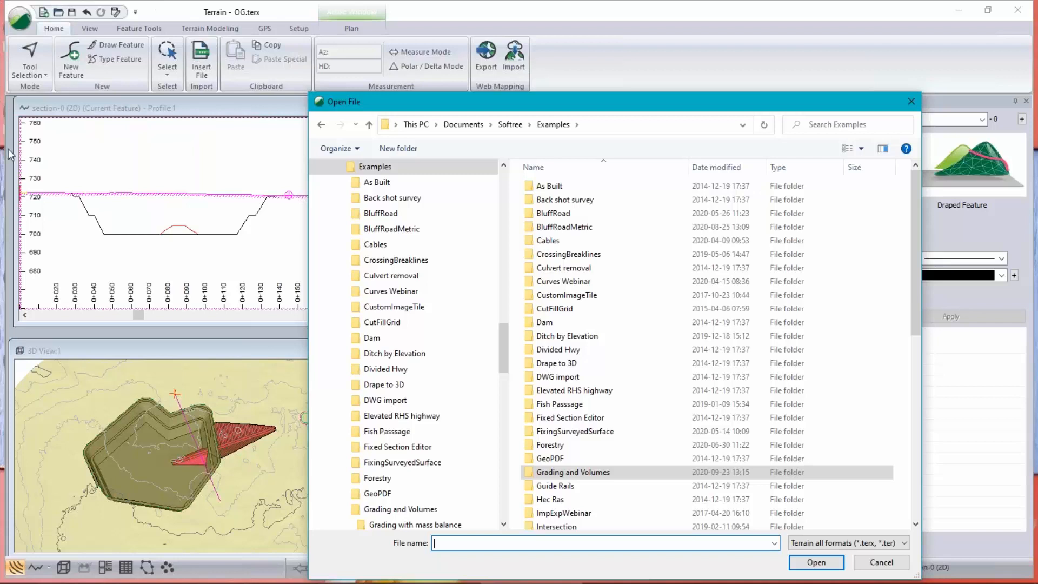
scroll(599, 429, down, 4)
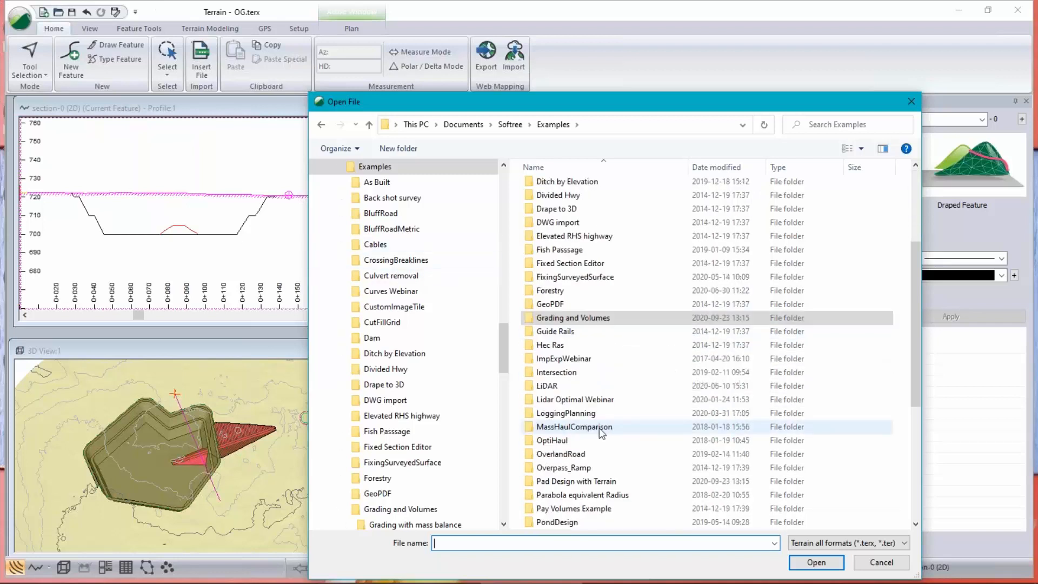
scroll(599, 427, down, 3)
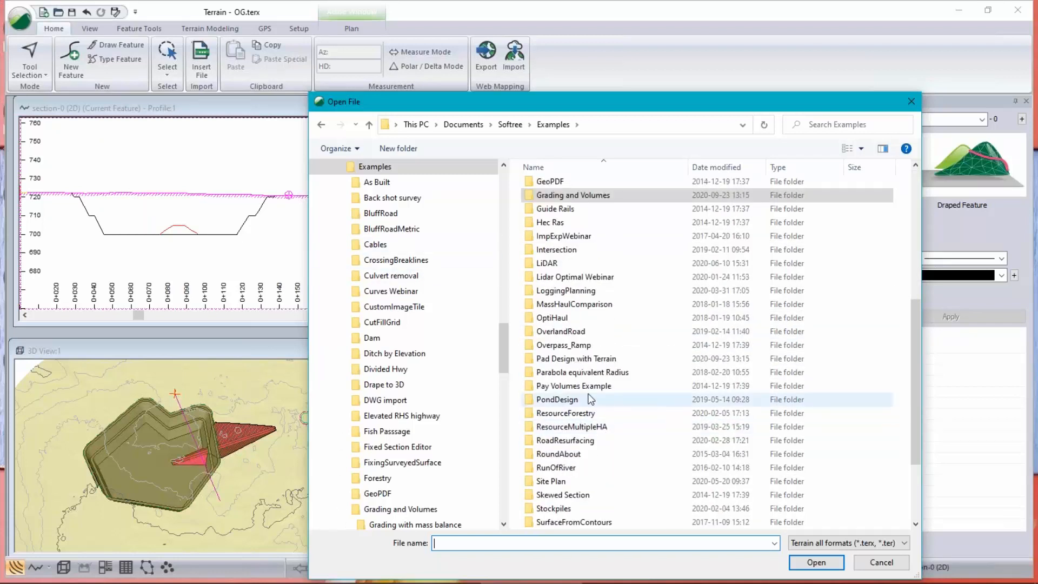
click(585, 361)
double_click(585, 361)
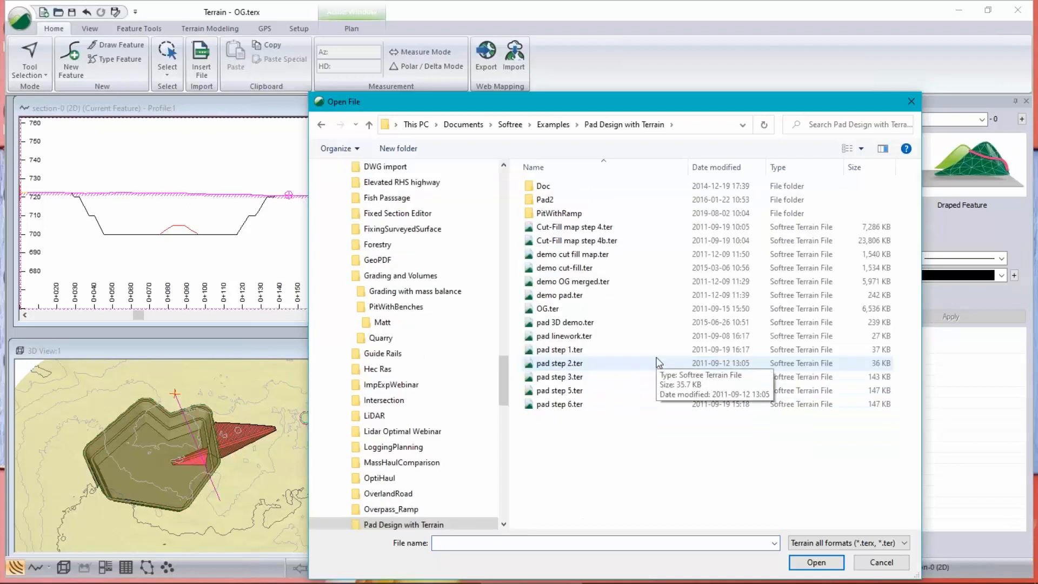
click(562, 404)
click(816, 562)
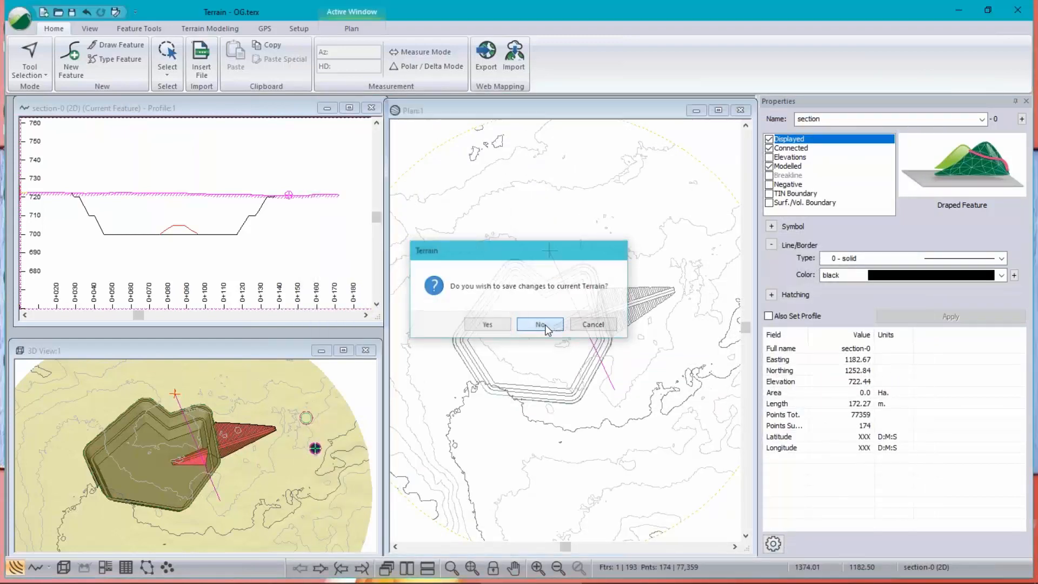
click(545, 326)
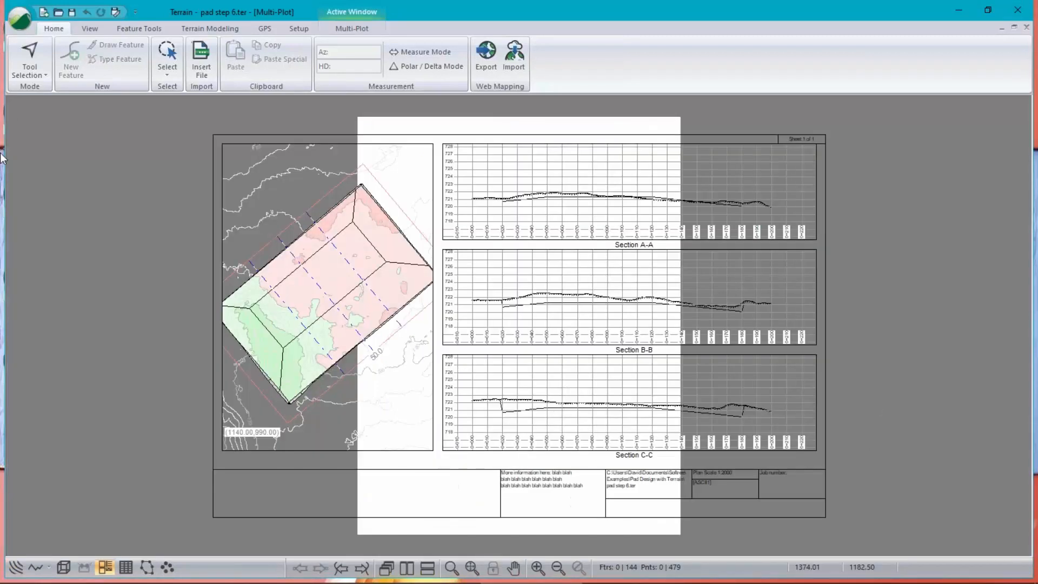
- Set up printing of the multi-plot sheet on the doPDF 8 printer with Tabloid paper in landscape orientation
click(20, 20)
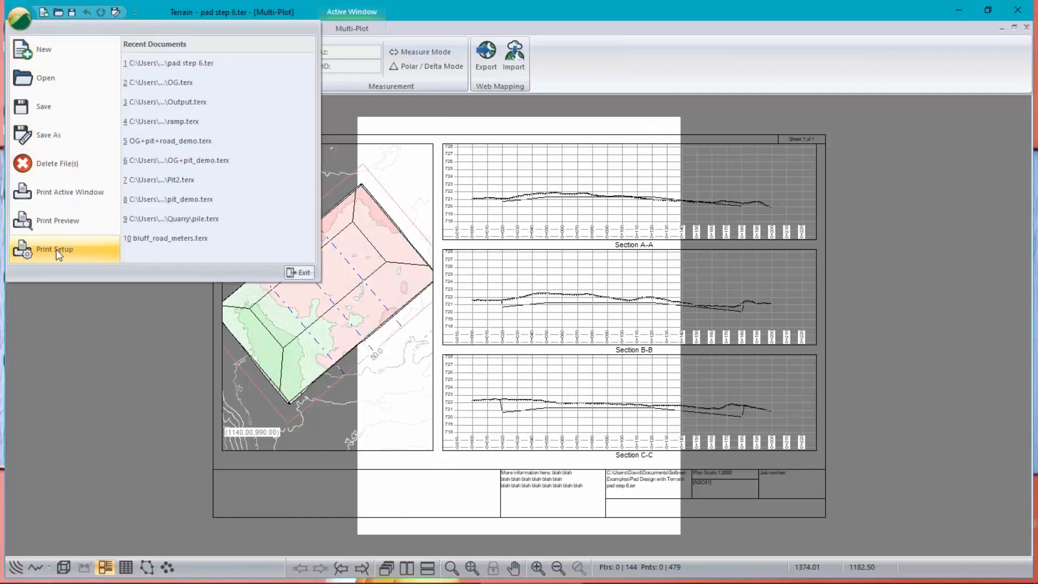
click(58, 251)
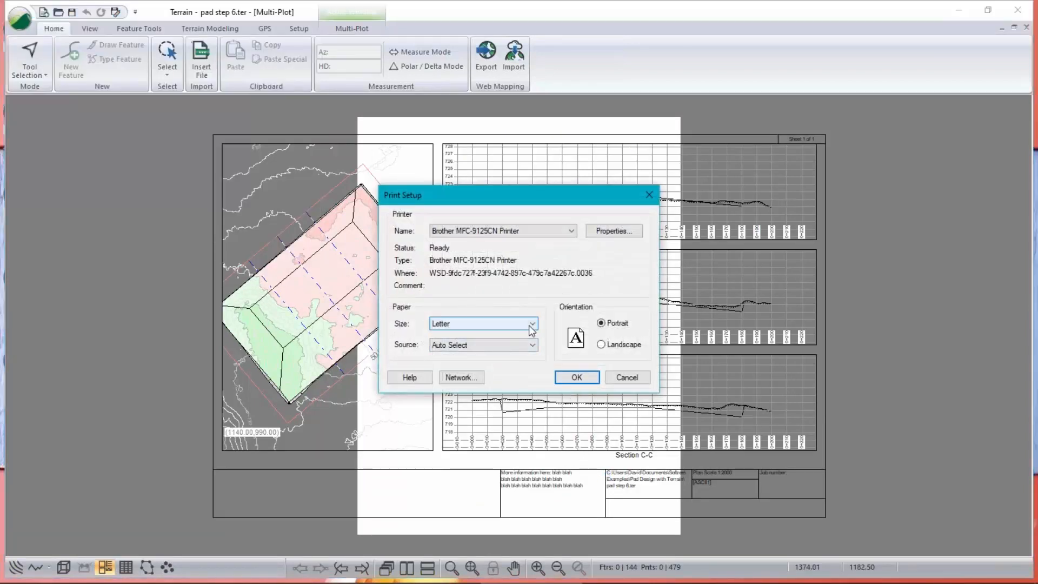
click(571, 232)
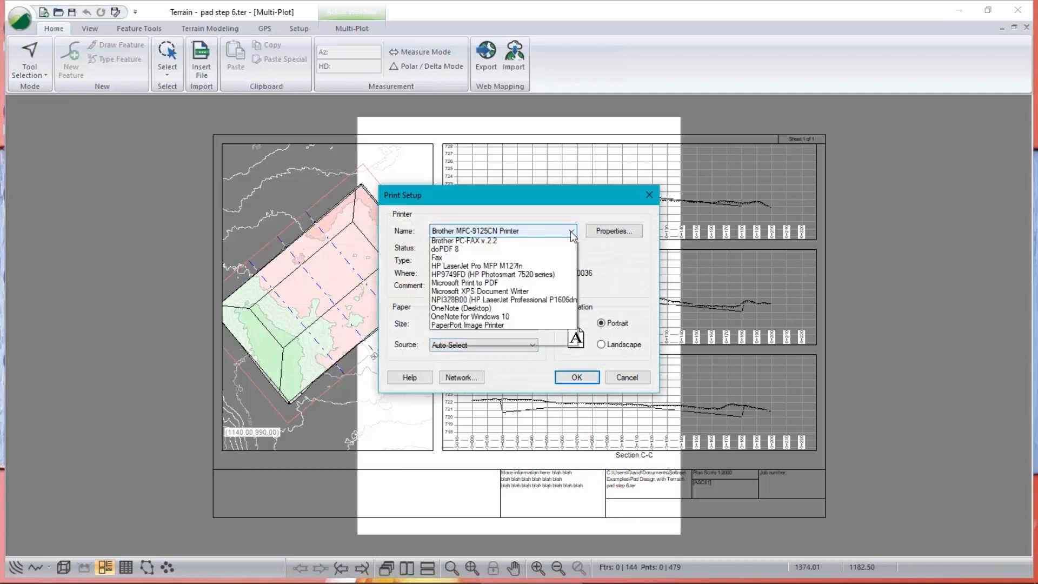
click(457, 319)
click(534, 324)
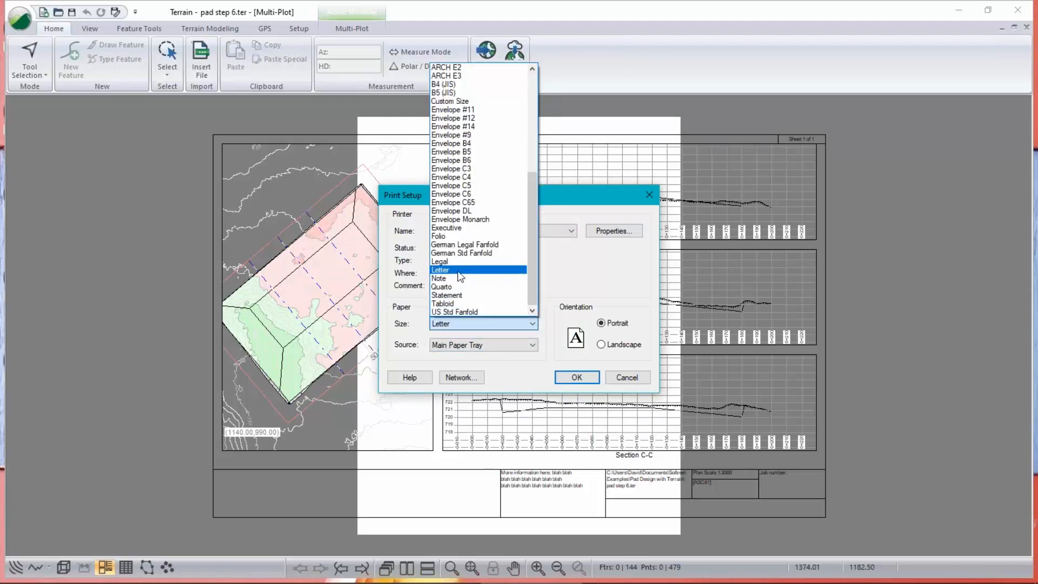
click(454, 304)
click(629, 343)
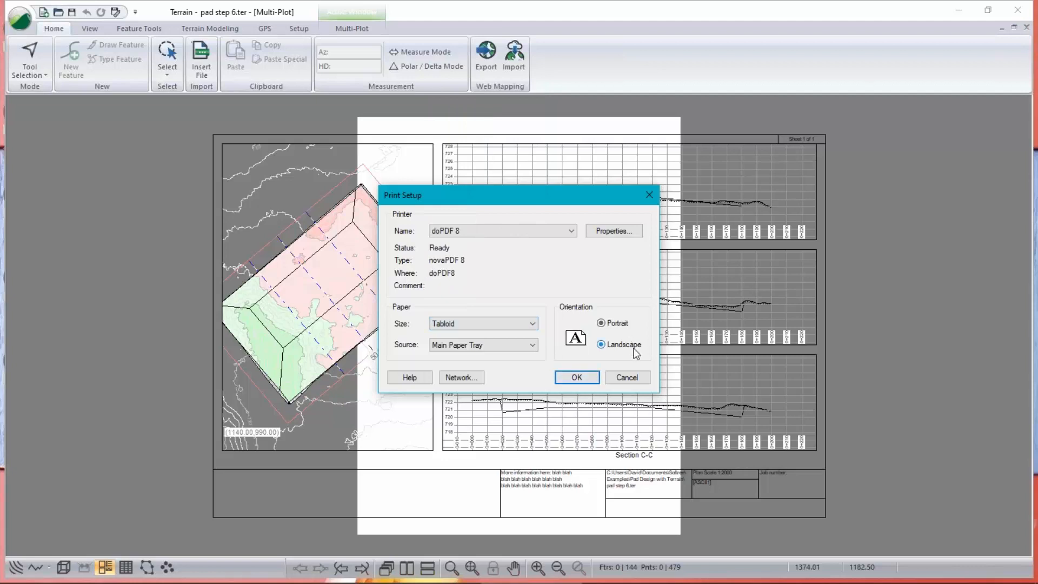
click(589, 378)
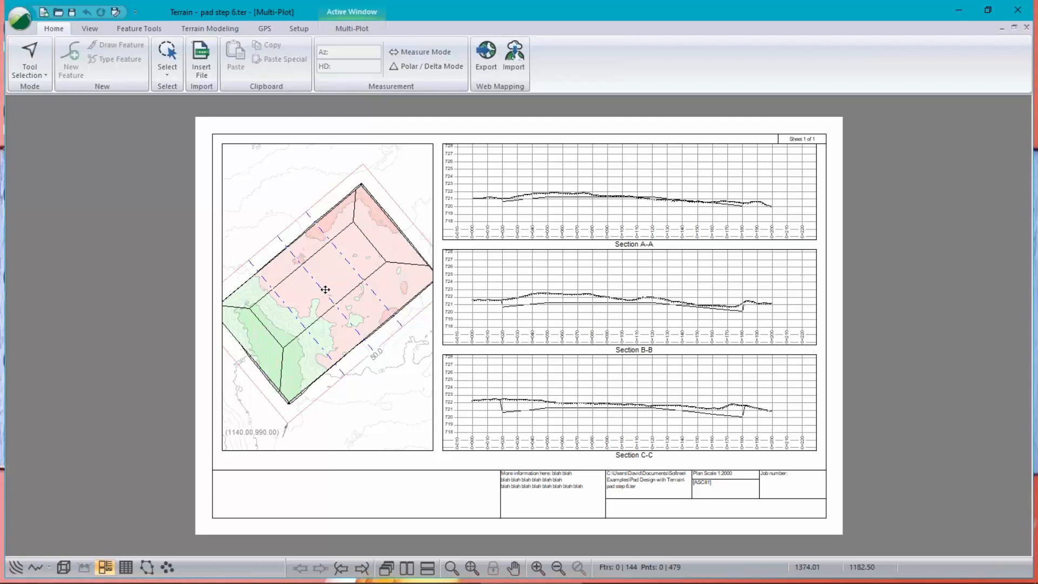
- Start saving the pad terrain as a Regular Grid (*.terx) file named demo
click(22, 20)
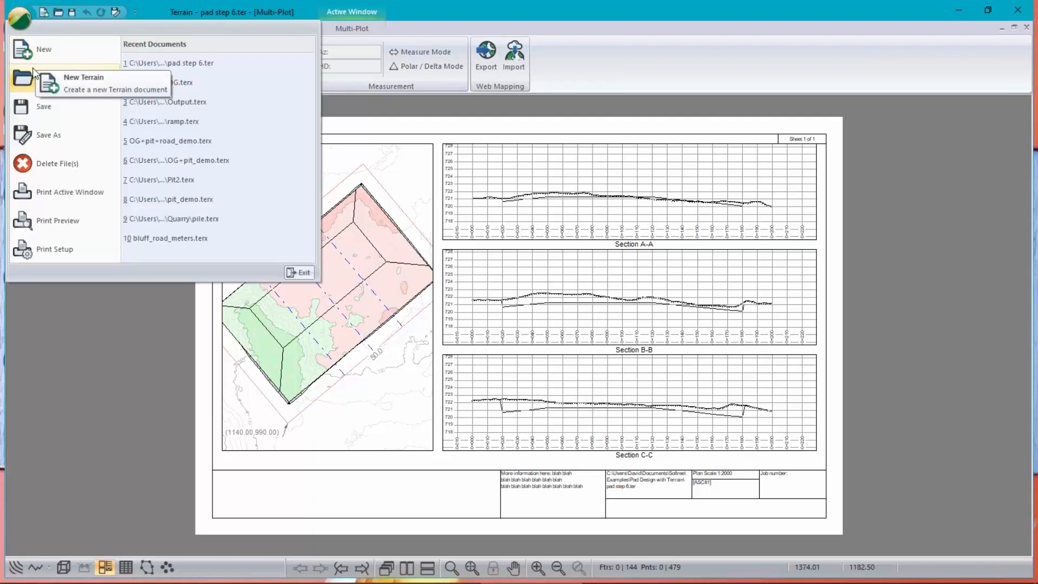
click(36, 108)
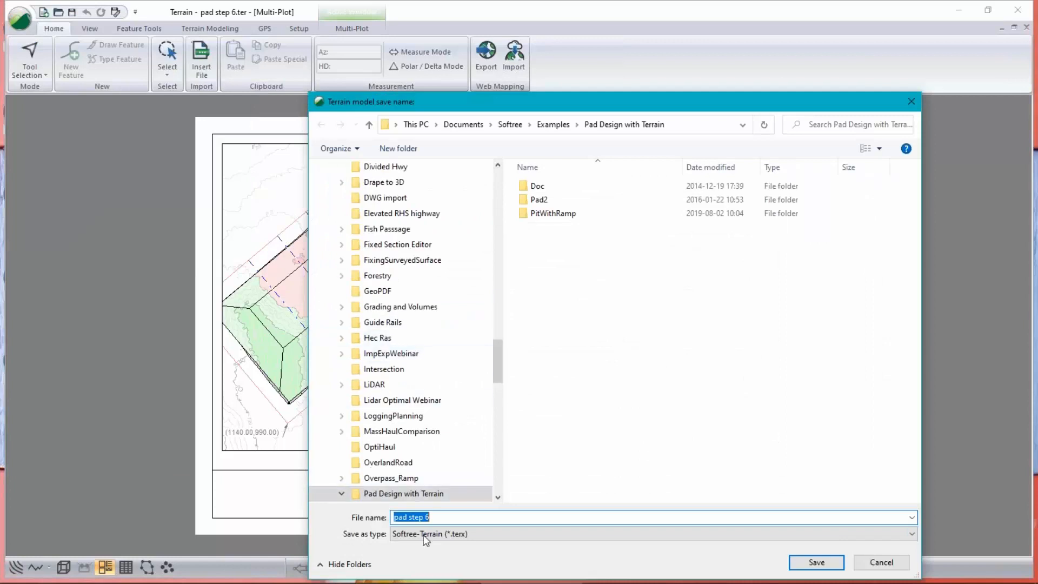
click(424, 534)
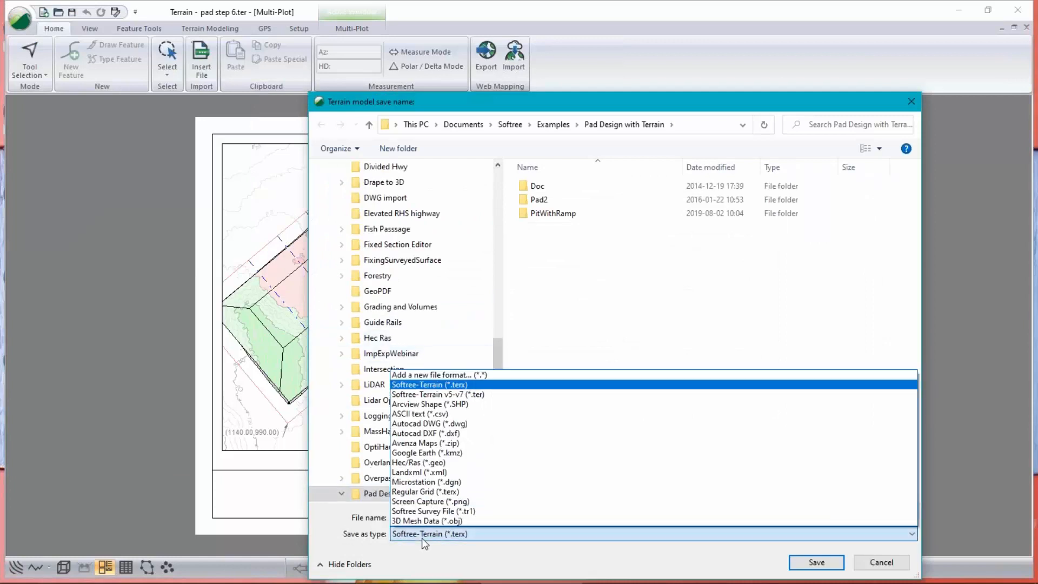
click(421, 492)
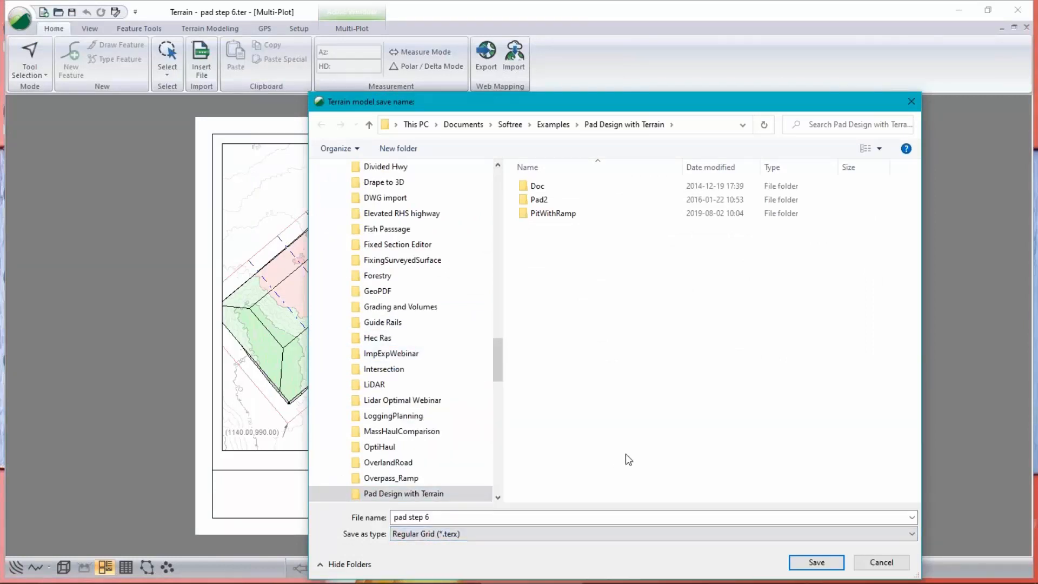
click(465, 518)
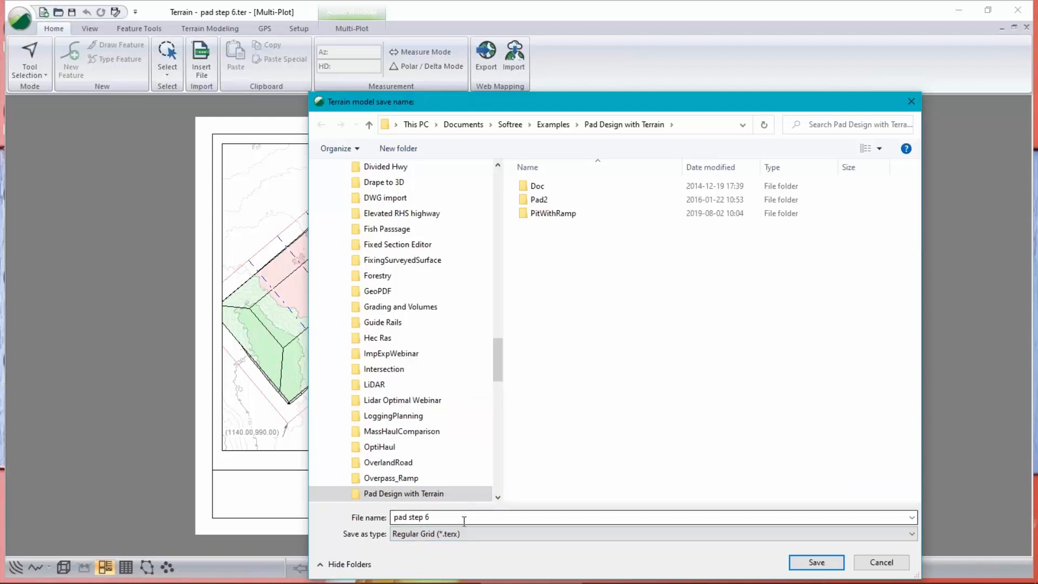
text(demo)
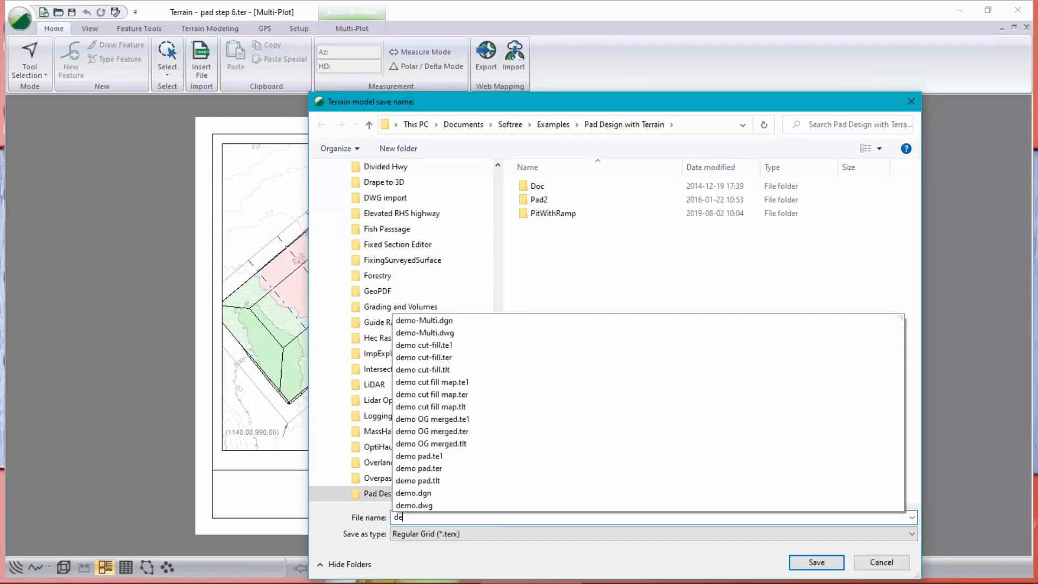
click(817, 562)
click(816, 562)
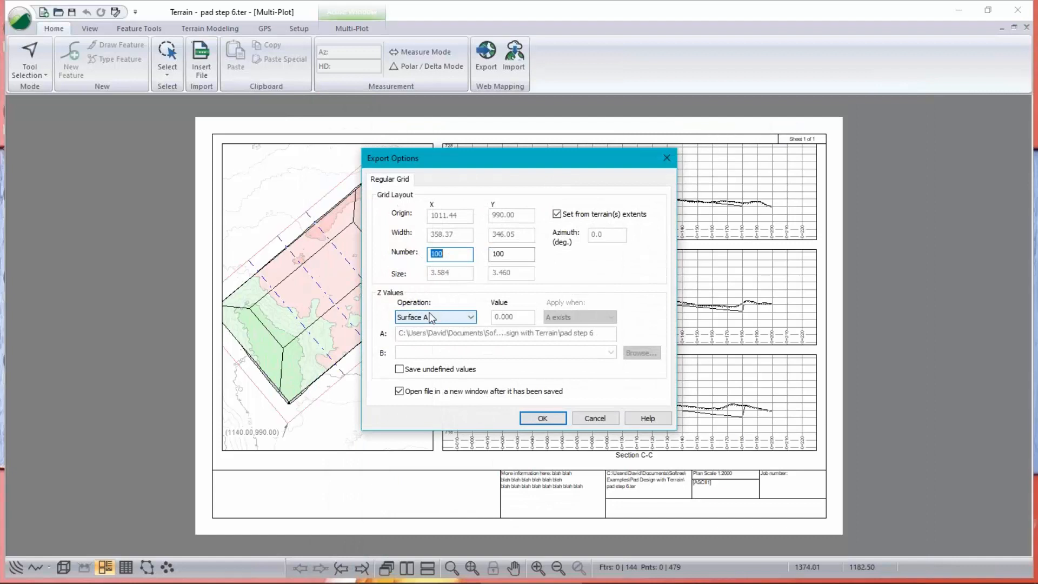
- Try setting the grid's Z values to Differance (A-B) with a second terrain file as surface B, and cancel the export
click(460, 318)
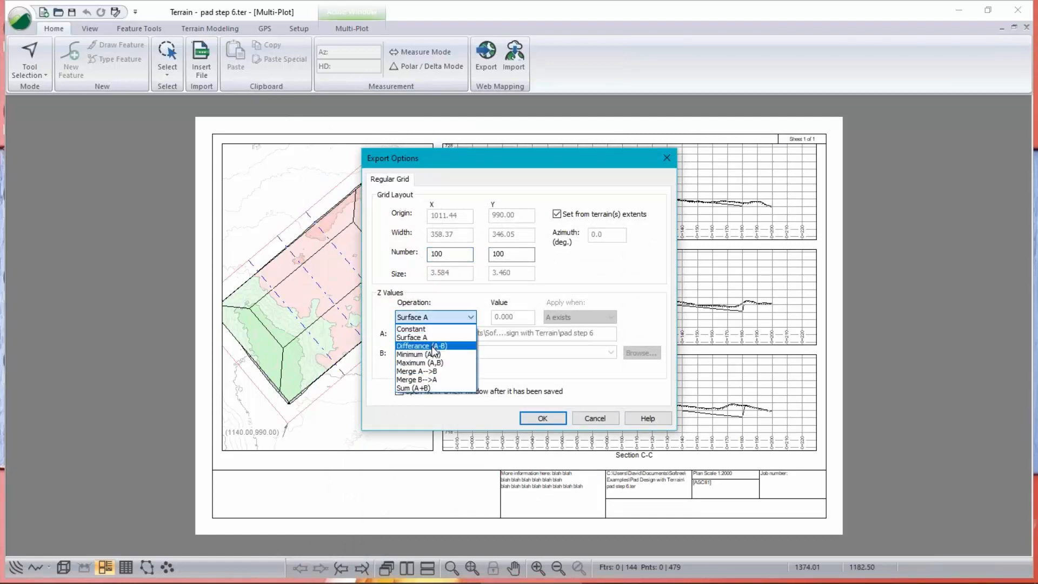
click(427, 346)
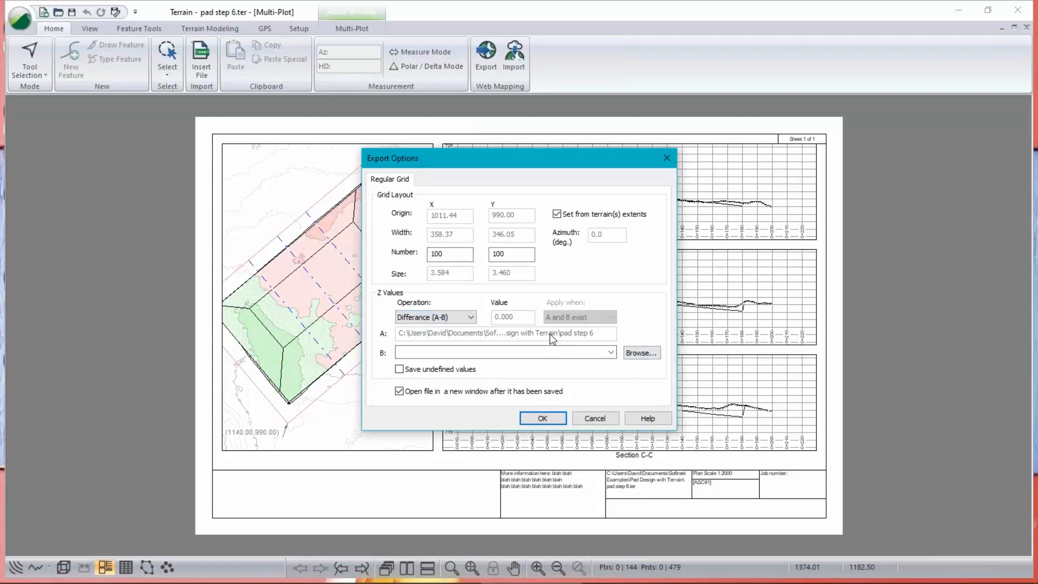
click(642, 352)
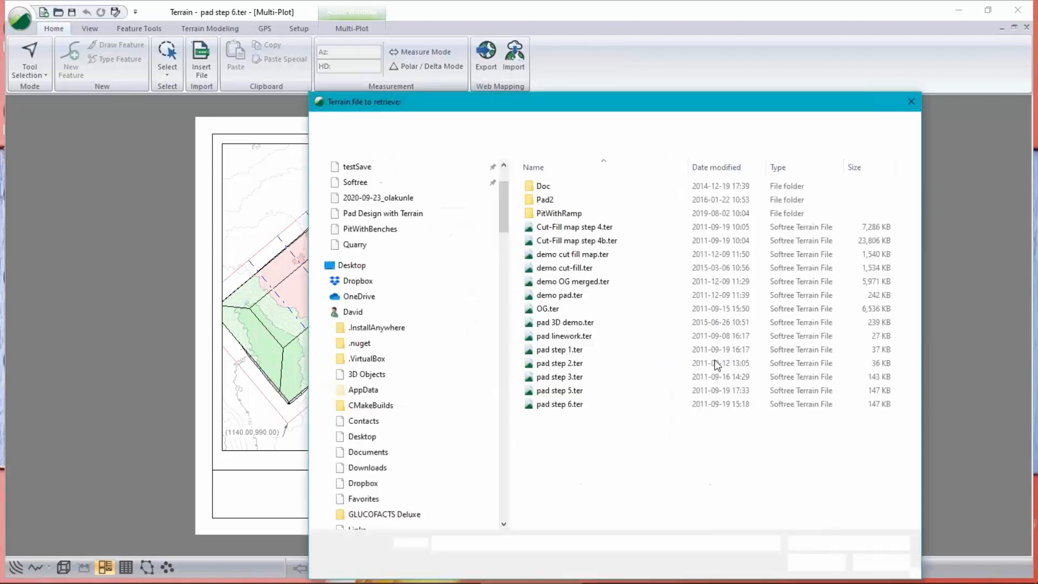
click(881, 562)
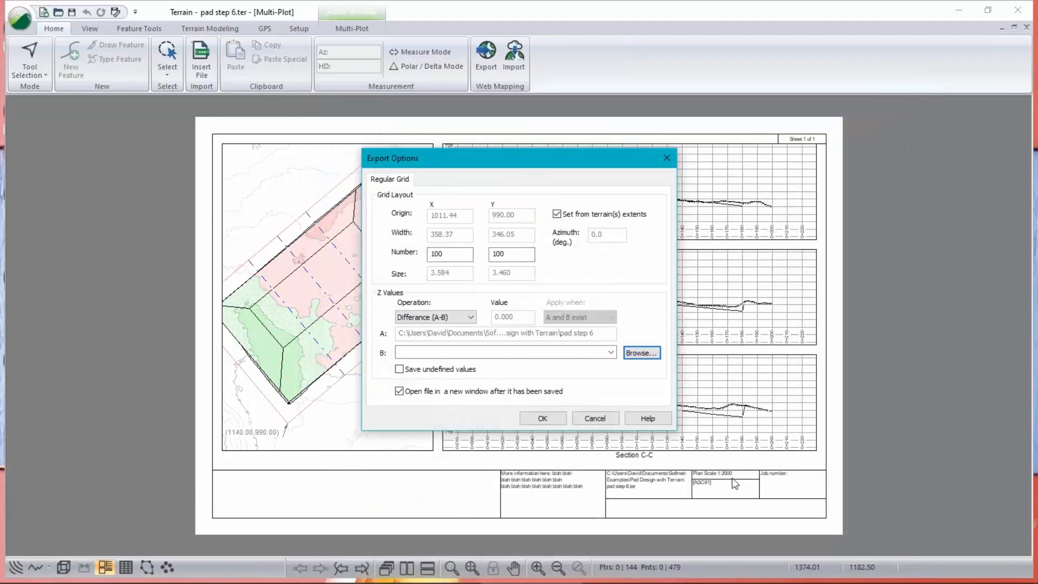
click(594, 419)
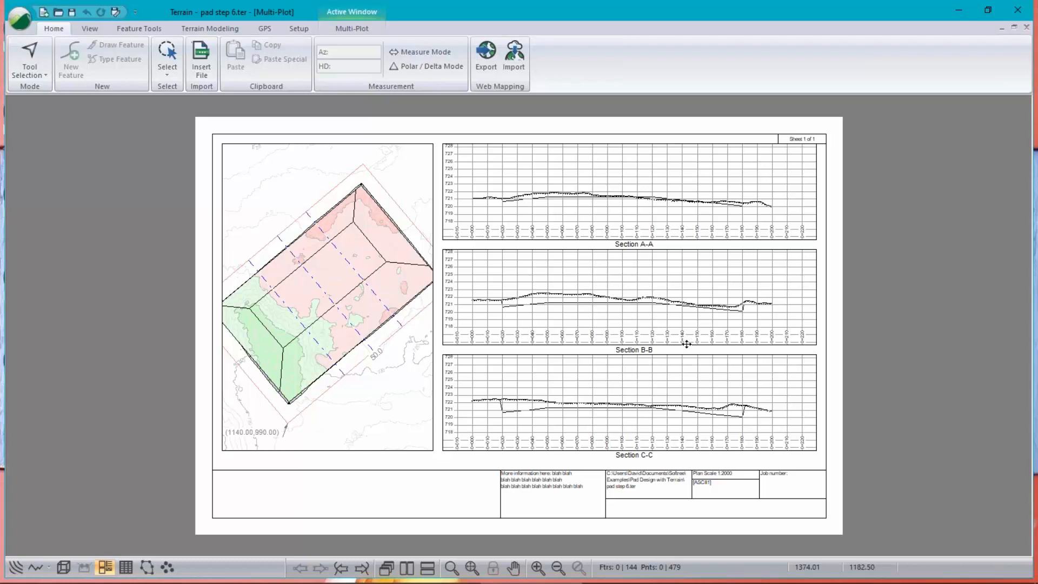
click(24, 17)
click(43, 83)
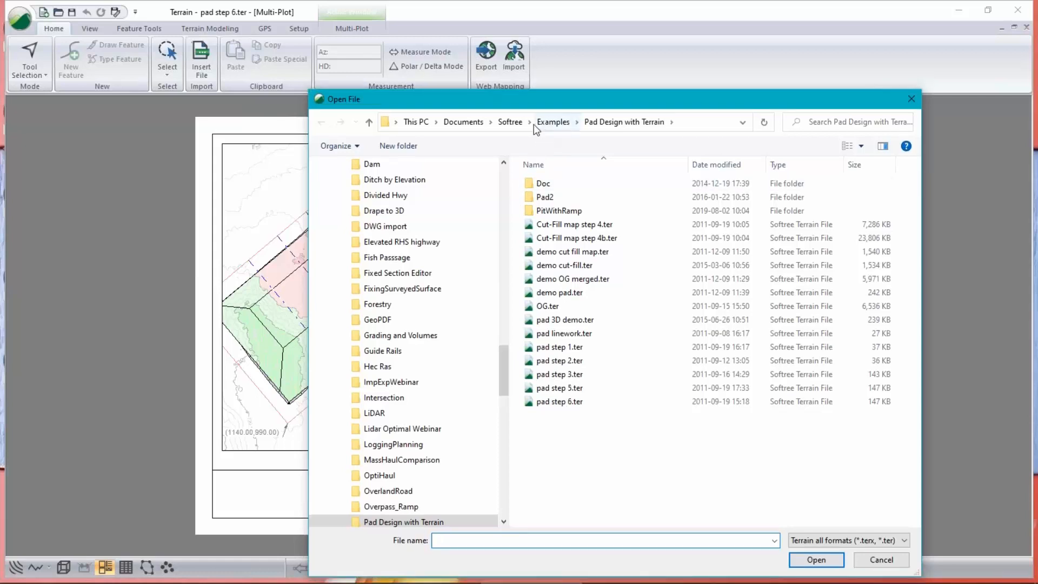
click(881, 560)
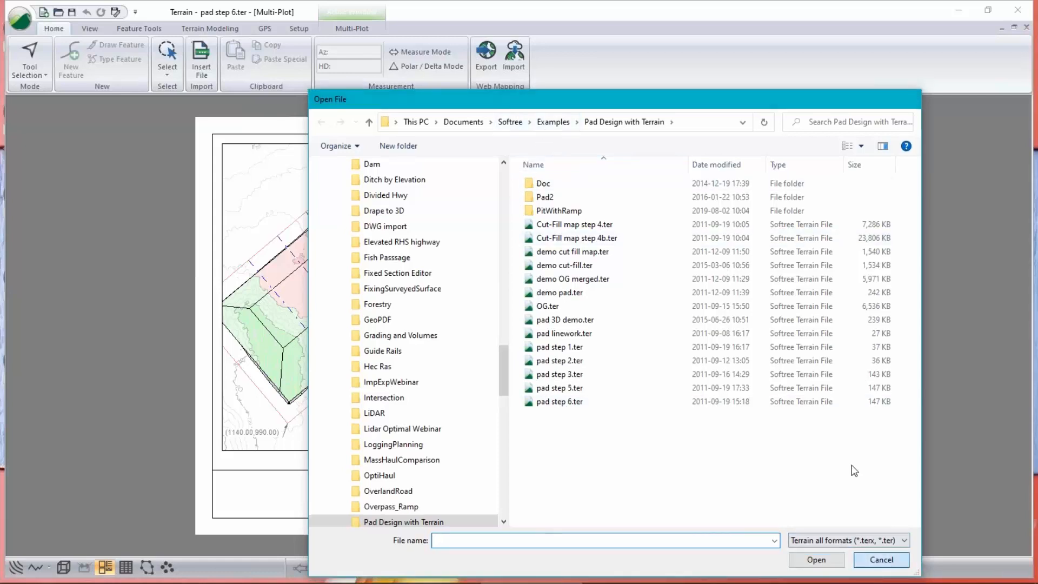
- Open Output.terx from the PitWithBenches folder under Grading and Volumes and view its pit and ramp in 3D
click(20, 23)
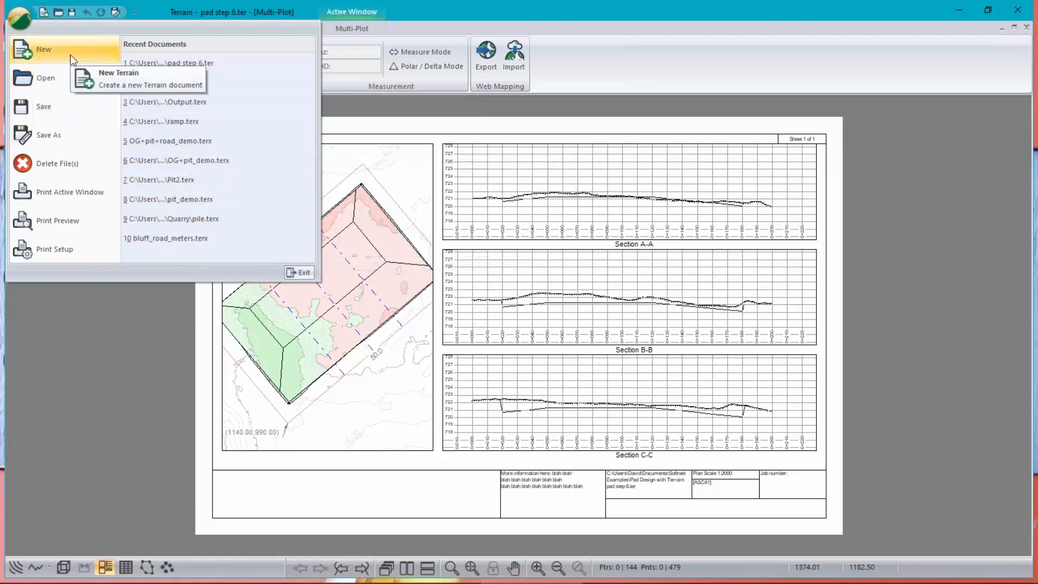
click(45, 81)
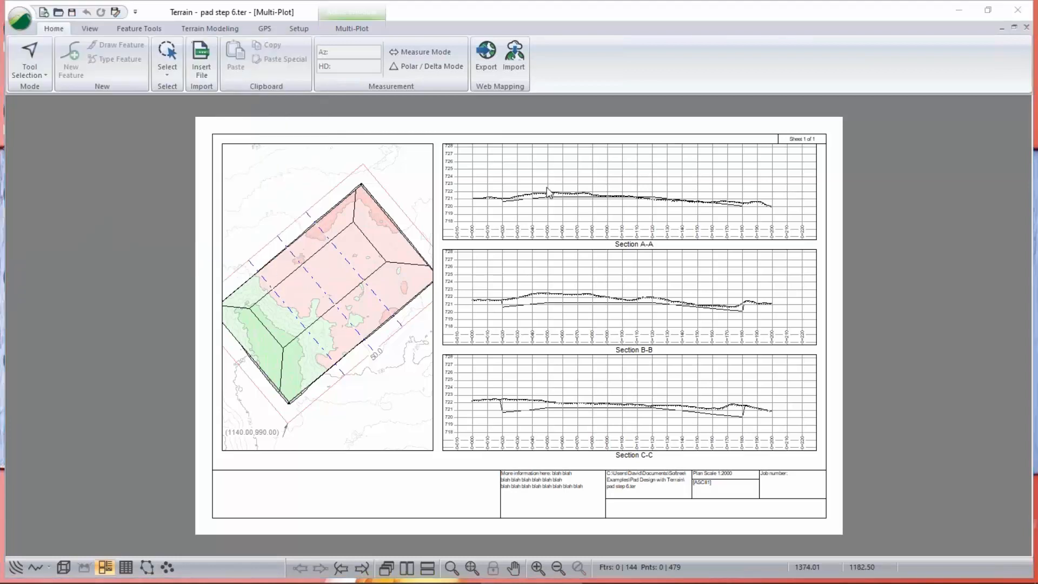
click(559, 124)
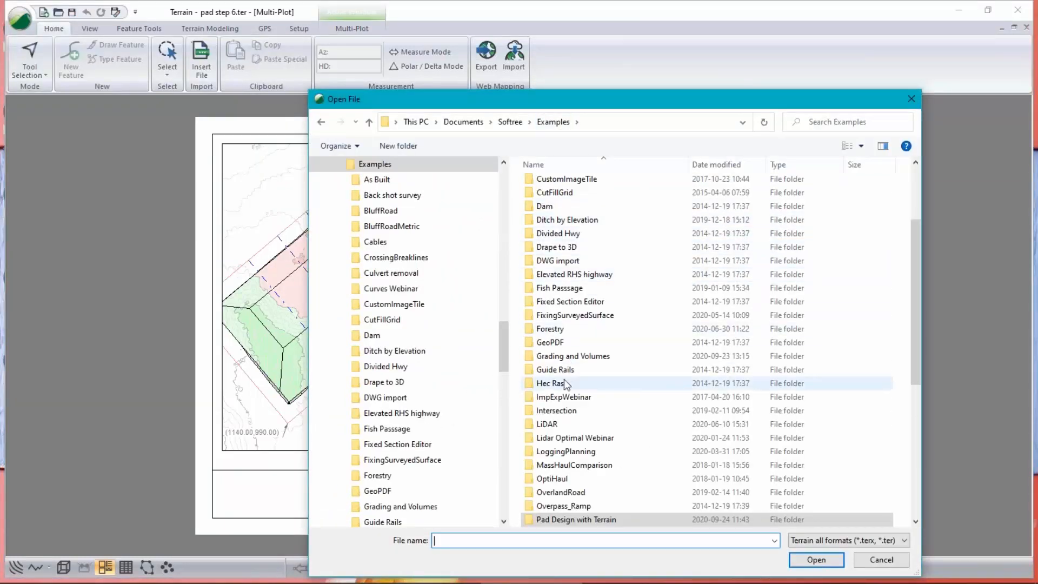
click(575, 359)
double_click(575, 359)
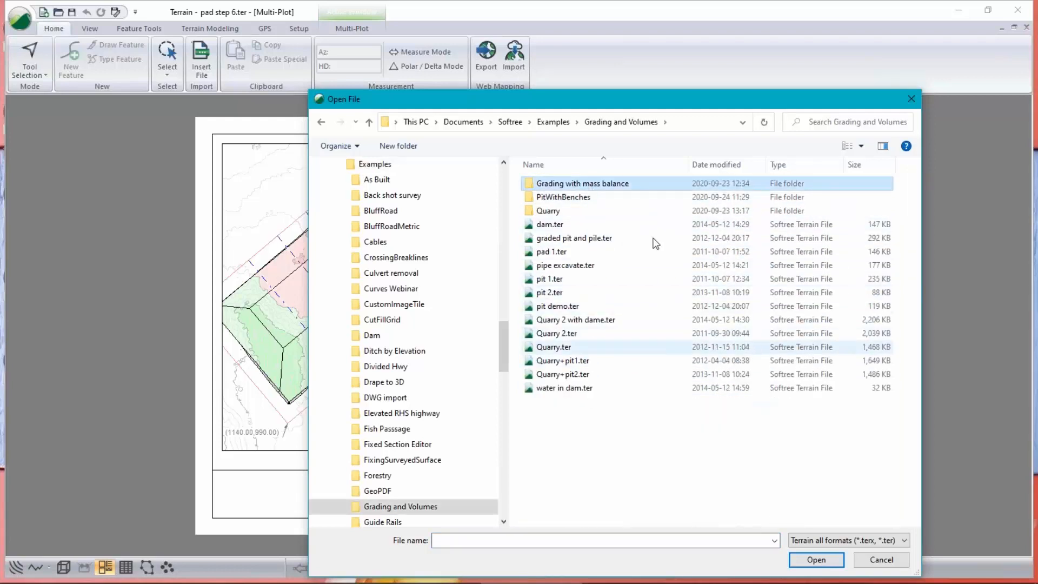
double_click(540, 183)
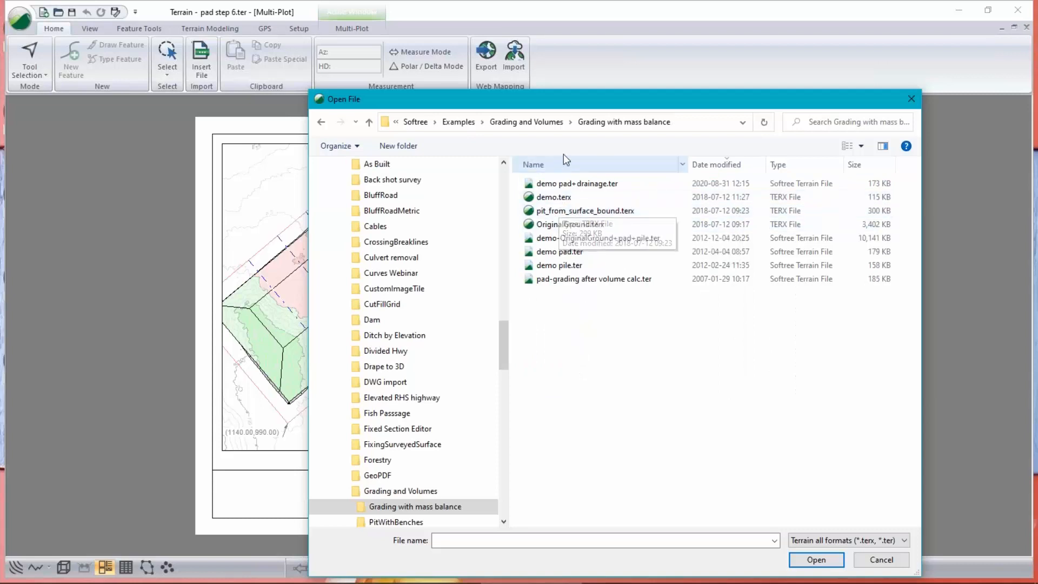
click(520, 129)
double_click(553, 198)
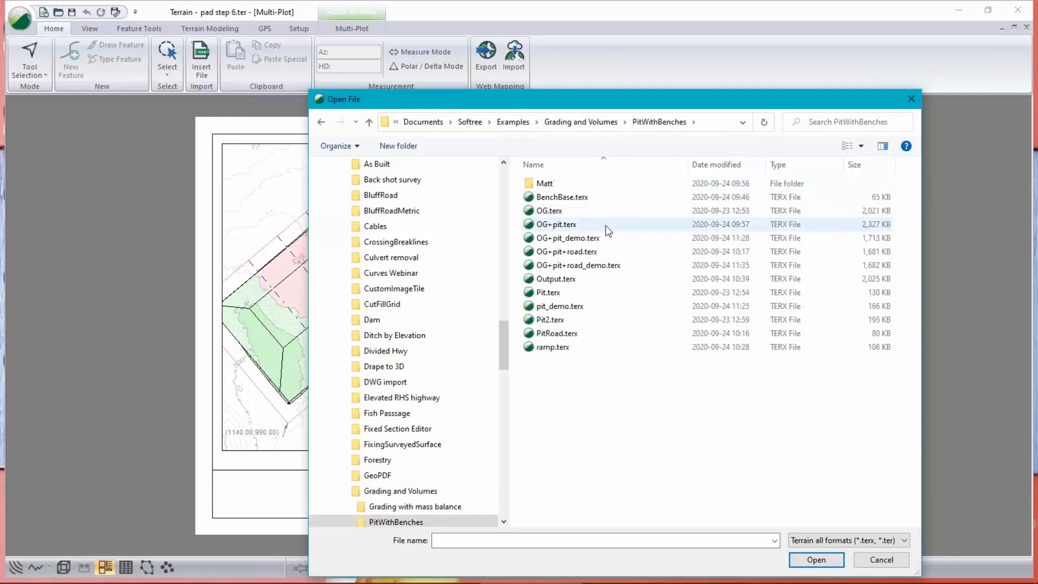
click(557, 279)
click(817, 559)
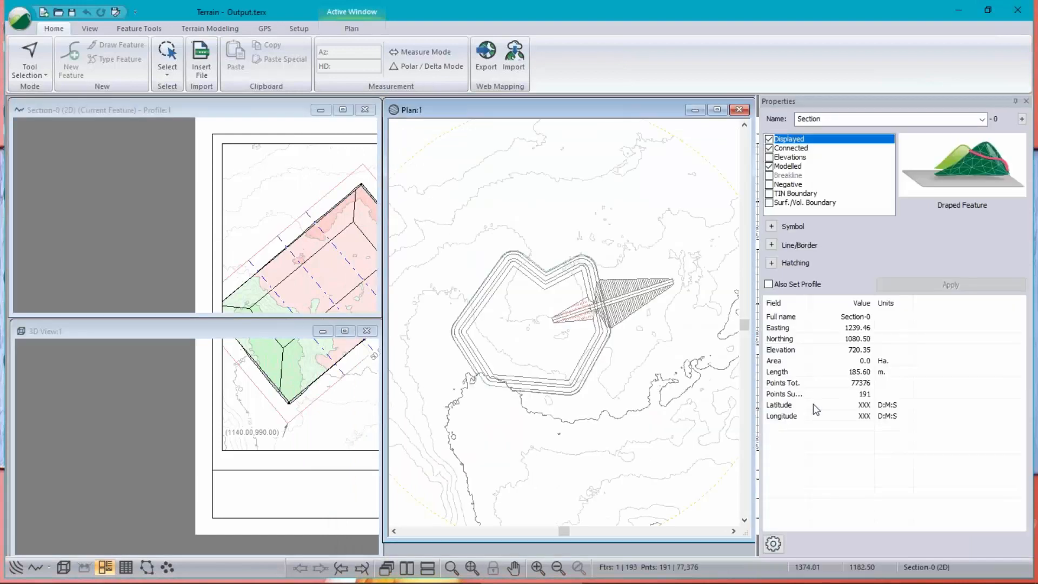
mouse_move(177, 445)
middle_down()
mouse_move(203, 405)
mouse_move(195, 443)
mouse_move(195, 434)
middle_up()
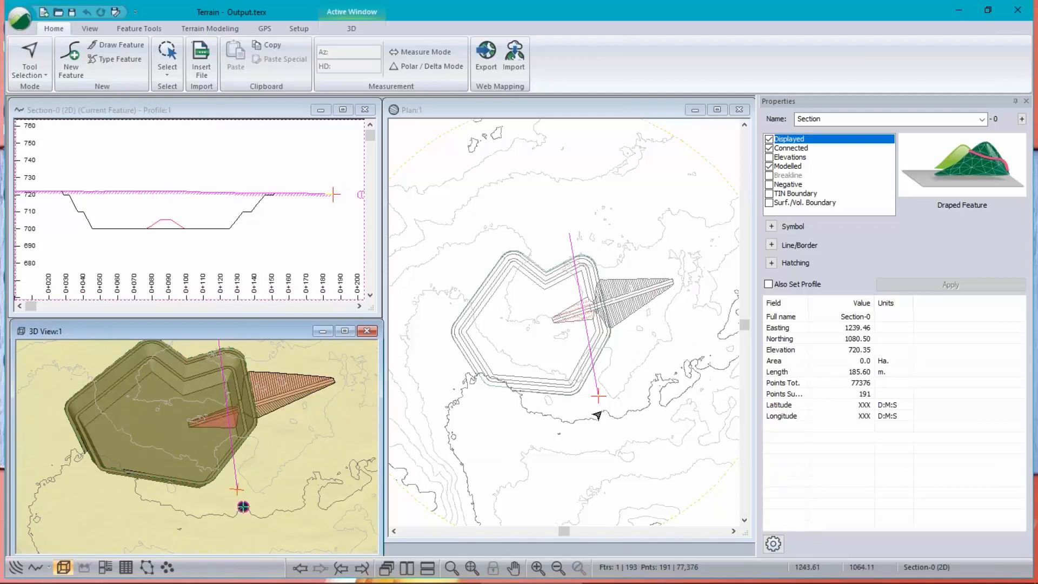
- Open OG+pit.terx from the PitWithBenches folder
click(19, 19)
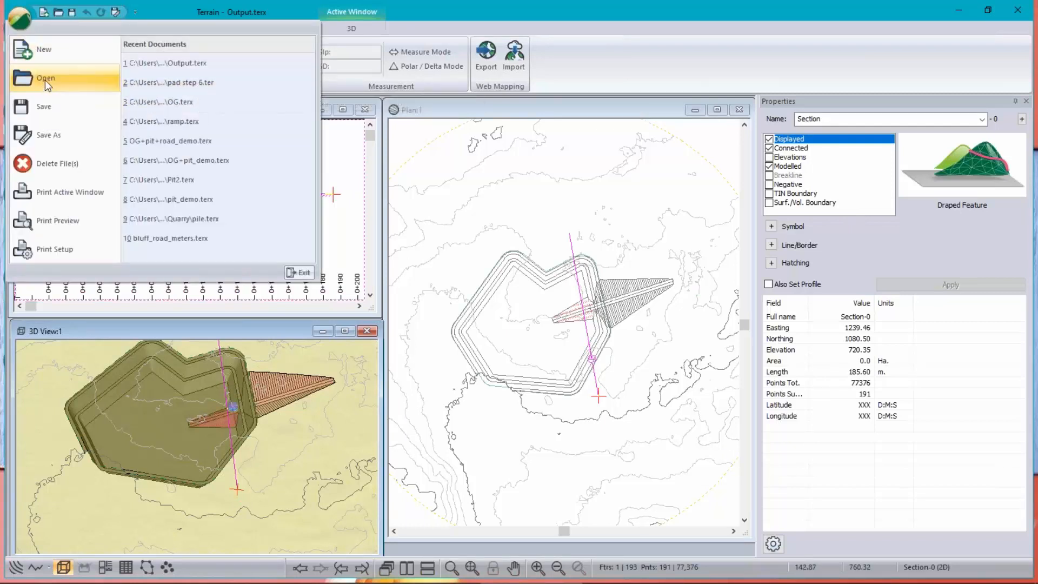
key(Escape)
key(ctrl+o)
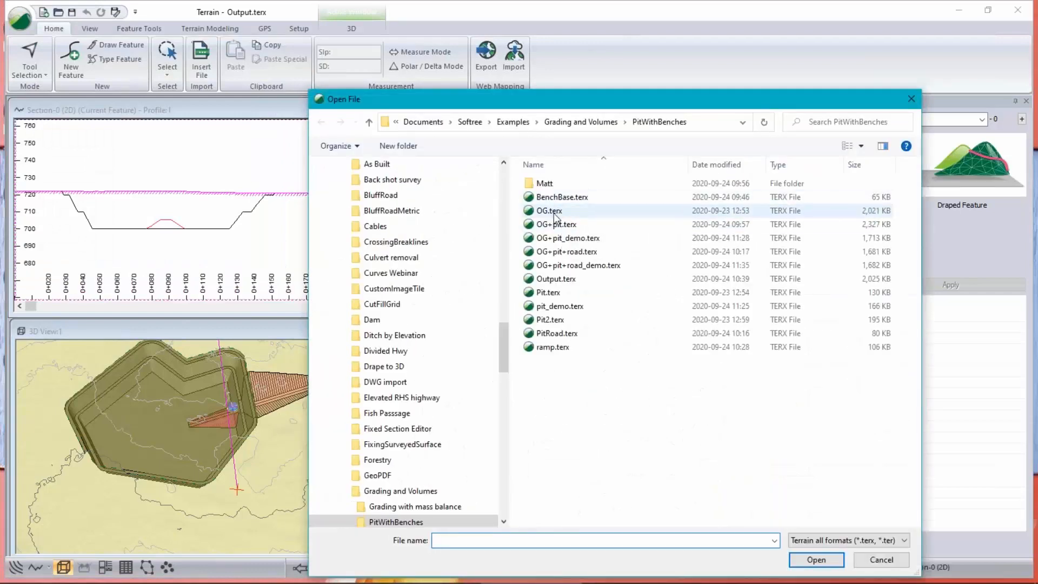
click(557, 224)
click(816, 559)
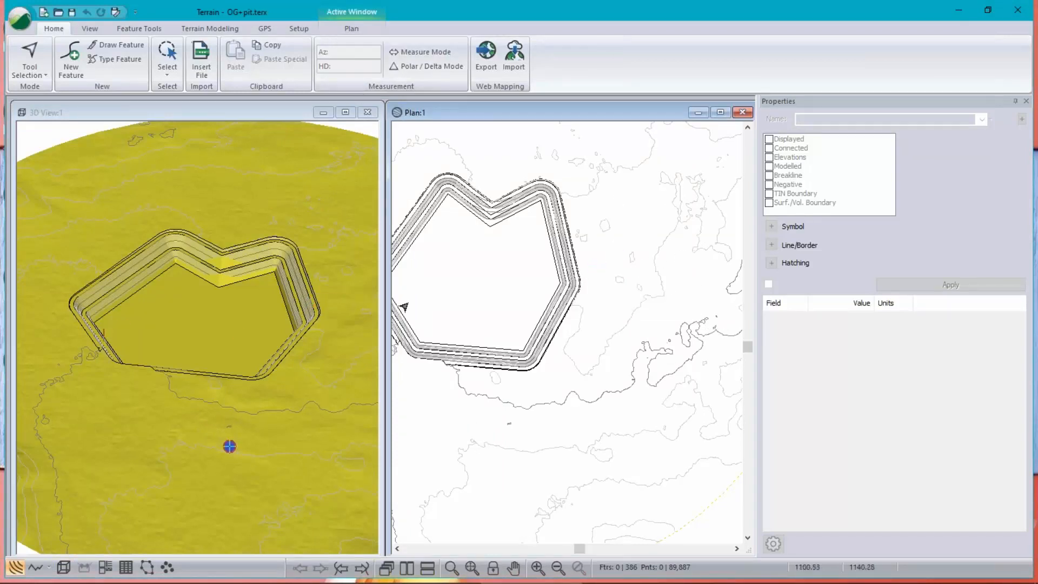
- Add PitRoad.terx as a background file in the plan window
right_click(518, 283)
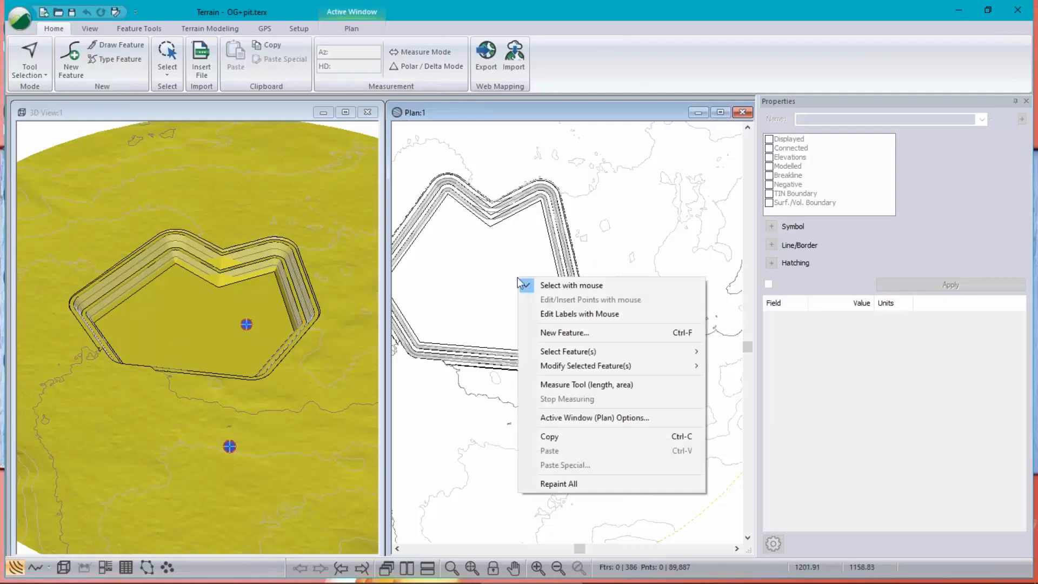
click(591, 417)
click(445, 206)
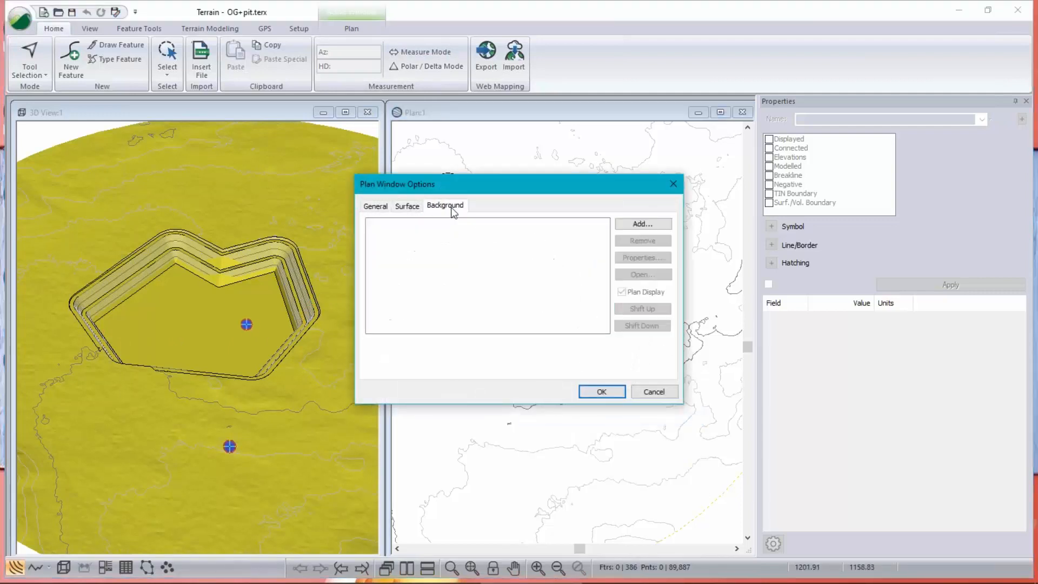
click(646, 224)
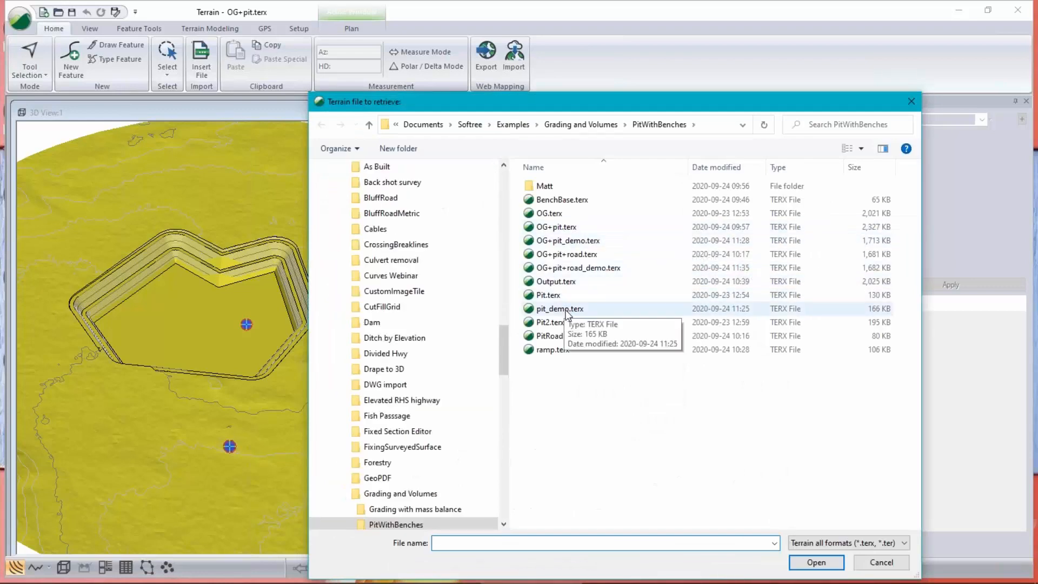
click(554, 336)
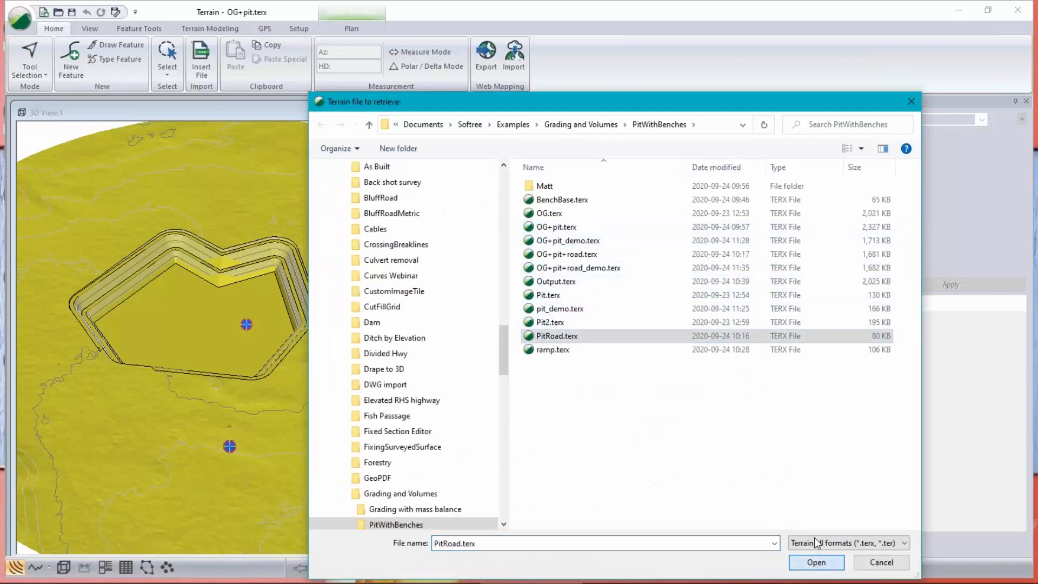
click(816, 563)
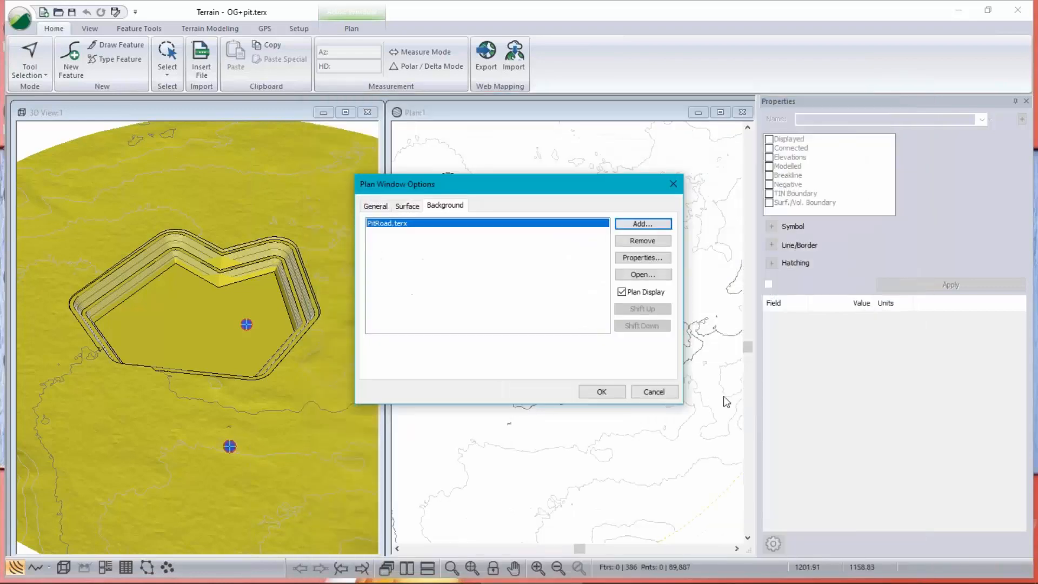
click(601, 391)
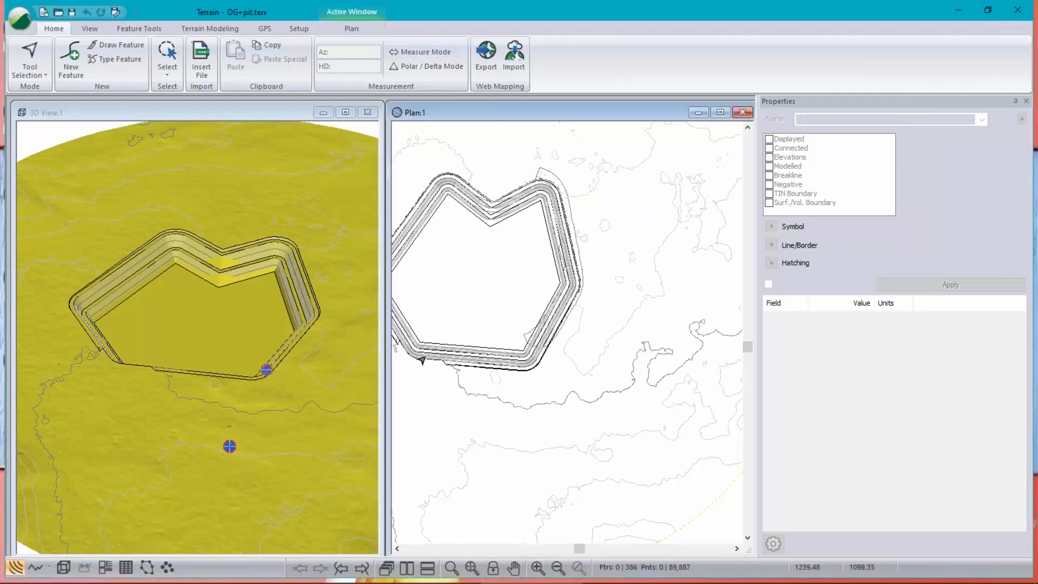
- Display PitRoad.terx in the 3D view with shaded triangles in colour (255,0,128)
right_click(153, 345)
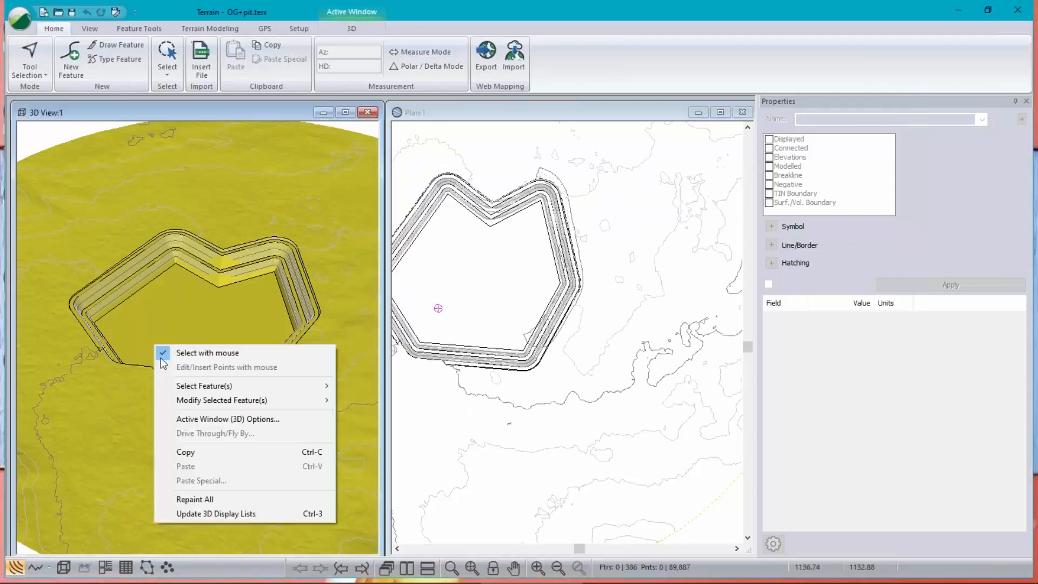
click(194, 420)
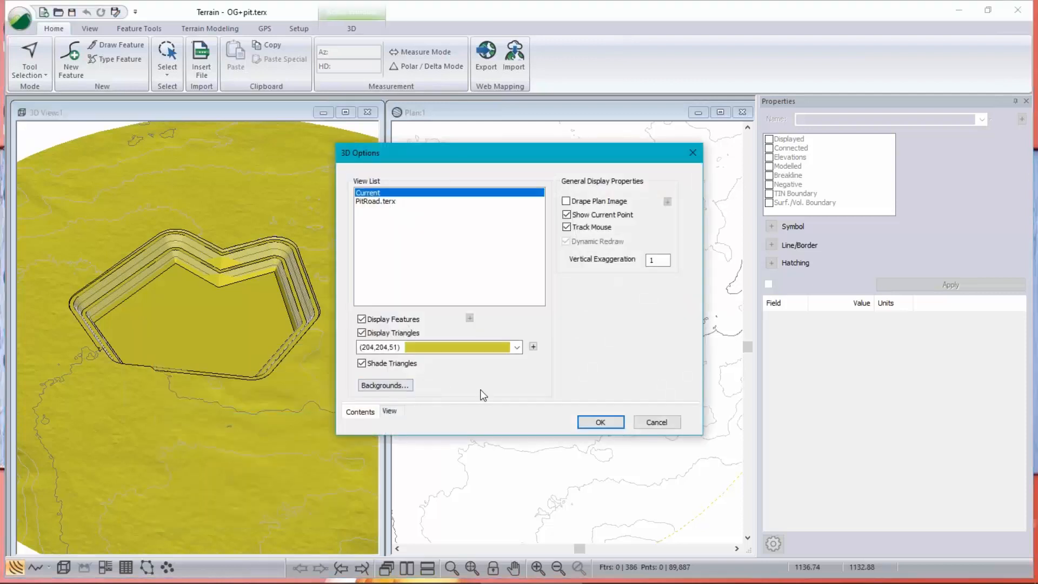
click(385, 203)
click(371, 334)
click(362, 363)
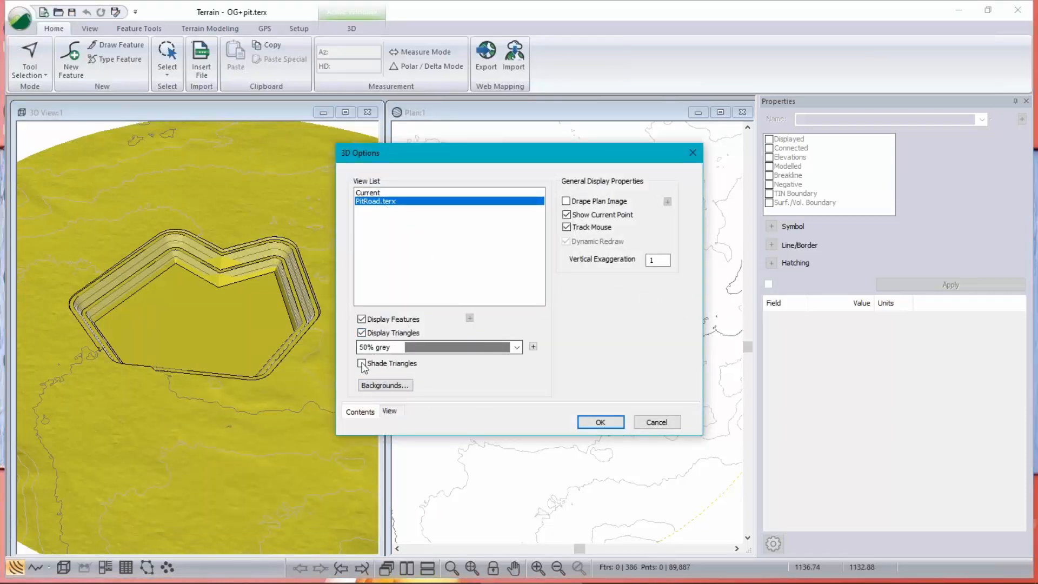
click(517, 347)
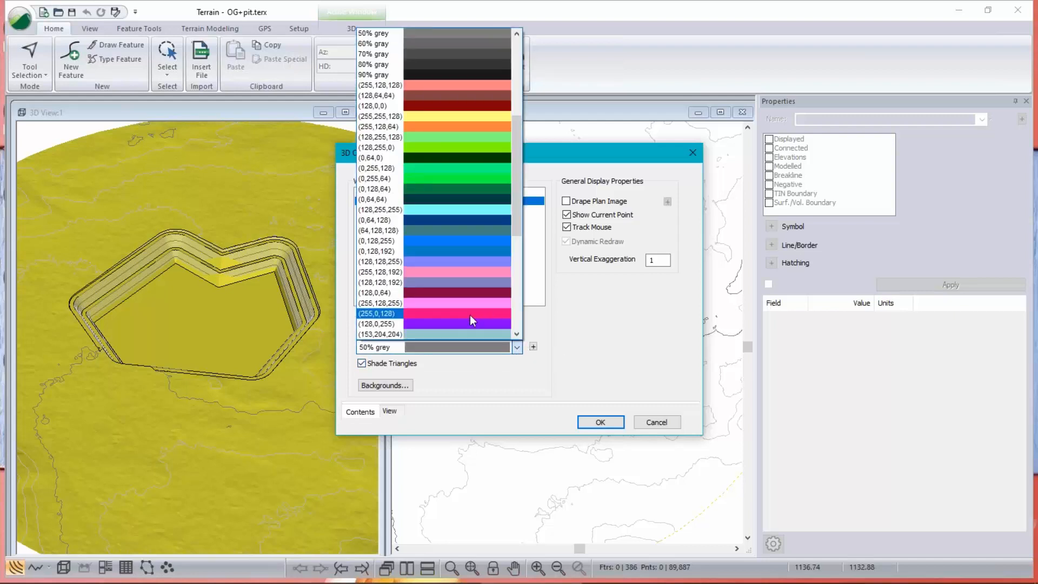
click(470, 314)
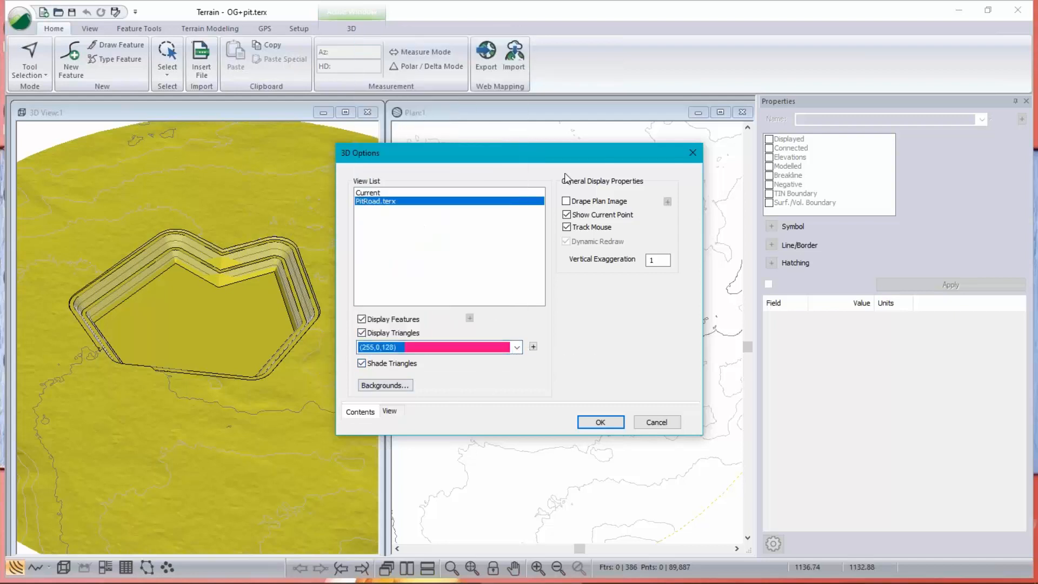
click(601, 422)
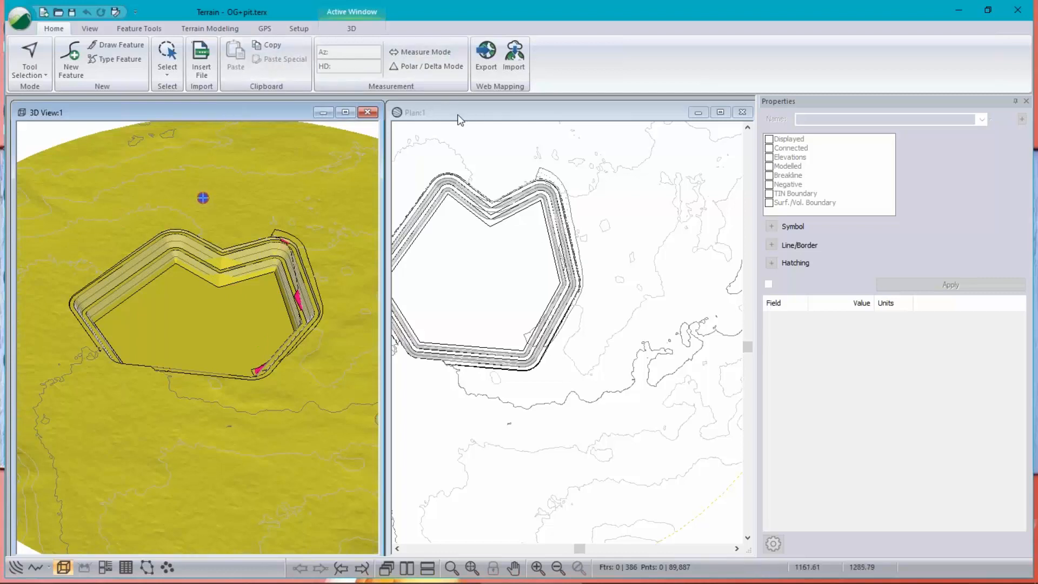
- Merge PitRoad.terx into the pit terrain using the option to create a hole only, without inserting the source terrain
click(195, 28)
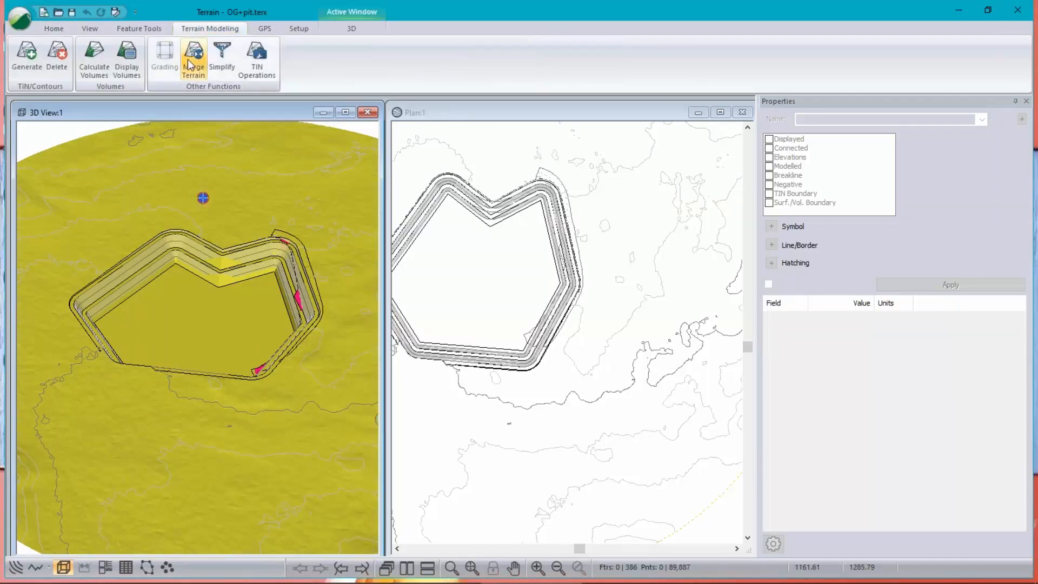
click(203, 61)
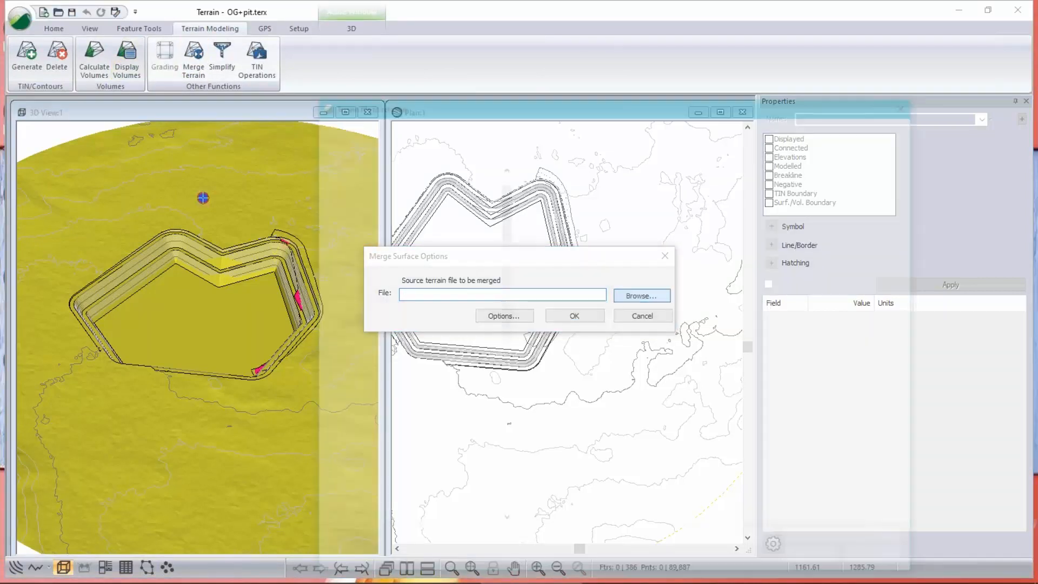
click(642, 295)
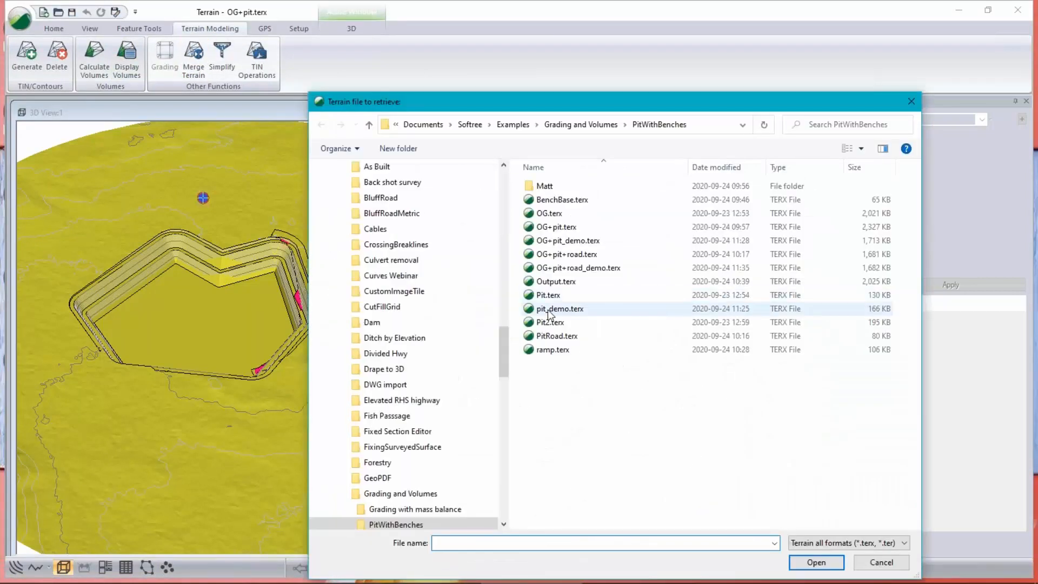
click(550, 340)
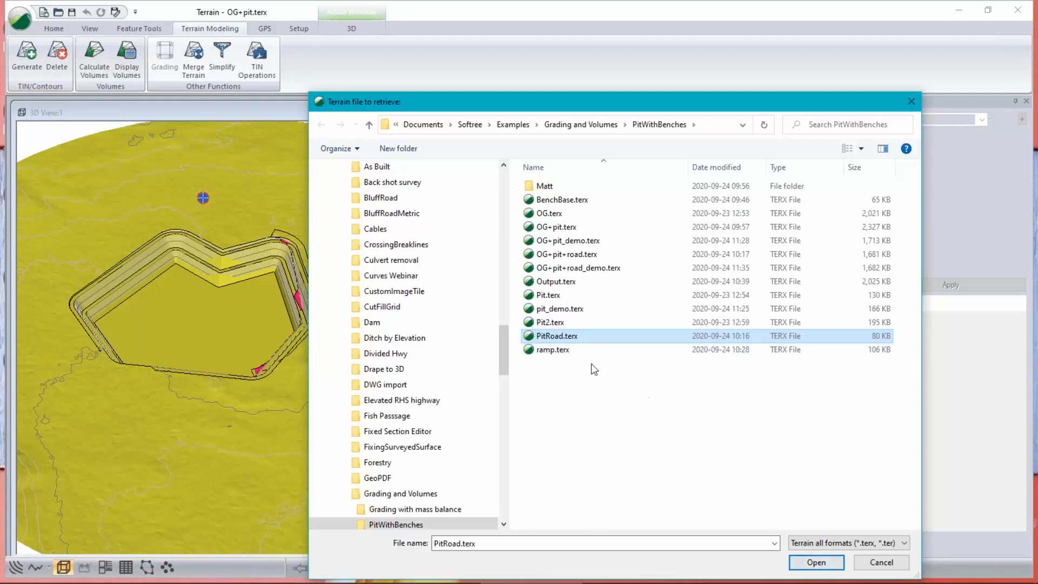
click(816, 562)
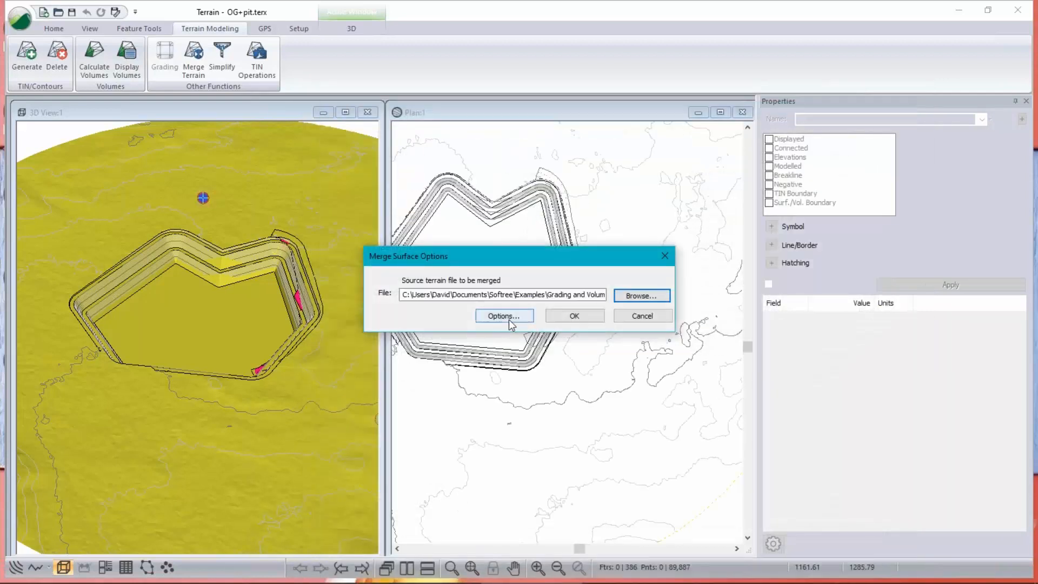
click(508, 320)
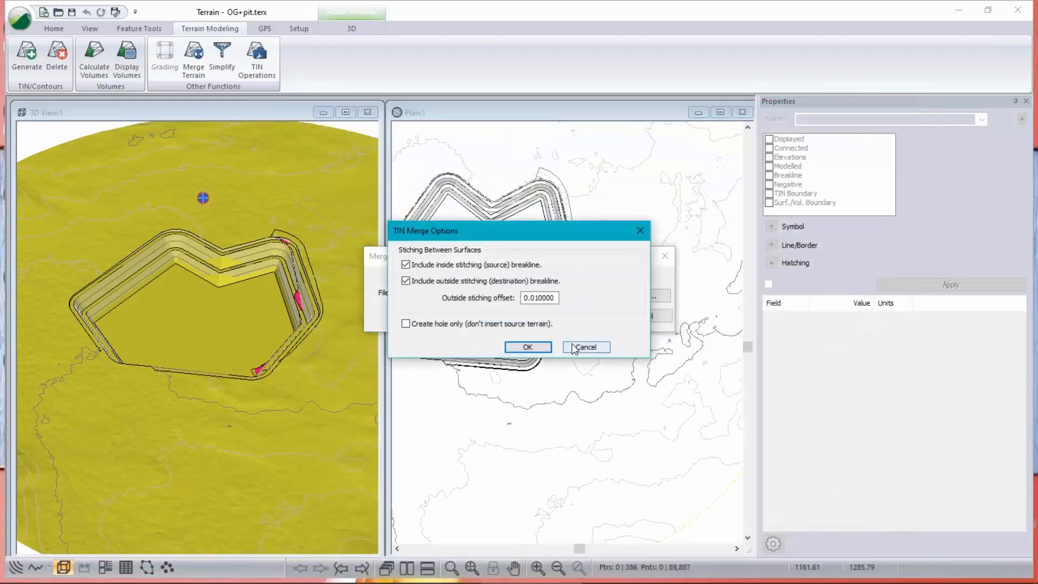
click(421, 325)
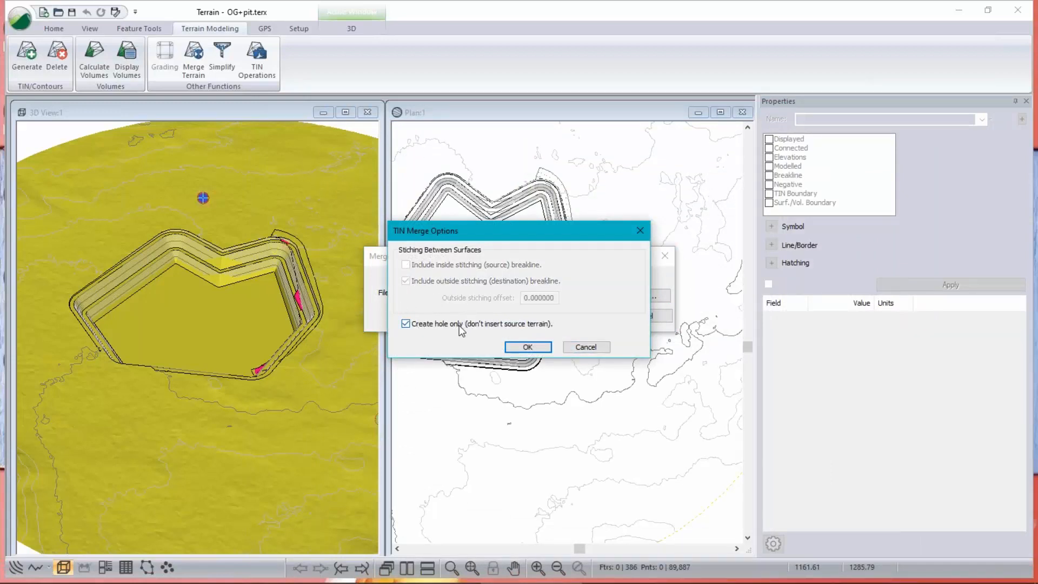
click(528, 346)
click(586, 323)
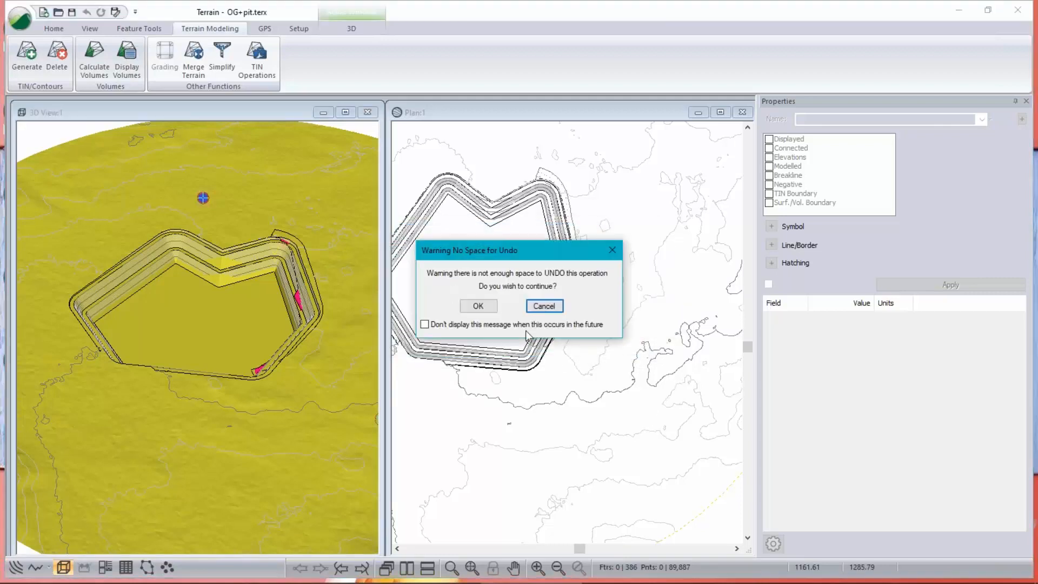
click(479, 306)
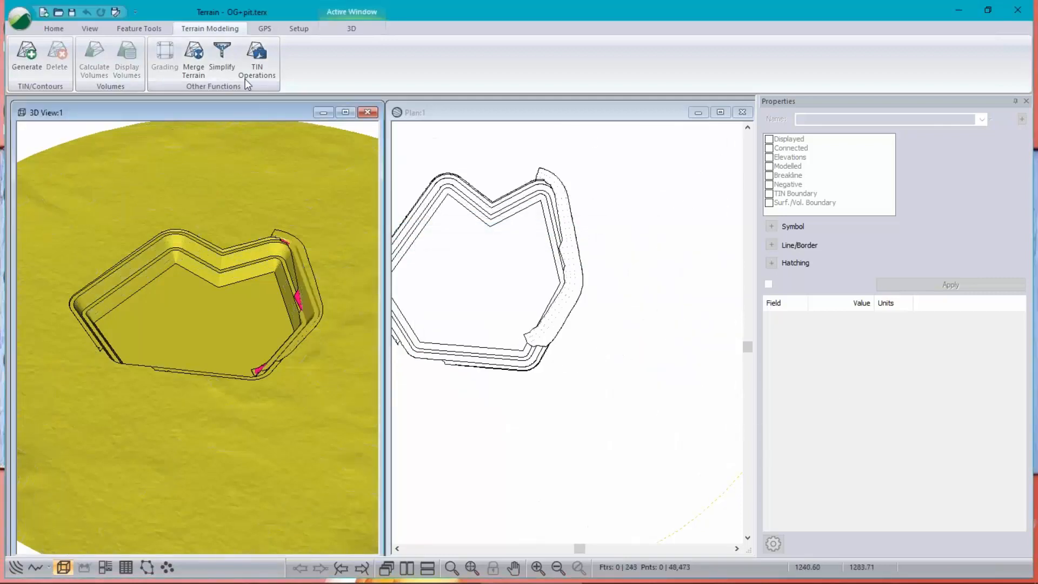
- Generate the TIN and contours for the terrain with the road hole, and inspect the road area in 3D
click(38, 66)
click(492, 438)
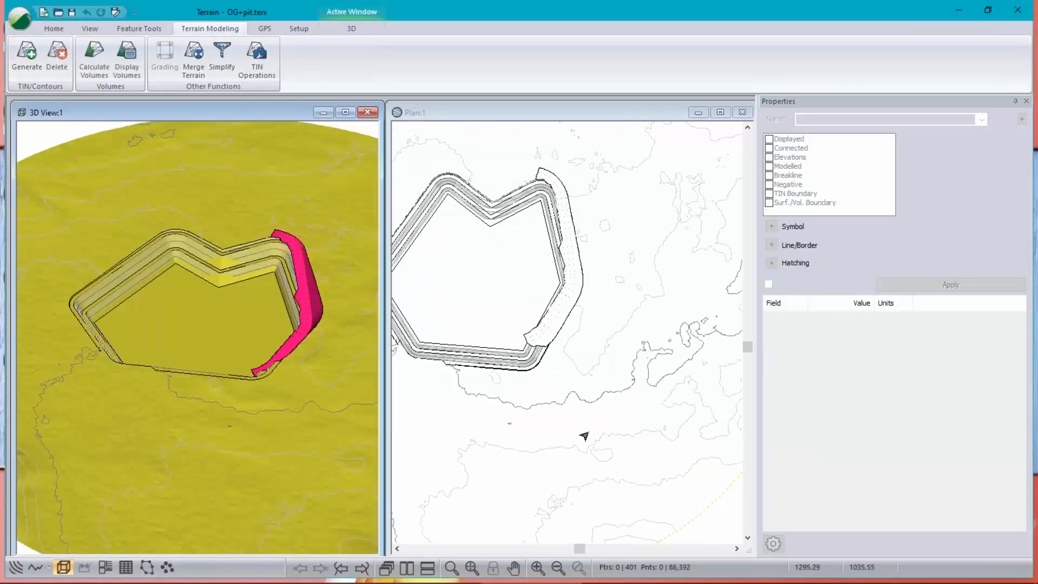
mouse_move(218, 357)
mouse_down()
mouse_move(232, 366)
mouse_move(236, 356)
mouse_up()
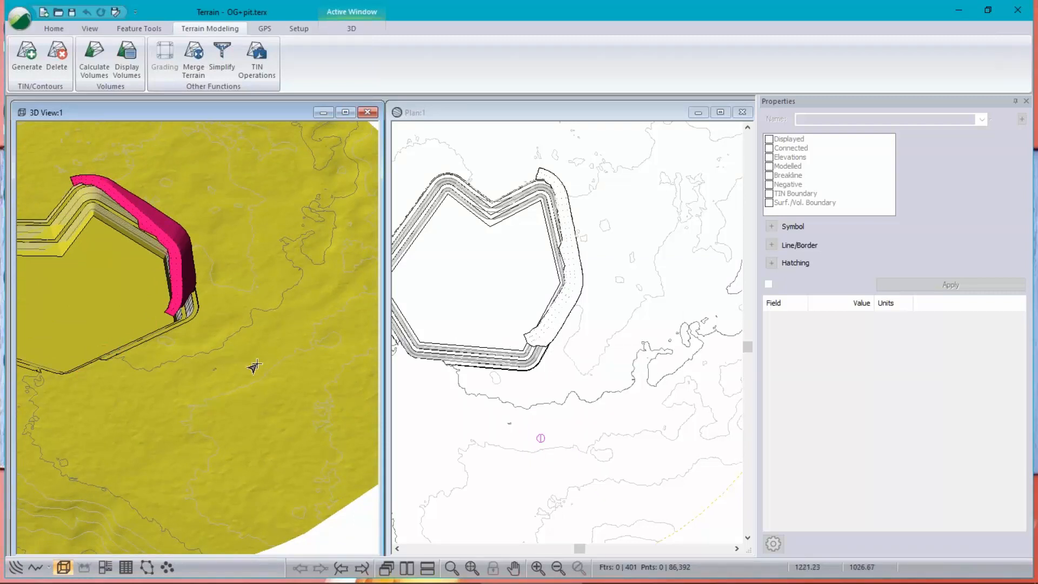
mouse_move(197, 334)
mouse_down()
mouse_move(184, 358)
mouse_move(179, 294)
mouse_move(102, 259)
mouse_move(140, 303)
mouse_move(190, 321)
mouse_up()
- Hide the features and triangles of PitRoad.terx in the 3D view to expose the hole in the pit surface
right_click(190, 321)
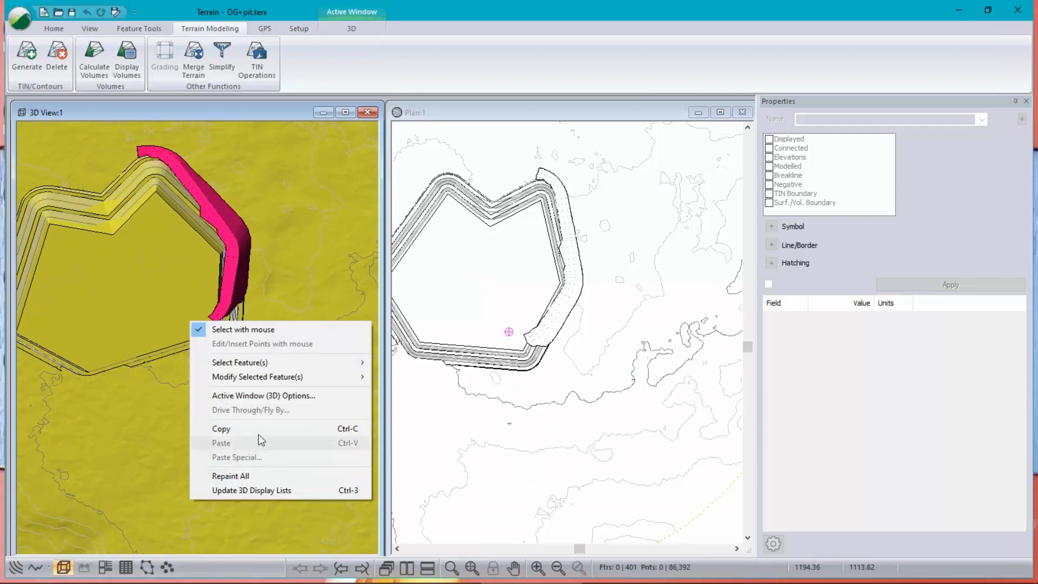
click(273, 397)
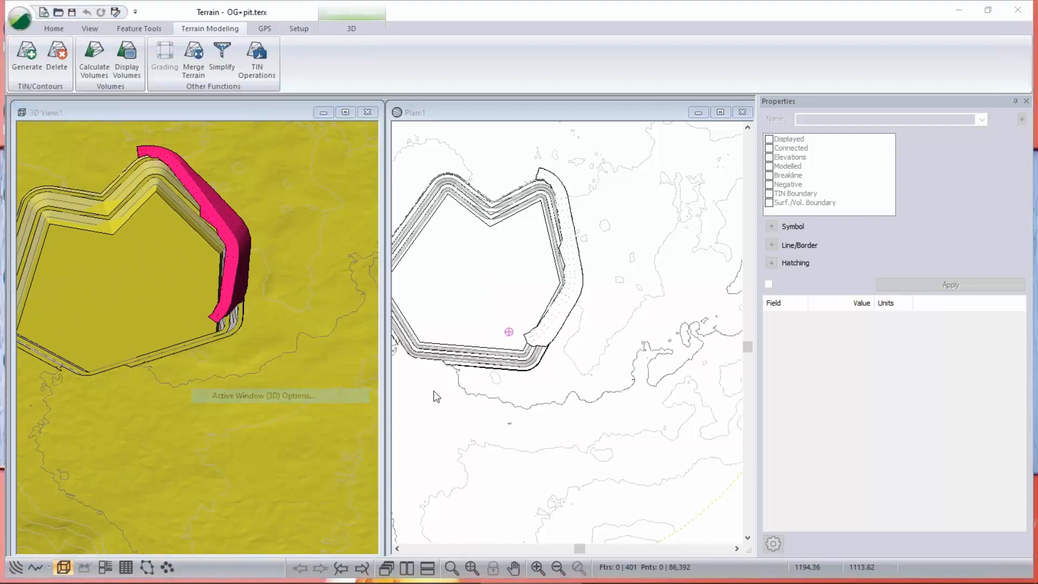
click(387, 203)
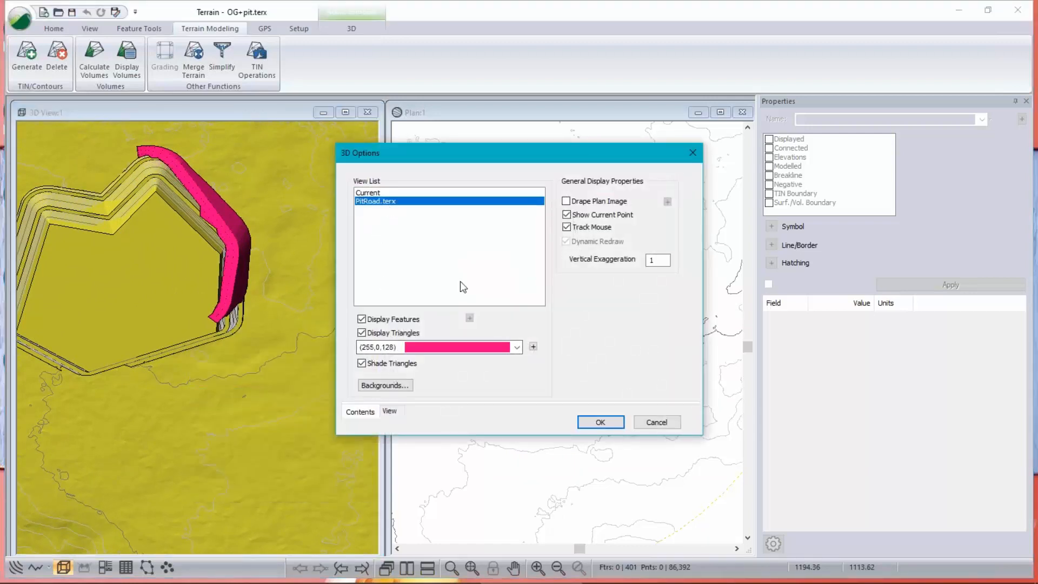
click(361, 333)
click(362, 319)
click(643, 424)
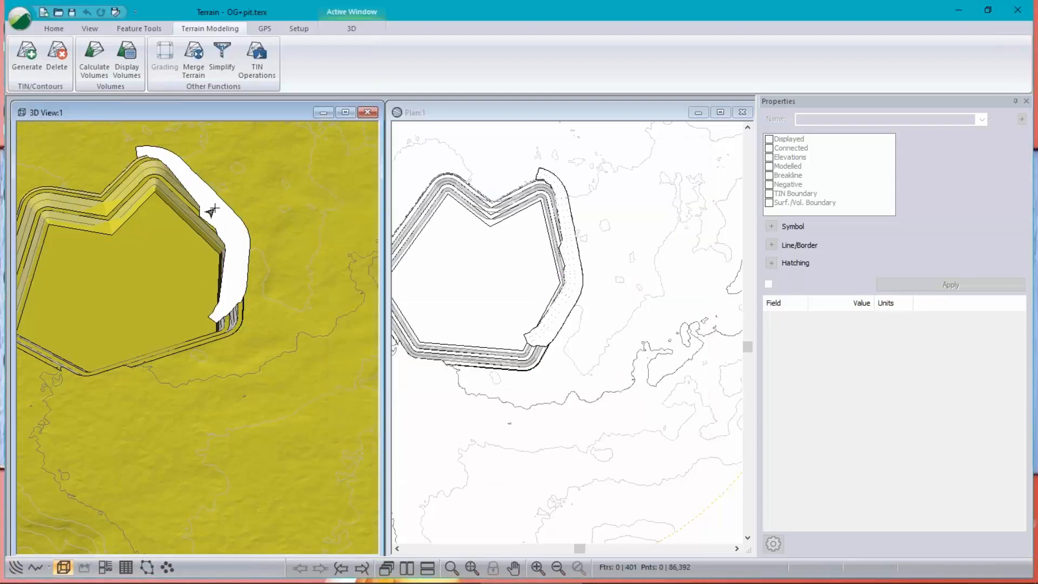
- Turn the features and shaded triangles of PitRoad.terx back on in the 3D view
right_click(99, 308)
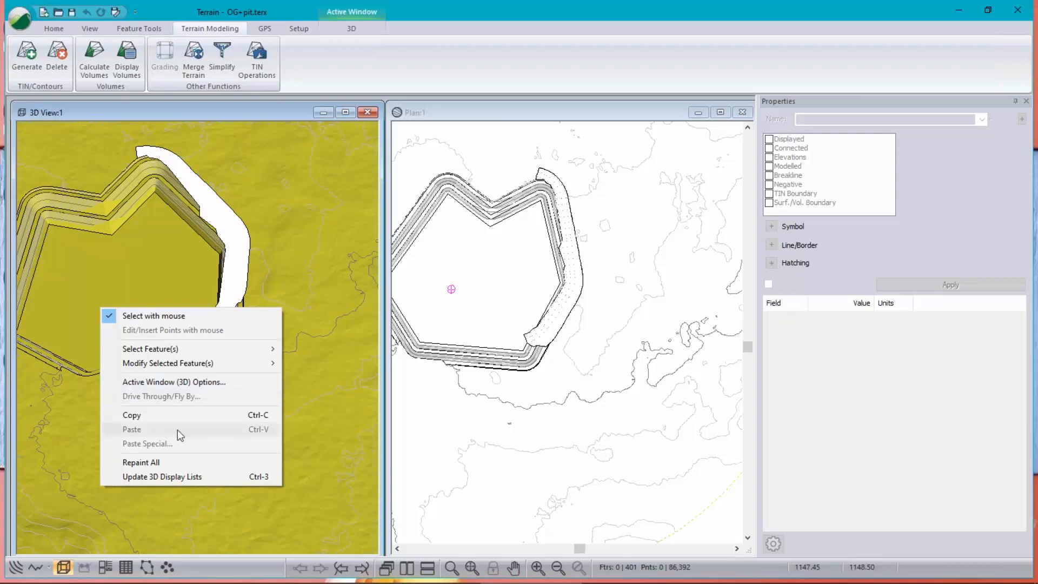
click(199, 382)
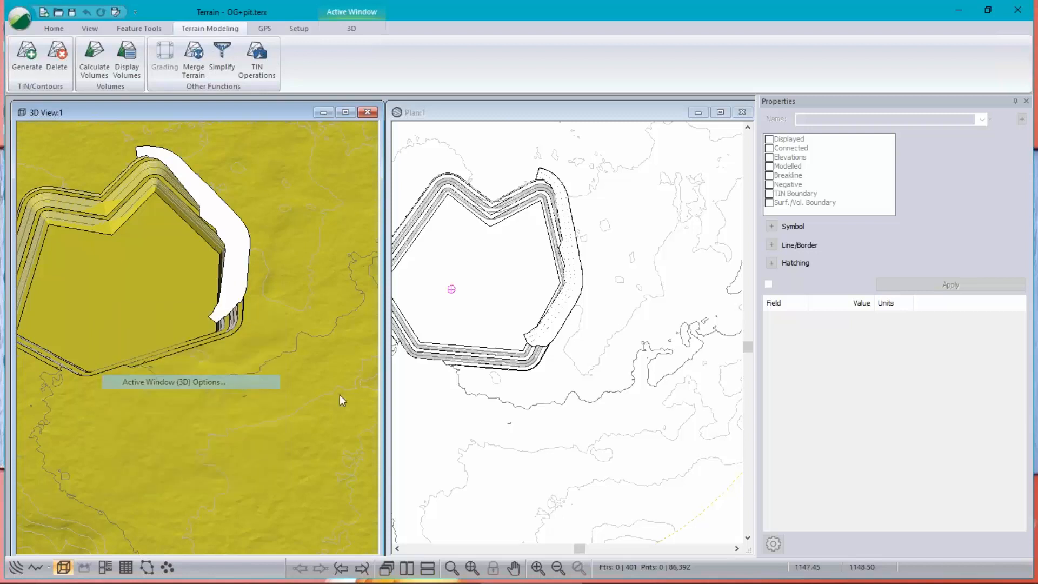
click(376, 201)
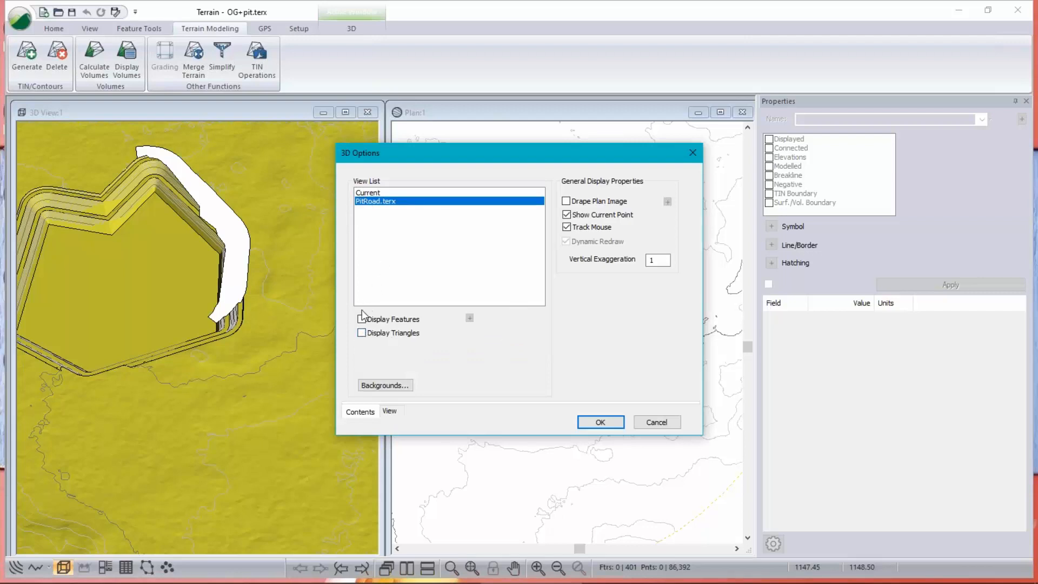
click(365, 335)
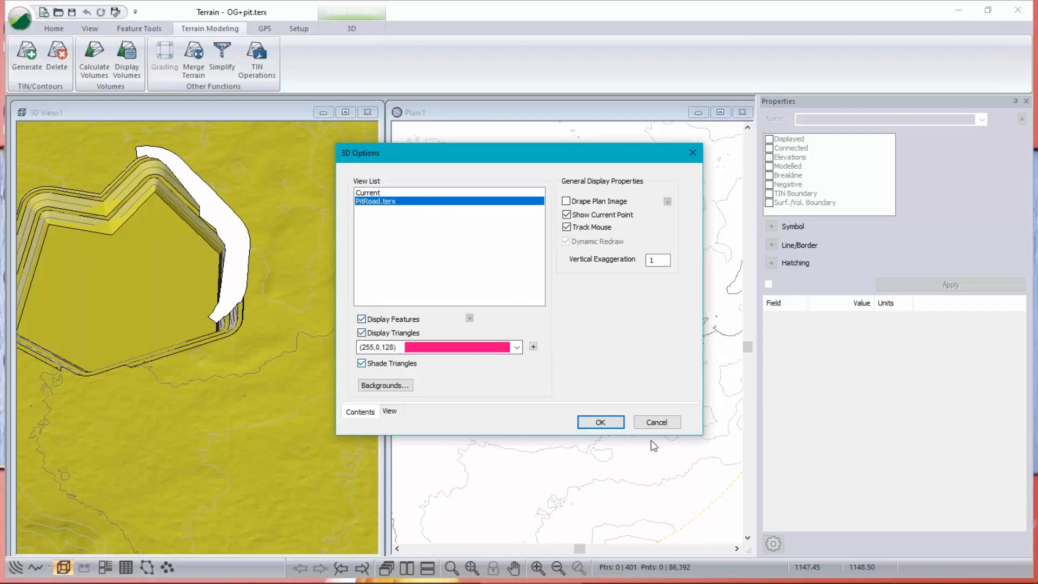
click(600, 422)
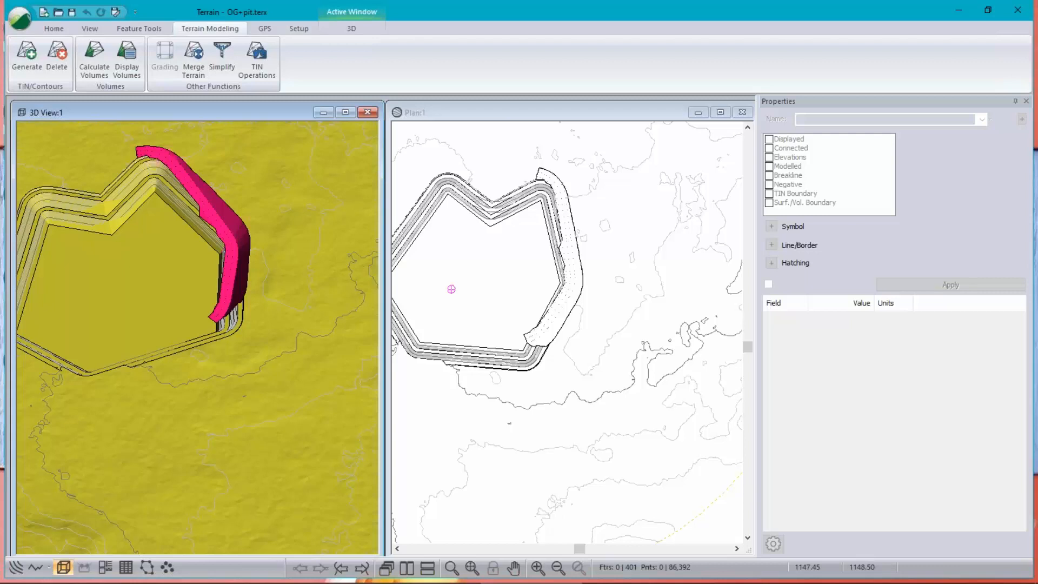
mouse_move(649, 315)
middle_drag(461, 297, 574, 310)
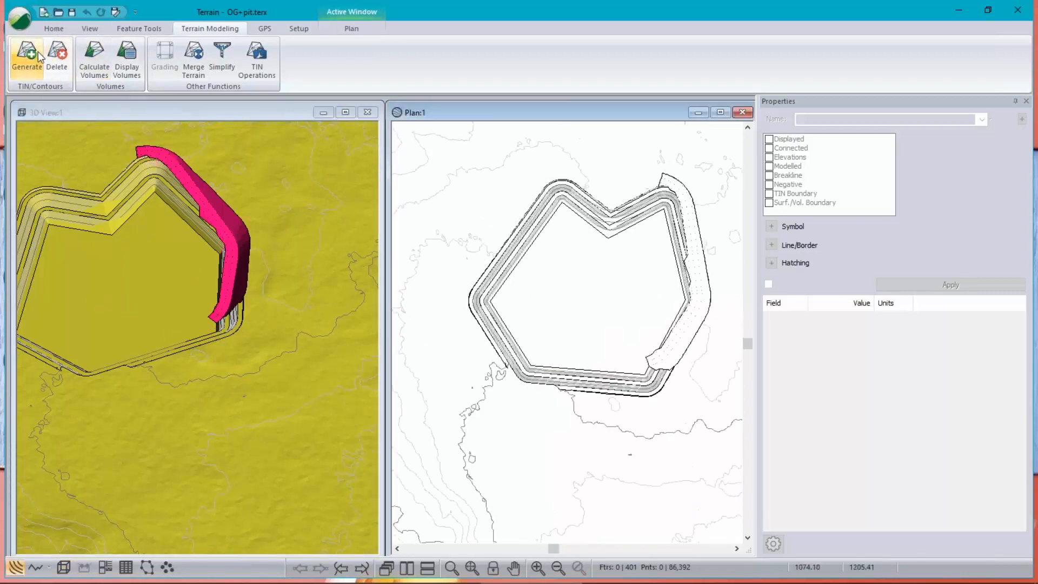